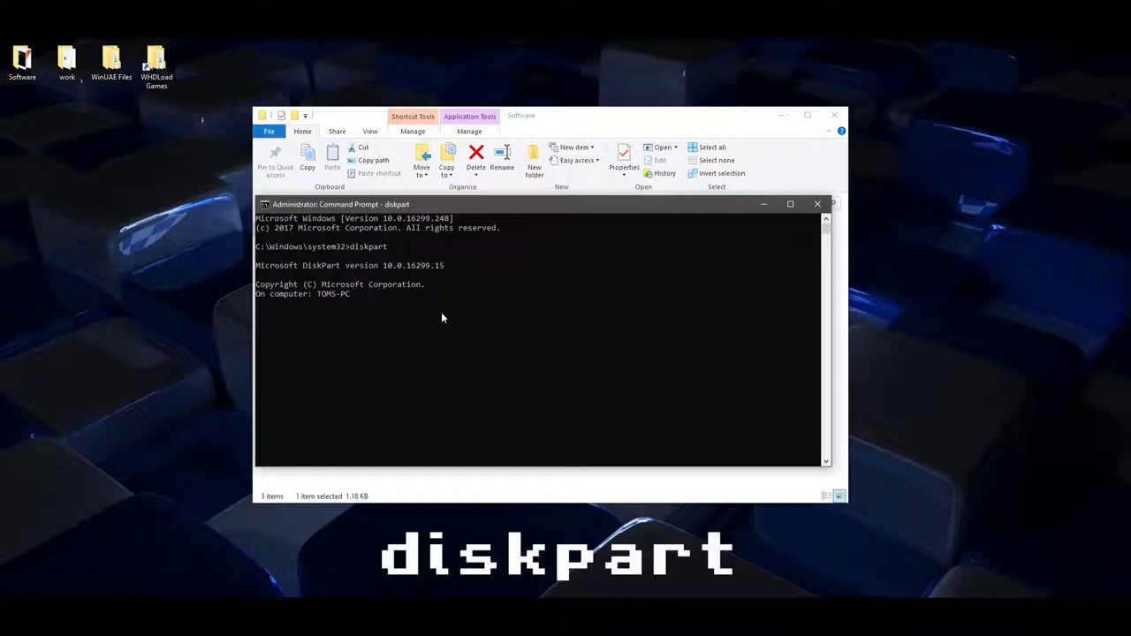
Step: List the available disks in DiskPart and select disk 4
type("lis")
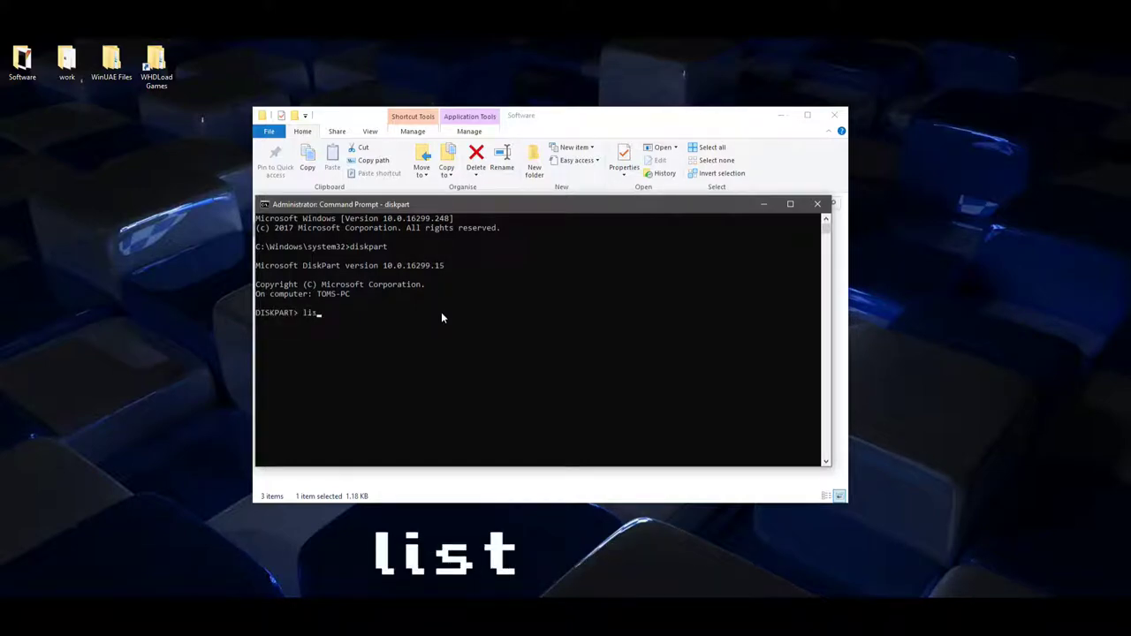
type("t disk")
key("Return")
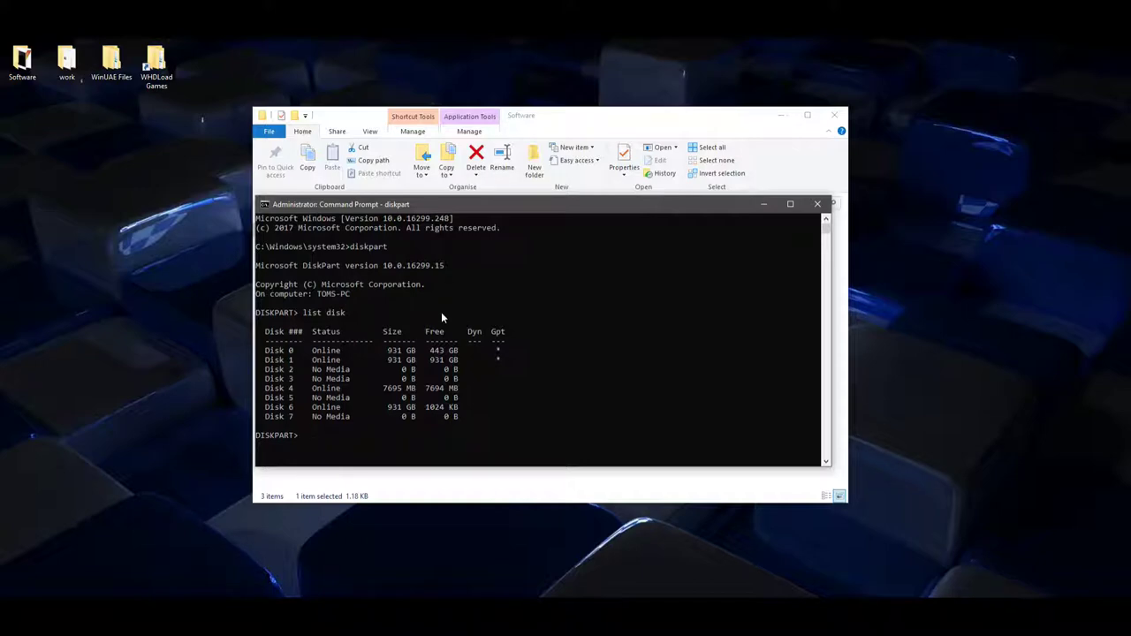
type("selec")
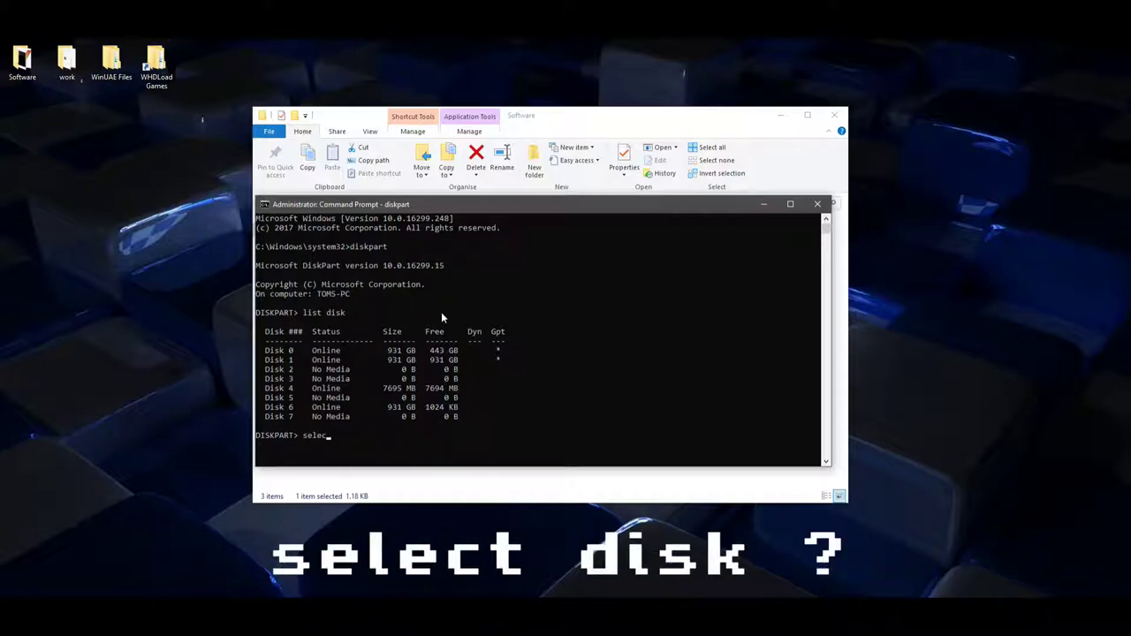
type("t disk 4")
key("Return")
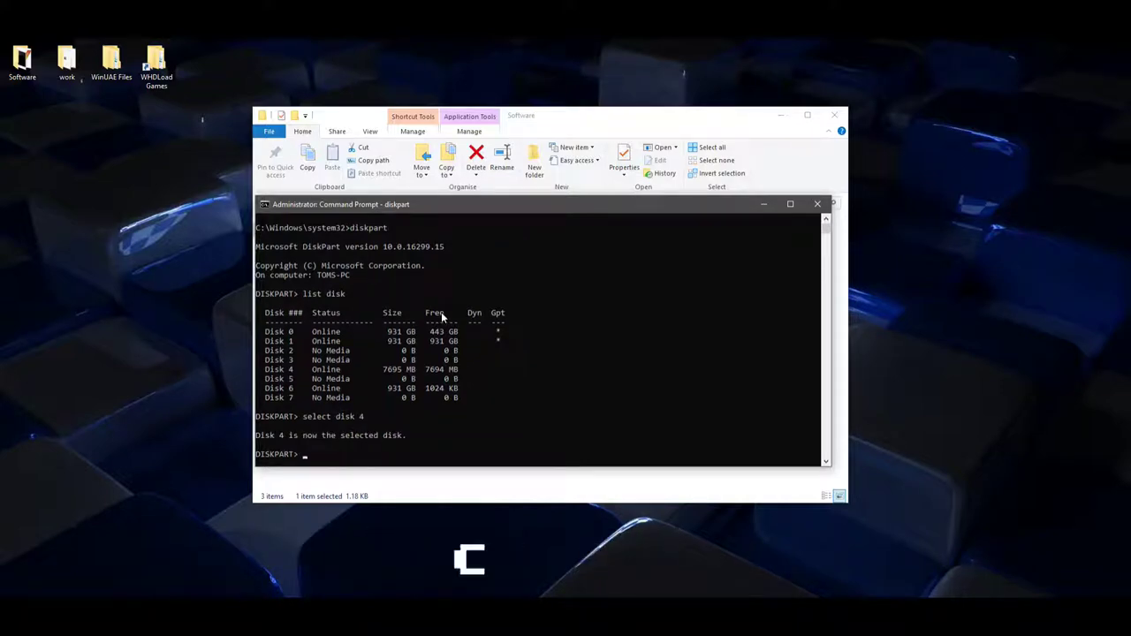
Step: Run the clean command twice on the selected disk and close the command prompt and Software folder windows
type("clean")
key("Return")
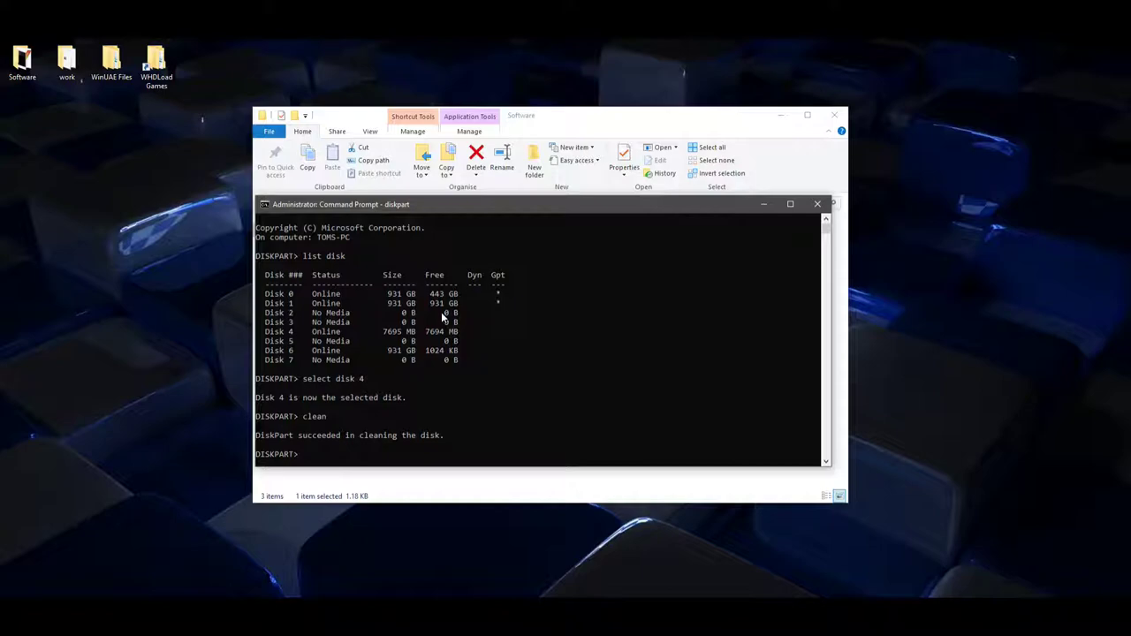
type("clean")
key("Return")
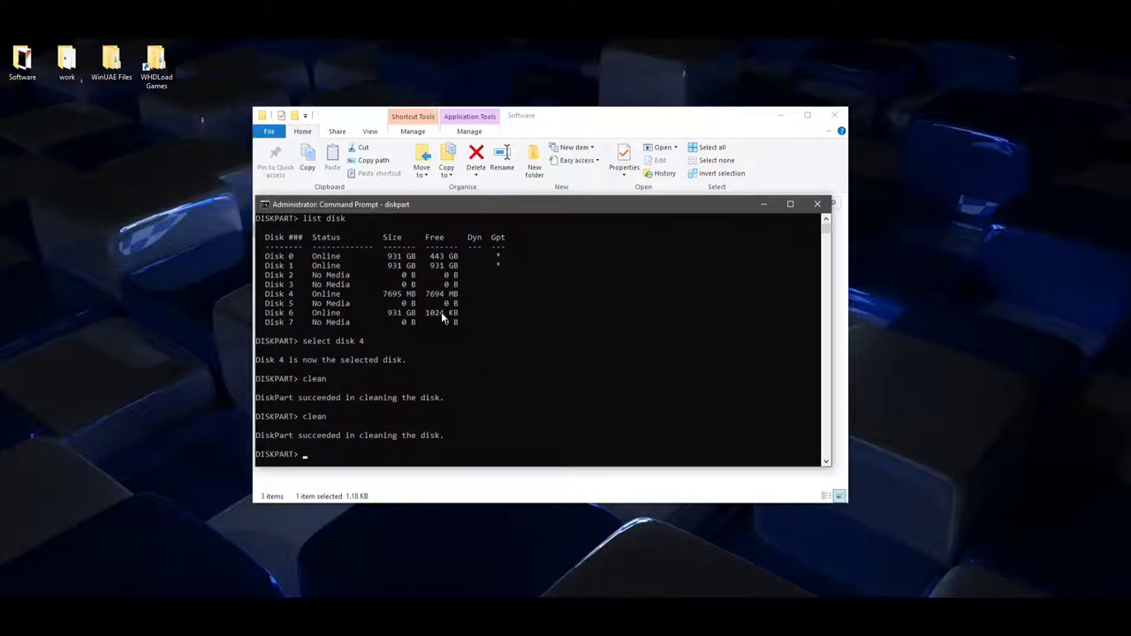
key("alt+F4")
key("alt+F4")
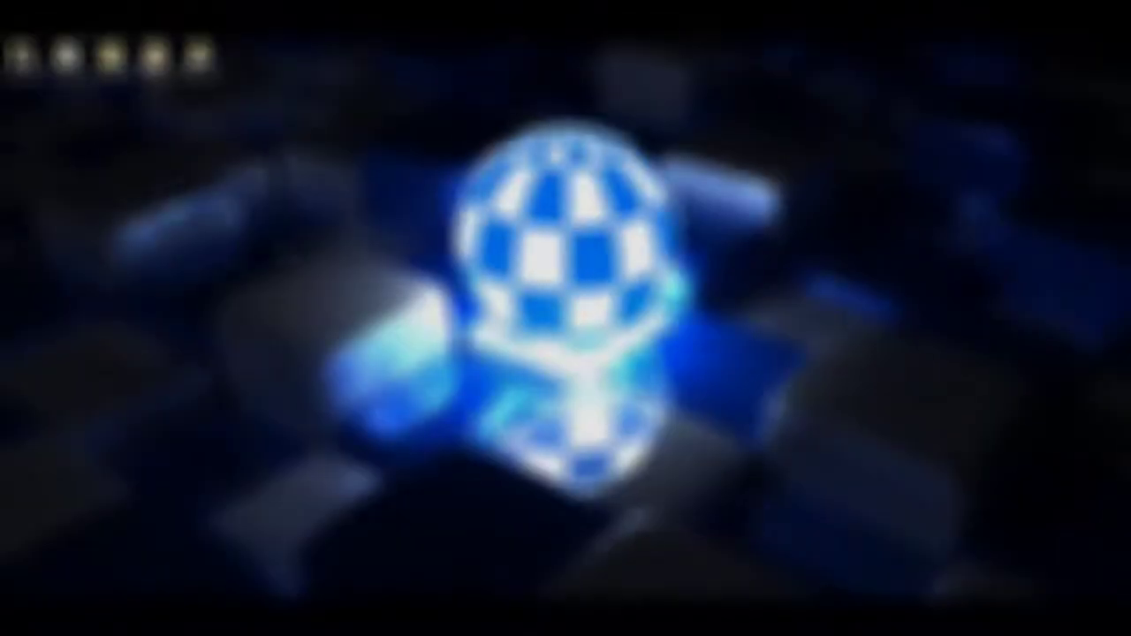
Step: Open the Software folder from the desktop and launch WinUAE from it
double_click(22, 60)
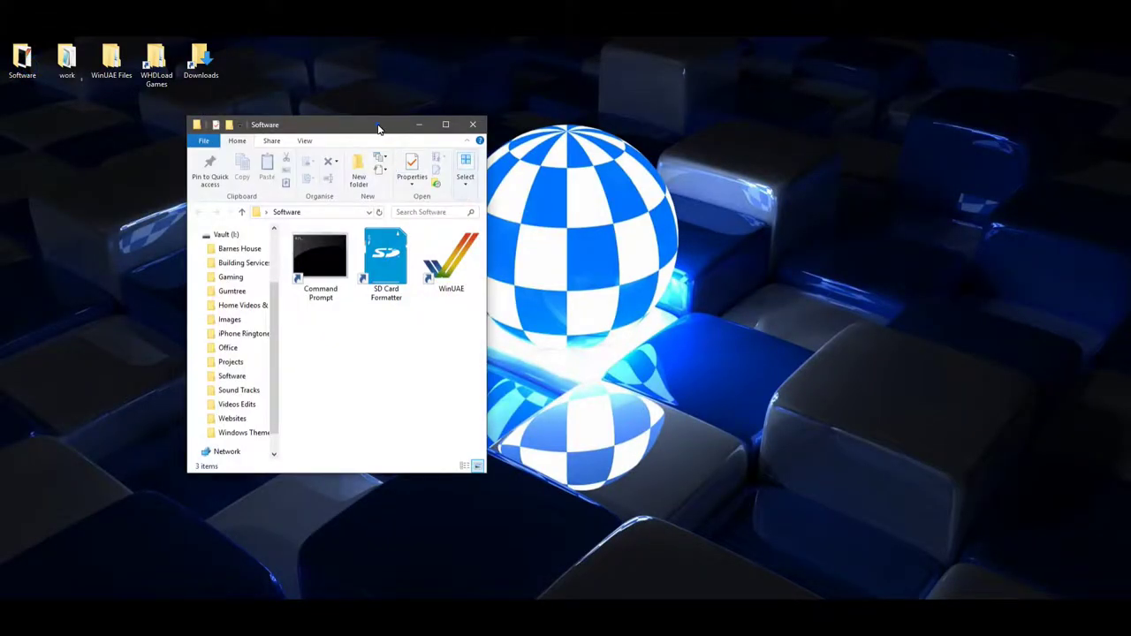
left_click_drag(378, 128, 341, 132)
right_click(413, 260)
left_click(468, 324)
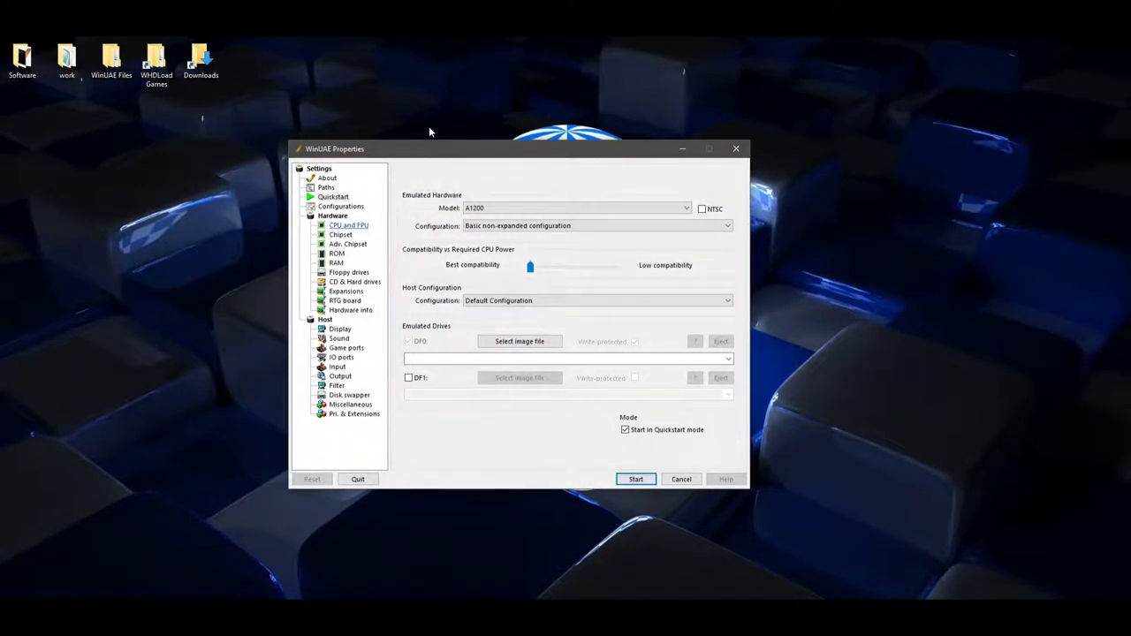
Step: Set the CPU emulation speed to Fastest possible, with 24-bit addressing off and JIT on
key("Down")
key("Down")
key("Down")
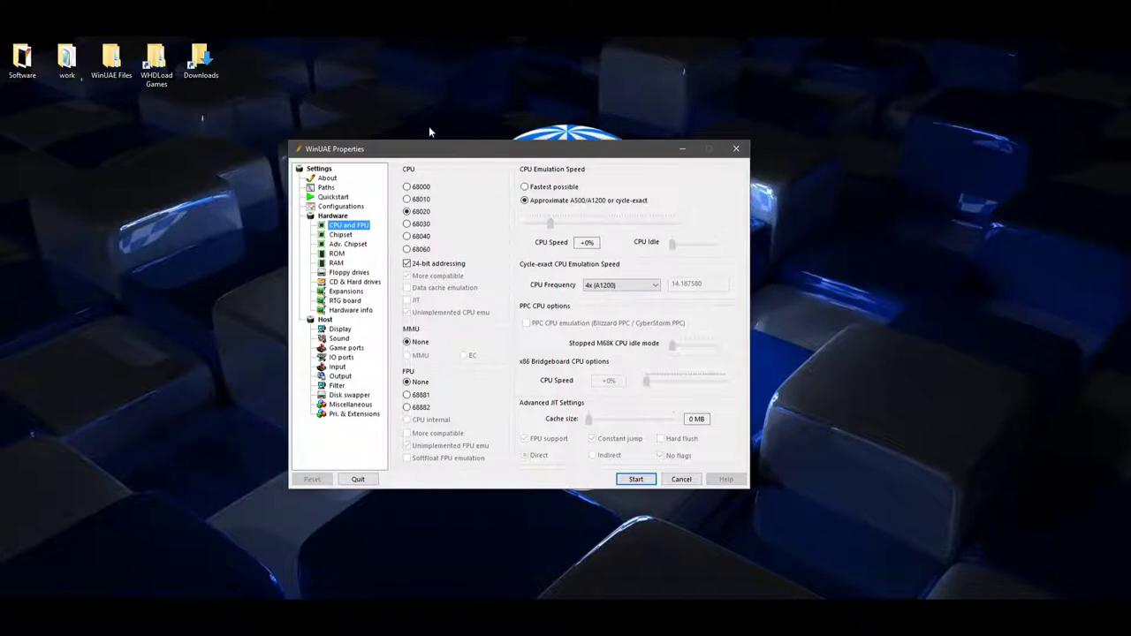
key("Tab")
key("Up")
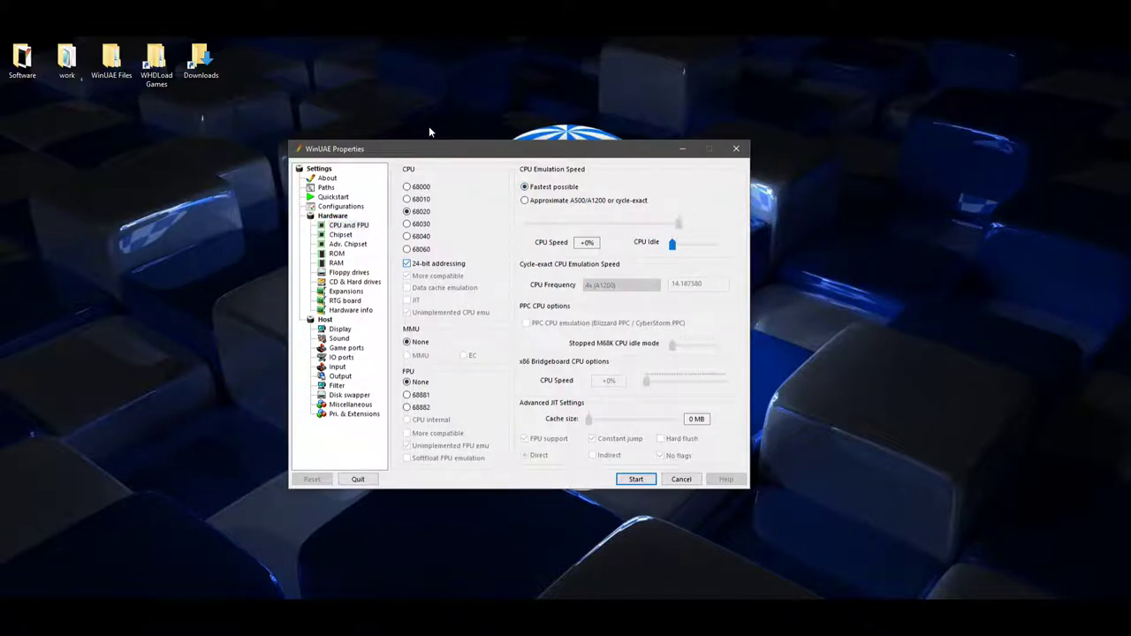
key("shift+Tab")
key("space")
key("Tab")
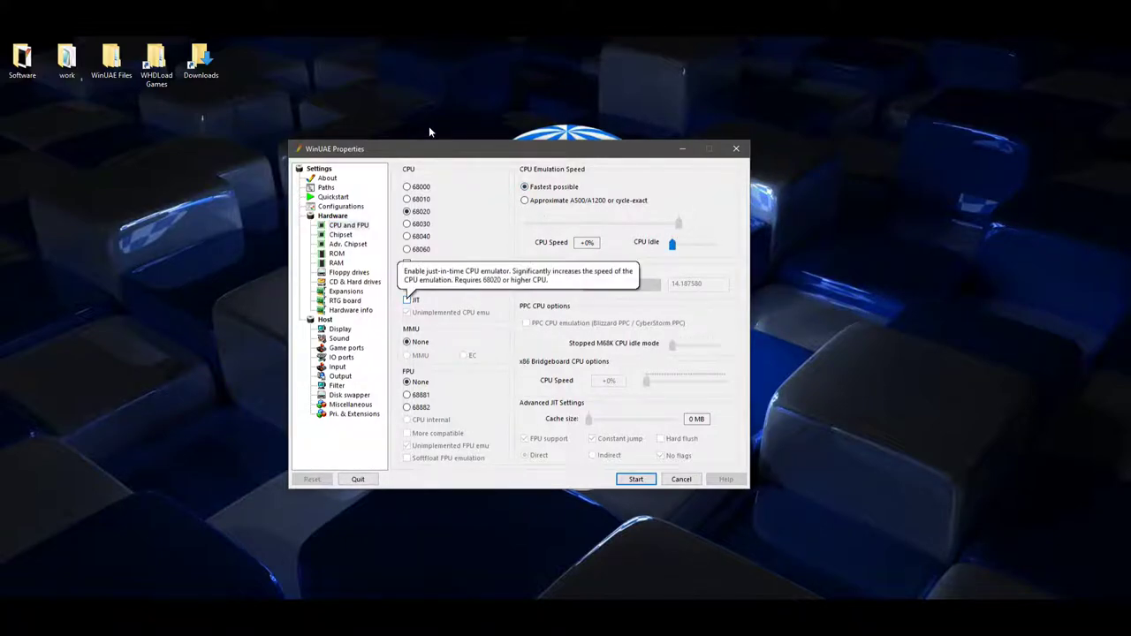
key("space")
key("shift+Tab")
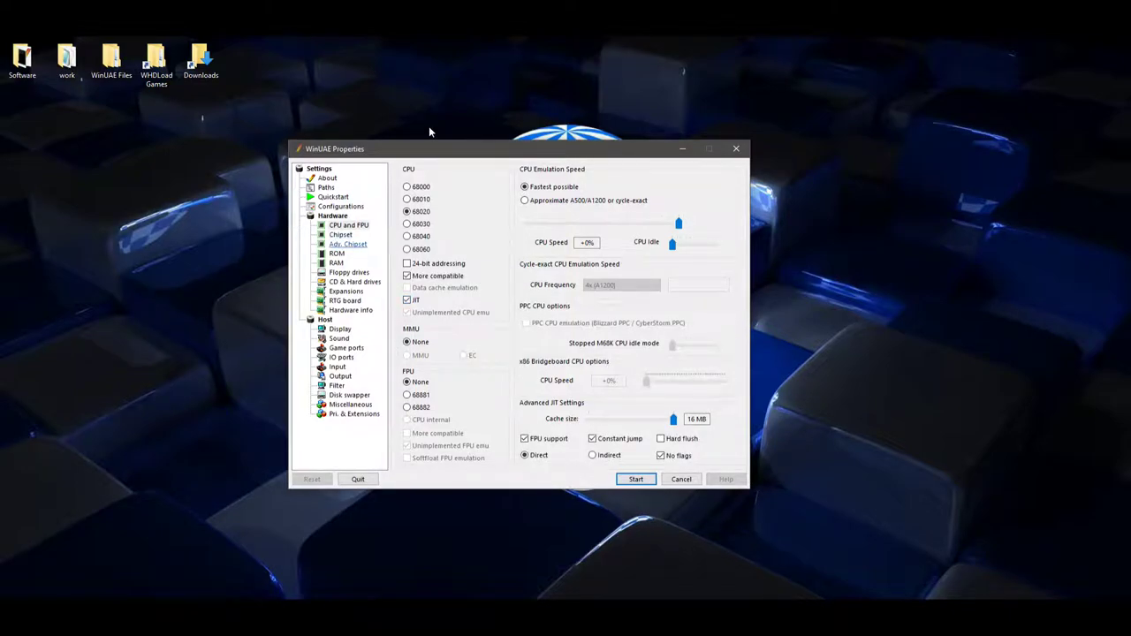
Step: Load Kickstart v3.0 rev 39.106.rom from the ROM folder as the main ROM file
key("Down")
key("Down")
key("Tab")
key("Tab")
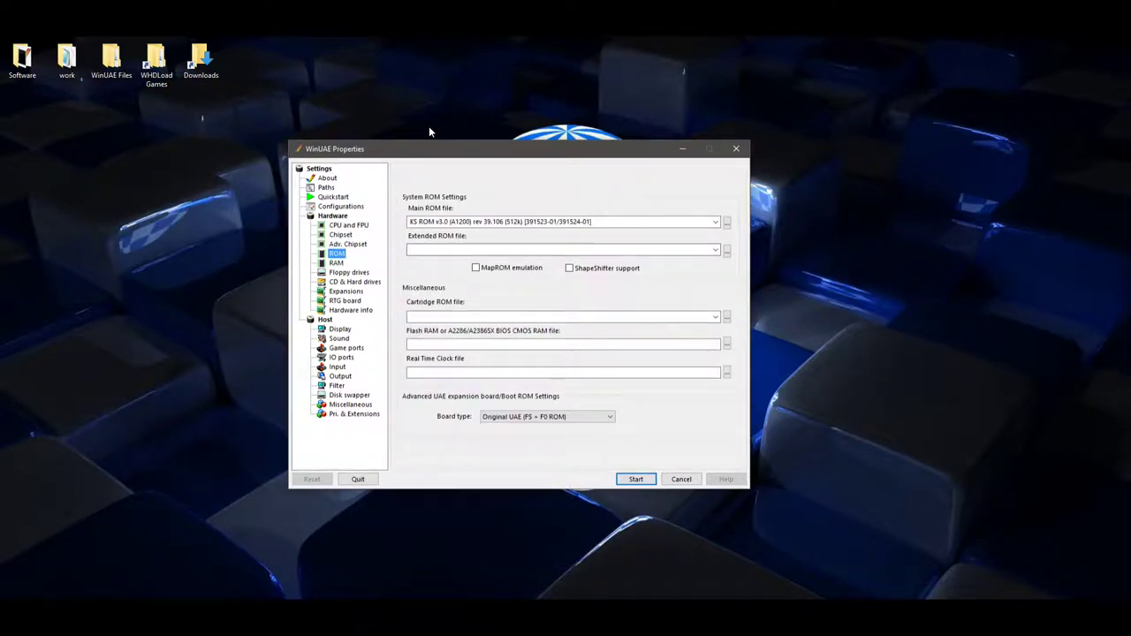
key("space")
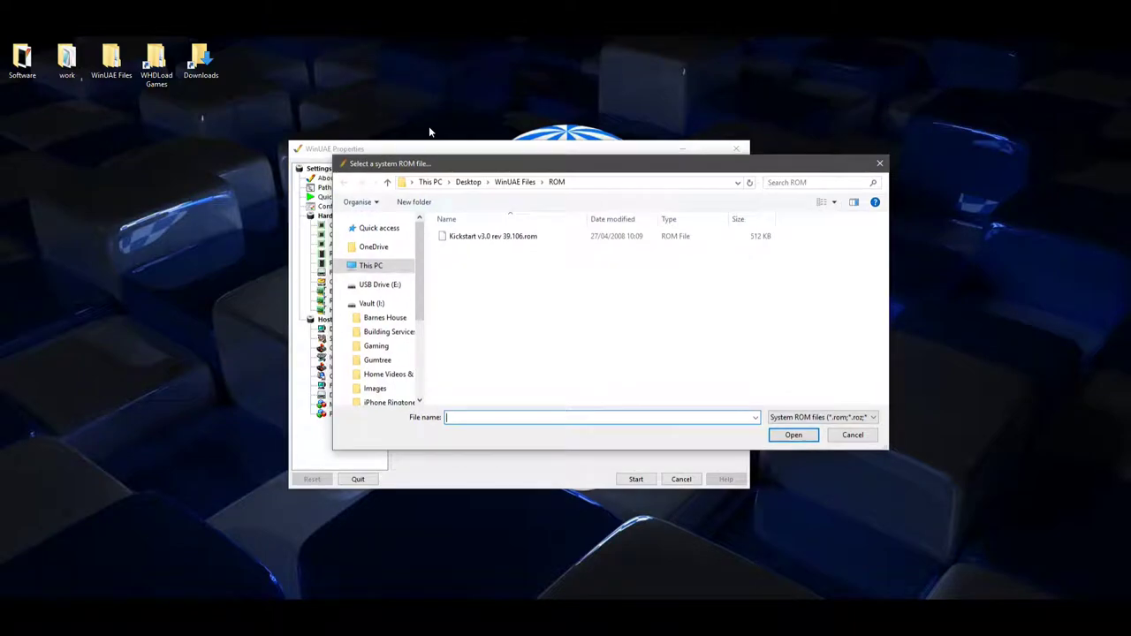
key("shift+Tab")
key("space")
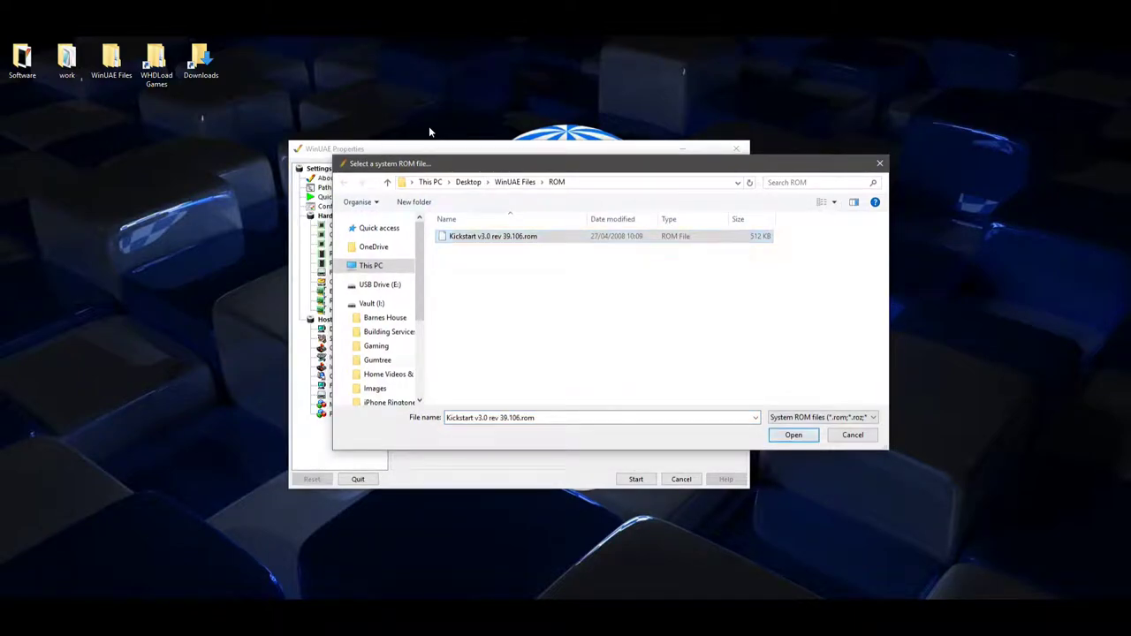
key("Return")
Step: Set the Z2 Fast memory to 8 MB in the RAM settings
key("Down")
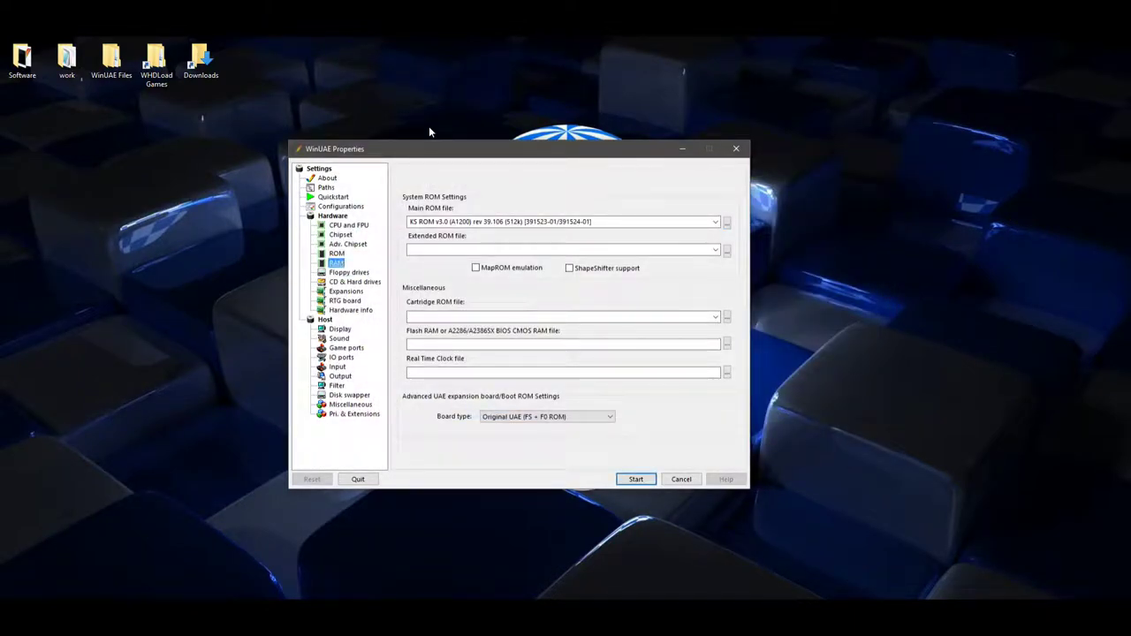
key("Tab")
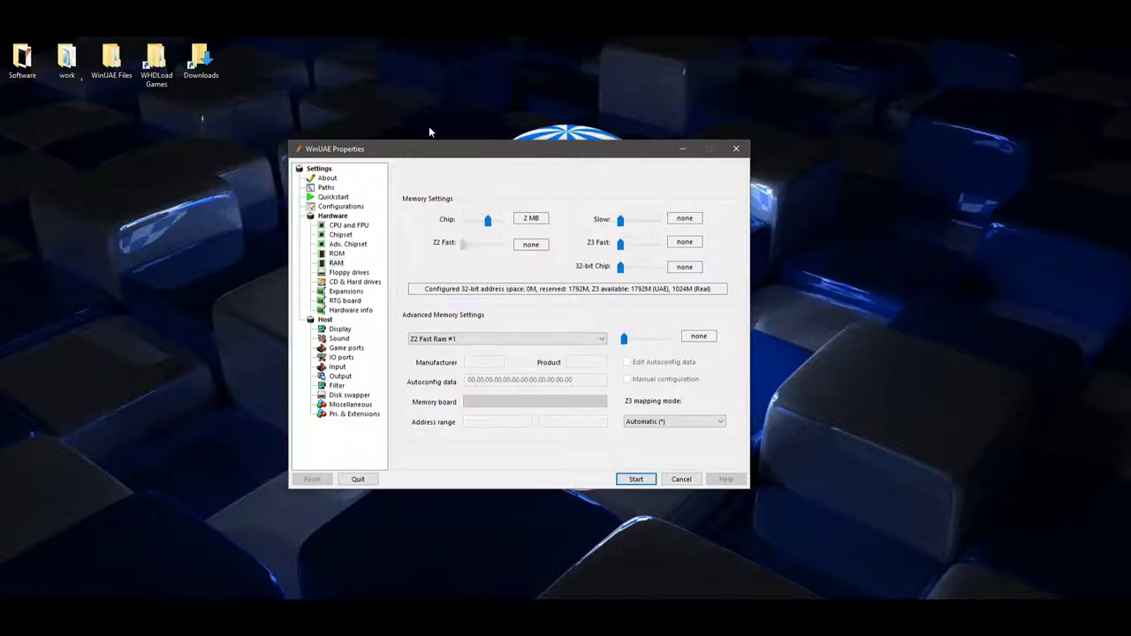
key("Right")
key("Right")
key("Right")
key("Right")
key("Right")
key("Right")
key("Right")
key("Right")
Step: Set the Z3 Fast memory to 128 MB
key("Tab")
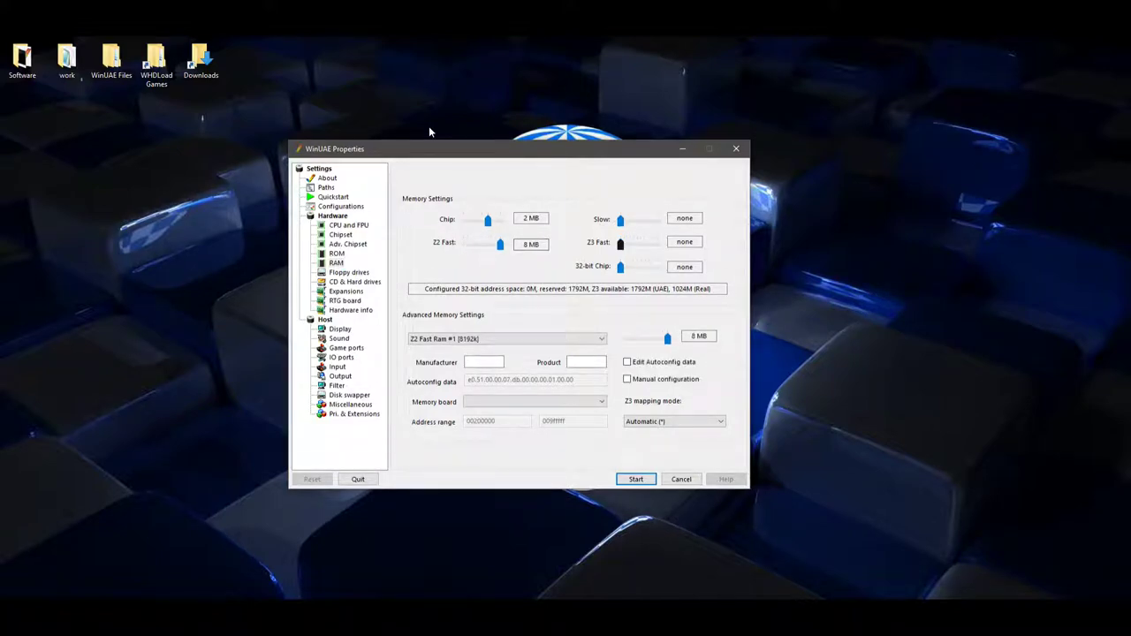
key("Right")
key("Right")
key("Right")
key("Right")
key("Right")
key("Right")
key("Right")
key("Right")
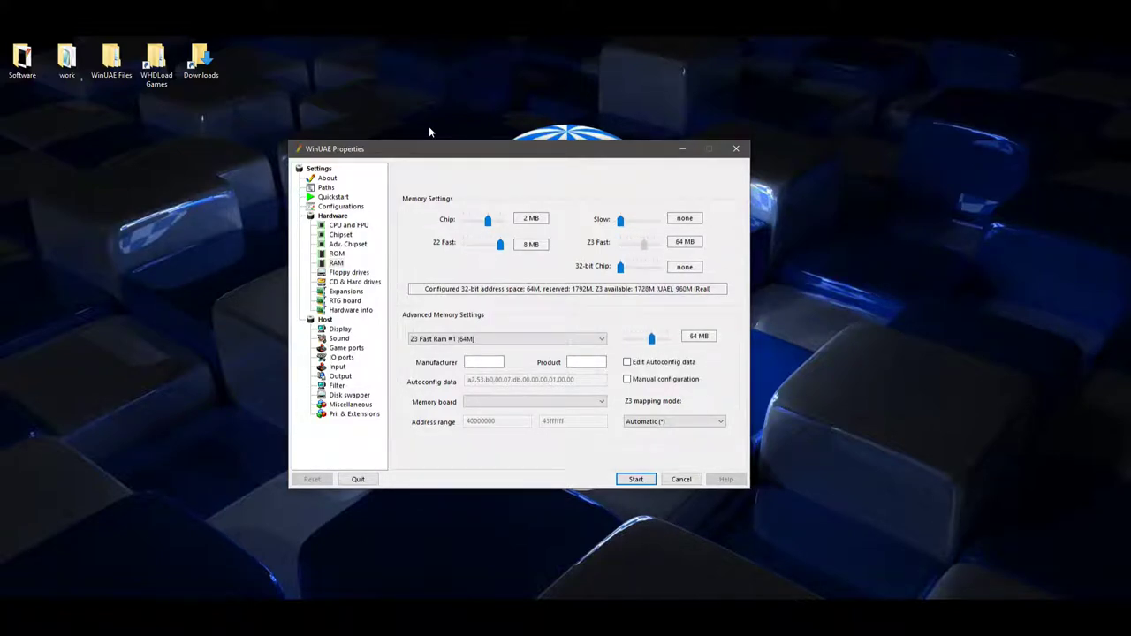
key("Tab")
key("Tab")
key("Tab")
key("Tab")
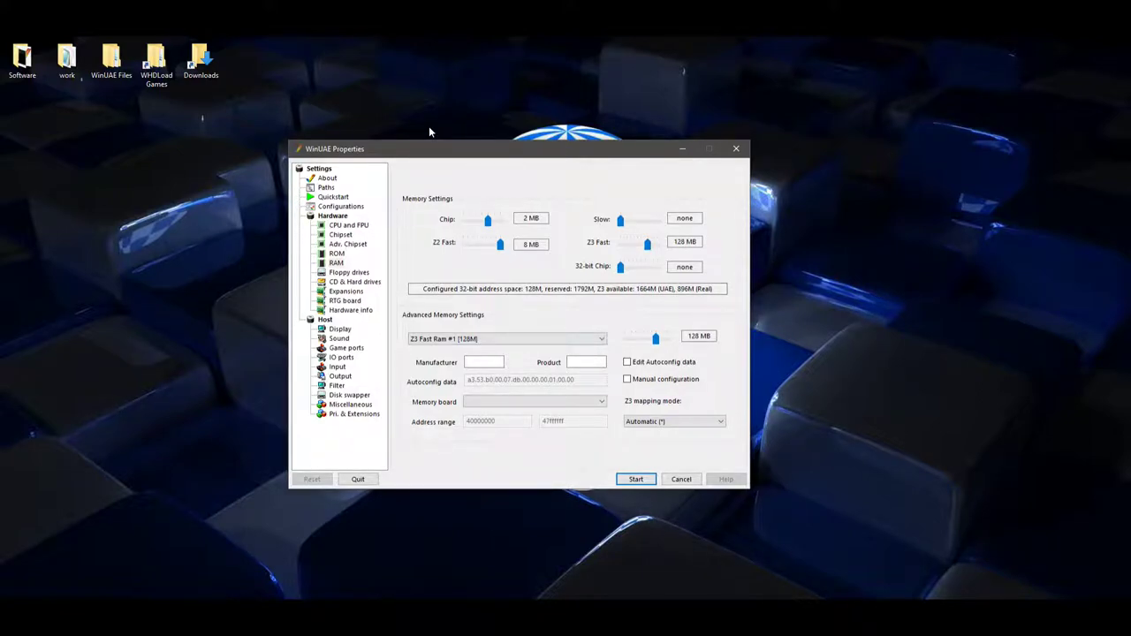
Step: Insert the floppy image Workbench 3.1 - workbench disk.adf into drive DF0
key("Down")
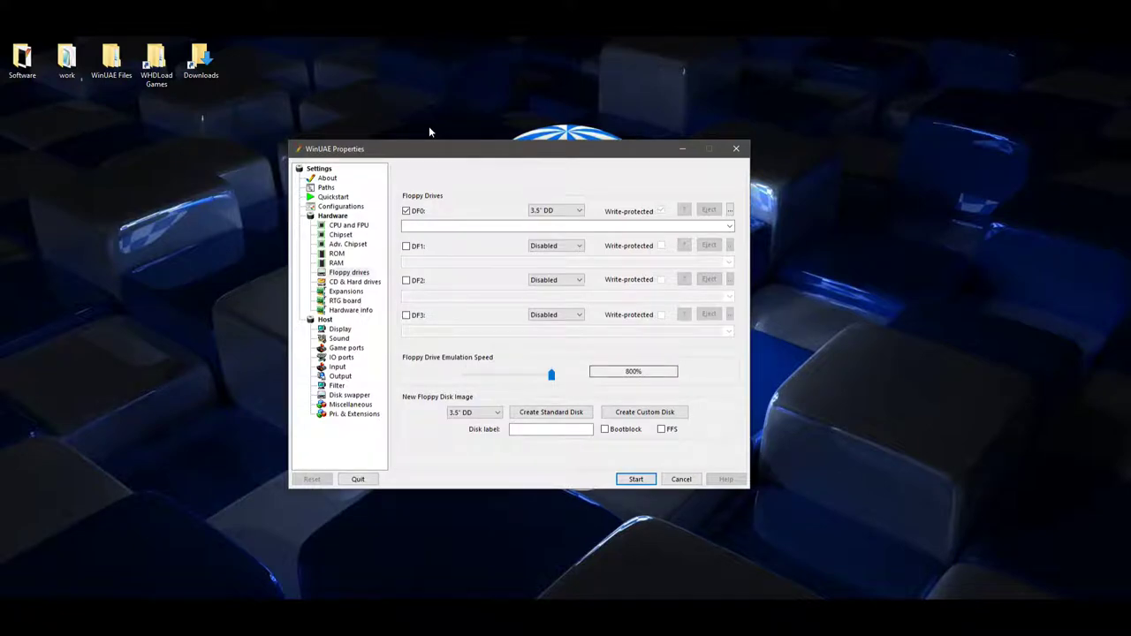
key("Tab")
key("Tab")
key("Tab")
key("Tab")
key("Return")
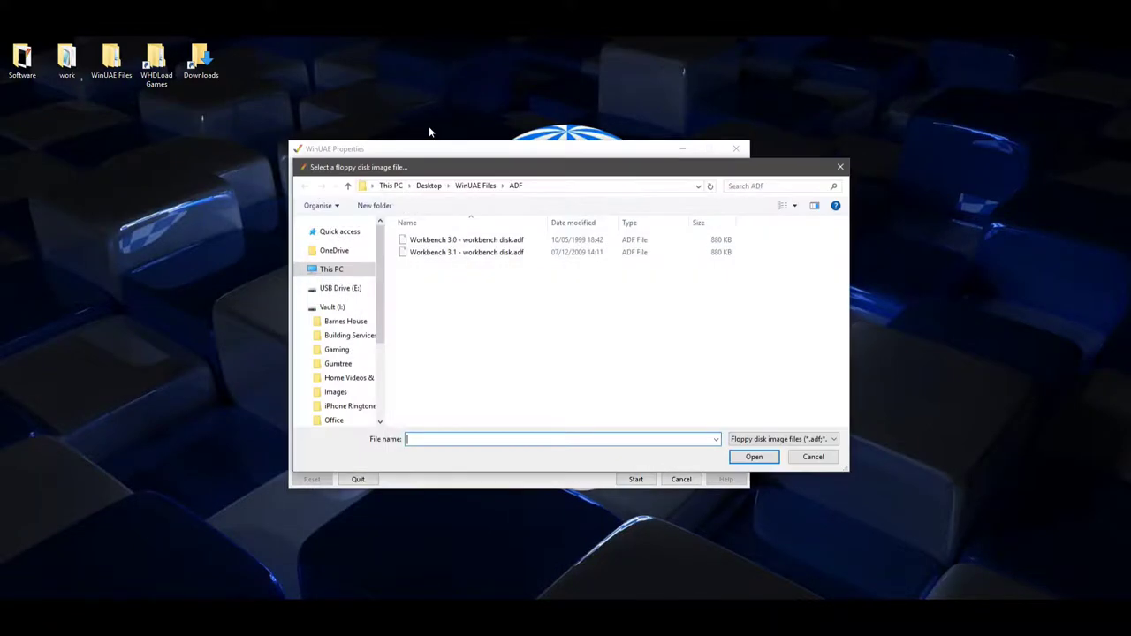
key("shift+Tab")
key("Down")
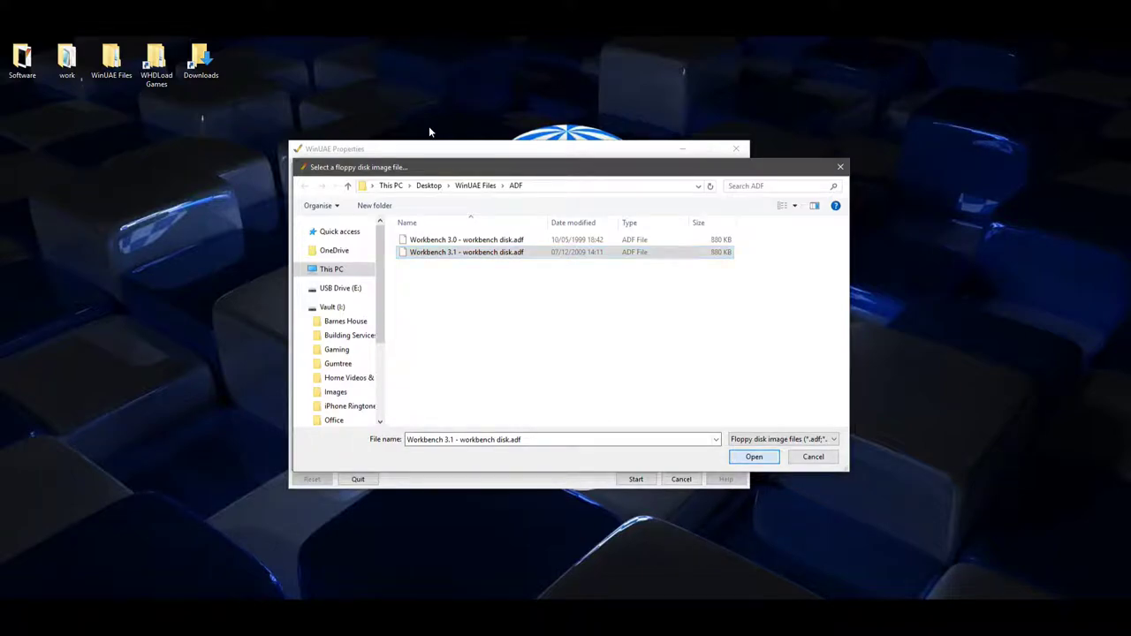
key("Return")
Step: Start adding a hard drive and choose the 7.5G [UNK] Generic STORAGE DEVICE as the drive
key("Down")
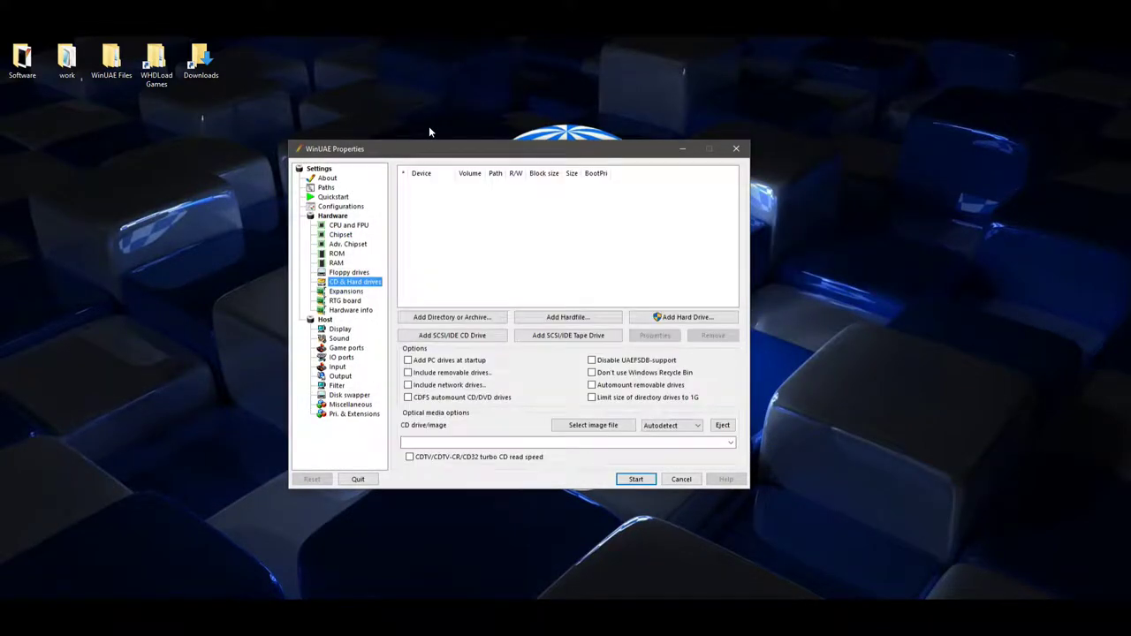
key("Tab")
key("Return")
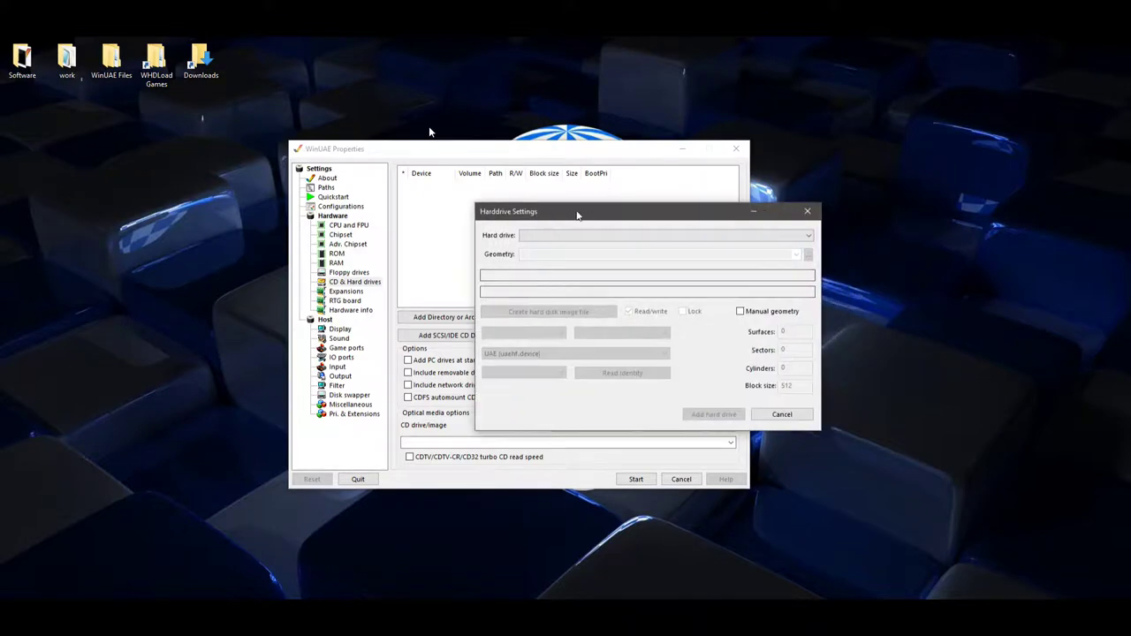
key("Down")
key("Down")
key("Down")
key("Down")
key("Down")
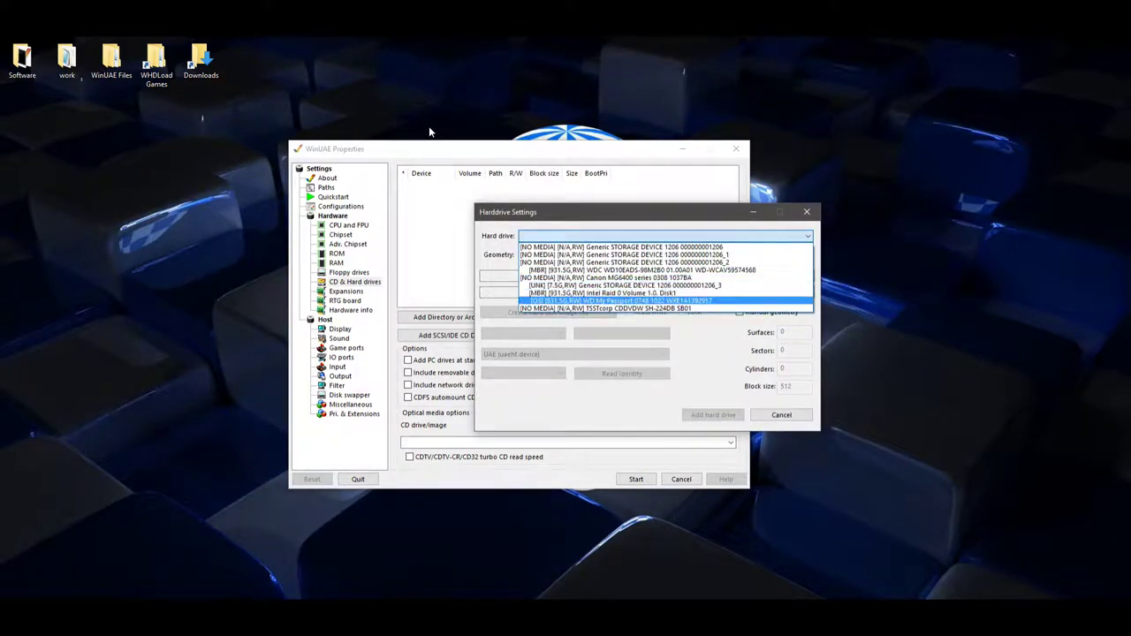
key("Up")
key("Up")
key("Up")
key("Up")
key("Up")
key("Down")
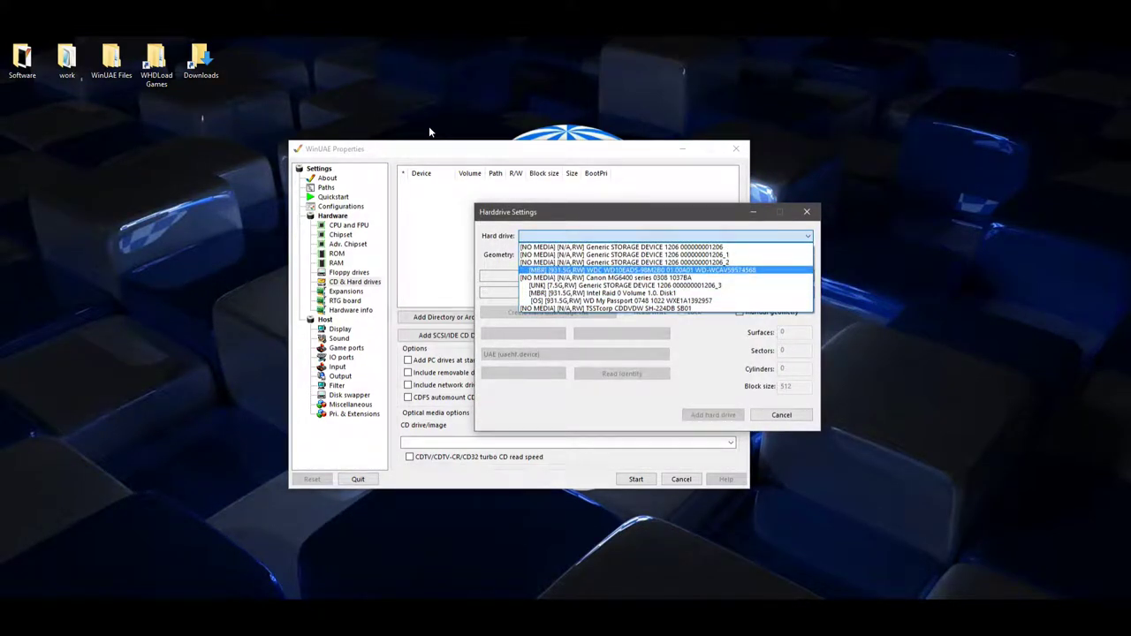
key("Down")
key("Down")
key("Down")
key("Up")
key("Return")
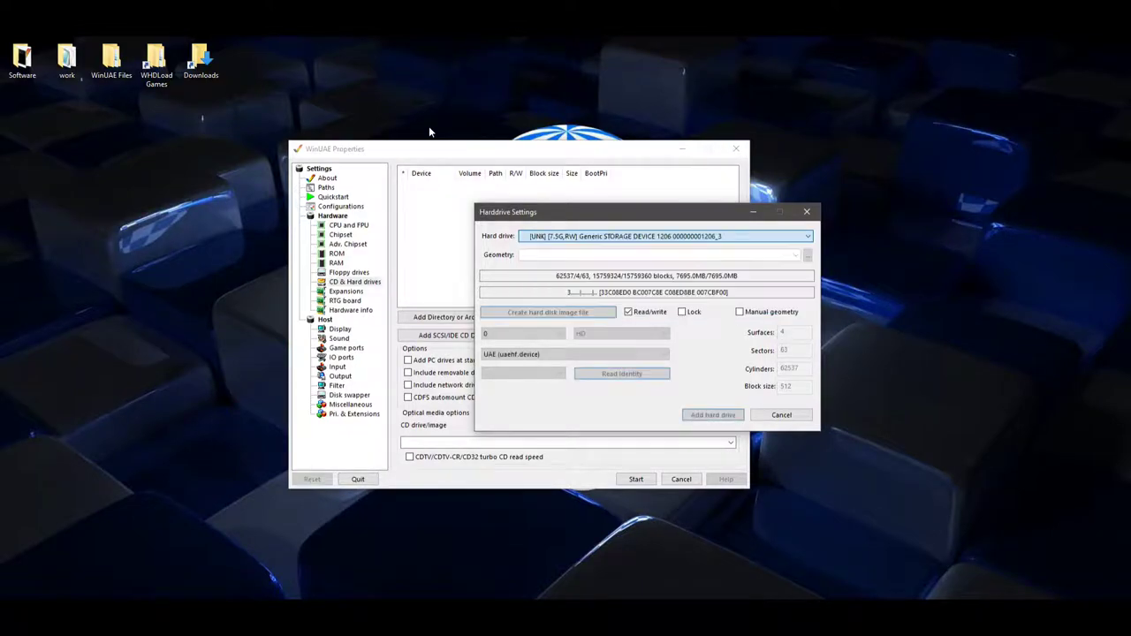
Step: Keep the drive on unit 0, set its controller to IDE (Auto), and add it to the configuration
key("Tab")
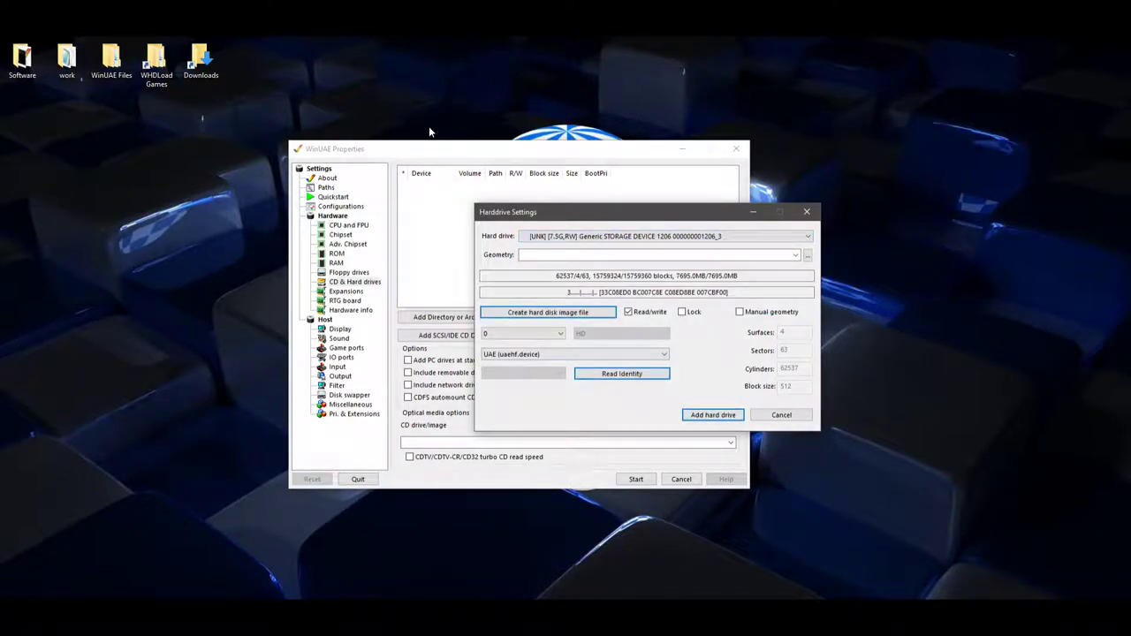
key("alt+Down")
key("Return")
key("Tab")
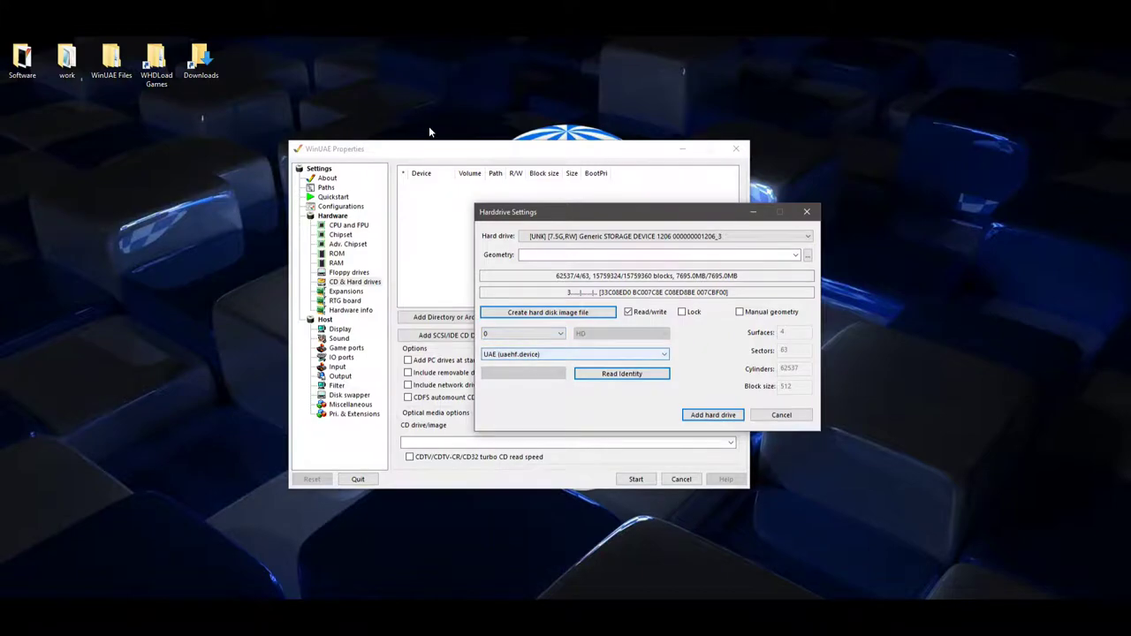
key("alt+Down")
key("Down")
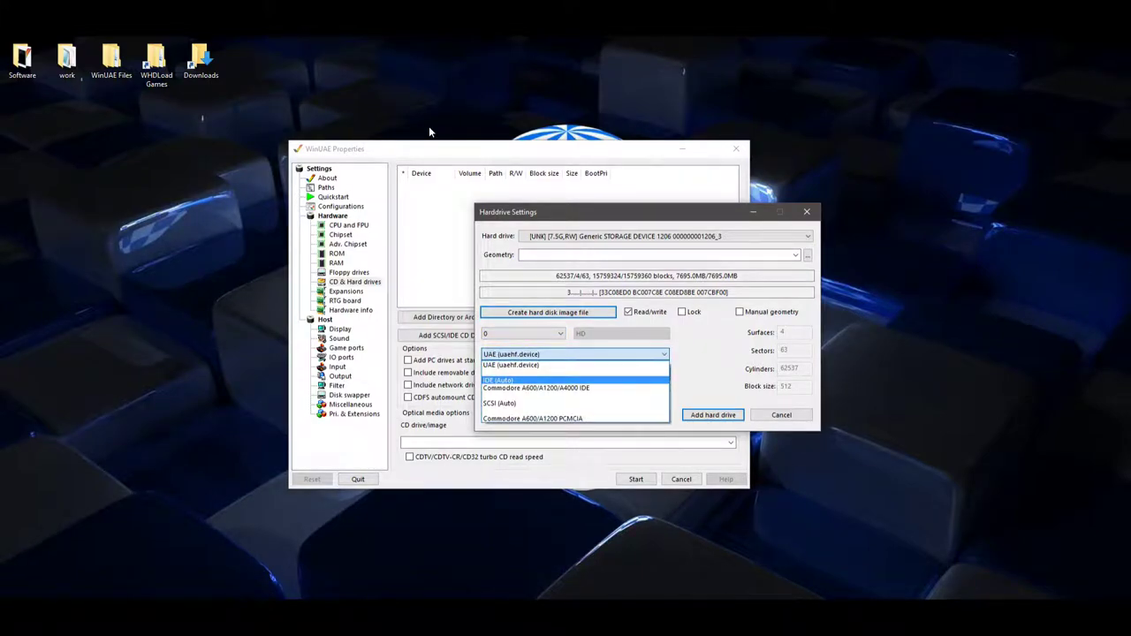
key("Return")
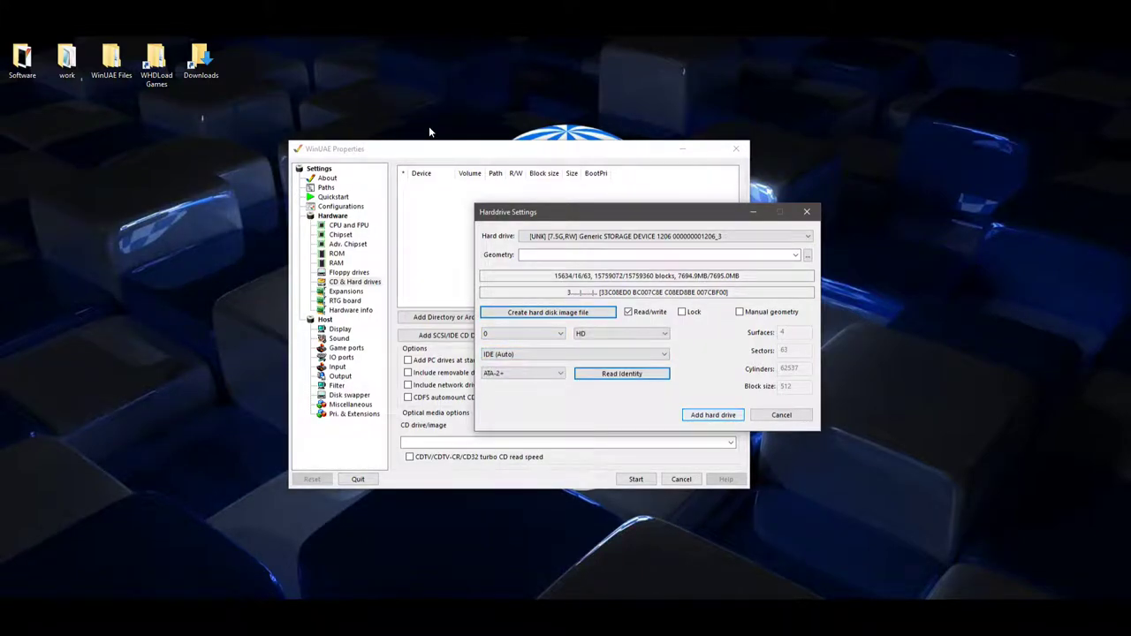
key("Return")
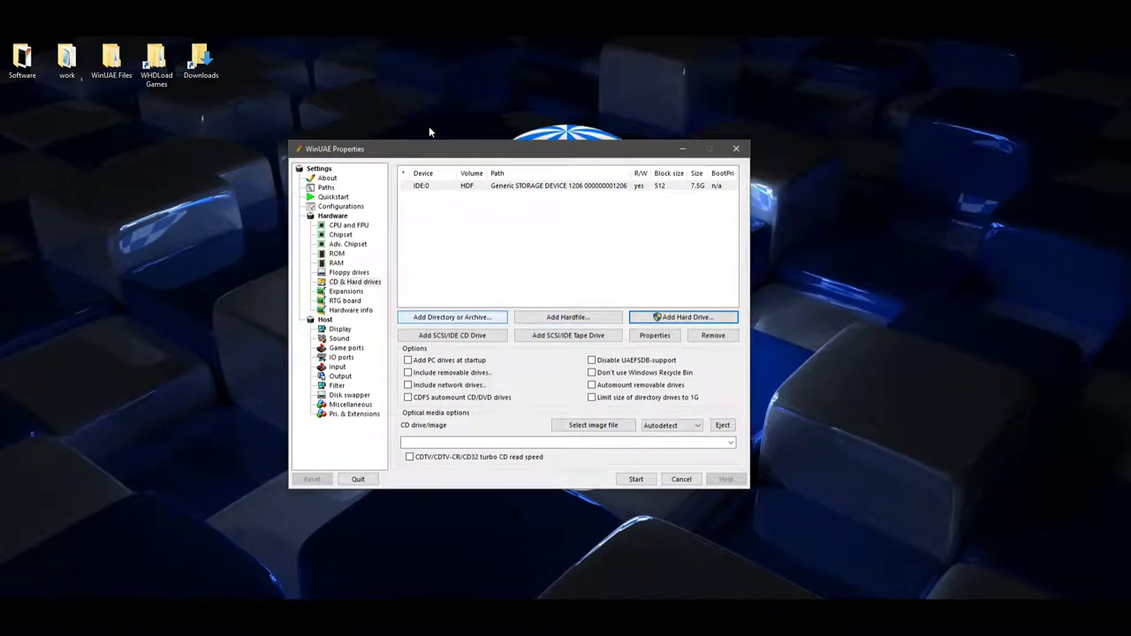
Step: Add the Desktop folder work as a non-bootable directory drive with device name and volume label work
key("Return")
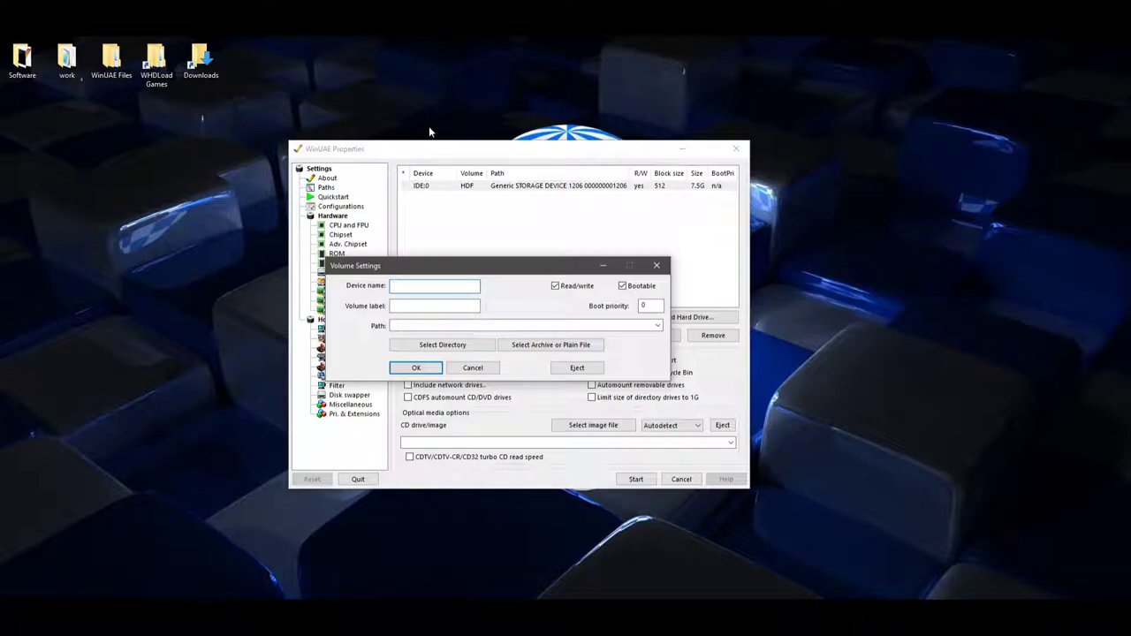
type("work")
key("Tab")
type("work")
key("alt+b")
key("alt+s")
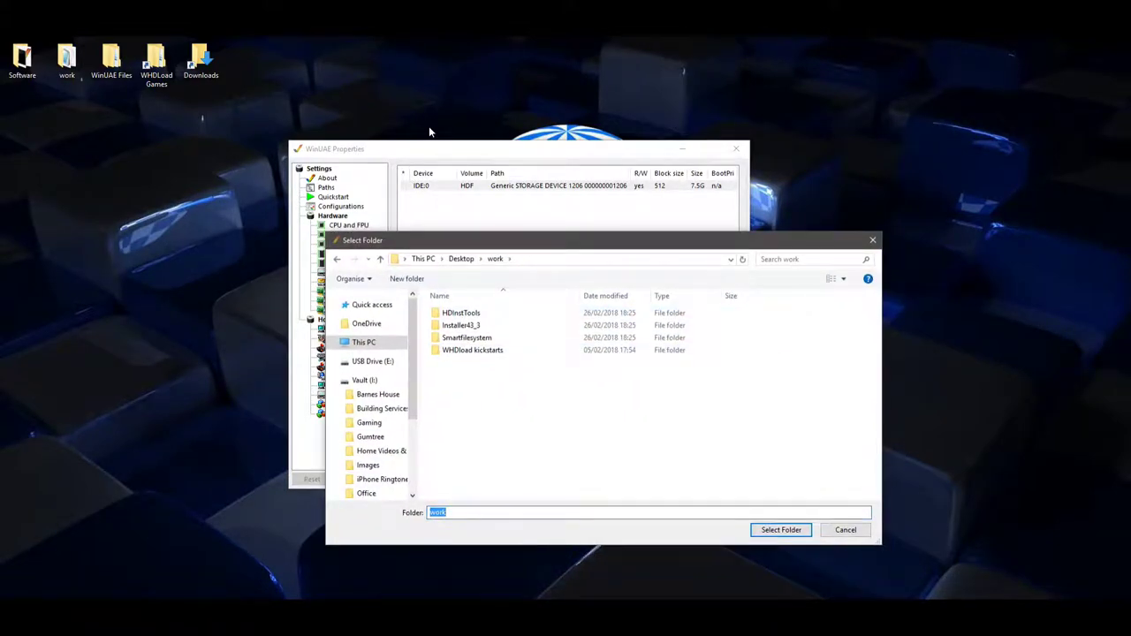
key("Return")
key("Return")
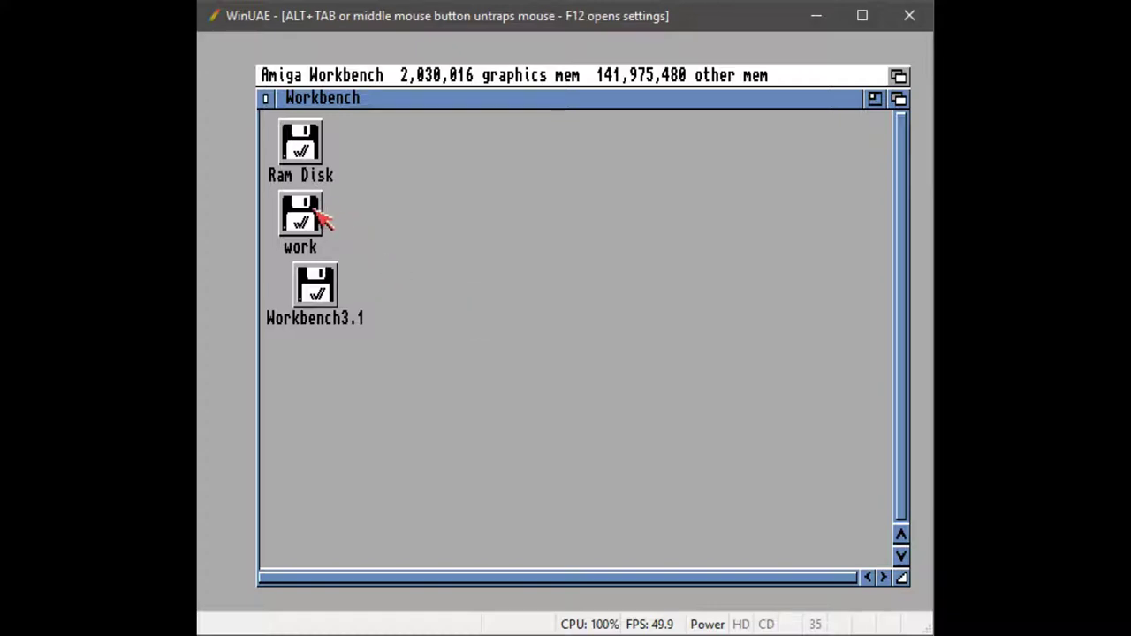
Step: Open the work volume's HDInstTools drawer and launch the HDInstTools program
double_click(304, 223)
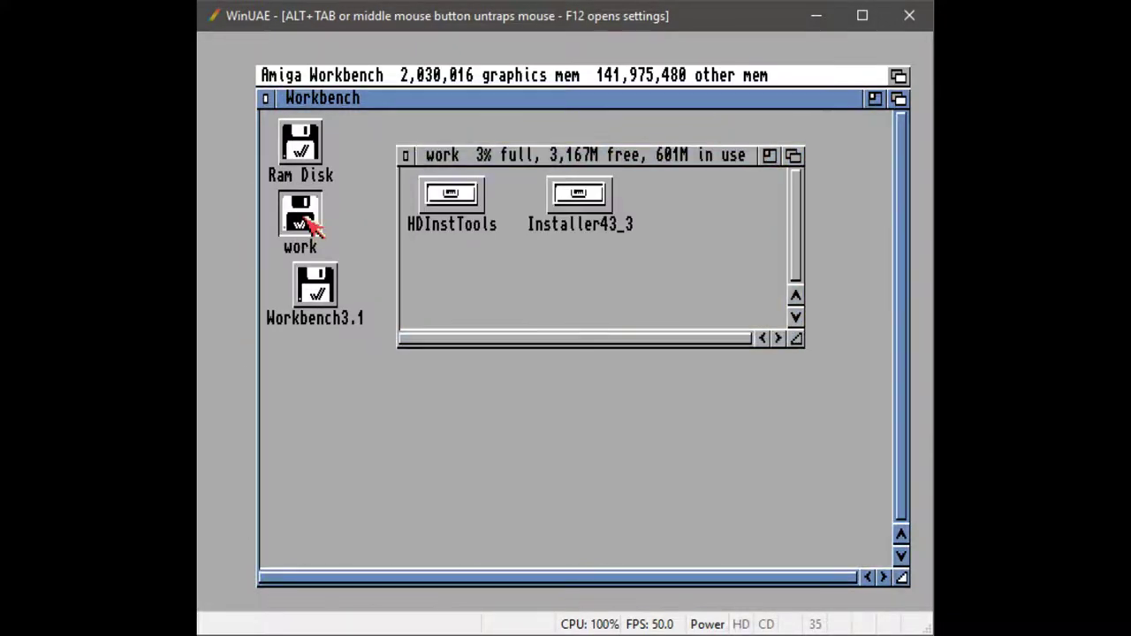
left_click(550, 165)
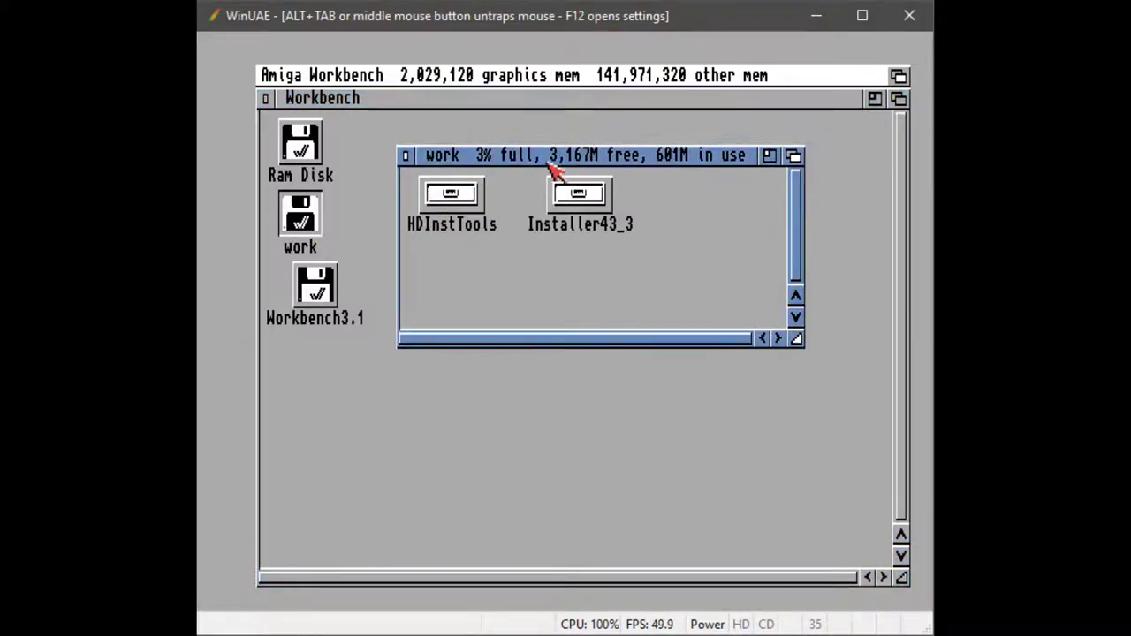
double_click(462, 203)
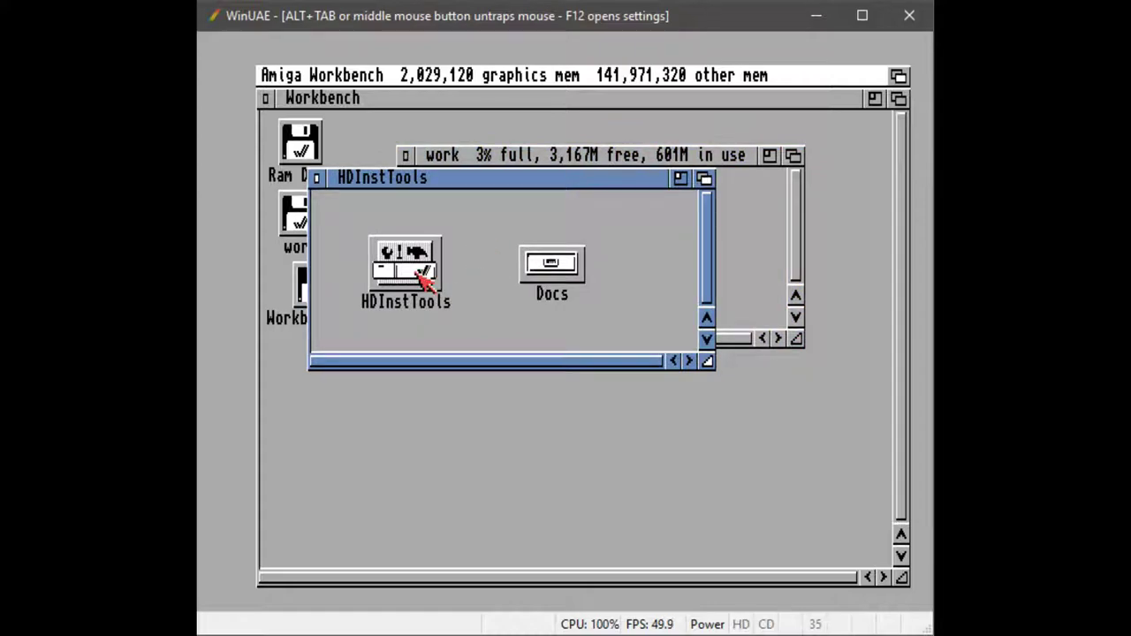
double_click(423, 277)
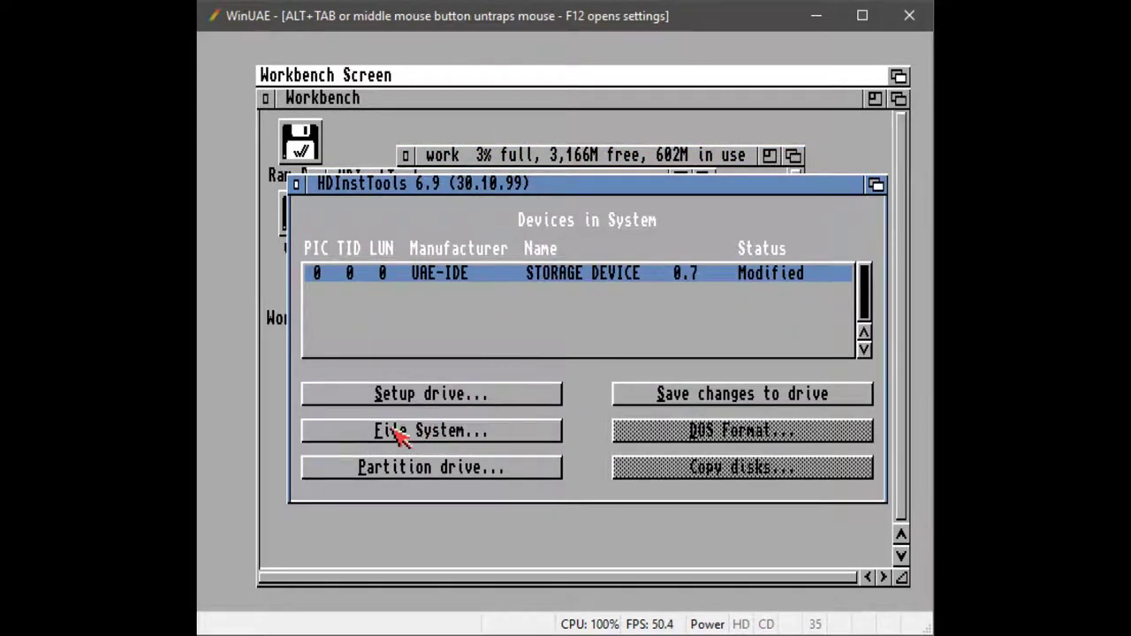
Step: Load the SmartFilesystem file from work:Smartfilesystem/AmigaOS3.x/L as a new file system for the UAE-IDE storage device
left_click(442, 442)
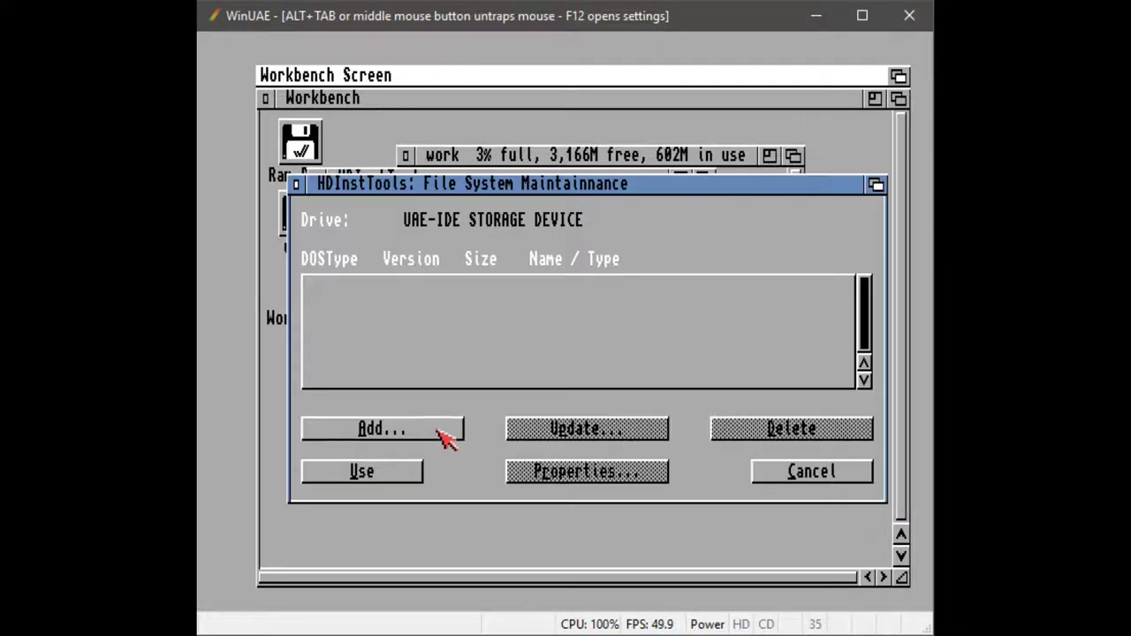
left_click(381, 429)
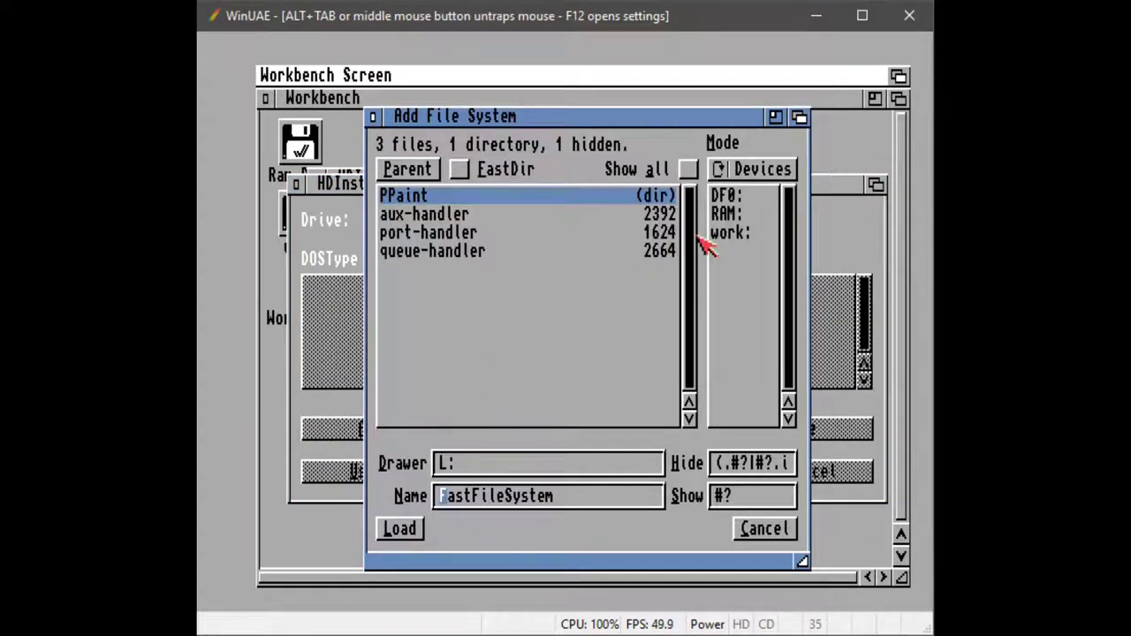
left_click(732, 233)
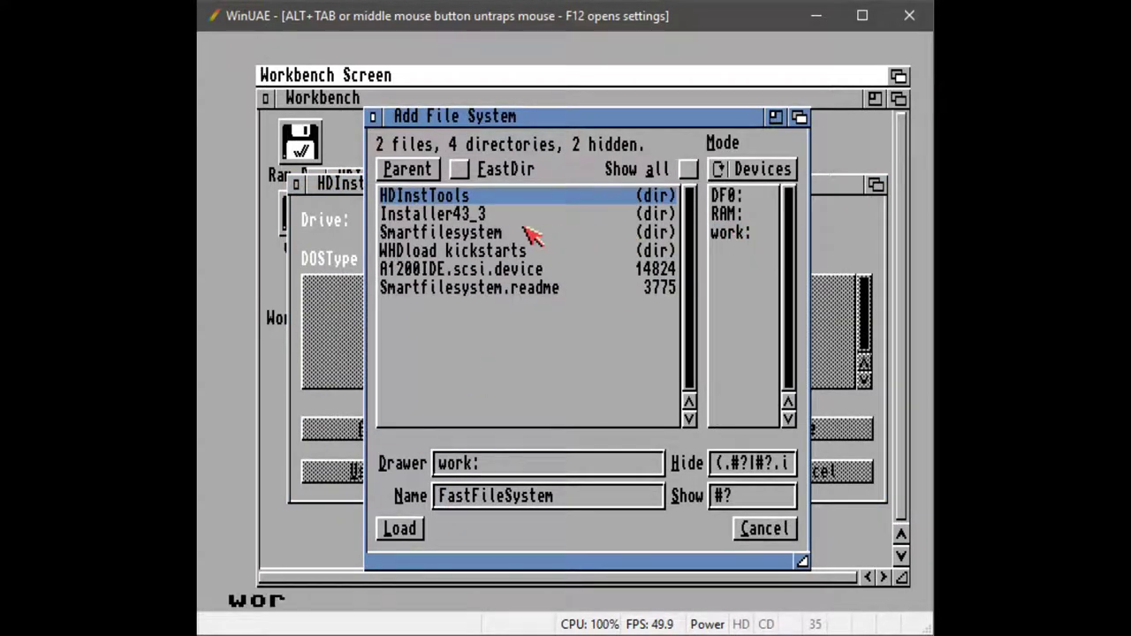
left_click(429, 234)
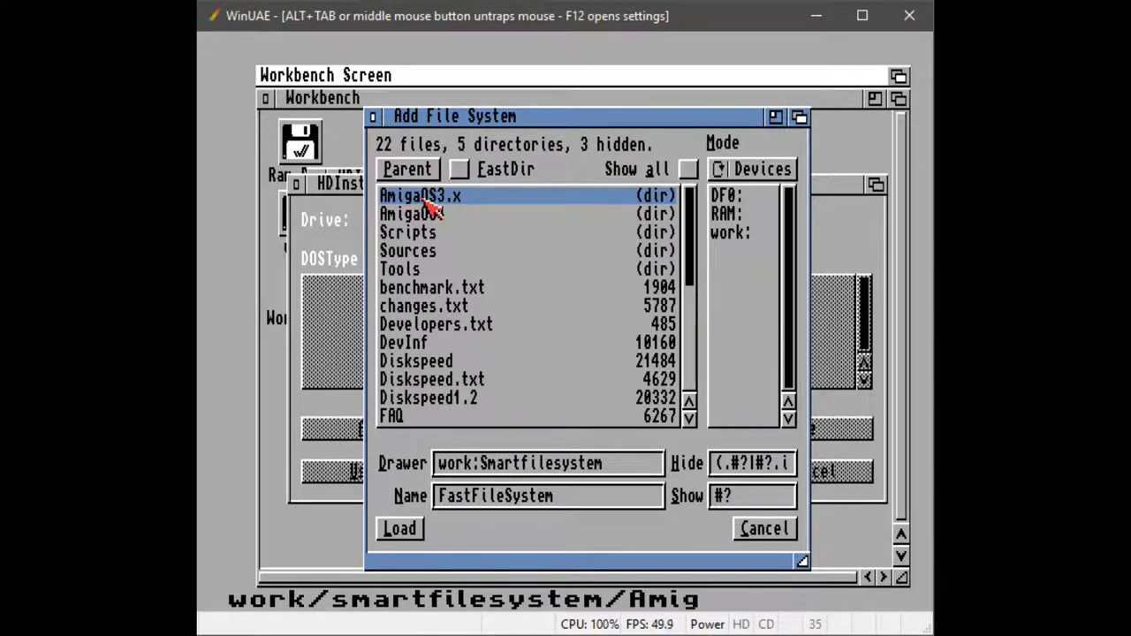
left_click(423, 198)
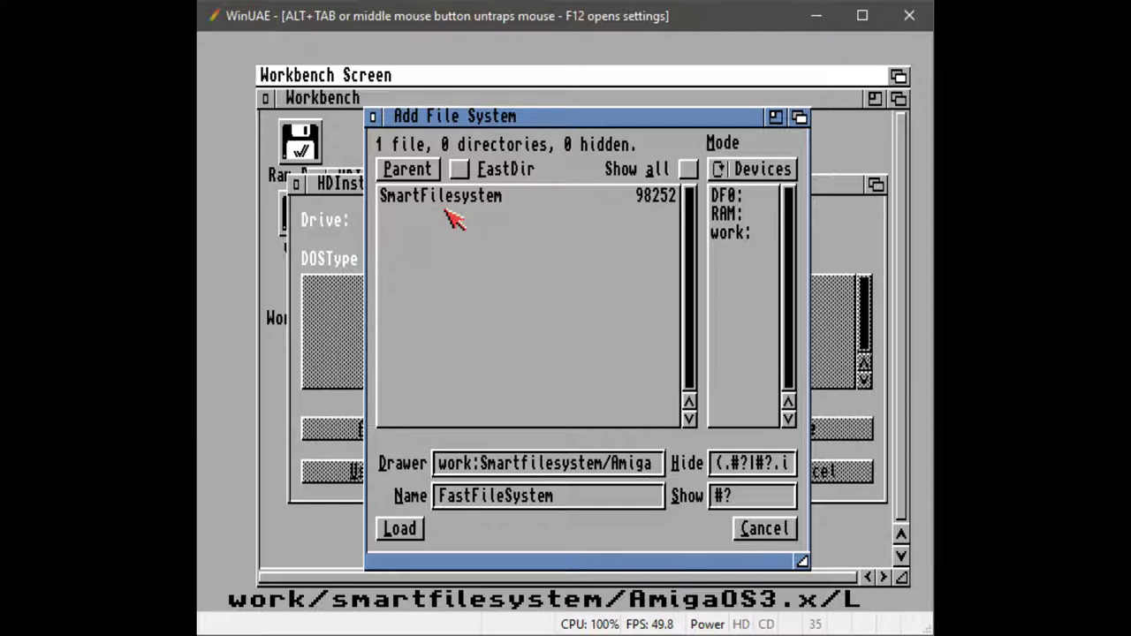
left_click(451, 208)
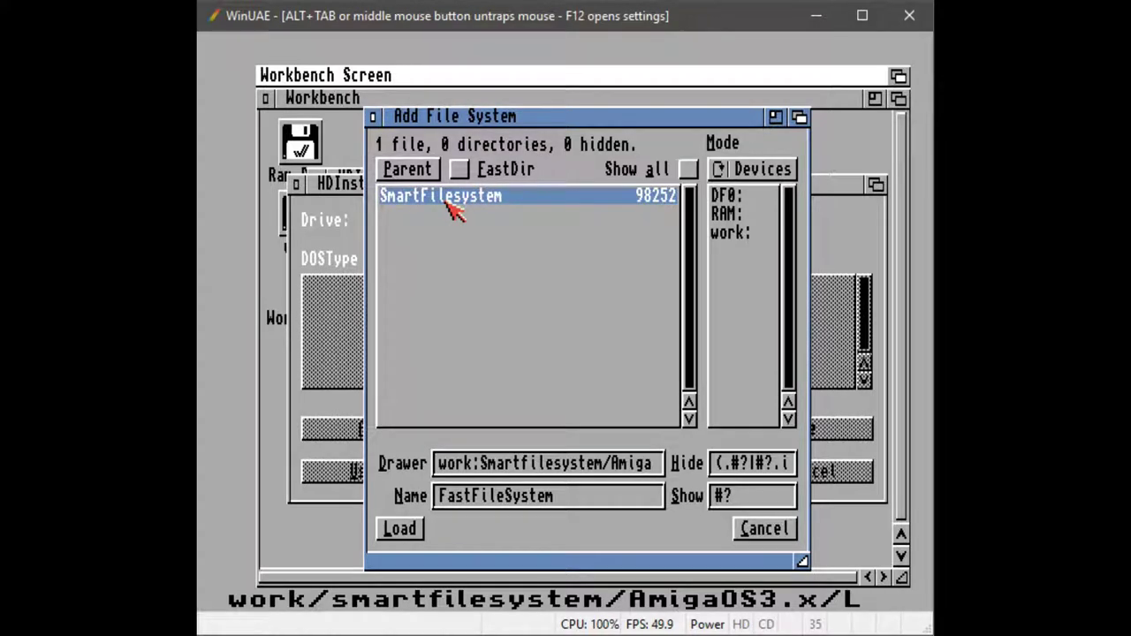
left_click(399, 528)
Step: Set the new file system's DOSType to SFS\0, add it to the drive's list, and accept the list
left_click(587, 315)
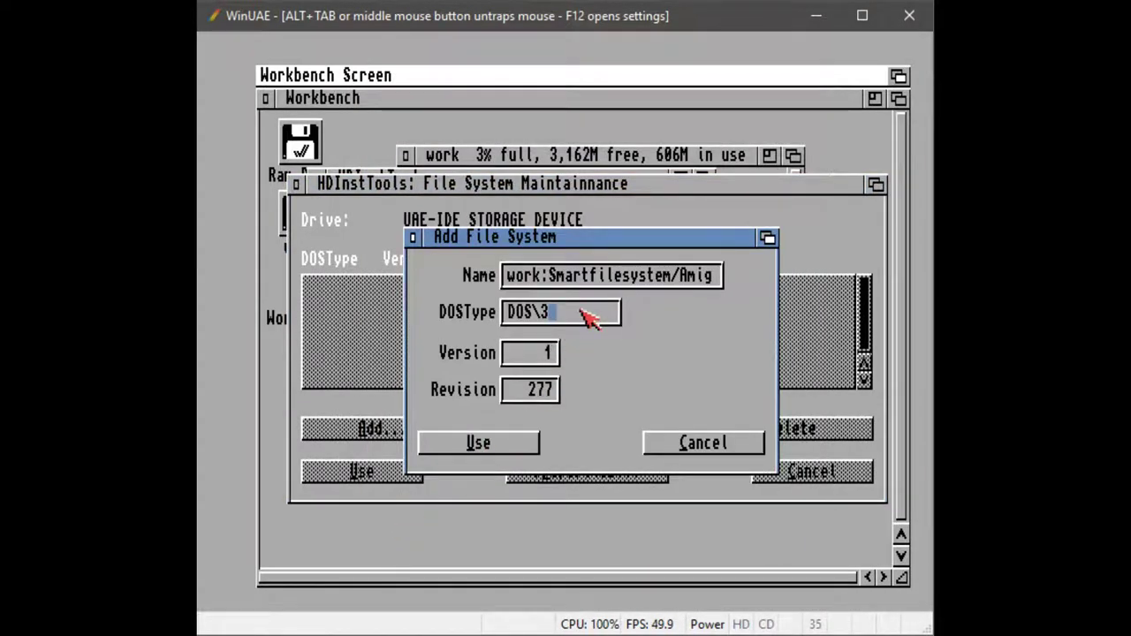
key("BackSpace")
key("BackSpace")
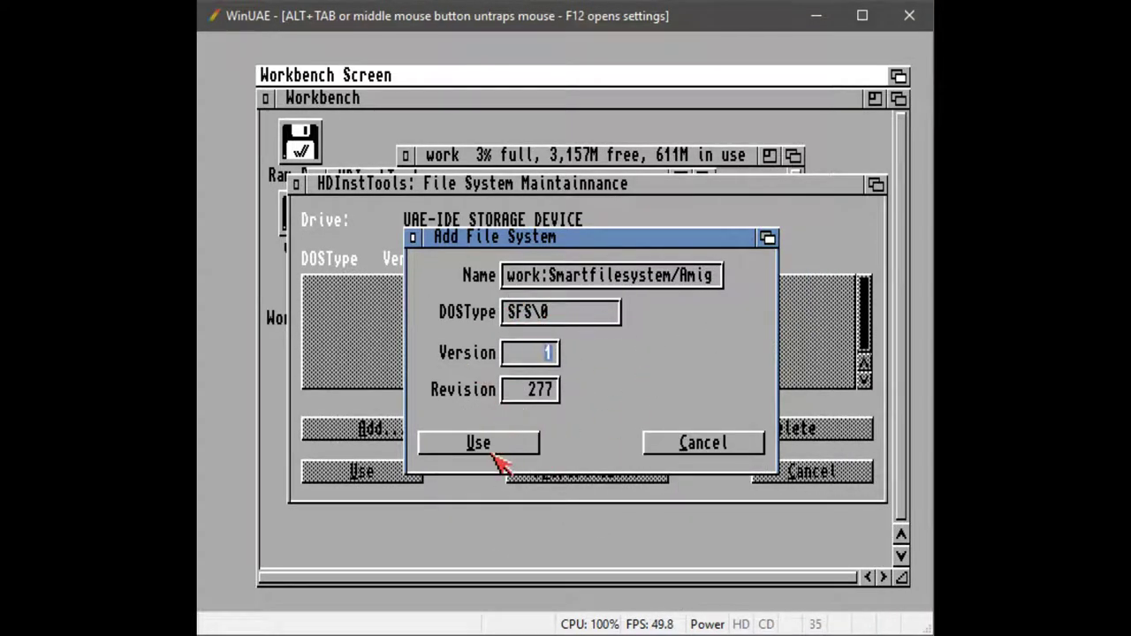
left_click(492, 445)
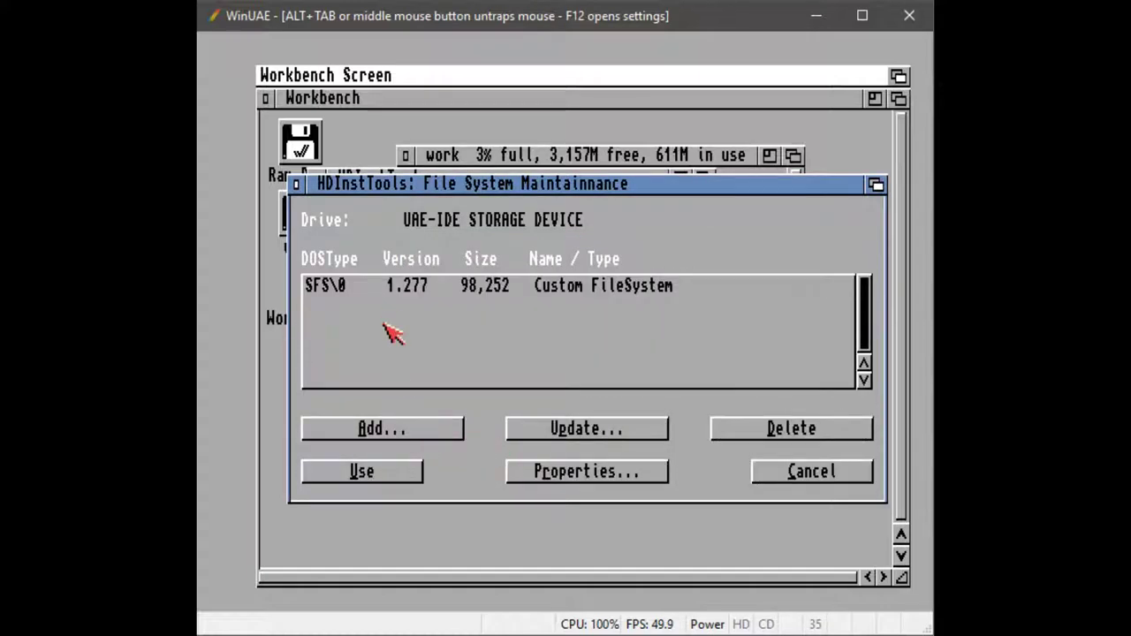
left_click(358, 290)
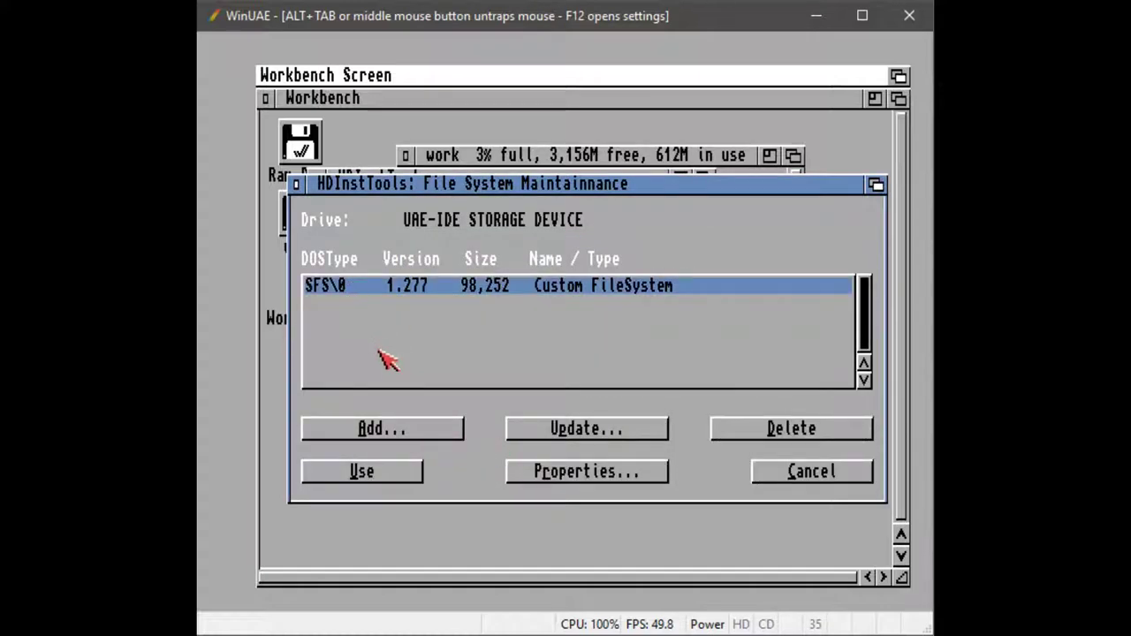
left_click(382, 475)
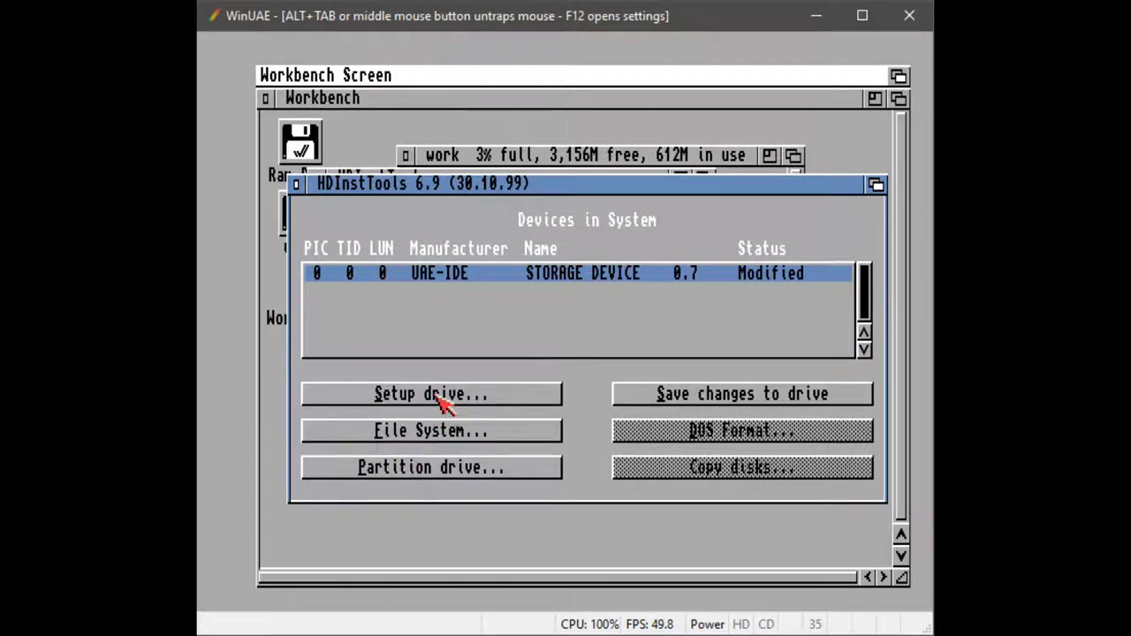
Step: Add a first partition to the drive and reduce its size to about 500,000 kBytes
left_click(414, 471)
left_click(759, 336)
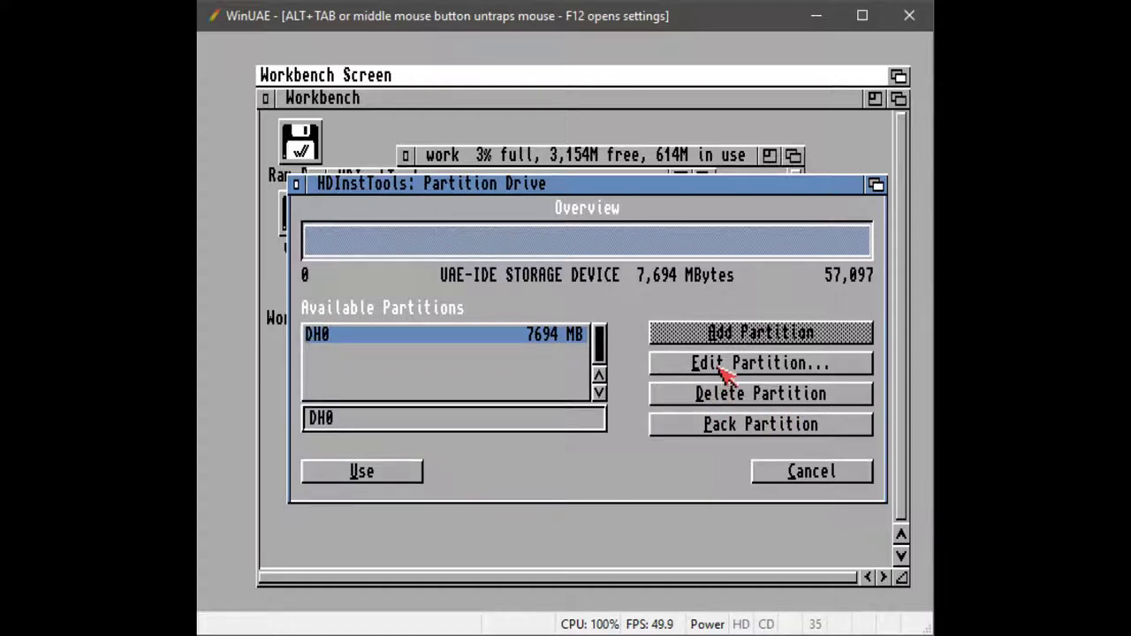
left_click(721, 370)
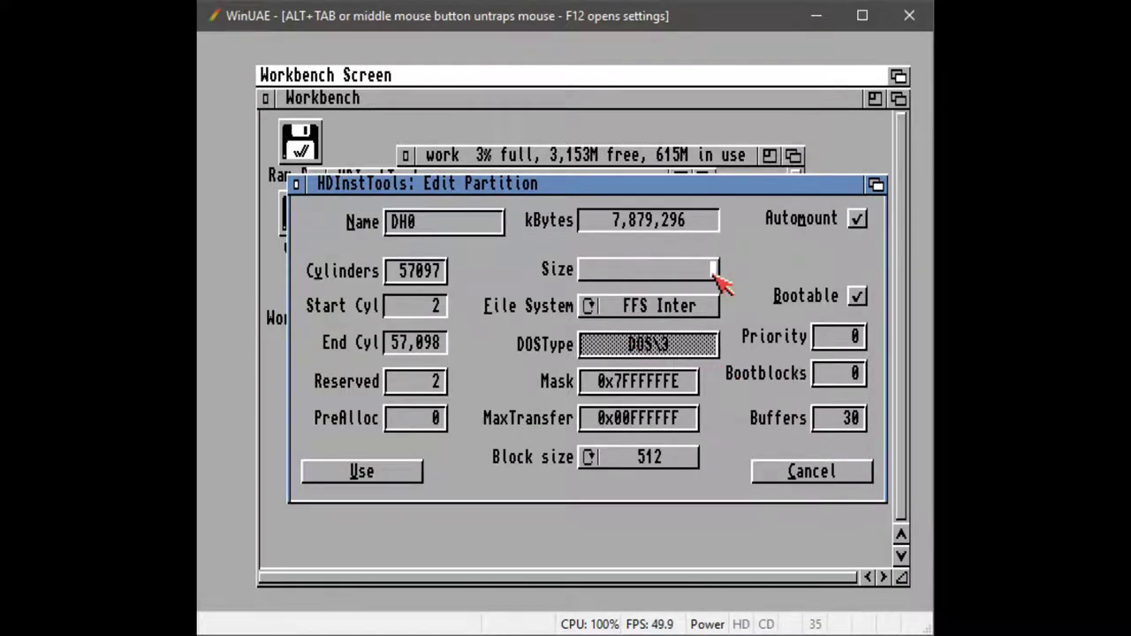
left_click_drag(713, 276, 595, 279)
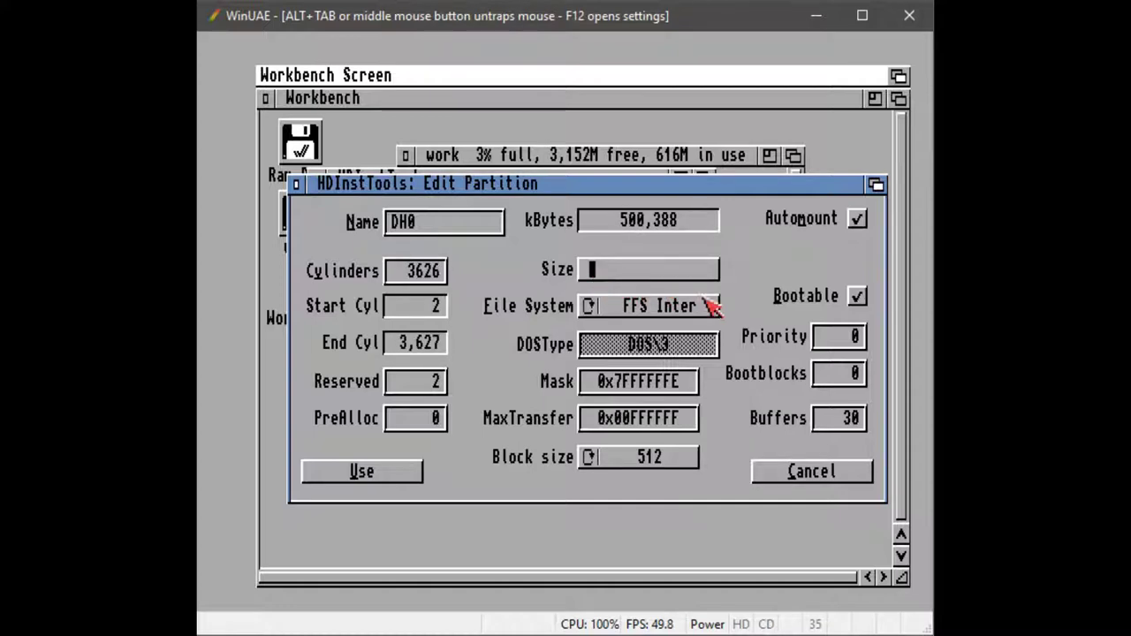
Step: Set the first partition's file system to Custom with DOSType SFS\0
left_click(588, 306)
left_click(589, 306)
left_click(588, 306)
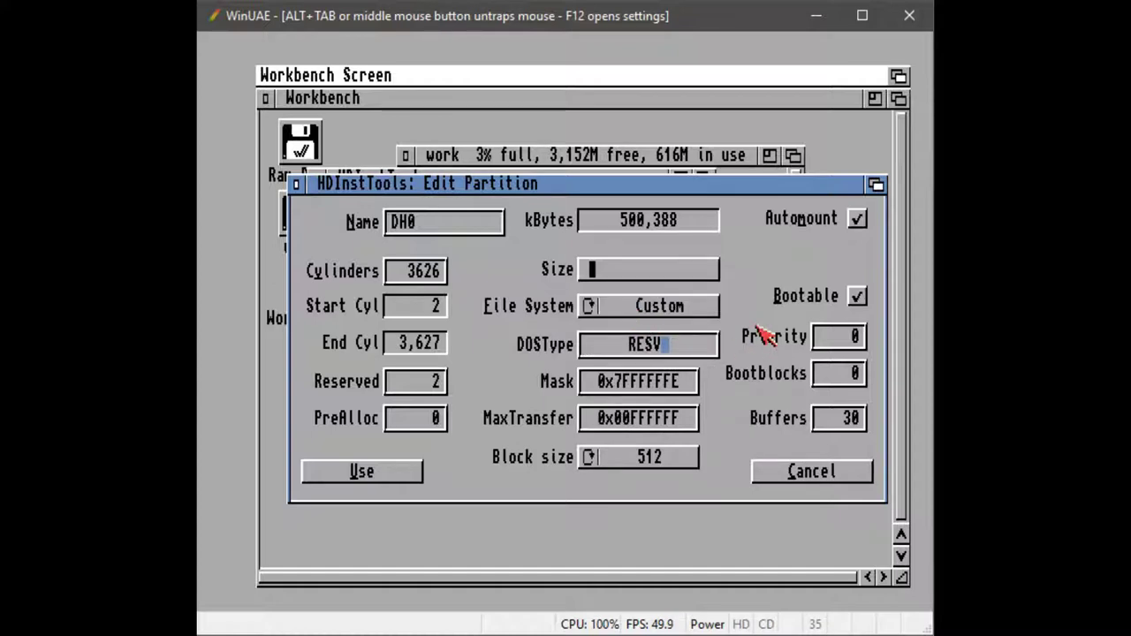
key("BackSpace")
key("BackSpace")
key("BackSpace")
key("BackSpace")
type("S")
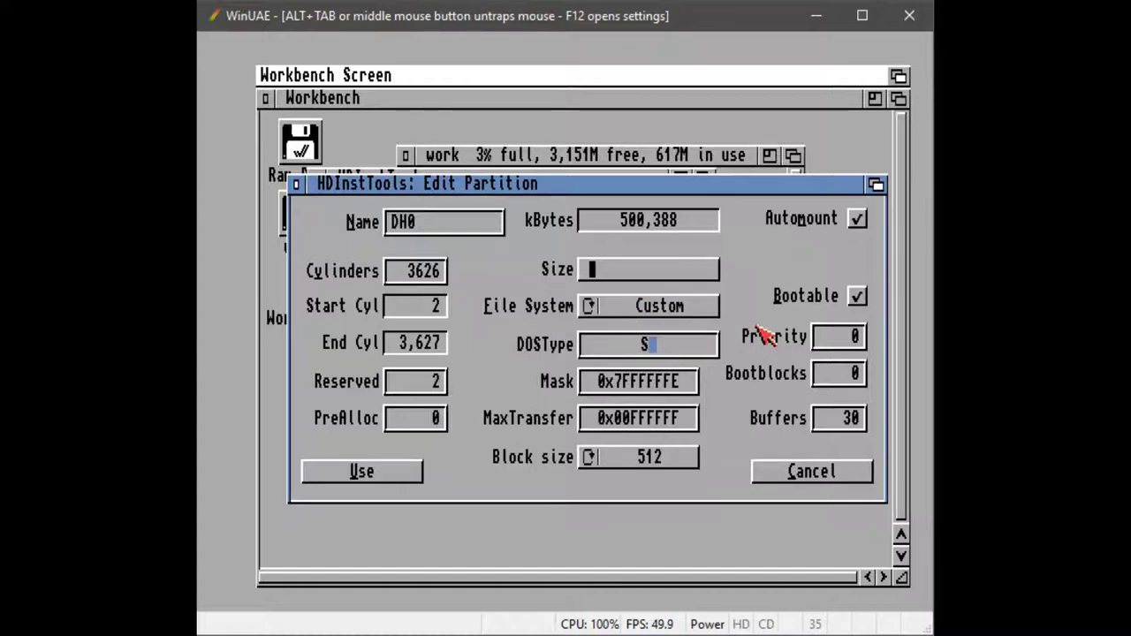
type("FS\\0")
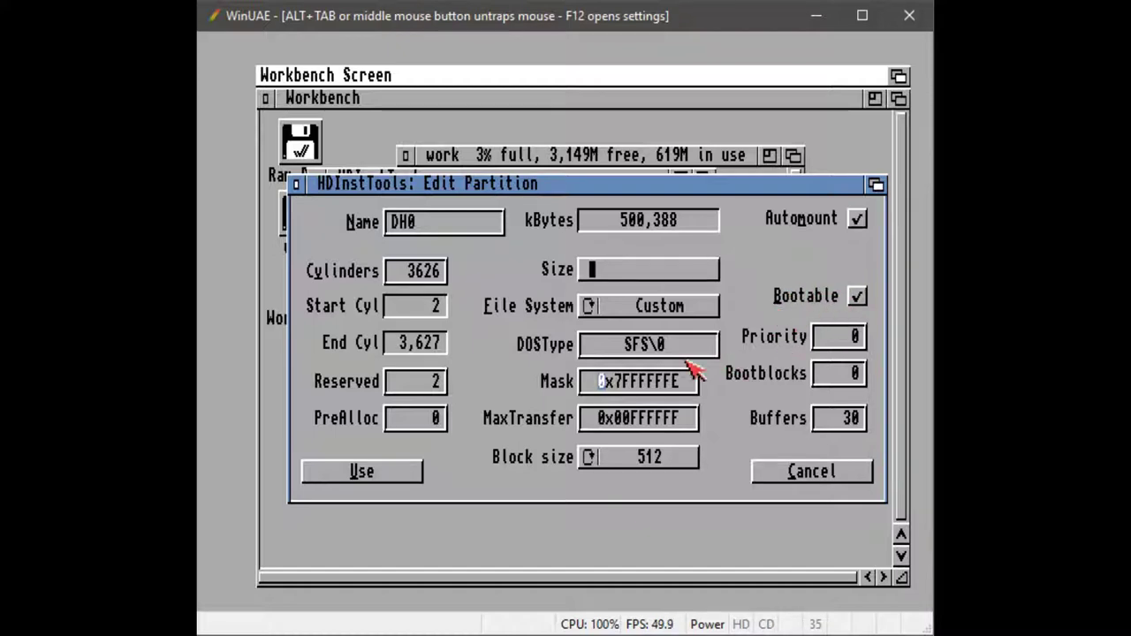
Step: Set the first partition's MaxTransfer to 0x001FE00
left_click(684, 419)
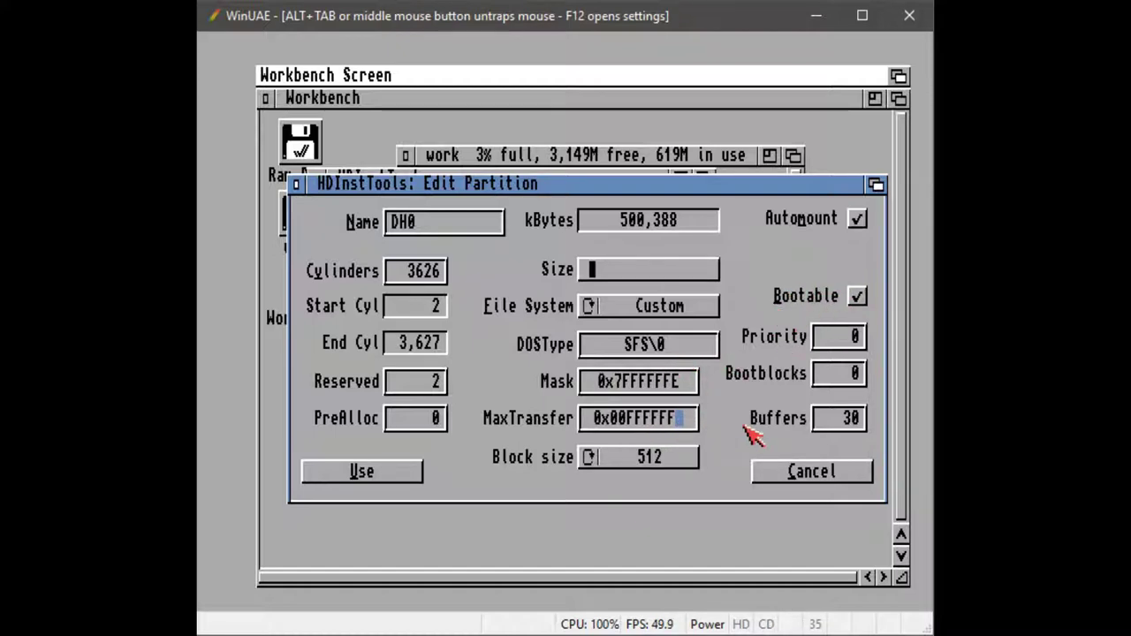
key("BackSpace")
key("BackSpace")
key("BackSpace")
key("BackSpace")
key("BackSpace")
key("BackSpace")
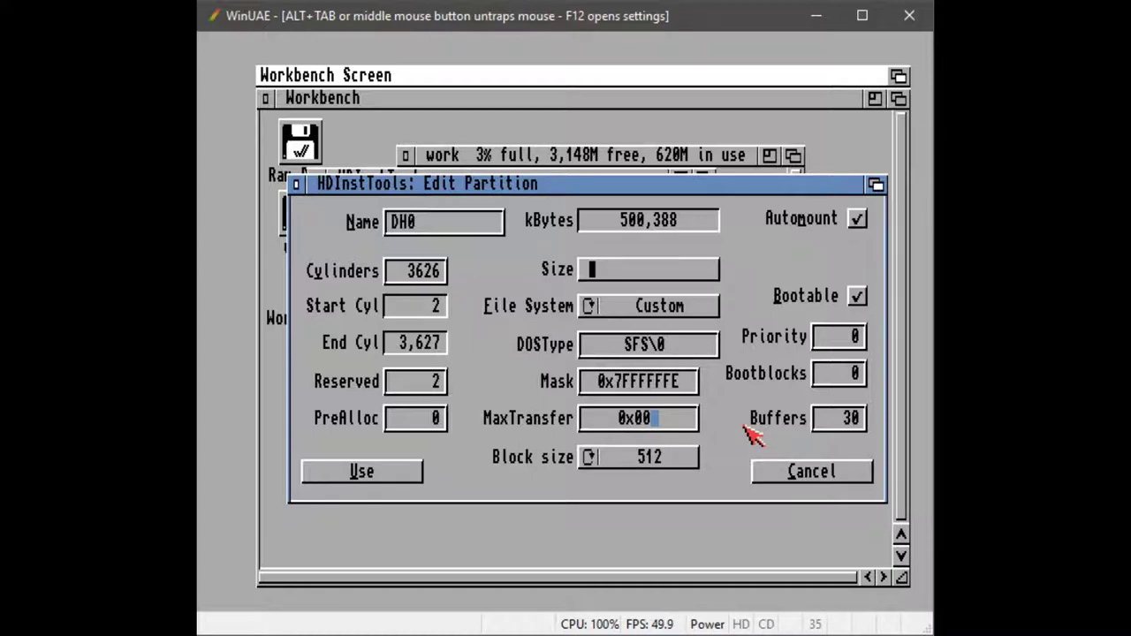
type("1FE00")
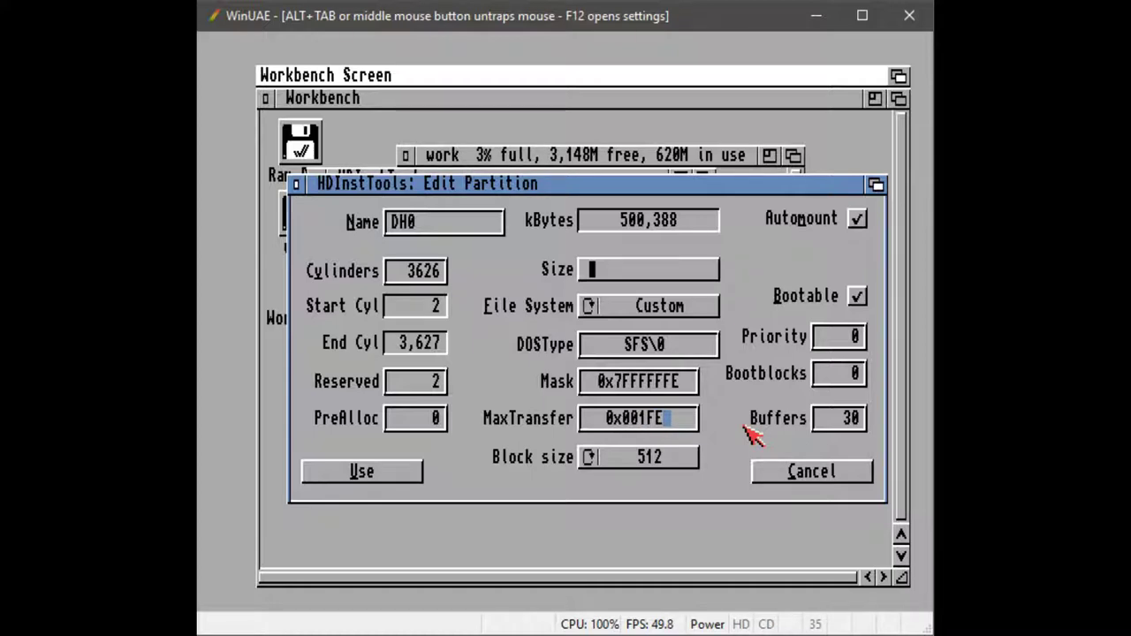
Step: Set the first partition's buffers to 100 and accept its settings
left_click(851, 421)
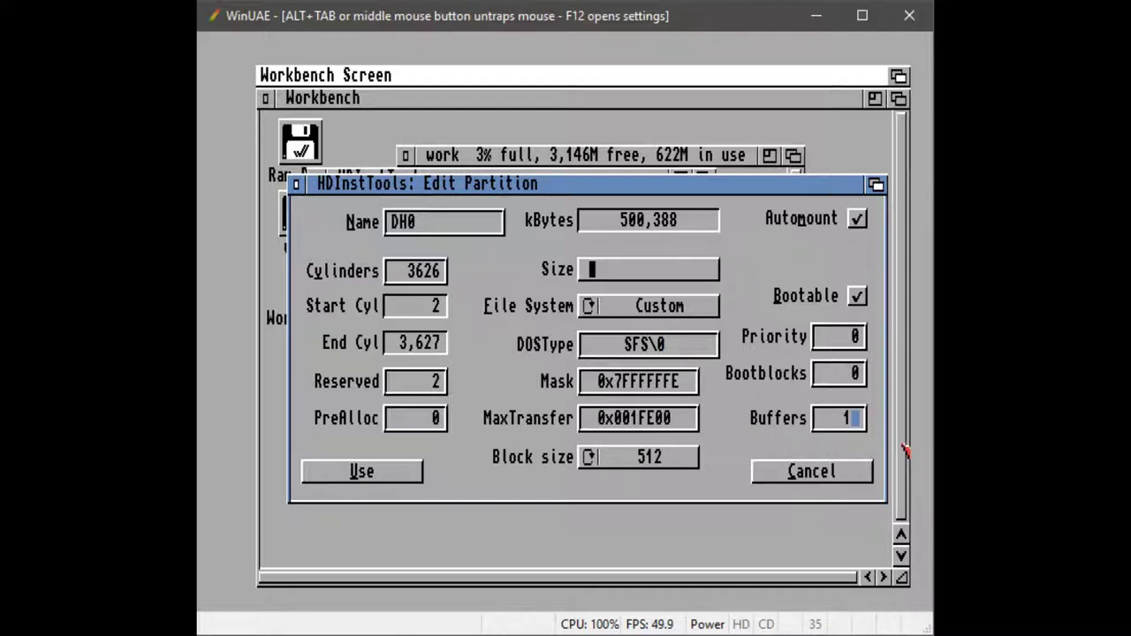
key("Tab")
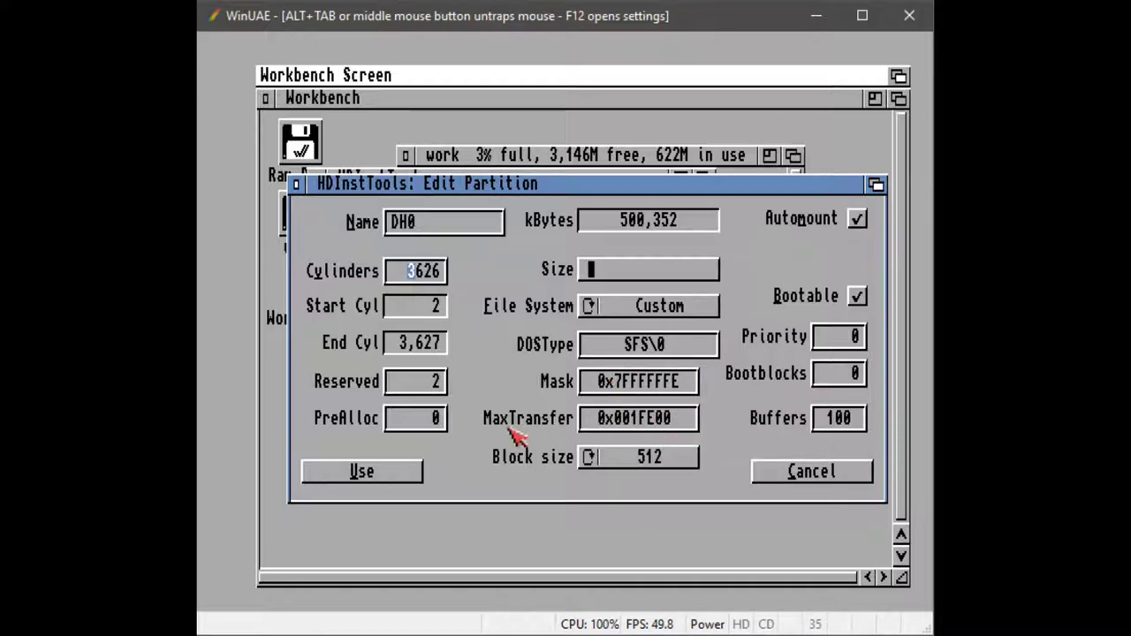
left_click(383, 476)
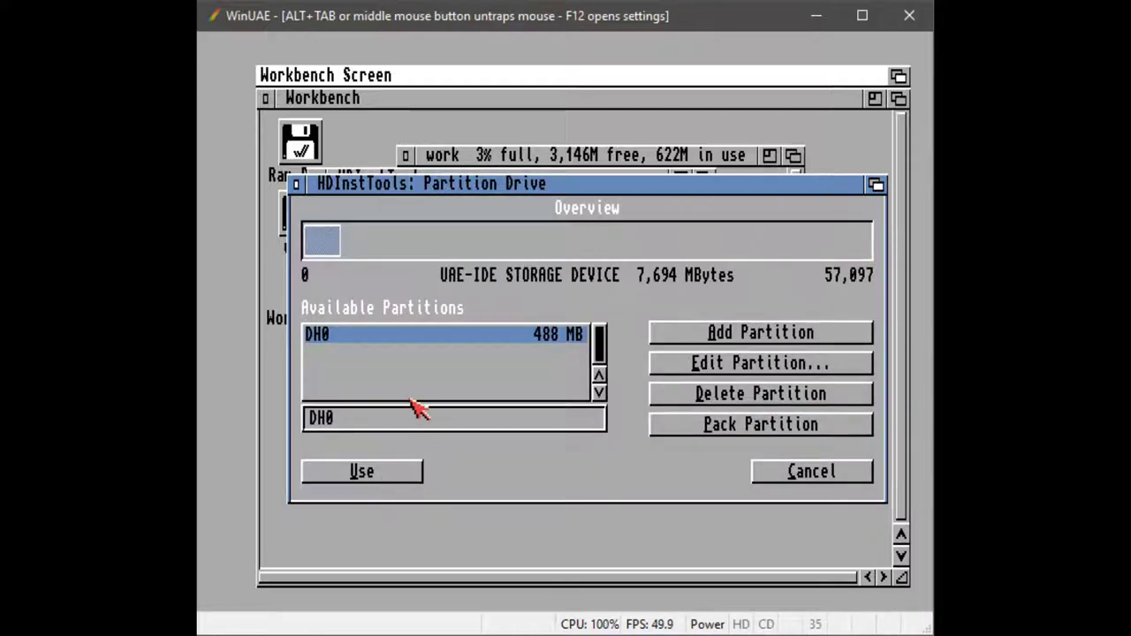
Step: Add a second partition in the remaining space and set its file system to Custom with DOSType SFS\0
left_click(789, 336)
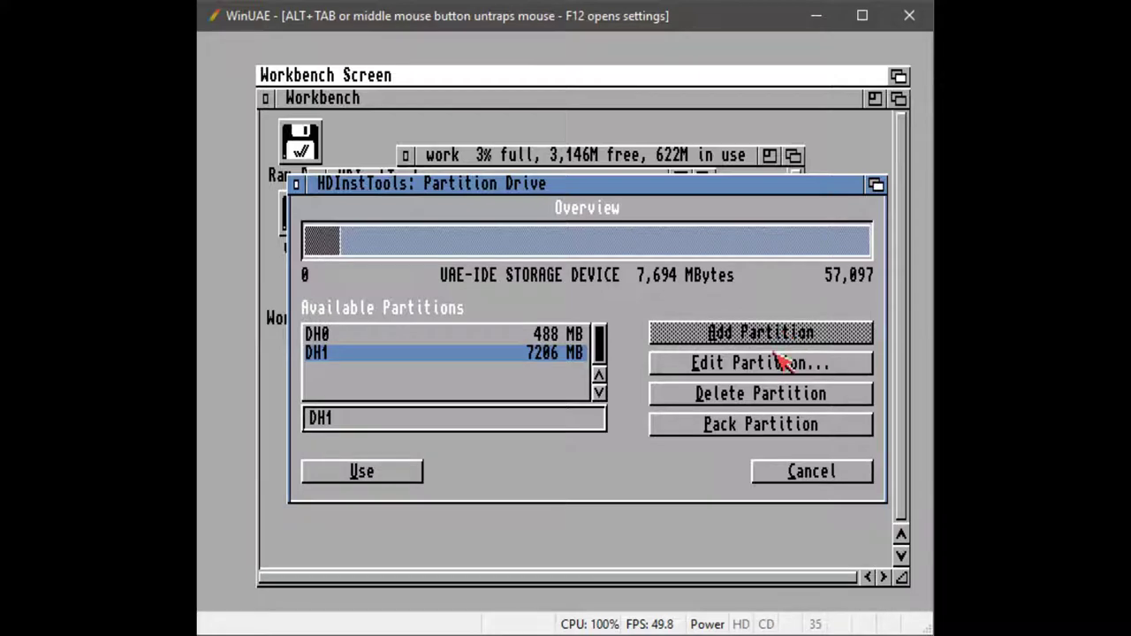
left_click(753, 368)
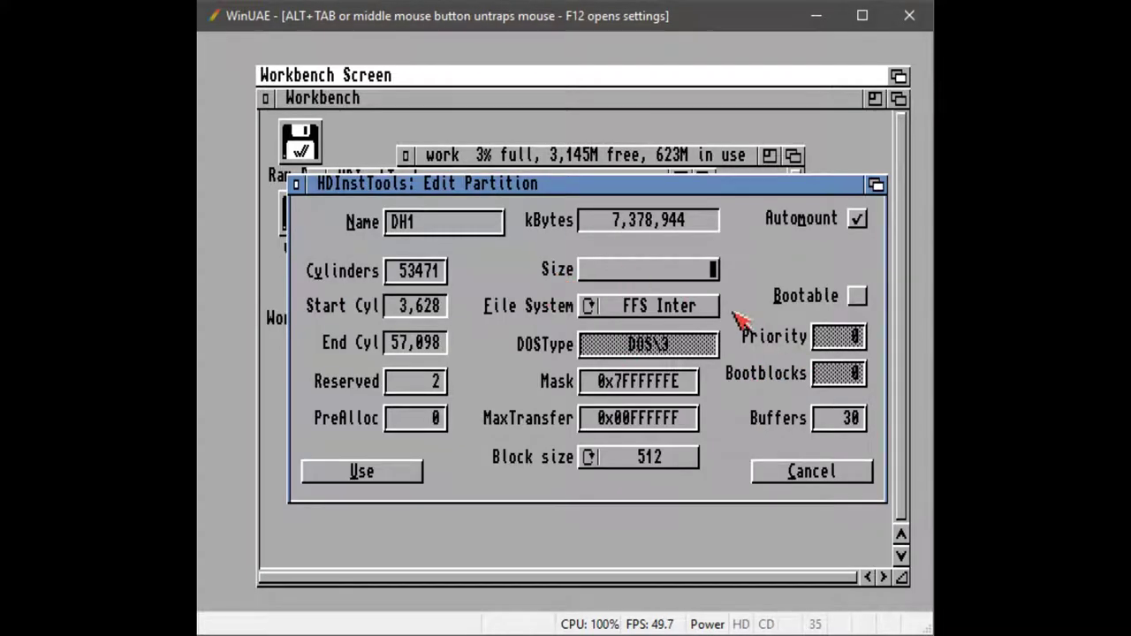
left_click(670, 319)
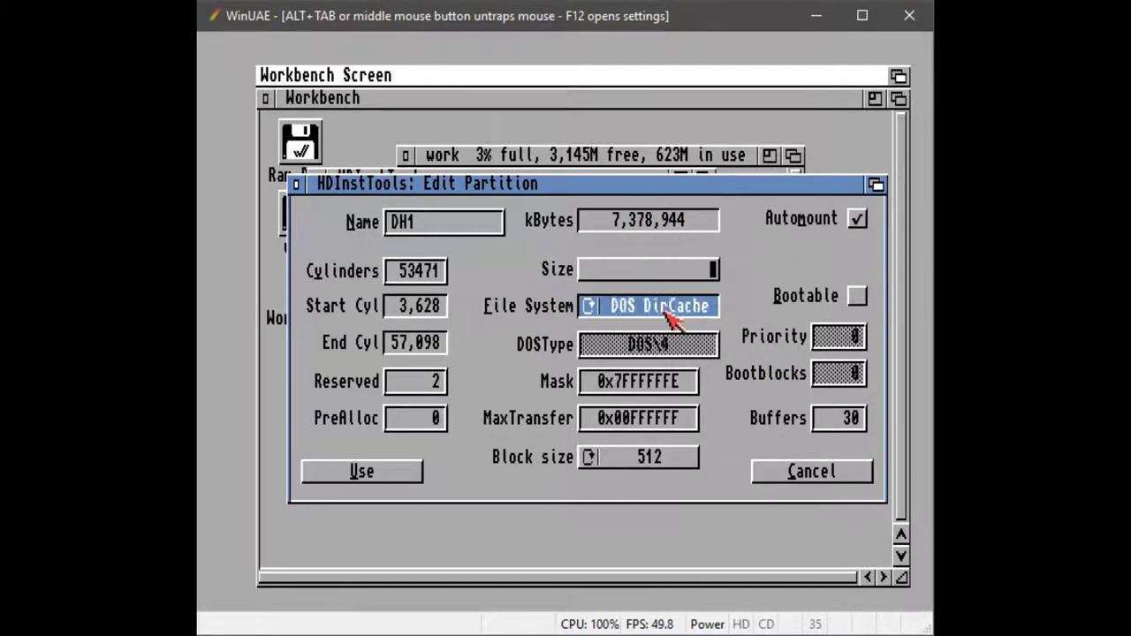
left_click(674, 319)
left_click(679, 316)
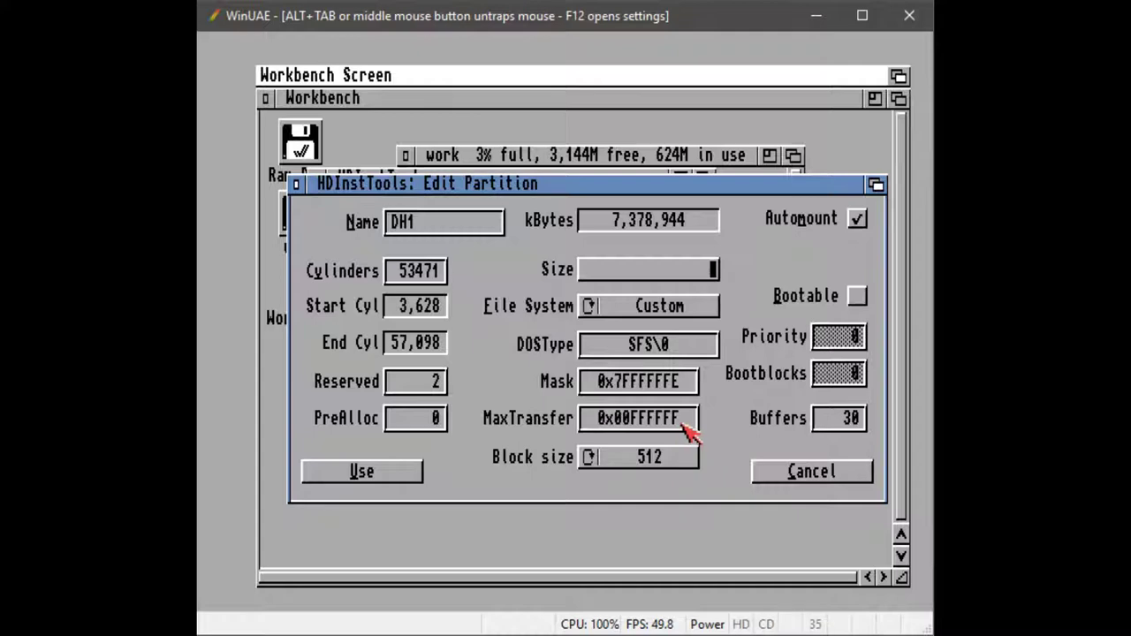
Step: Set the second partition's MaxTransfer to 0x001FE00
key("BackSpace")
key("BackSpace")
key("BackSpace")
key("BackSpace")
key("BackSpace")
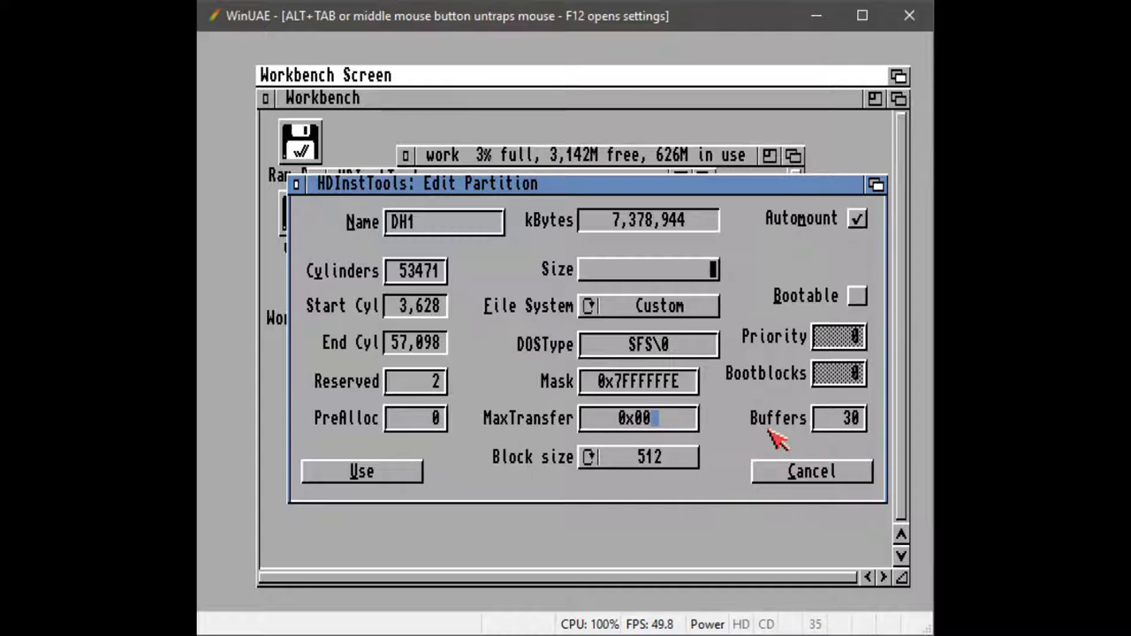
type("1FE00")
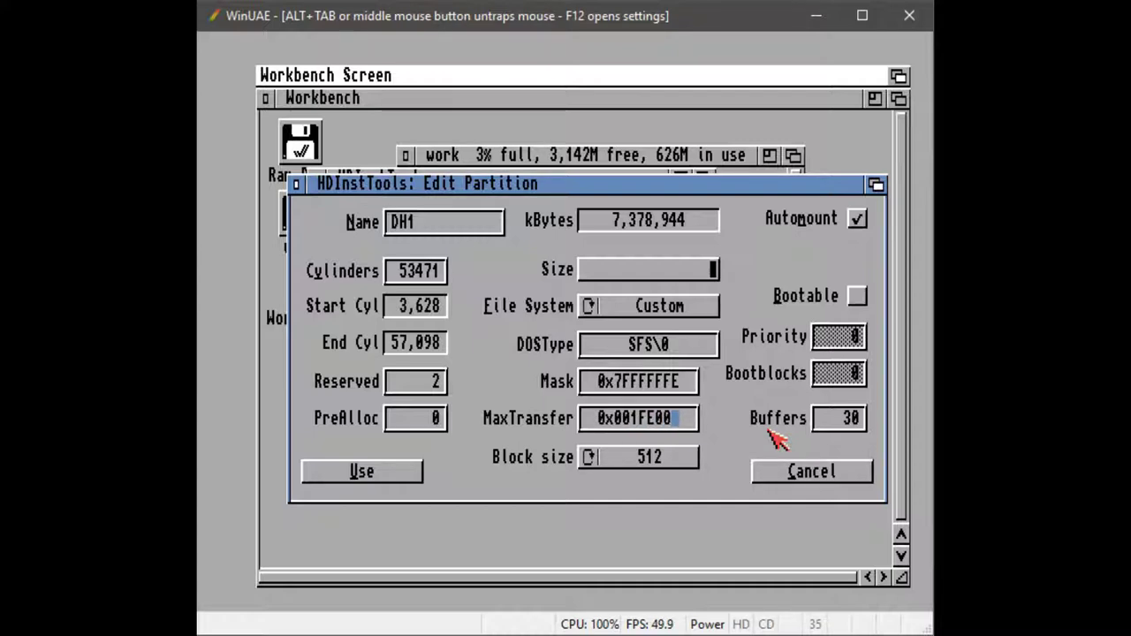
Step: Set the second partition's buffers to 100 and accept its settings
left_click(837, 430)
key("BackSpace")
key("BackSpace")
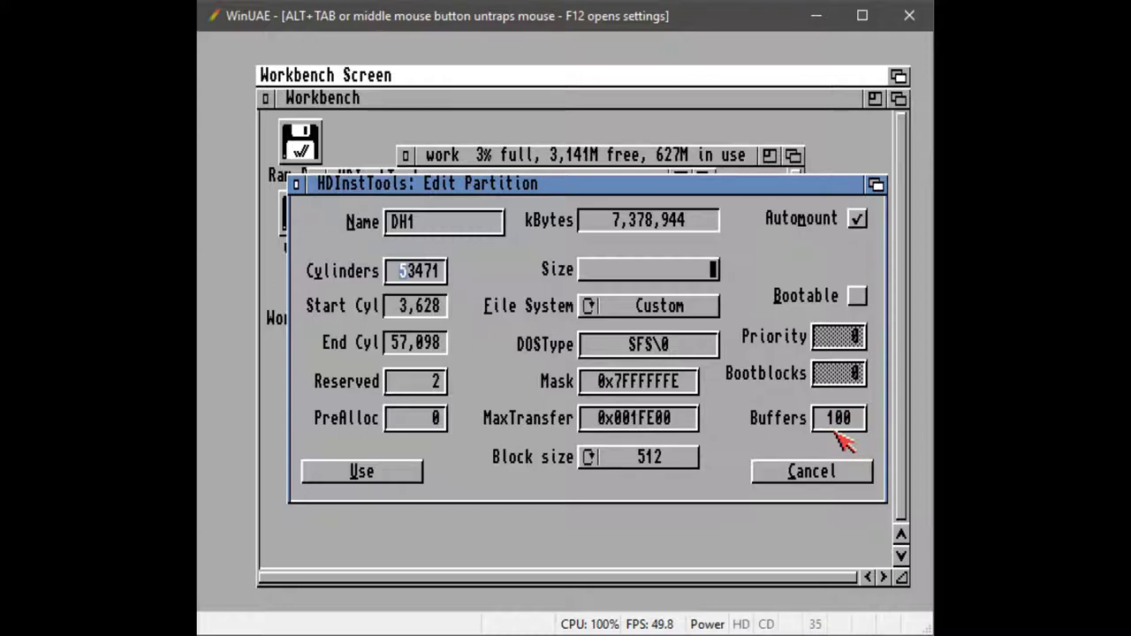
left_click(364, 478)
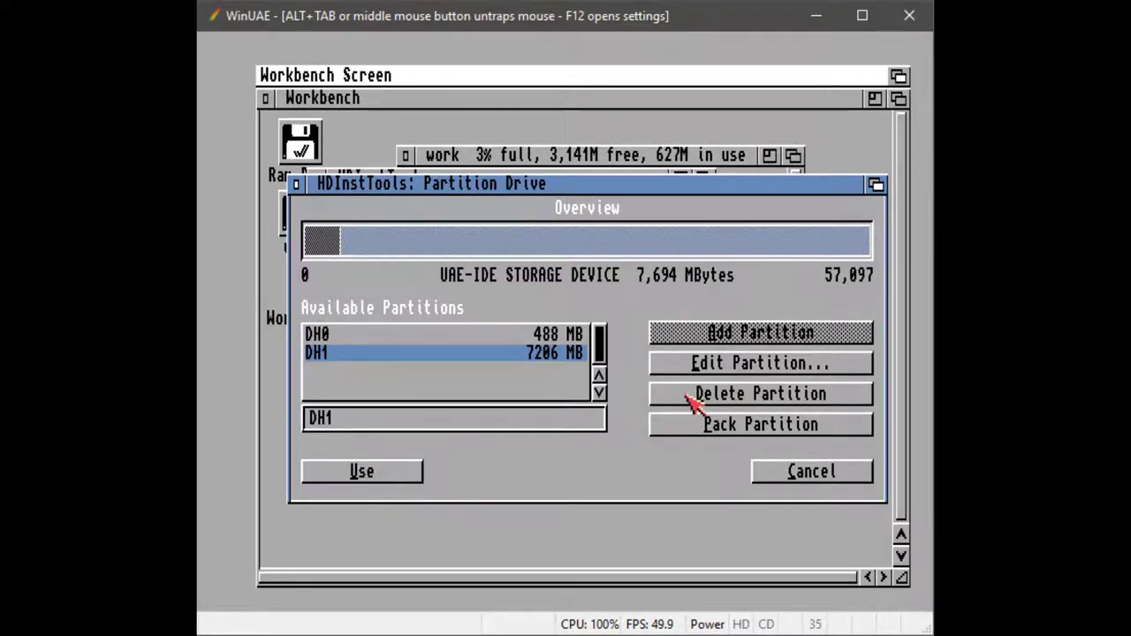
Step: Accept the partition layout and save the changes to the UAE-IDE storage device, confirming the data loss
left_click(353, 476)
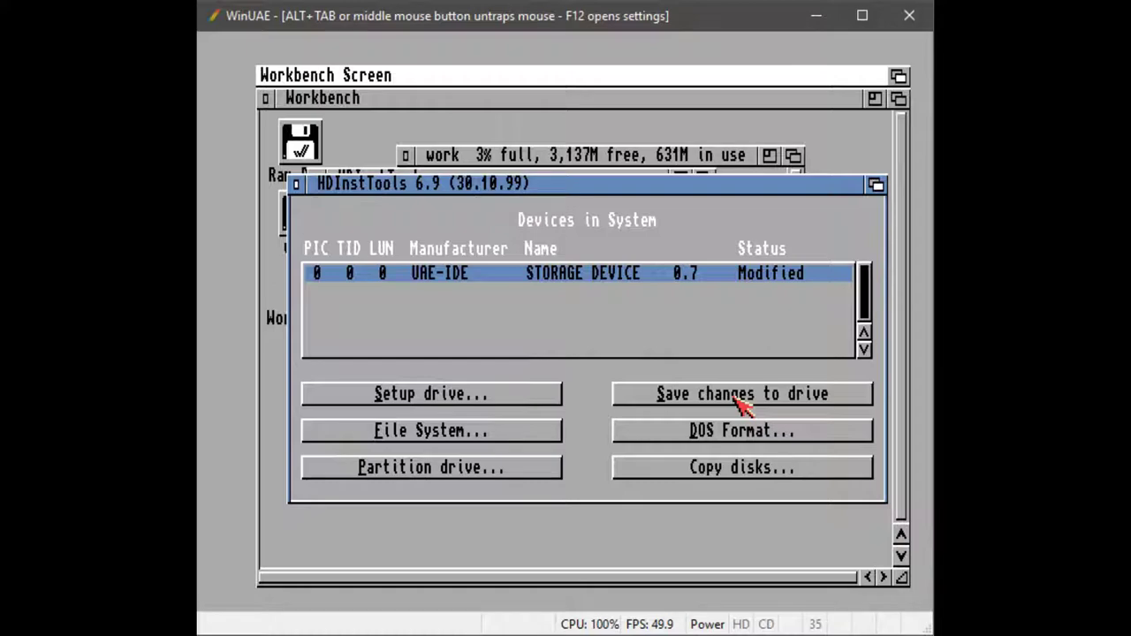
left_click(743, 402)
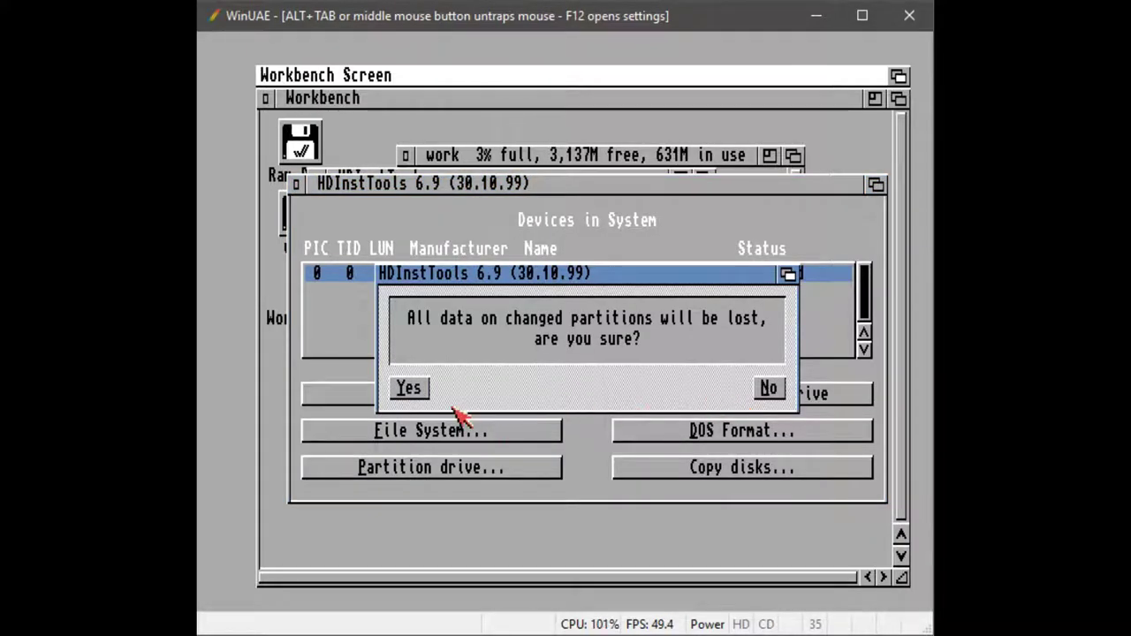
left_click(412, 390)
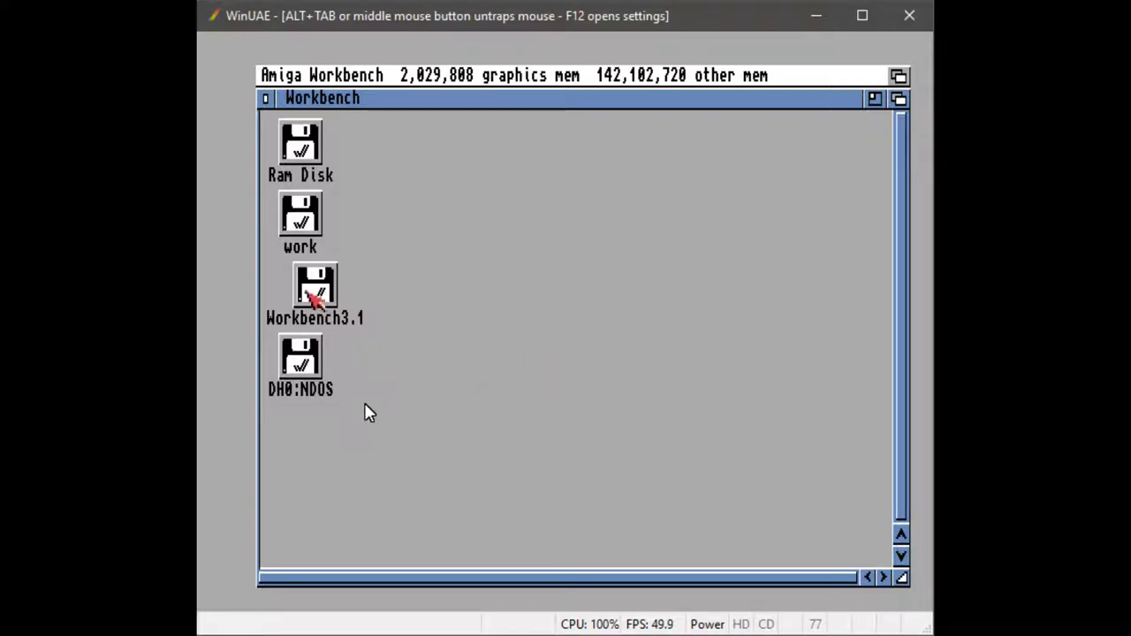
Step: Start a Shell from the System drawer of the Workbench3.1 disk
double_click(318, 285)
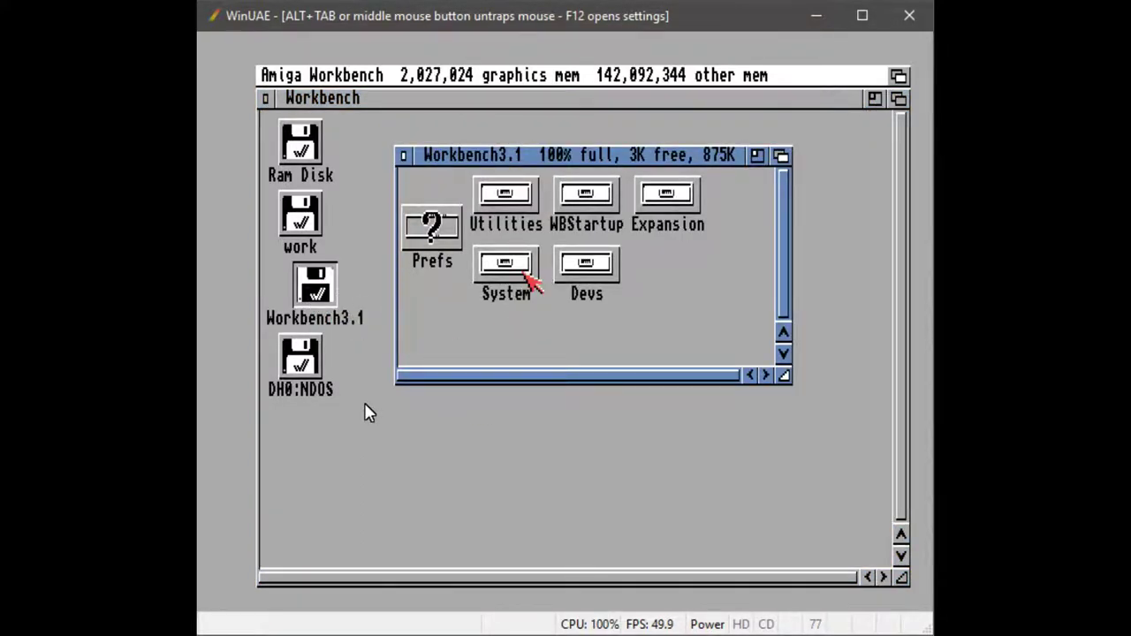
double_click(527, 276)
double_click(454, 292)
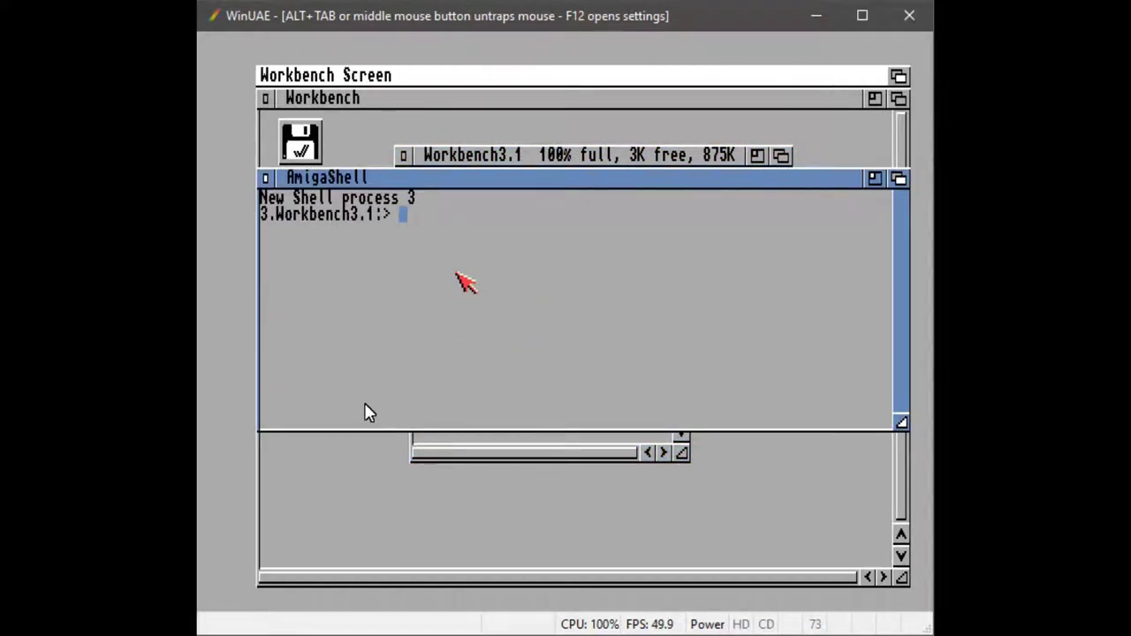
Step: Change the Shell's current directory to work:smartfilesystem
type("cd ")
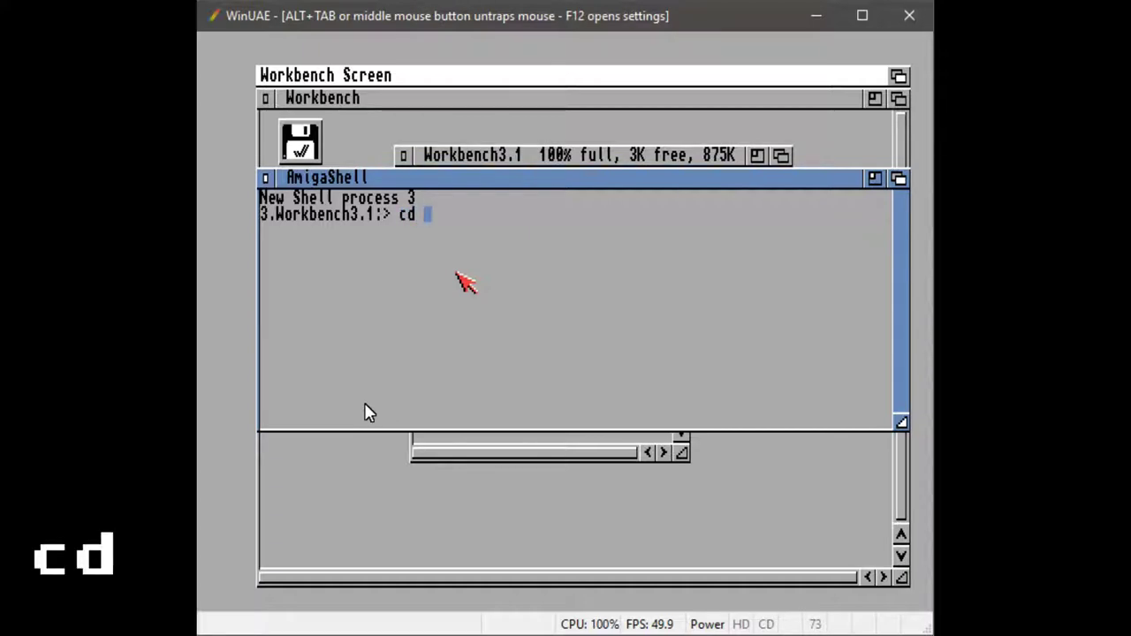
type("work:")
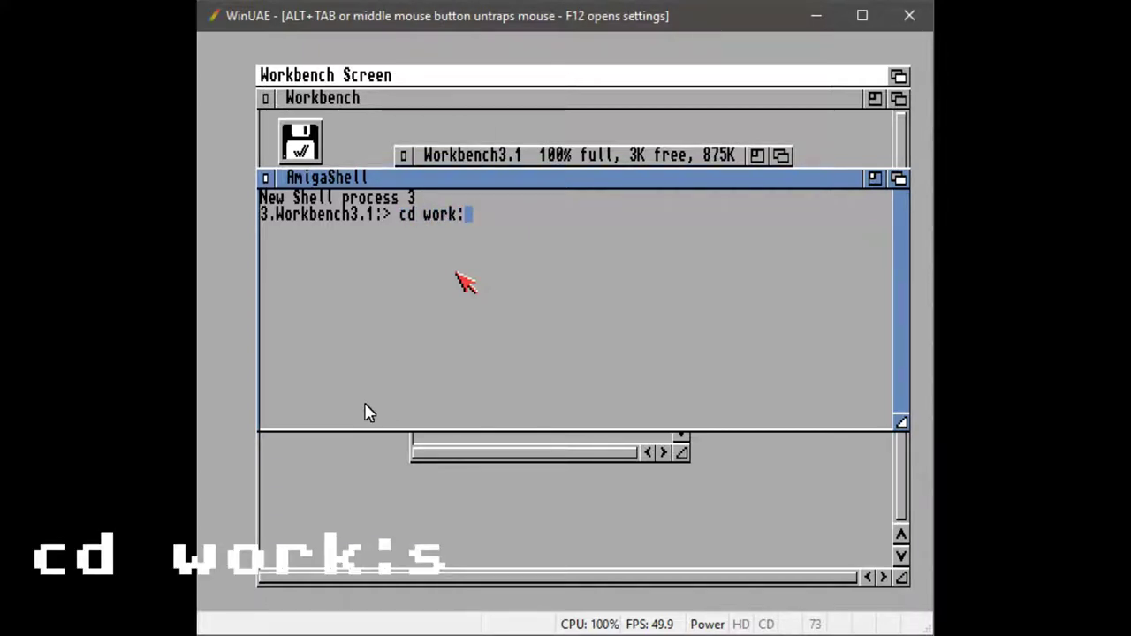
type("smartfiles")
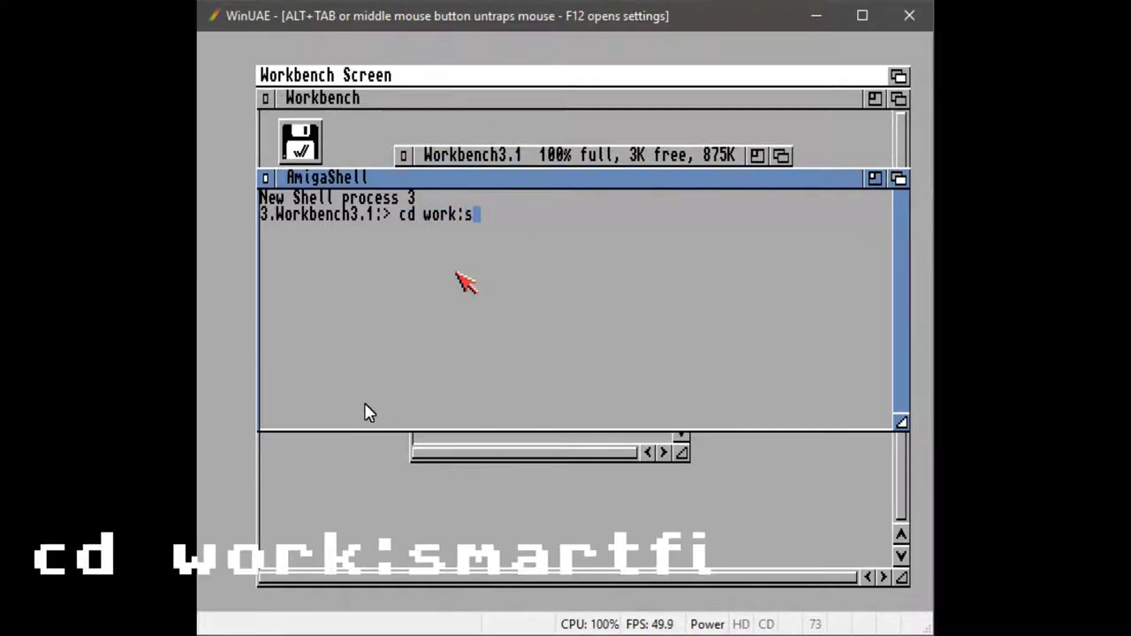
type("system")
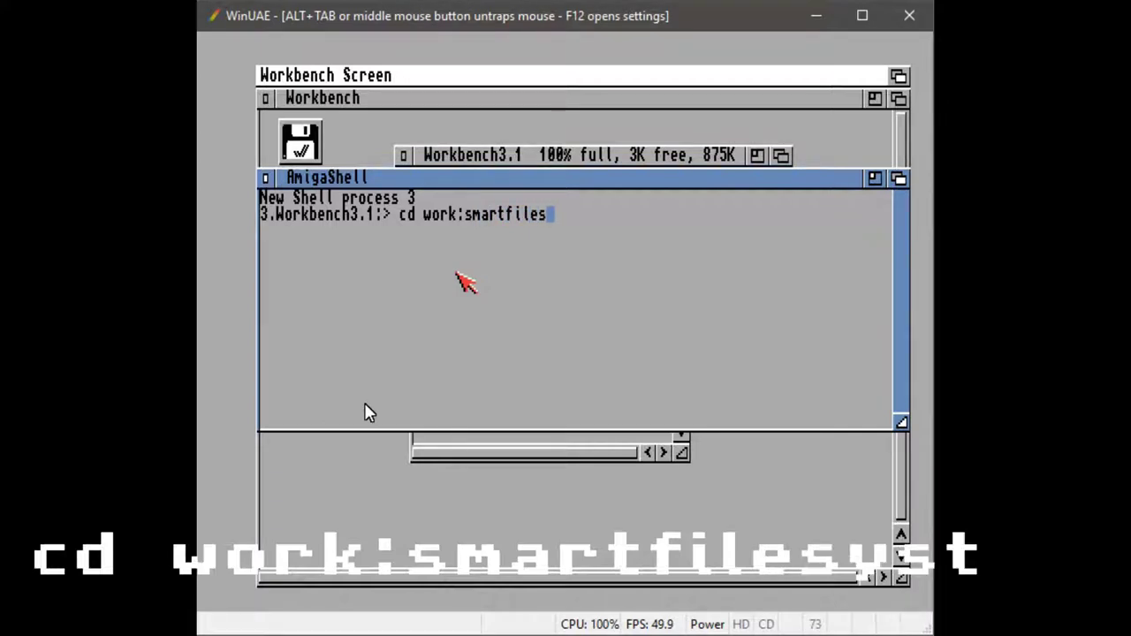
key("Return")
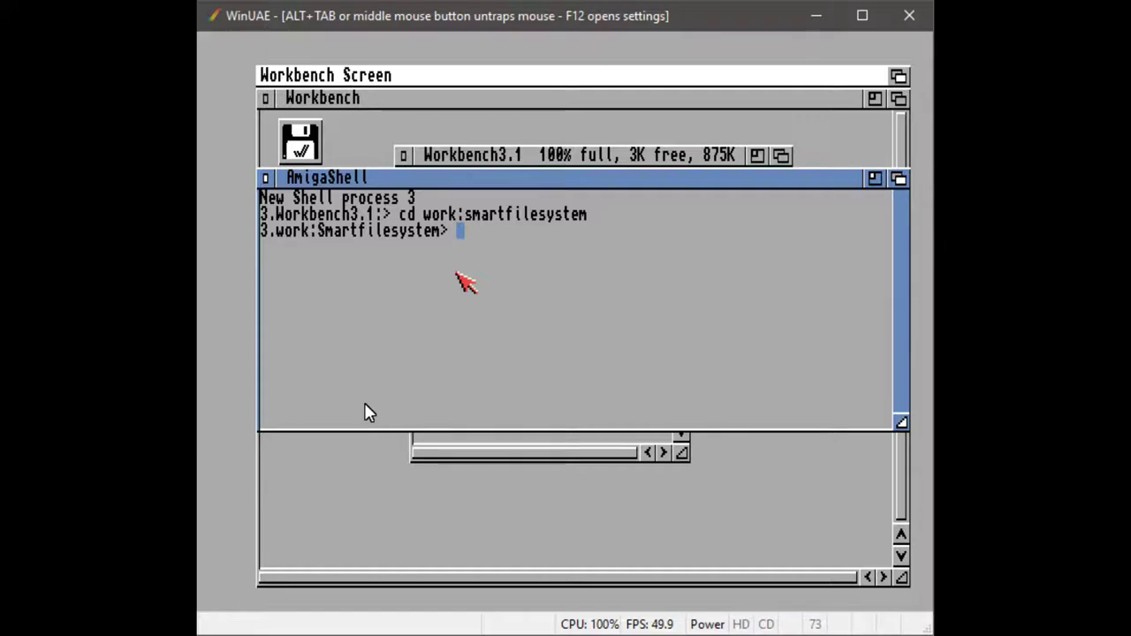
Step: Format the first partition by running "sfsformat drive DH0: name Workbench" and confirm the start of formatting
type("sfs")
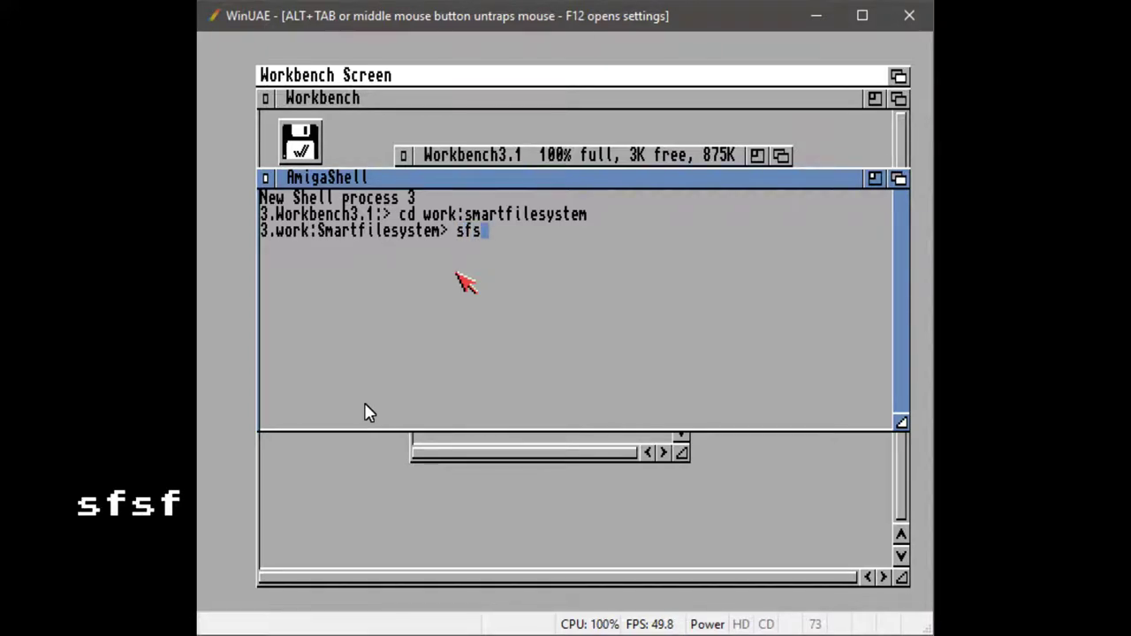
type("forma")
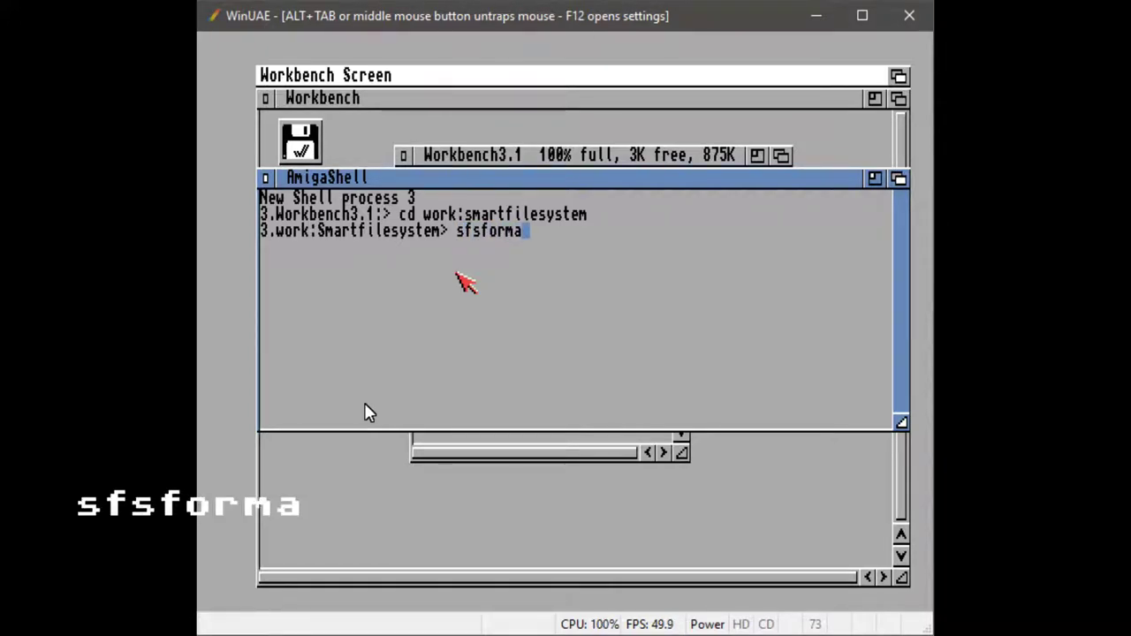
type("t dr")
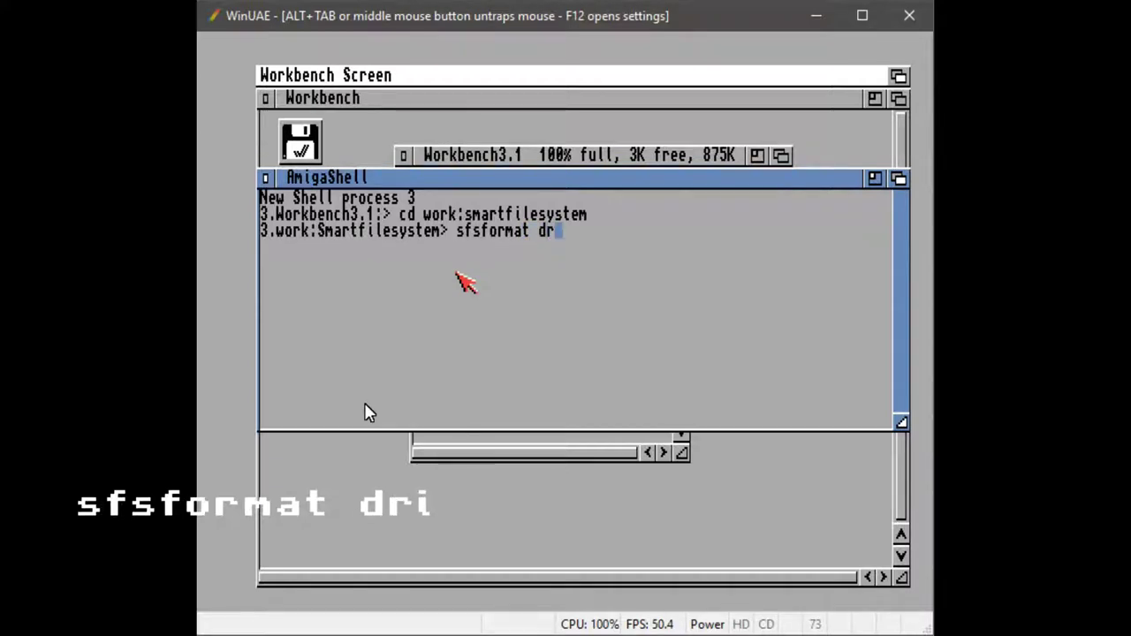
type("ive DH")
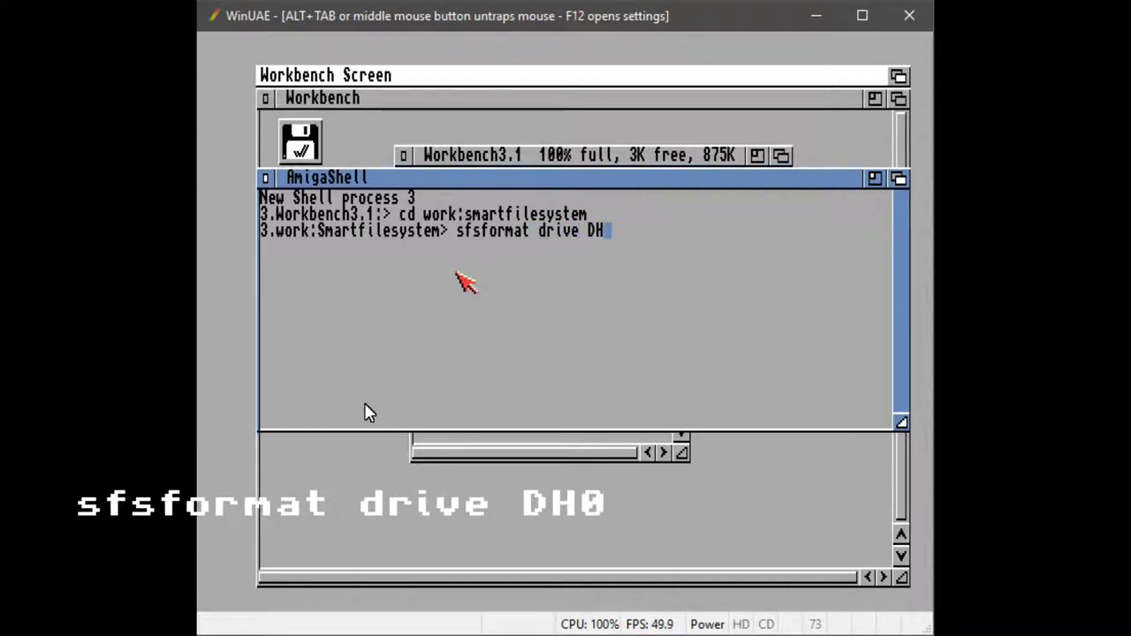
type("0: nam")
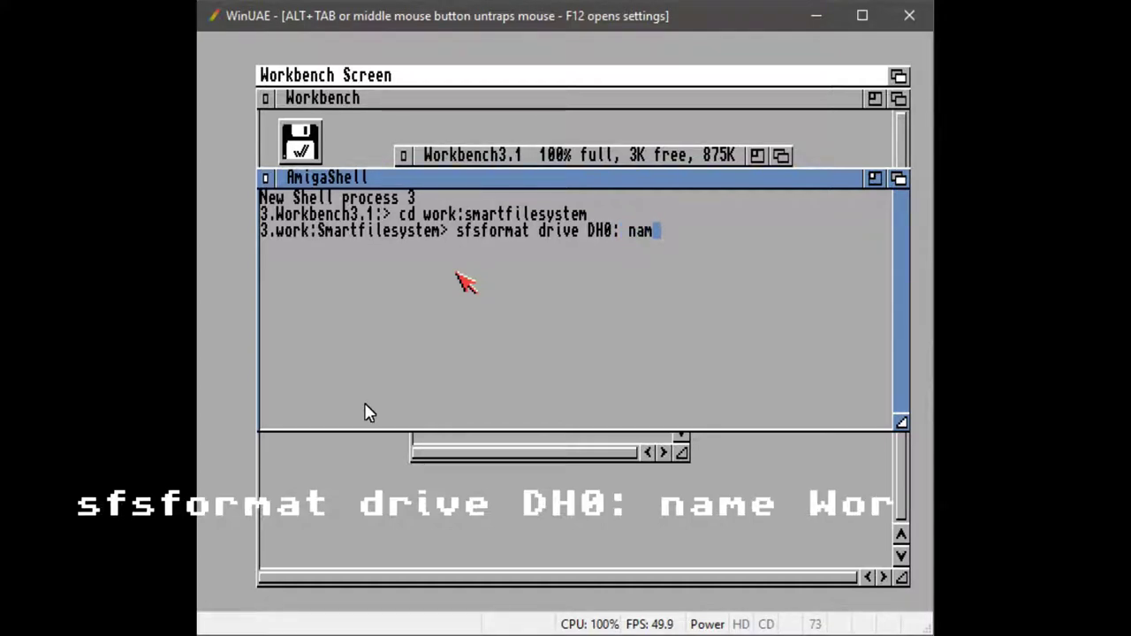
type("e Workbenc")
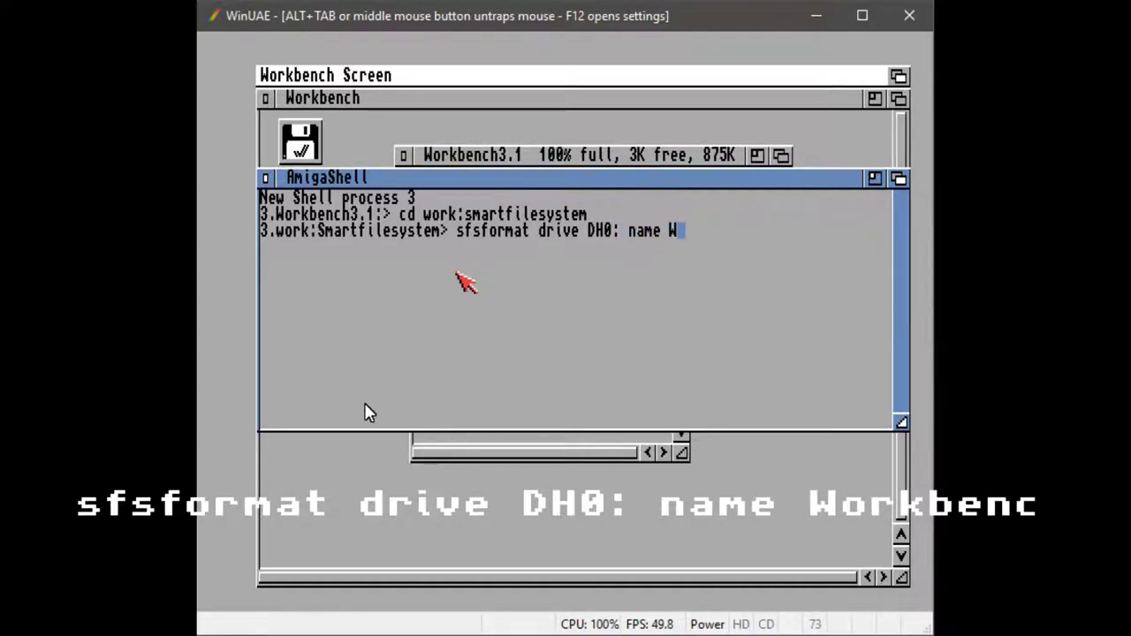
type("h")
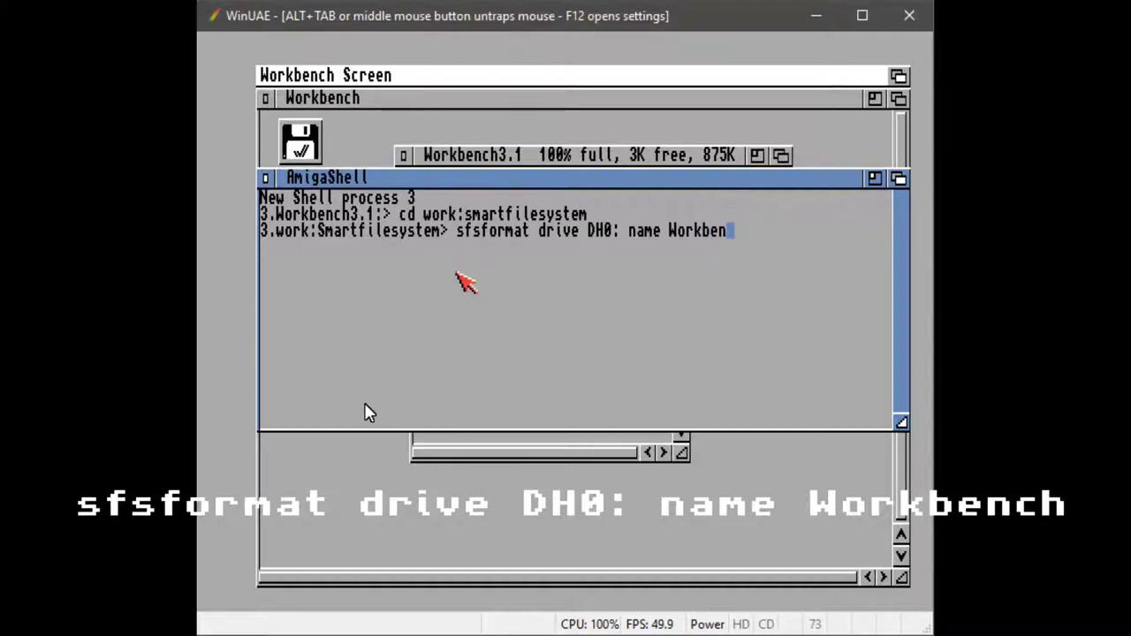
key("Return")
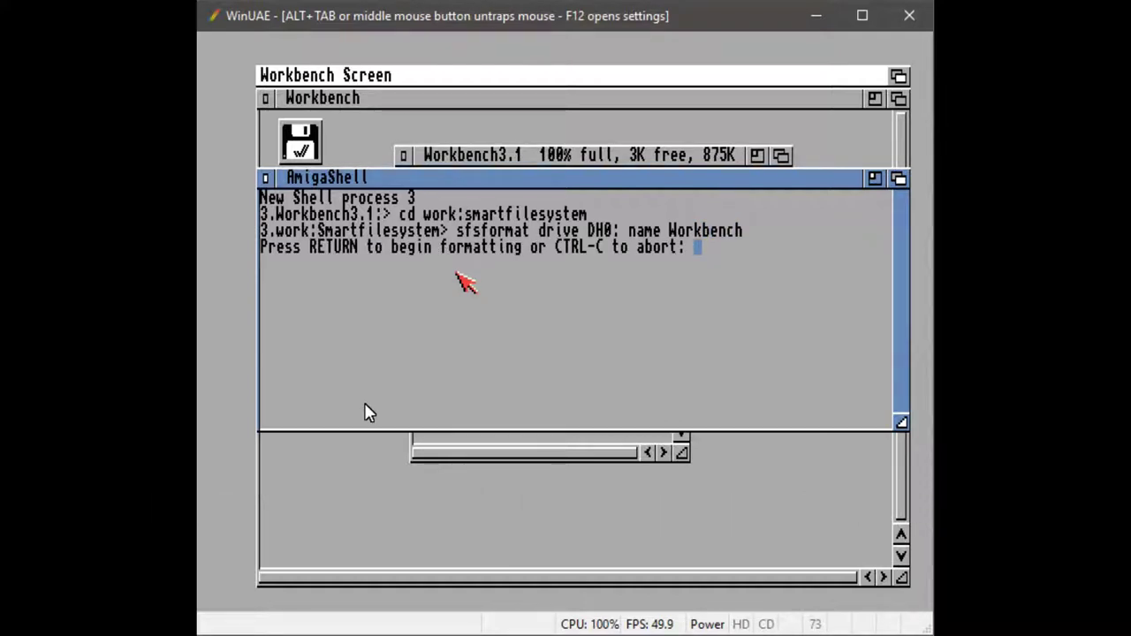
key("Return")
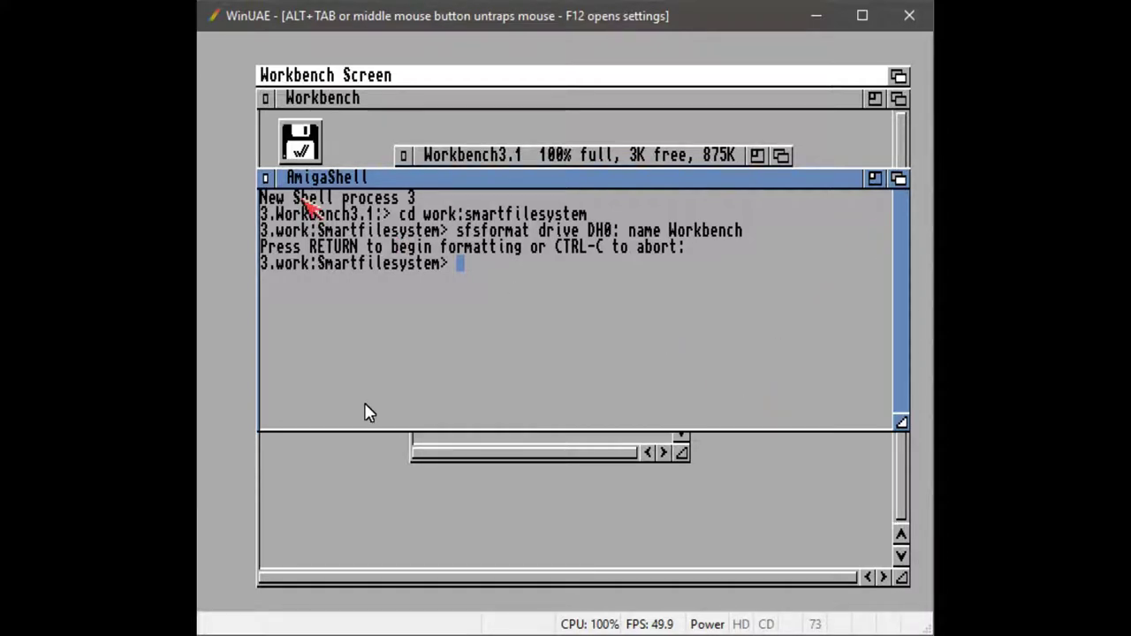
Step: Close the Shell, System and Workbench3.1 windows and open the newly formatted Workbench volume
left_click(274, 177)
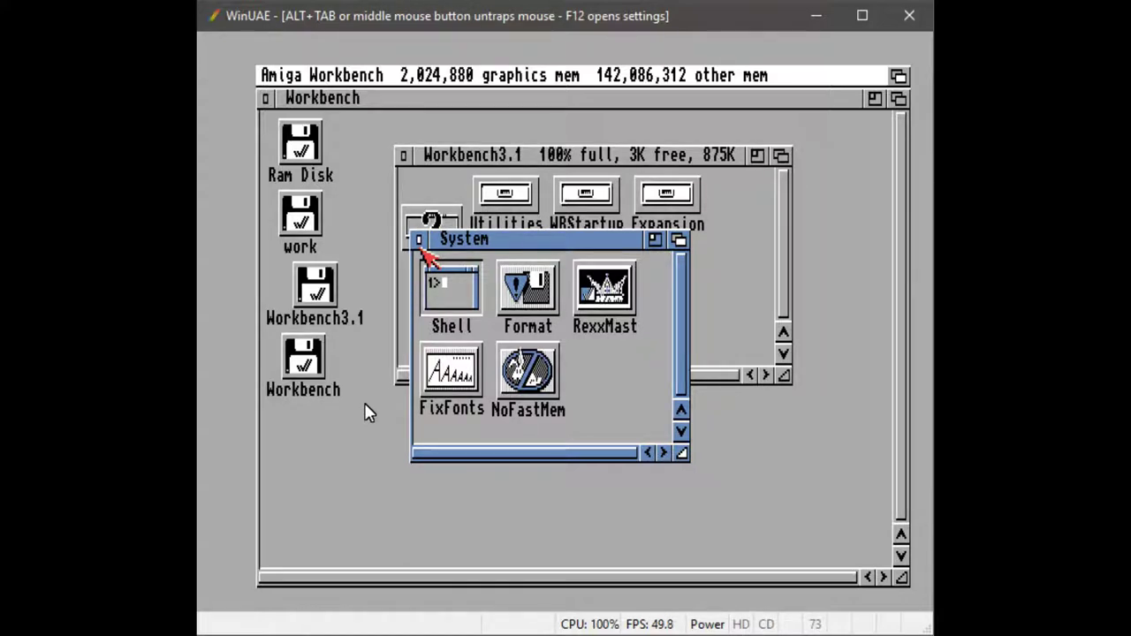
left_click(420, 242)
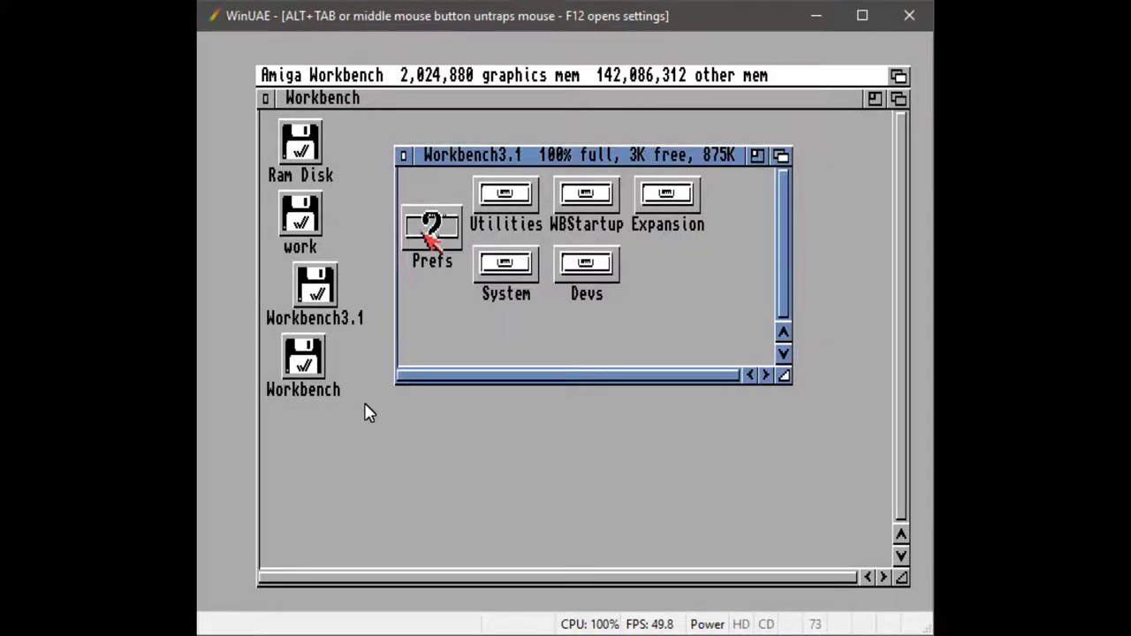
left_click(404, 158)
double_click(320, 378)
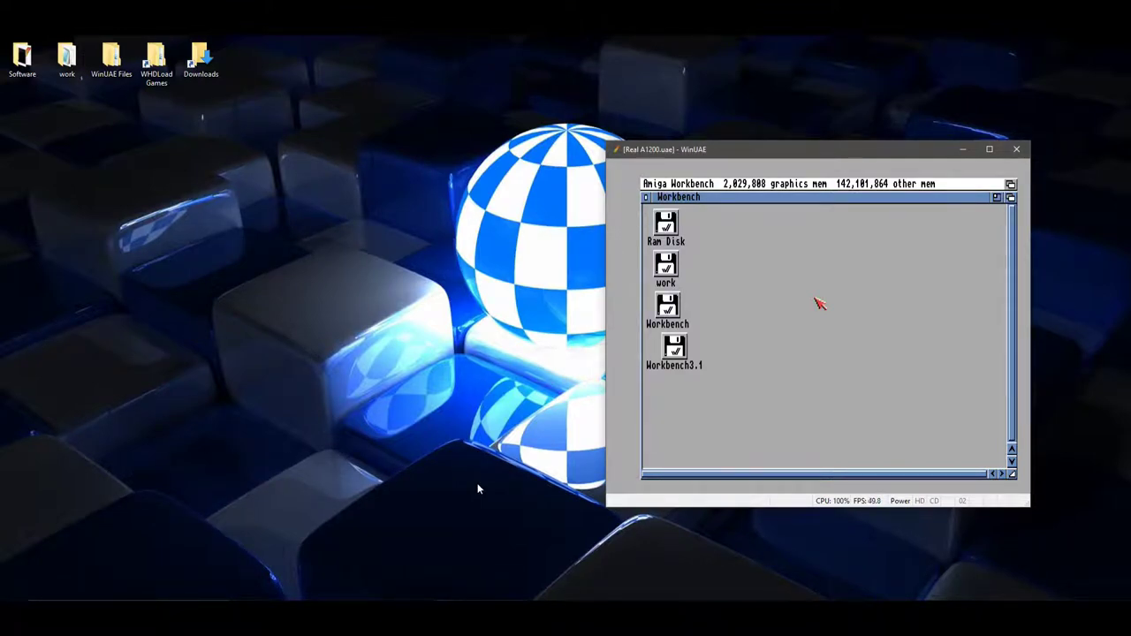
Step: Bring up the emulator's CD & Hard drives settings and remove the IDE:0 storage device
key("F12")
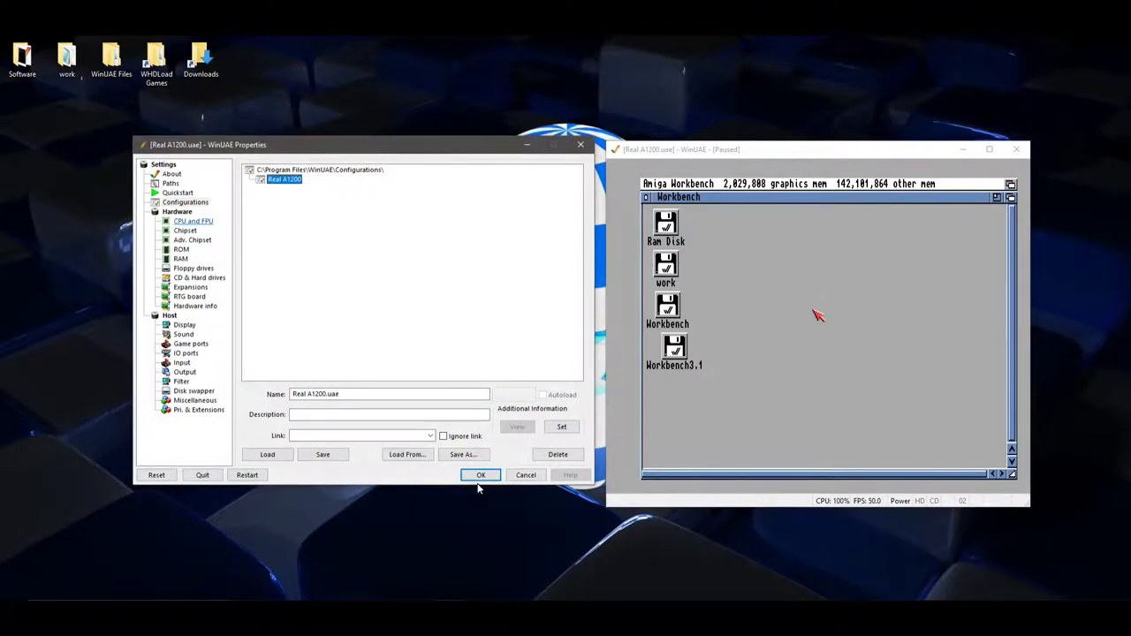
left_click(192, 240)
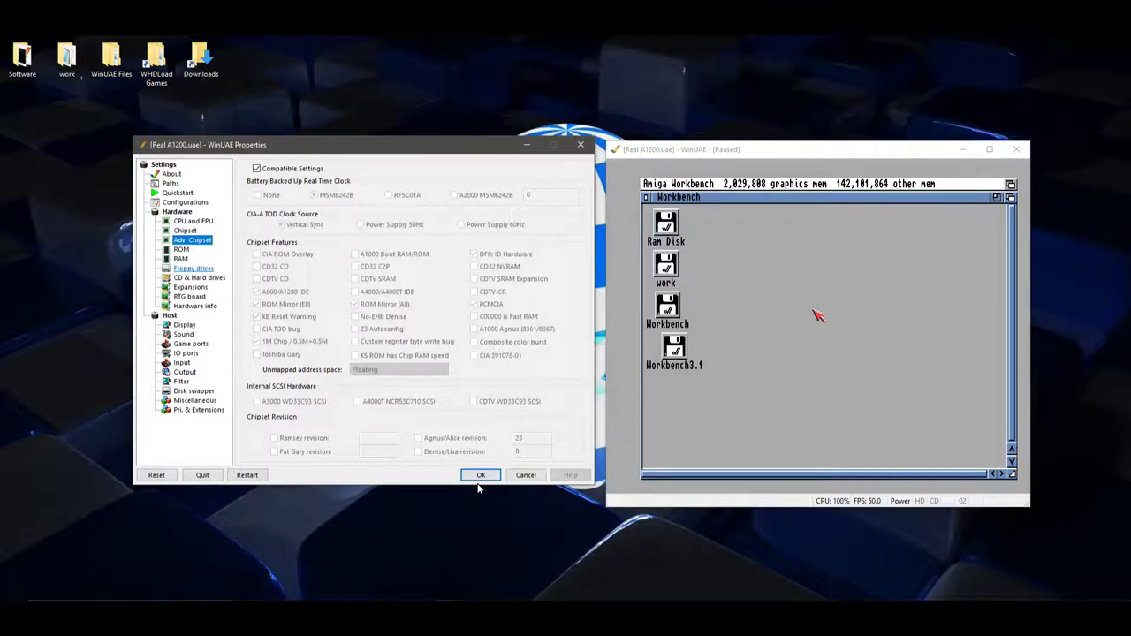
left_click(199, 278)
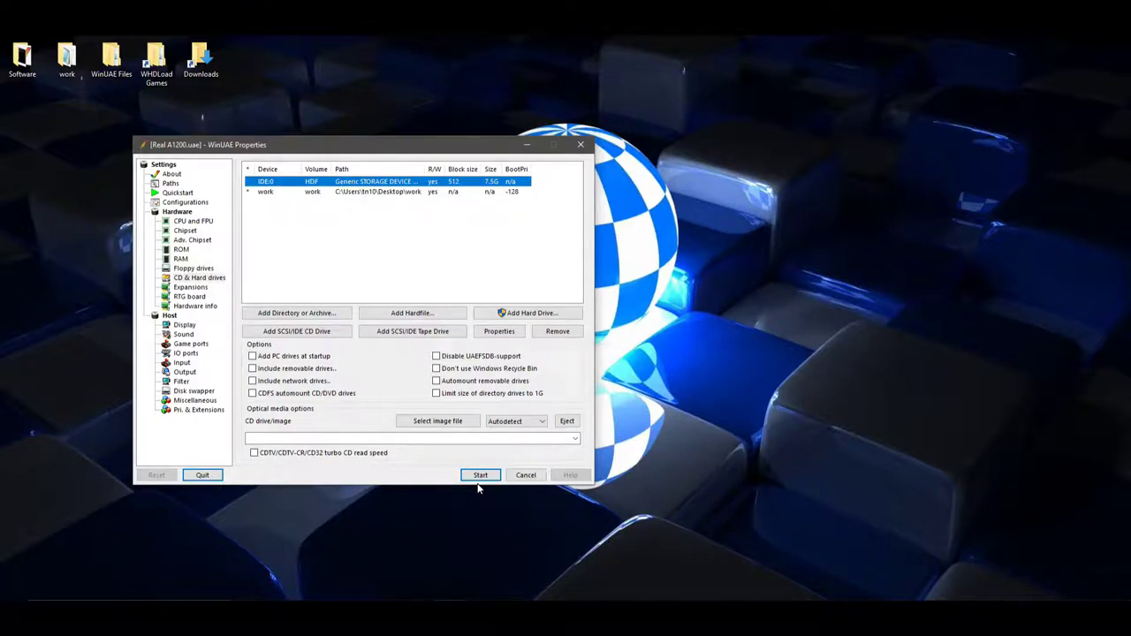
key("space")
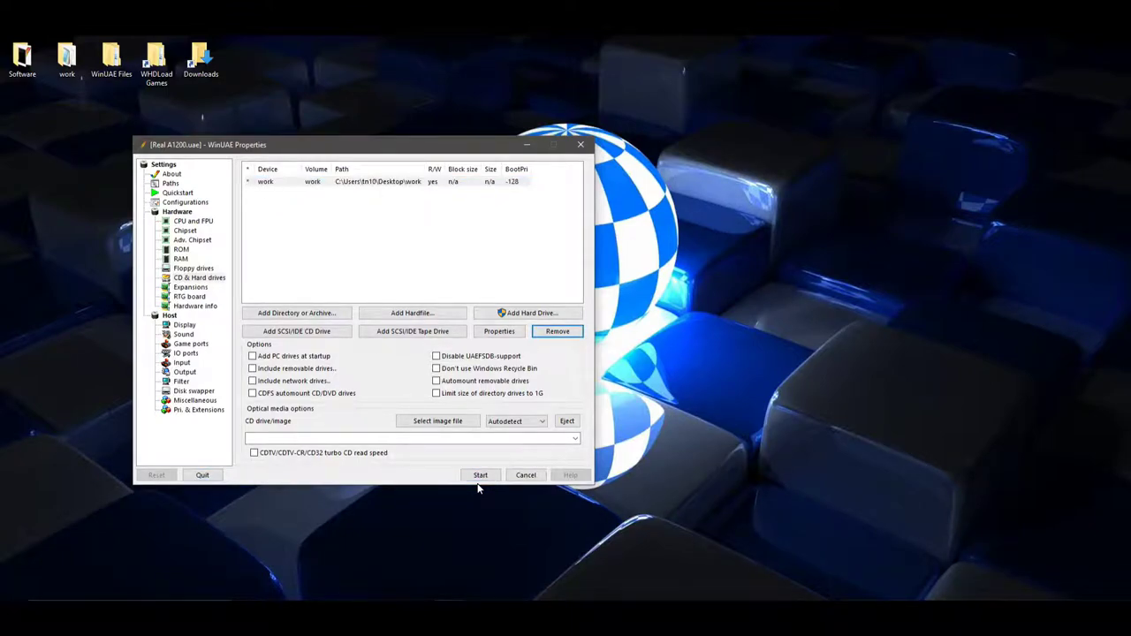
Step: Remove the work directory drive and eject the Workbench 3.1 disk image from DF0:
key("Tab")
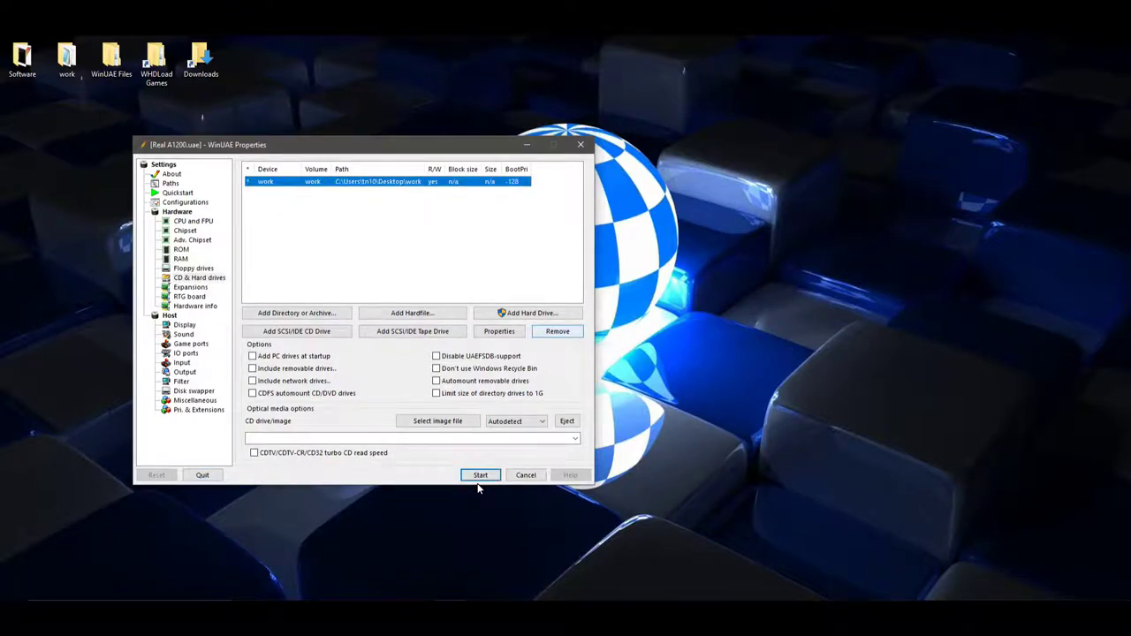
key("space")
key("Up")
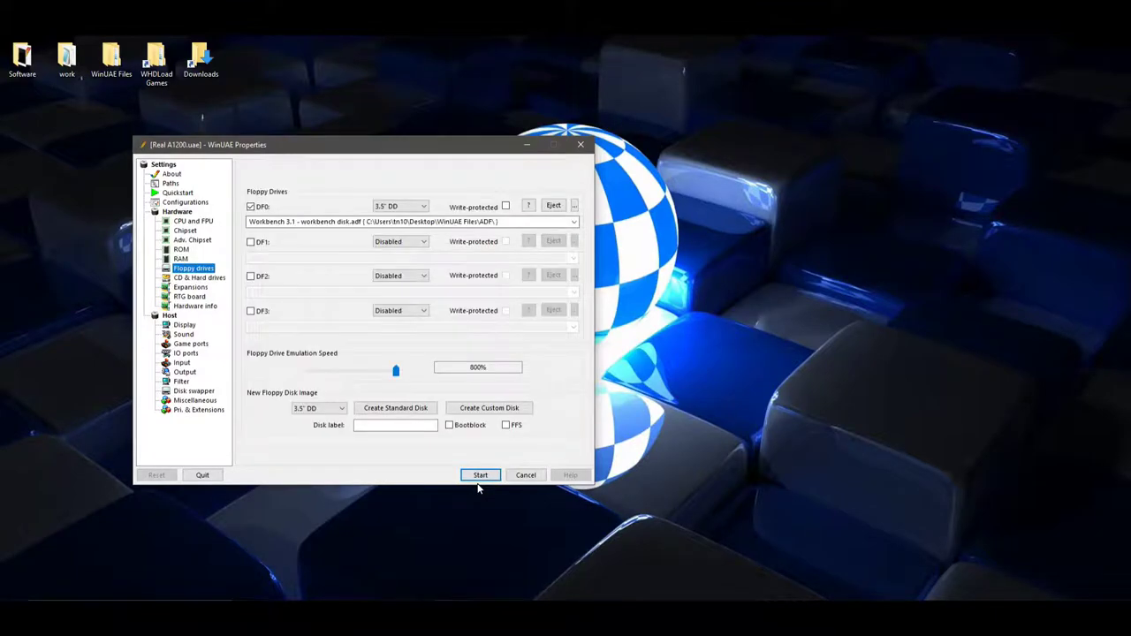
key("Down")
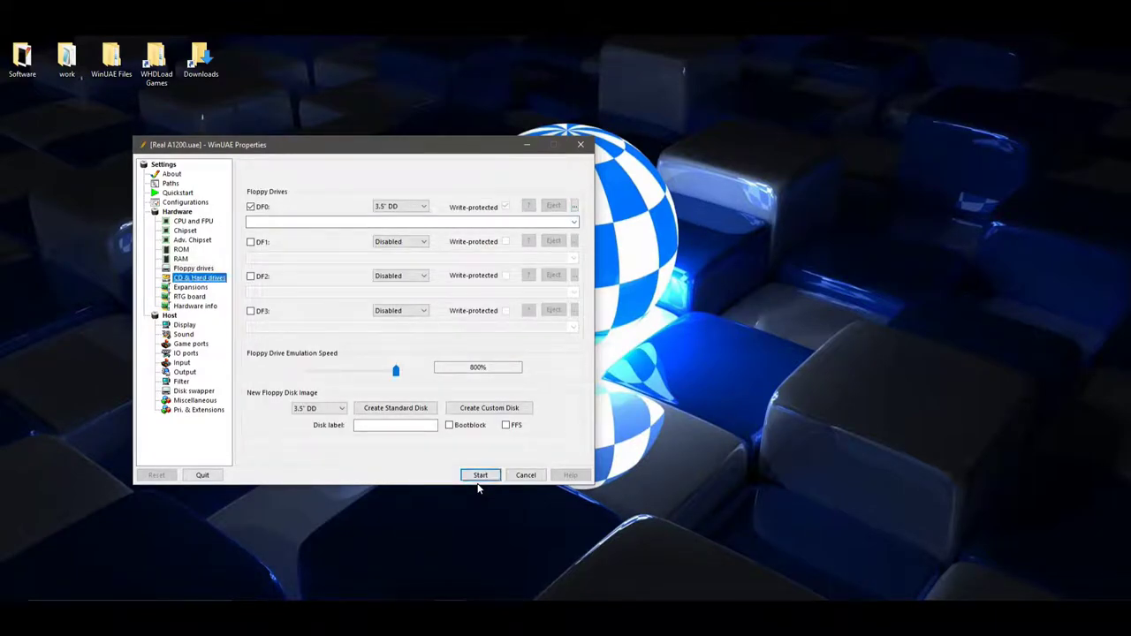
Step: Add the System.hdf hardfile from the ClassicWB_LITE_v28 folder as a hard drive on the UAE controller
key("space")
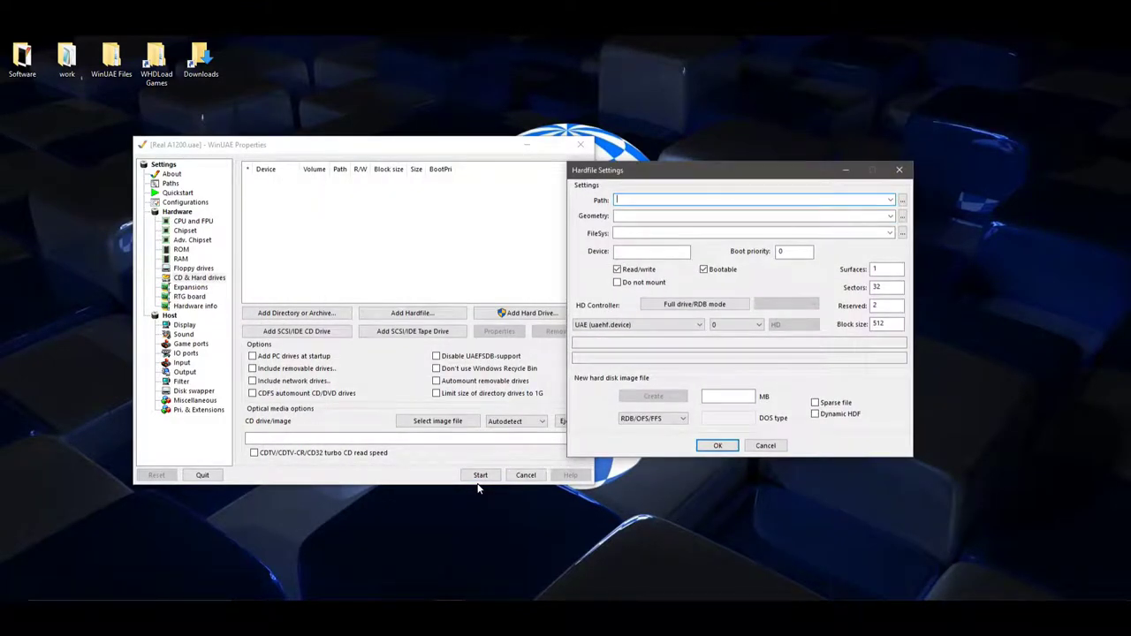
key("Tab")
key("space")
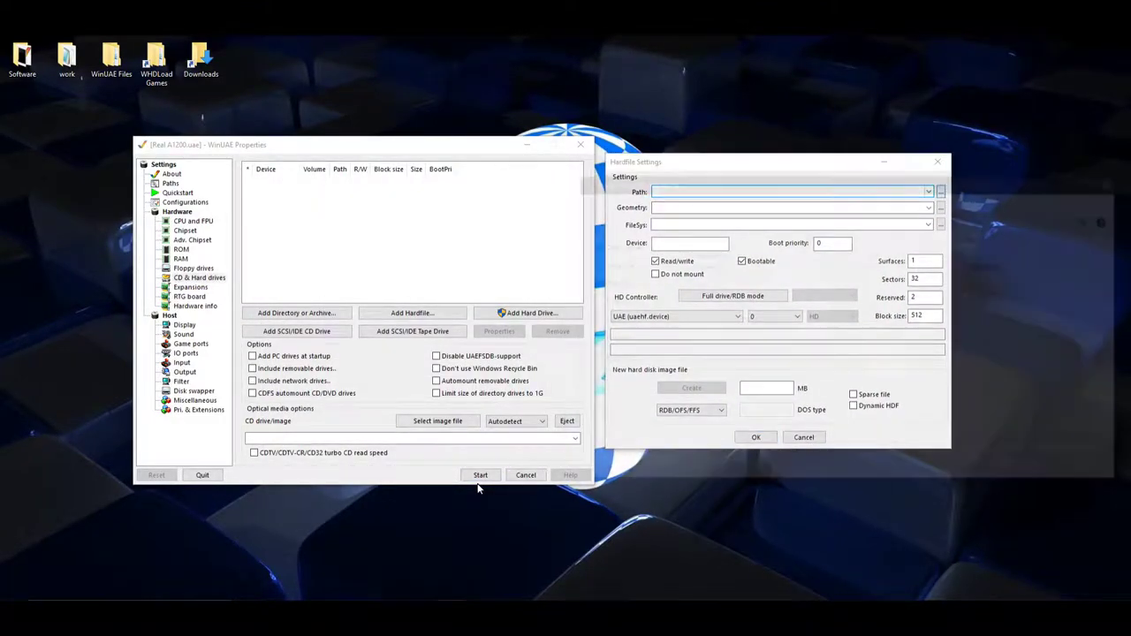
key("shift+Tab")
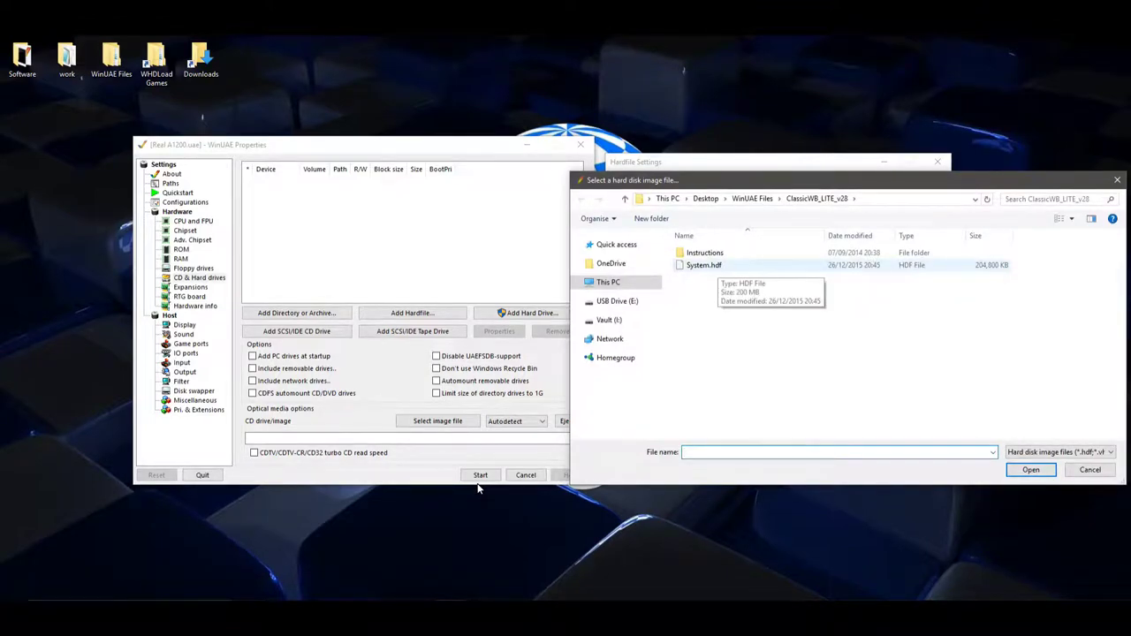
key("Down")
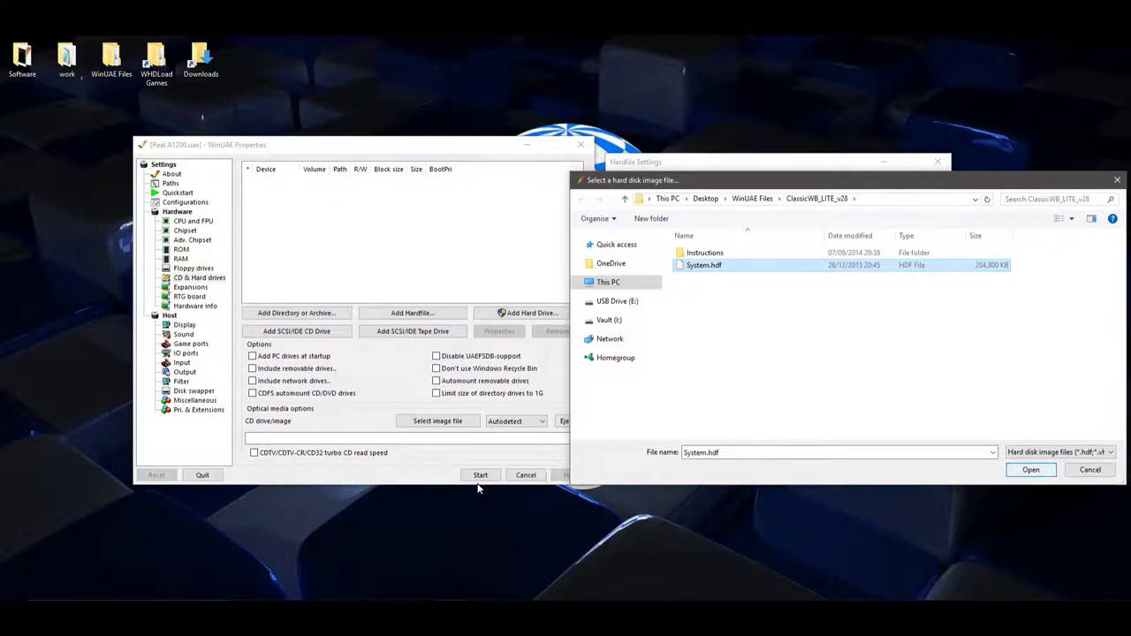
key("Return")
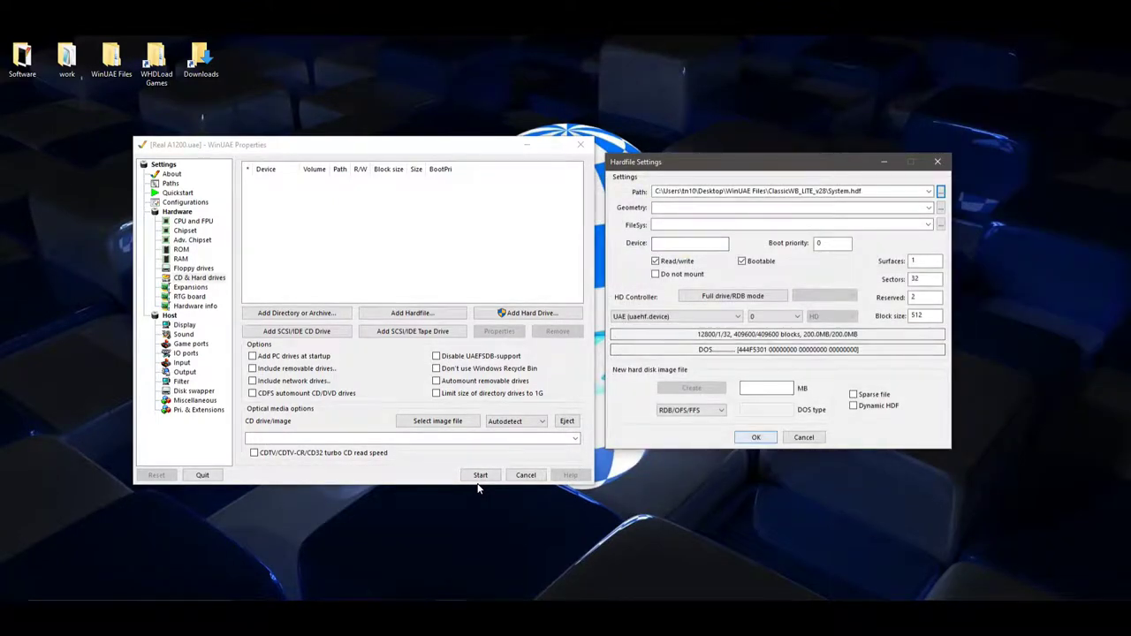
key("alt+Down")
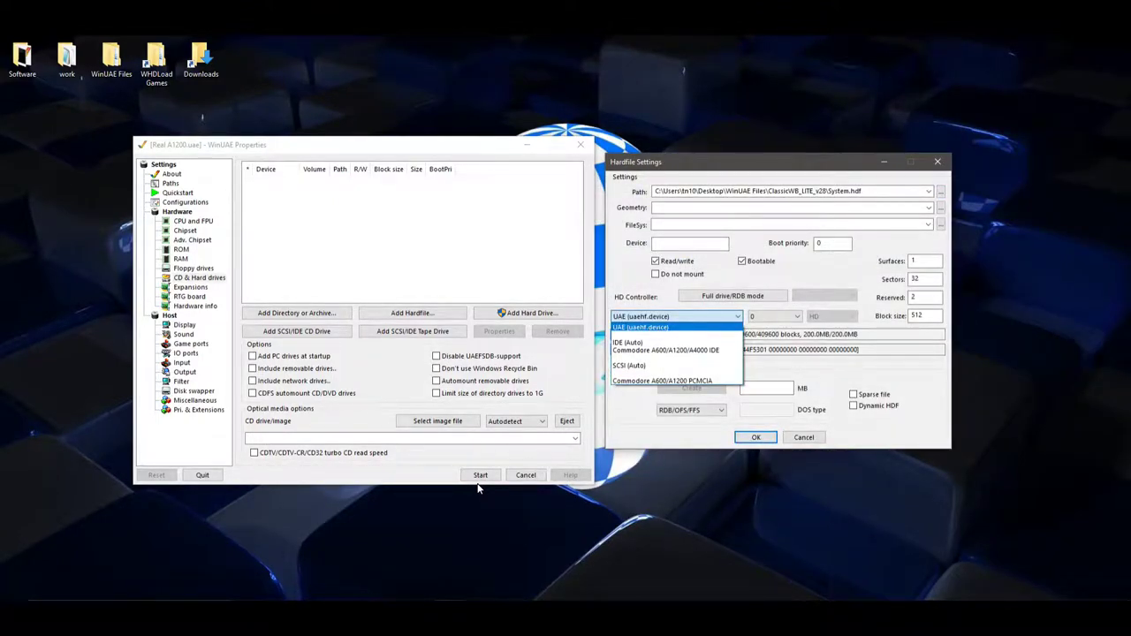
key("Escape")
key("Return")
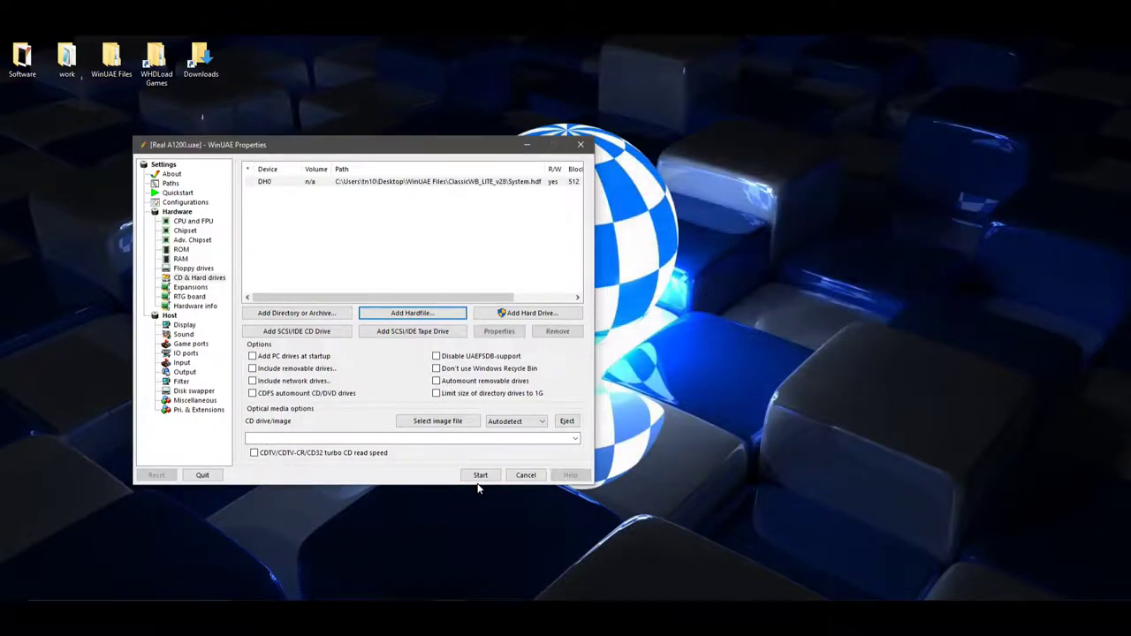
Step: Start the emulation and proceed through the ClassicWB install introduction to the request for a Workbench disk
left_click(478, 482)
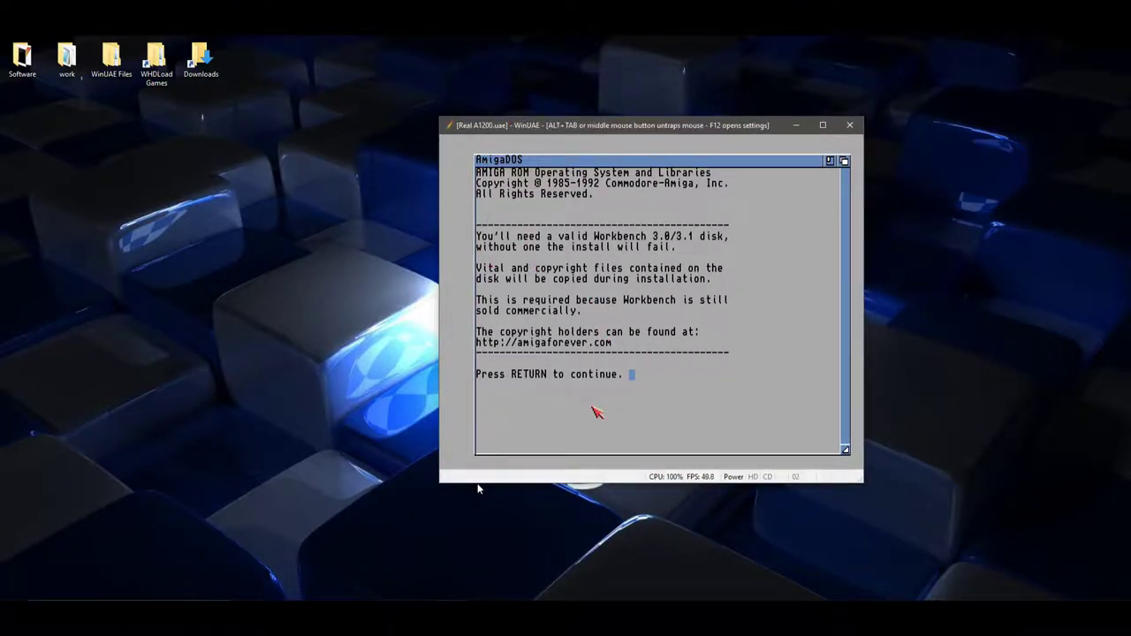
key("Return")
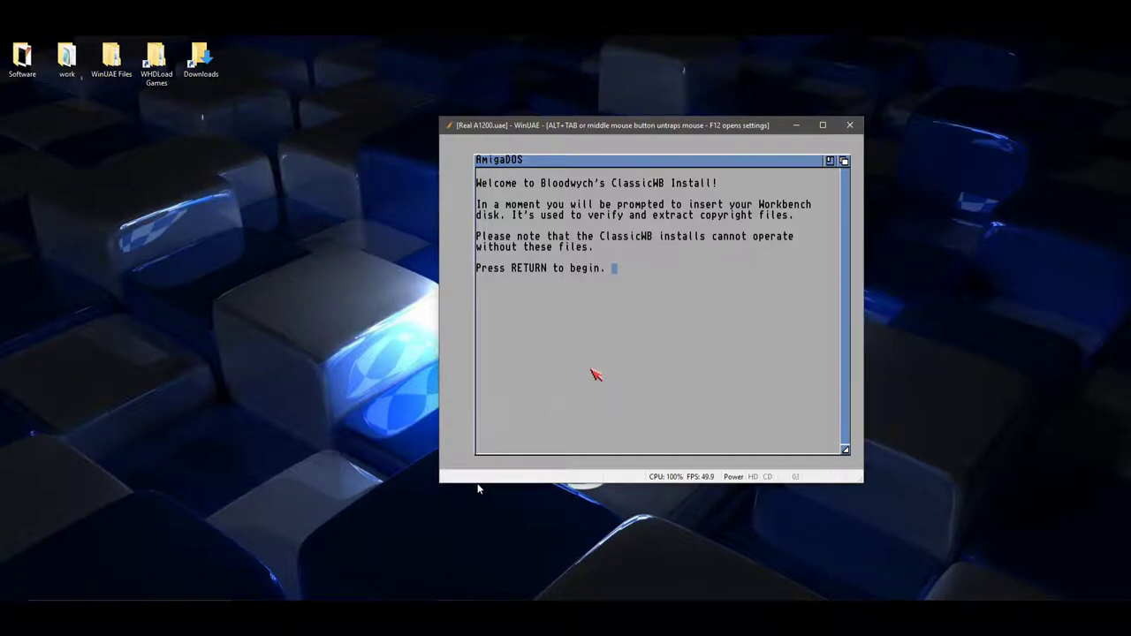
key("Return")
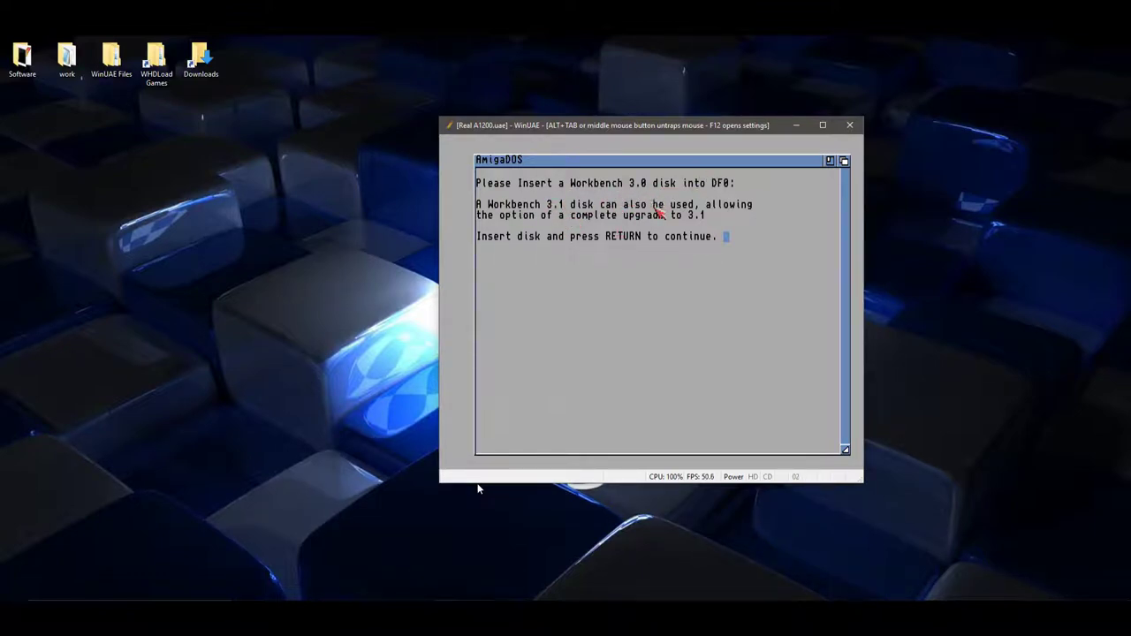
Step: Insert "Workbench 3.0 - workbench disk.adf" into DF0: and continue the ClassicWB installation, retrying the disk read
key("F12")
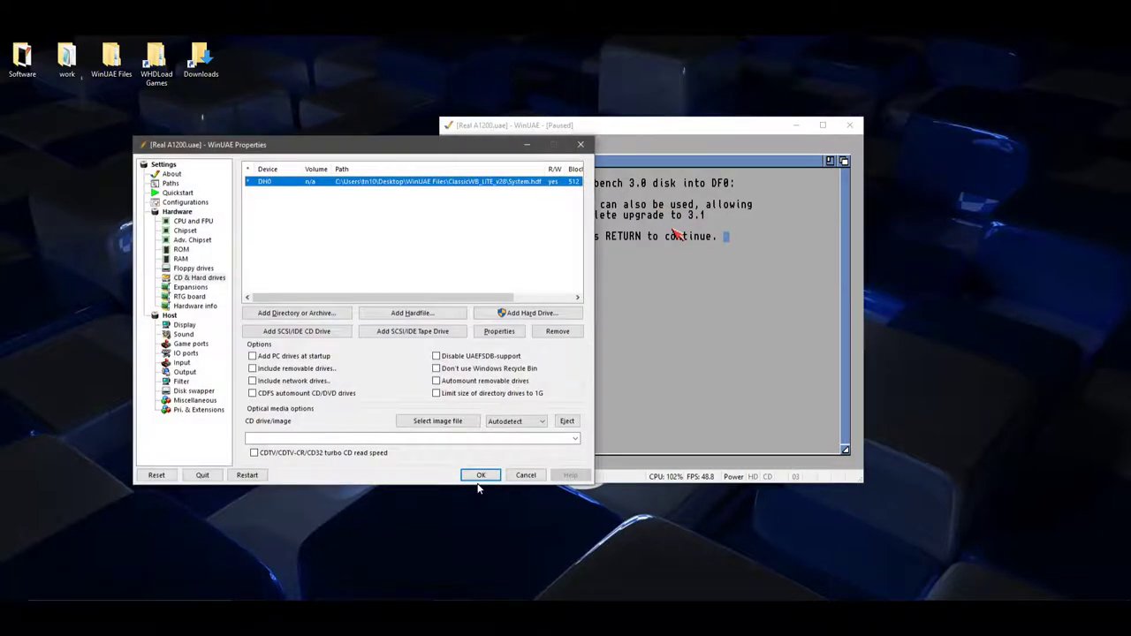
key("Up")
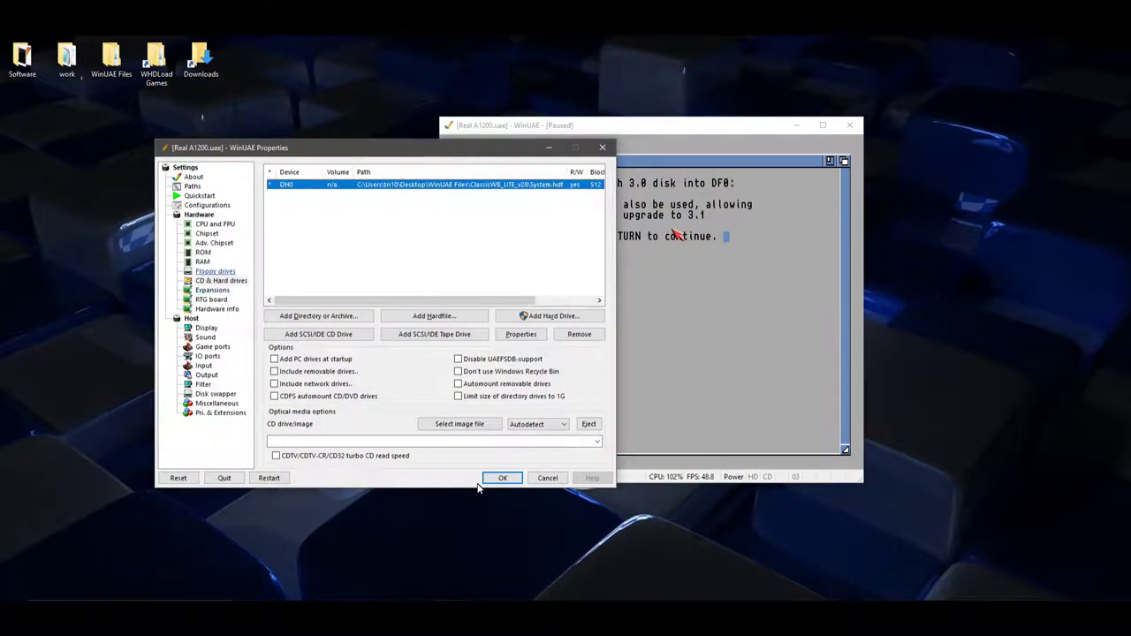
key("Tab")
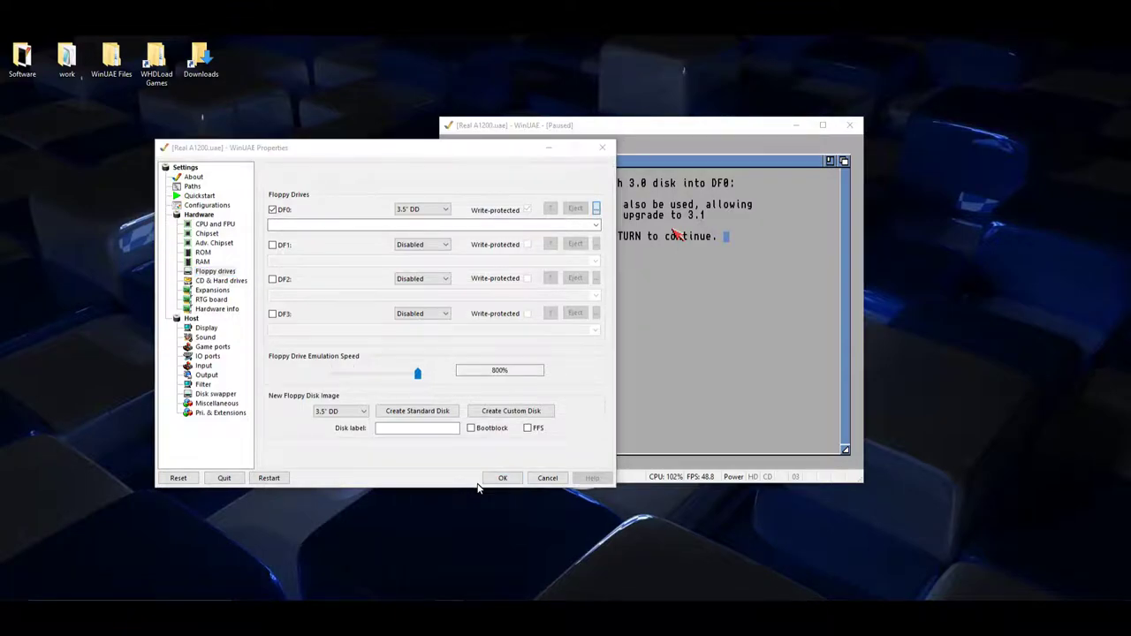
key("Return")
key("shift+Tab")
key("Down")
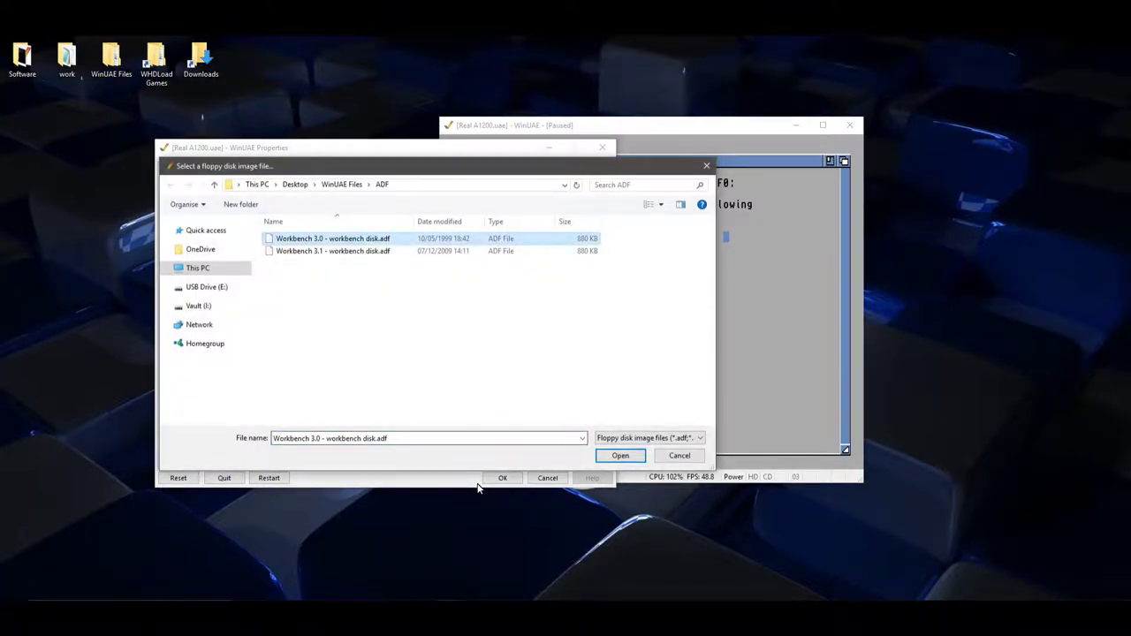
key("Return")
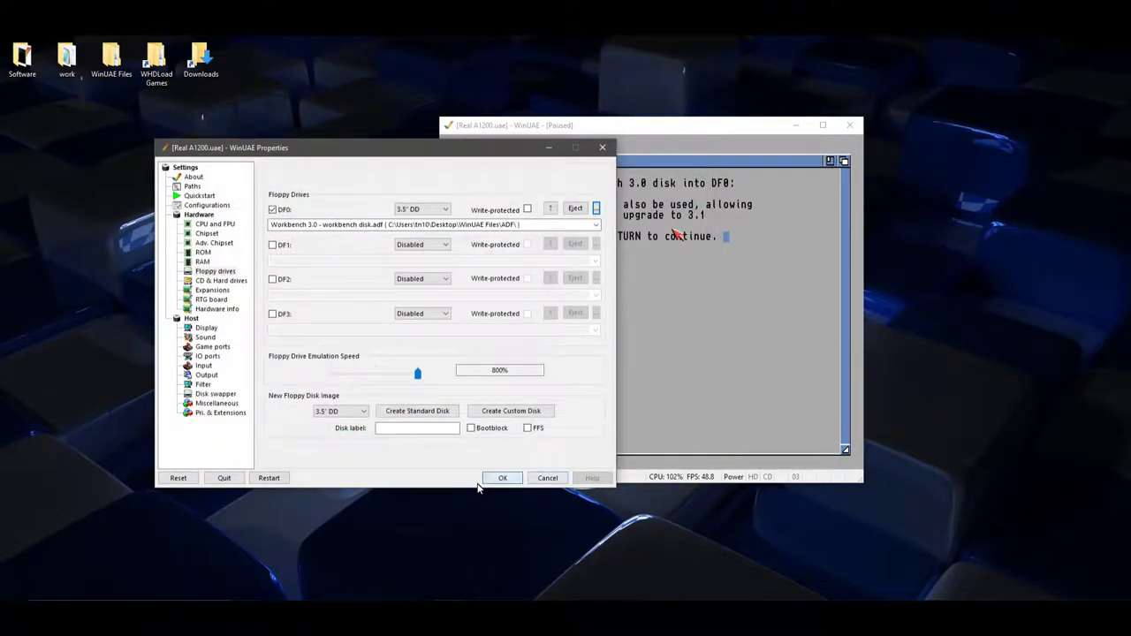
key("Return")
key("Return")
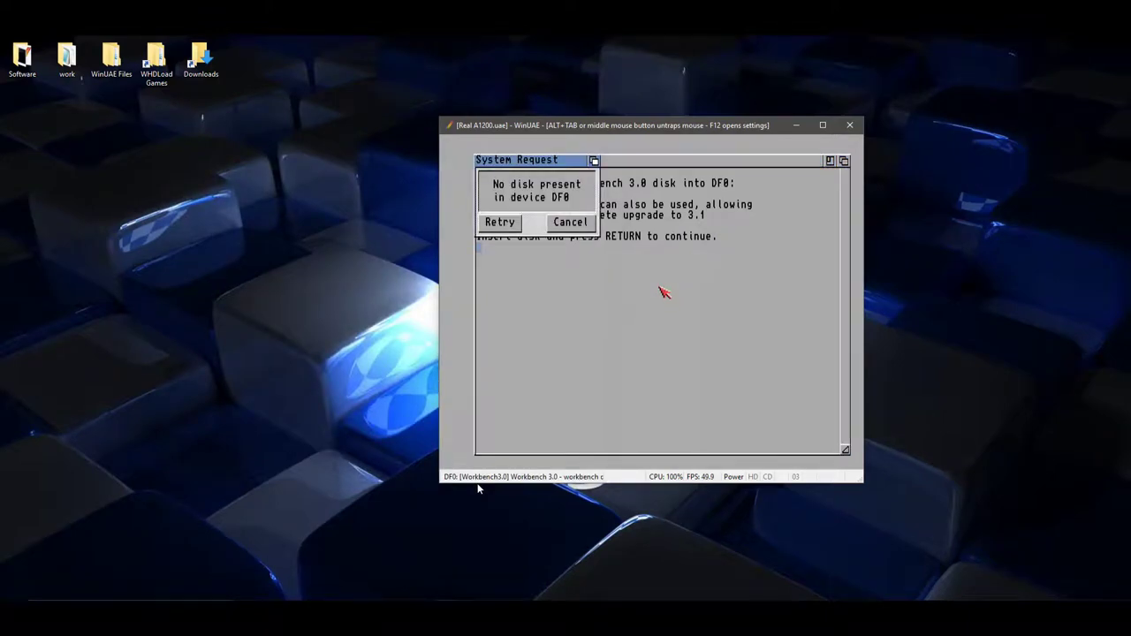
left_click(500, 225)
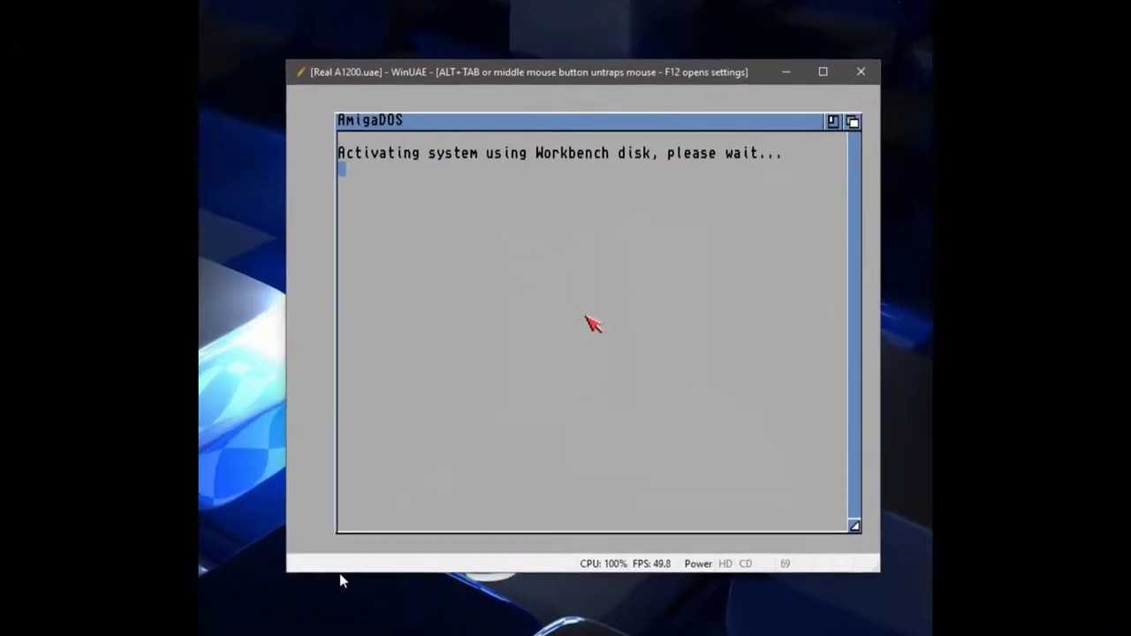
Step: Choose the ClassicWB theme and the 16 colours palette in the installer
key("Return")
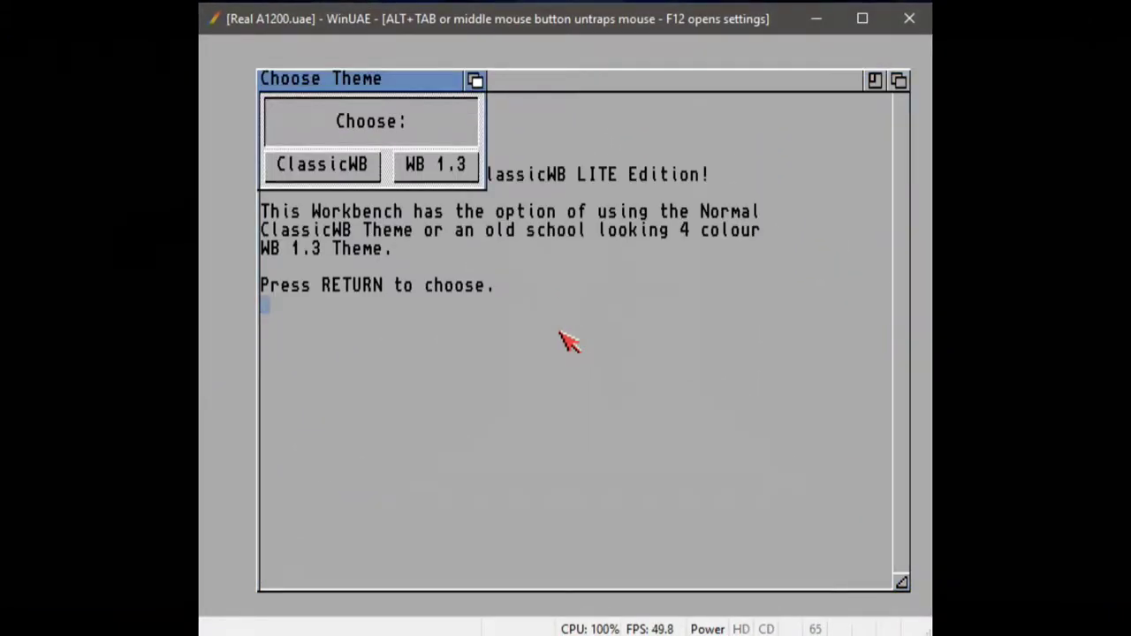
left_click(334, 173)
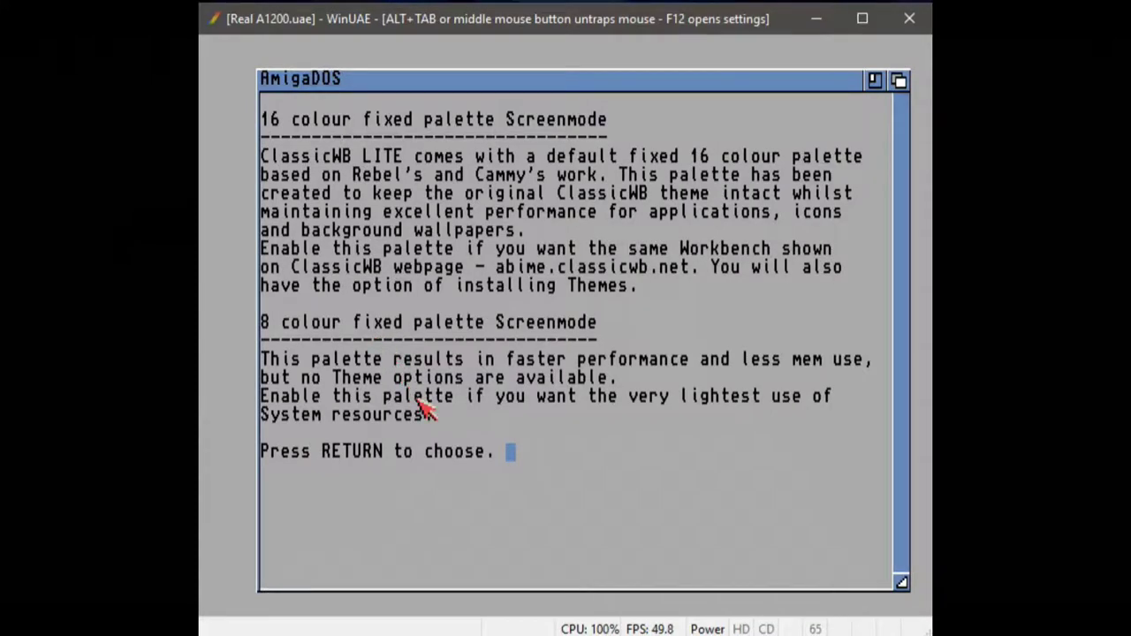
key("Return")
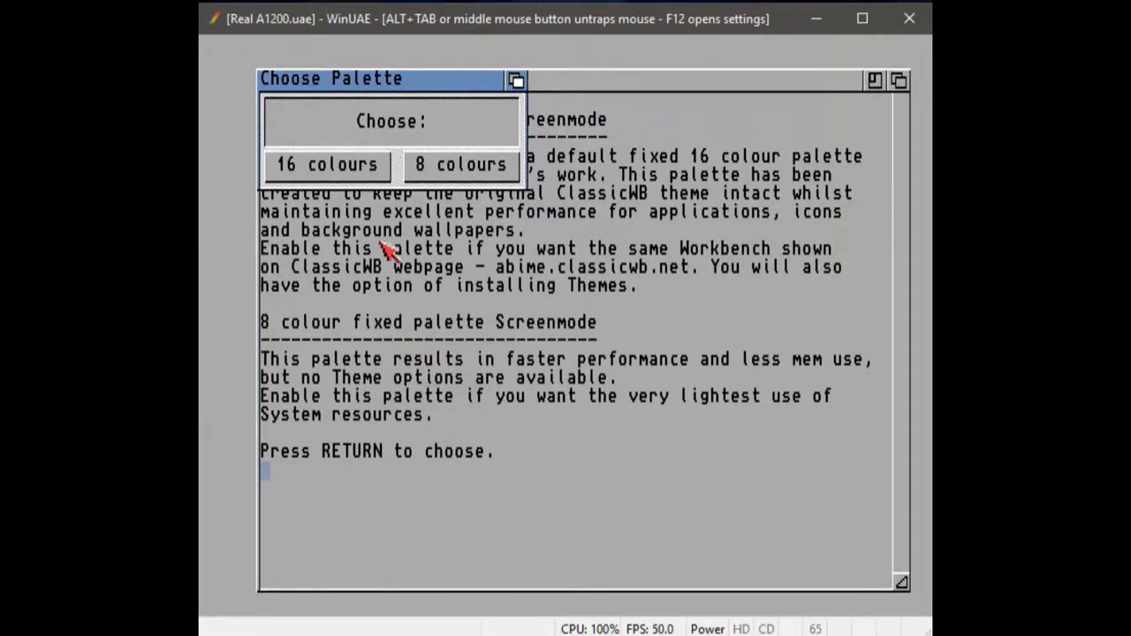
left_click(324, 171)
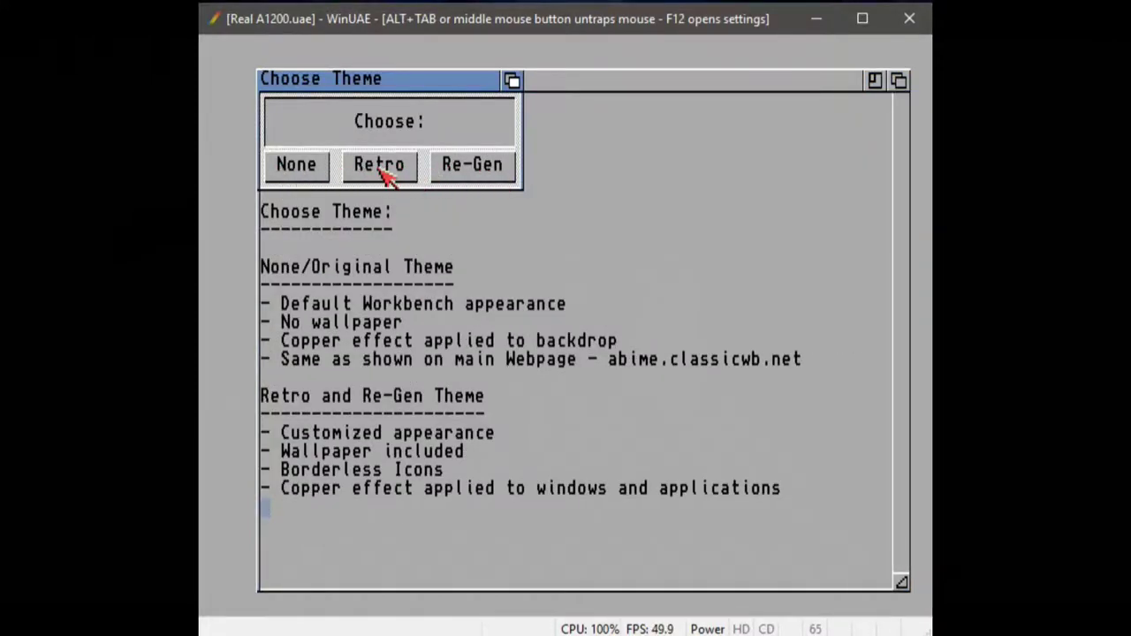
Step: Install the Re-Gen theme and enable the AGA Copper background
left_click(472, 166)
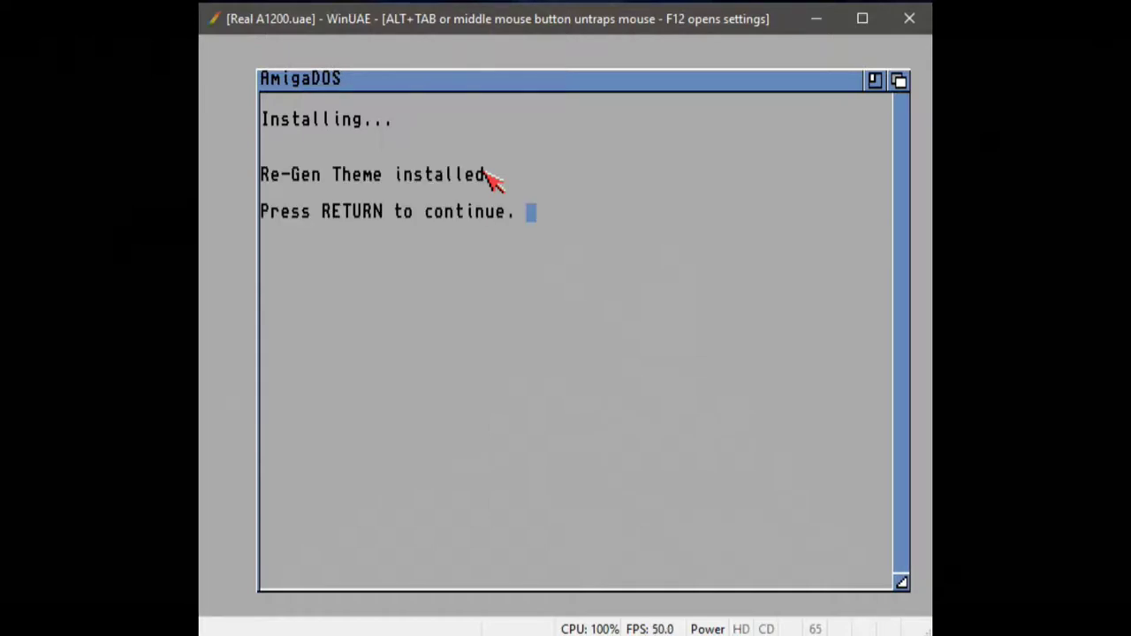
key("Return")
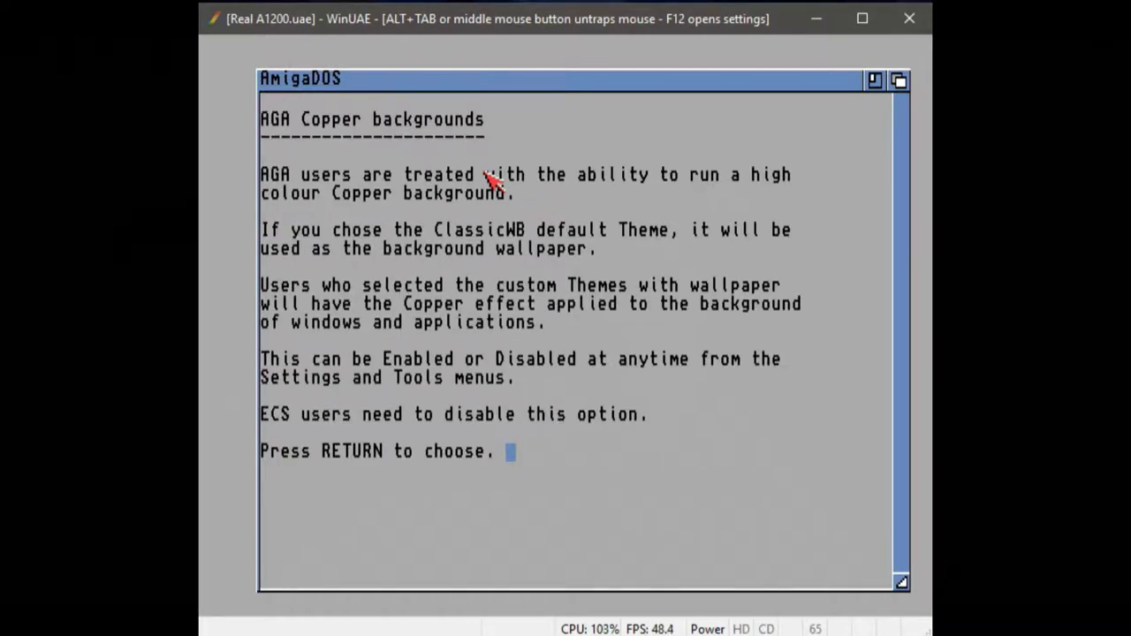
key("Return")
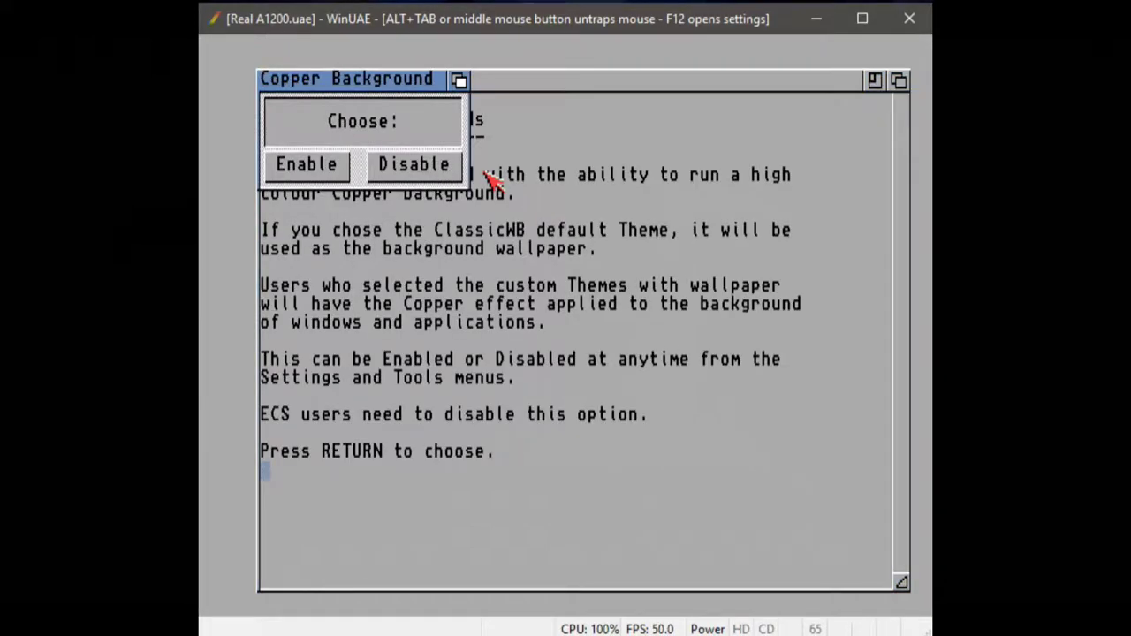
left_click(305, 166)
key("Return")
Step: Enable FBlit and FText support, and disable StackAttack
key("Return")
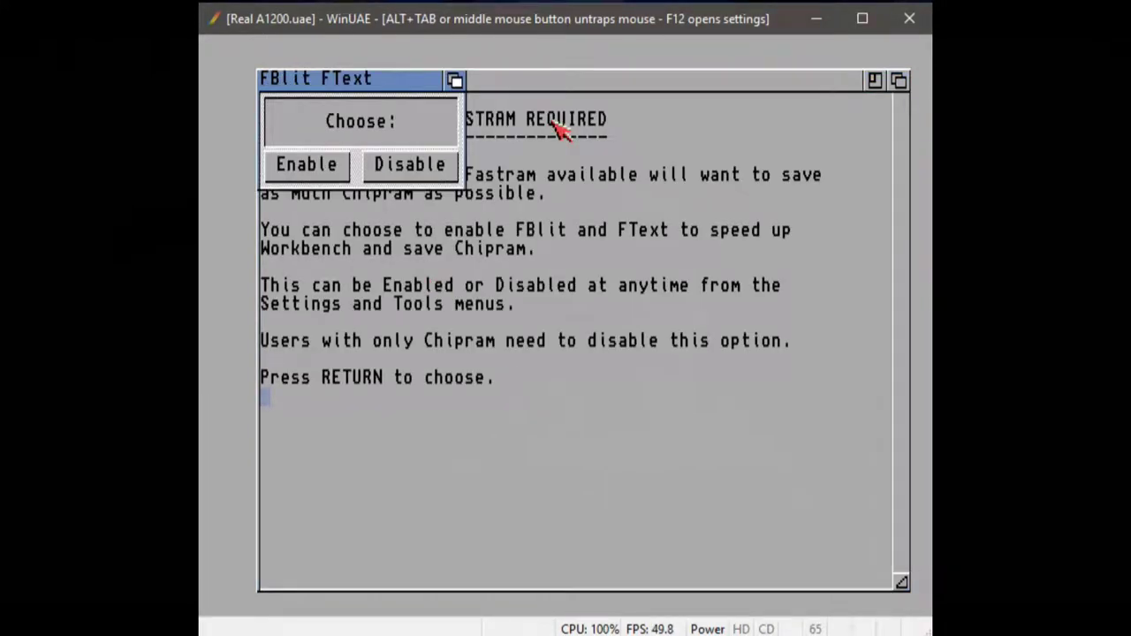
left_click(307, 170)
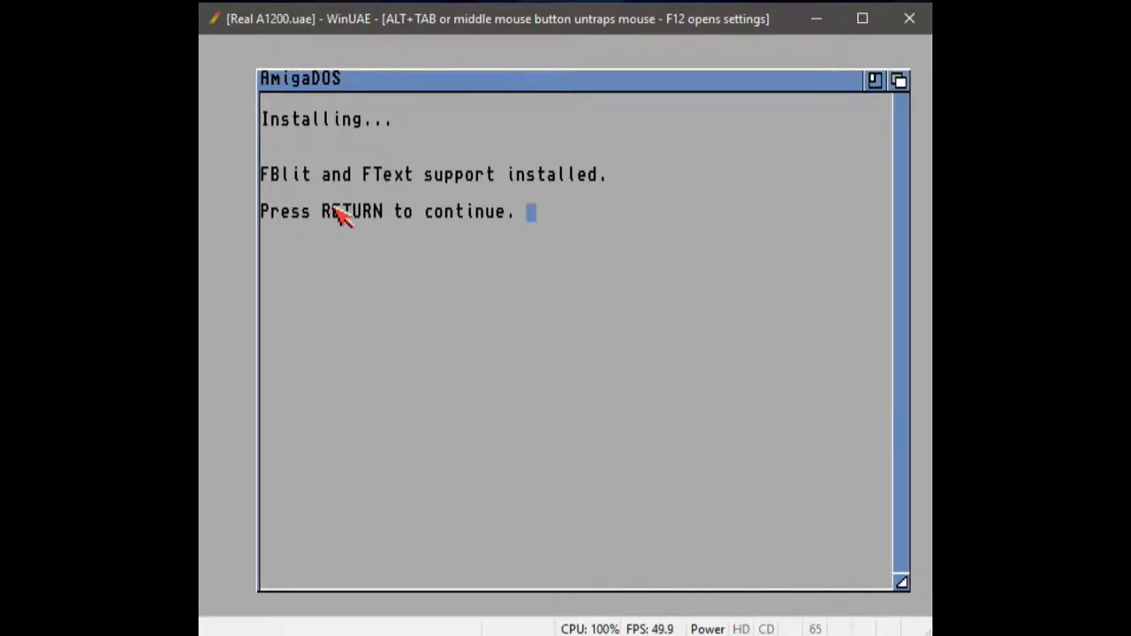
key("Return")
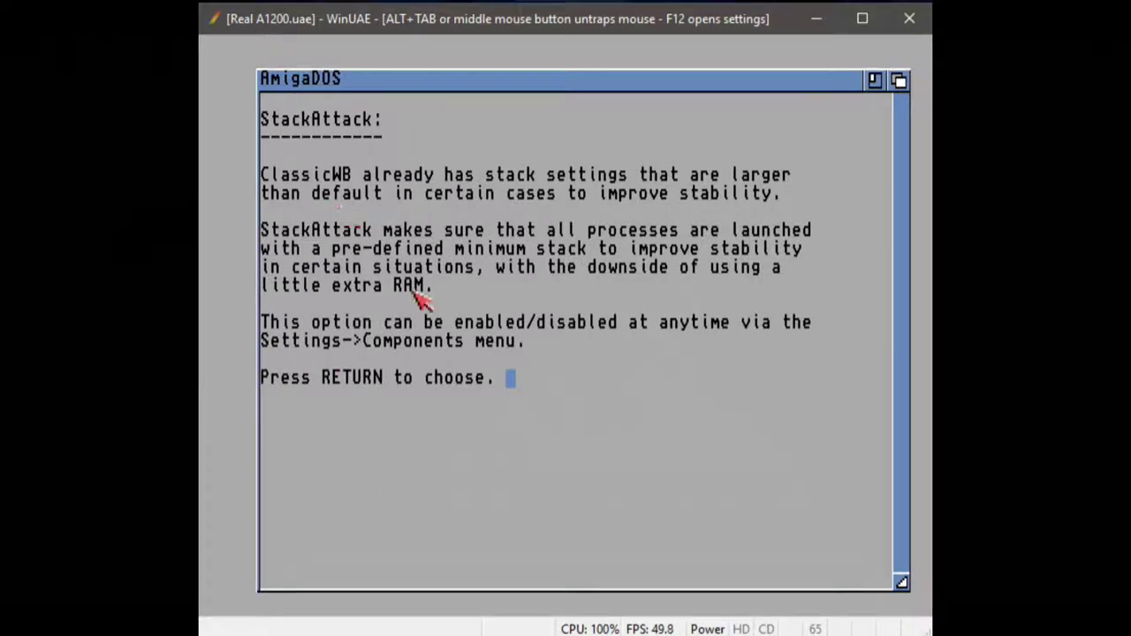
key("Return")
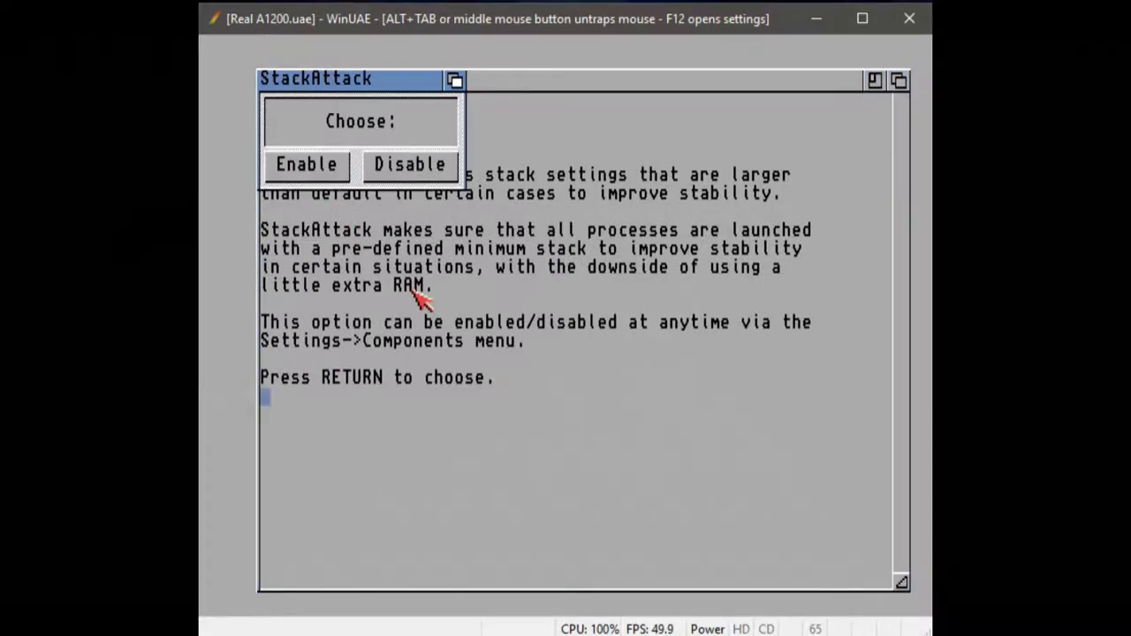
left_click(415, 165)
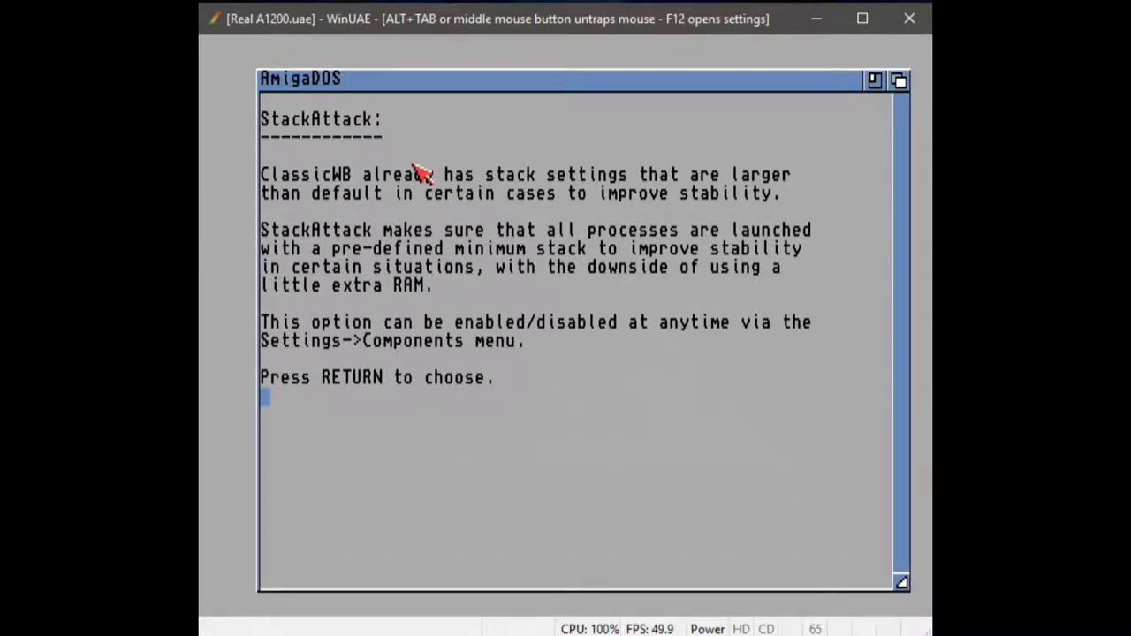
Step: Enable Hard Drive ENV and the AntiClick patch in the installer
key("Return")
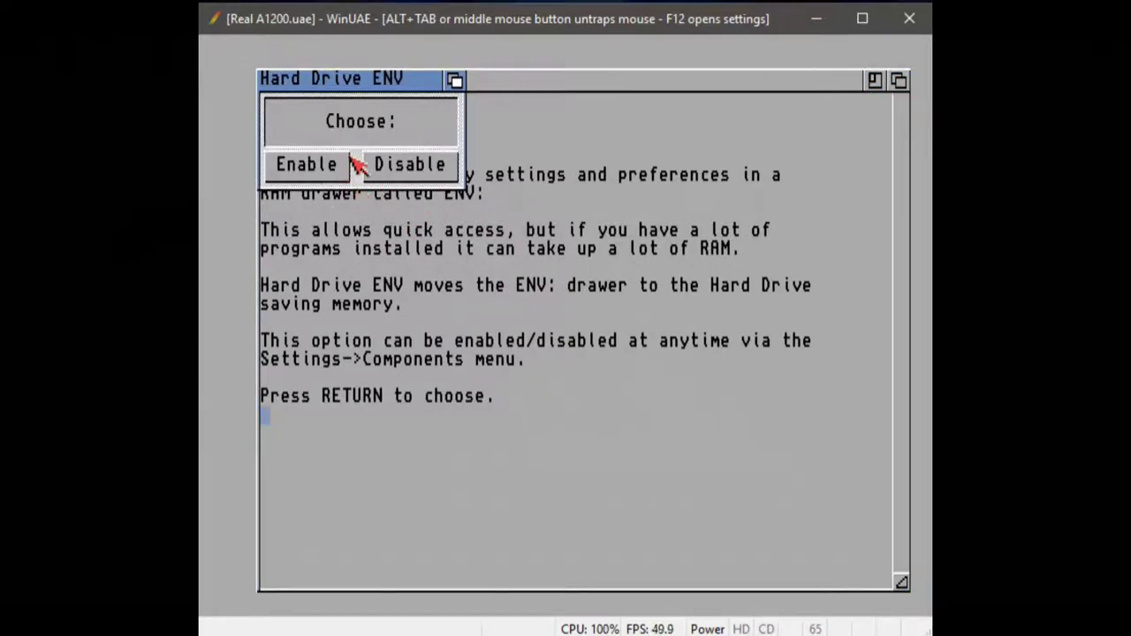
left_click(317, 168)
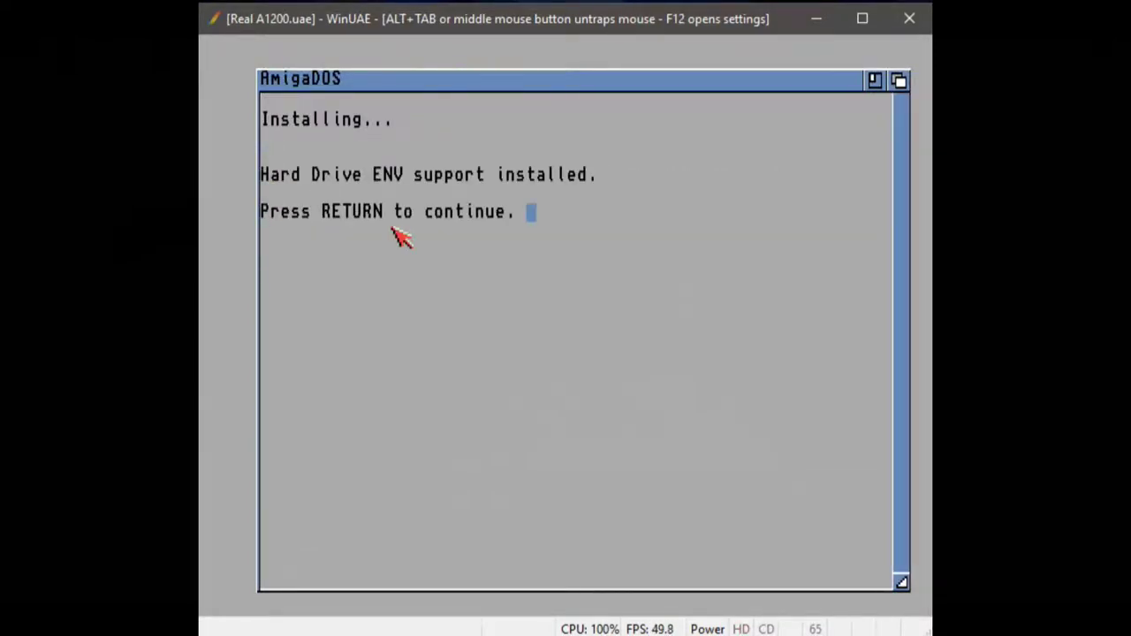
key("Return")
key("Return")
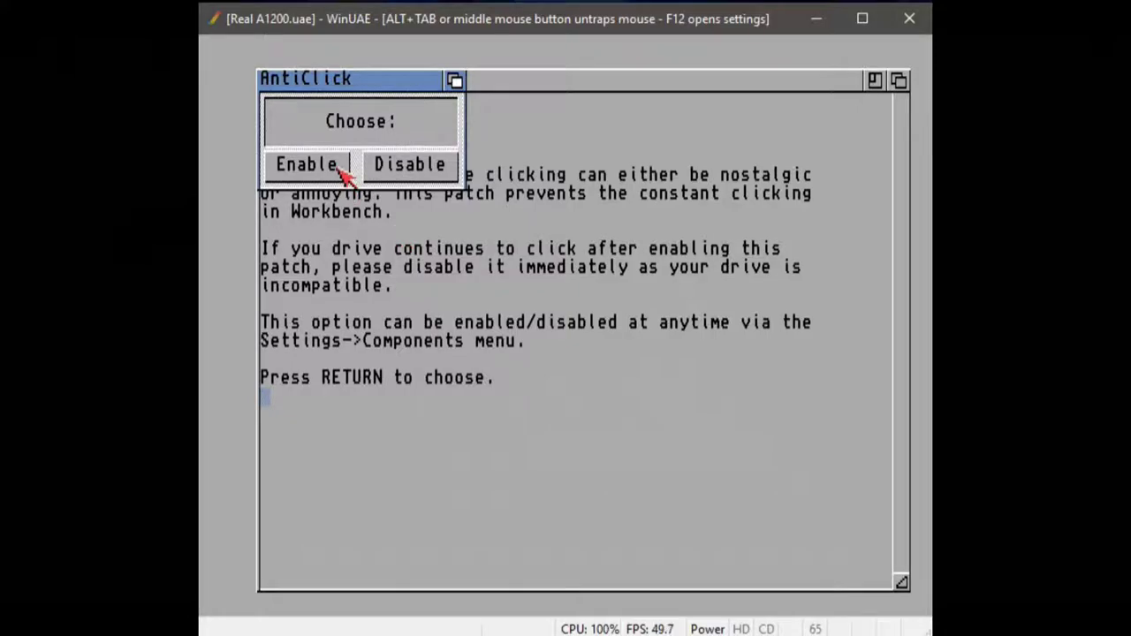
left_click(324, 173)
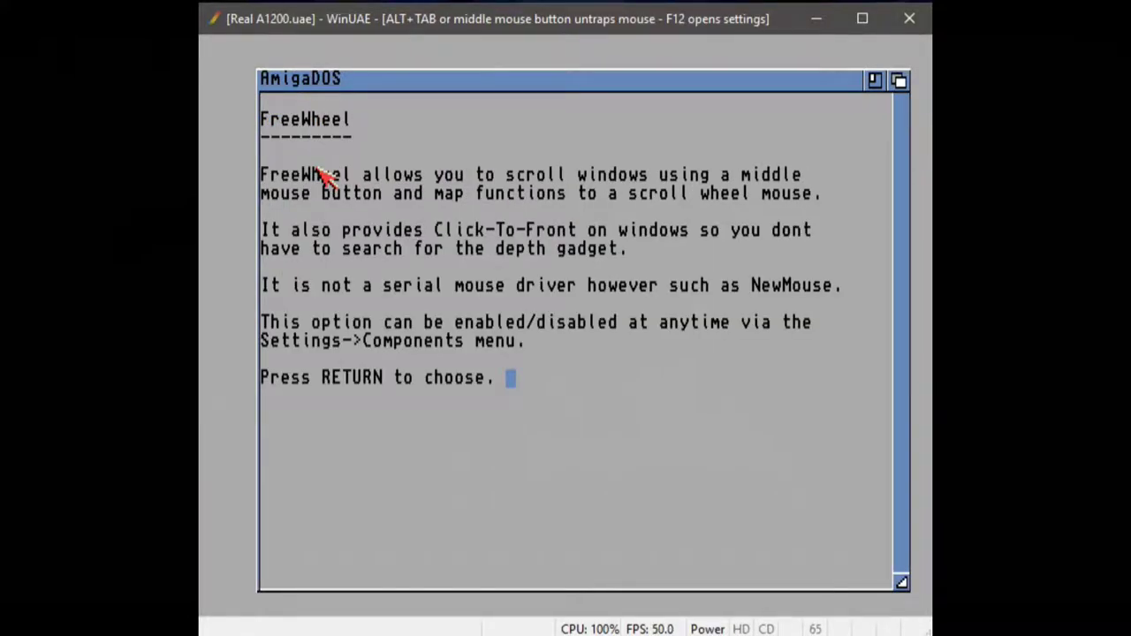
Step: Enable FreeWheel mouse support and the SmartWin patch in the installer
key("Return")
left_click(323, 173)
key("Return")
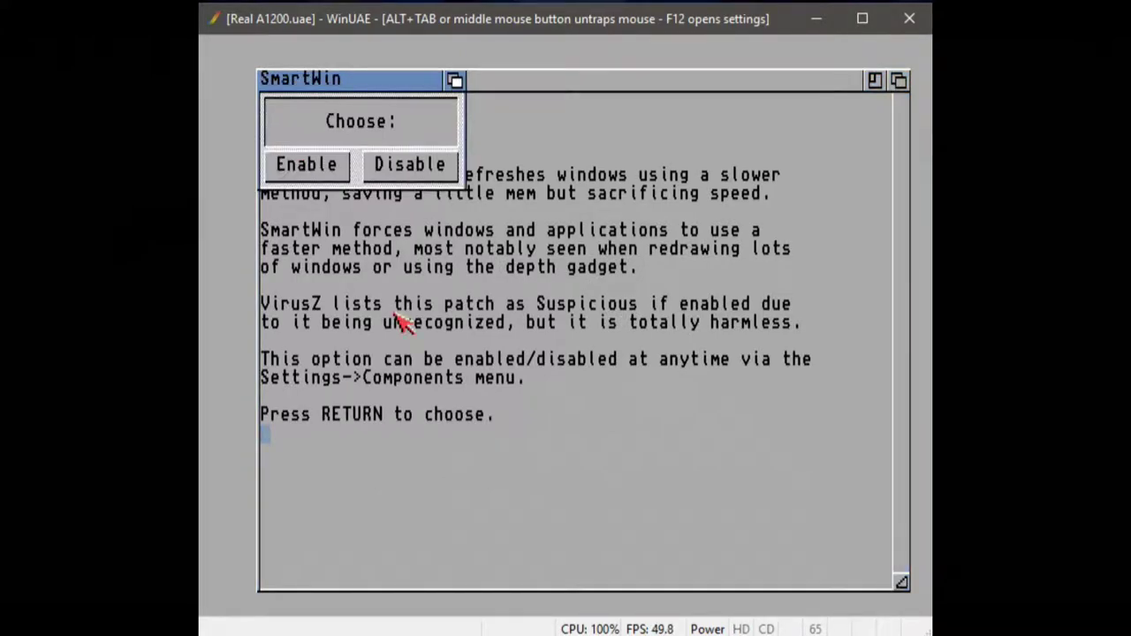
left_click(316, 170)
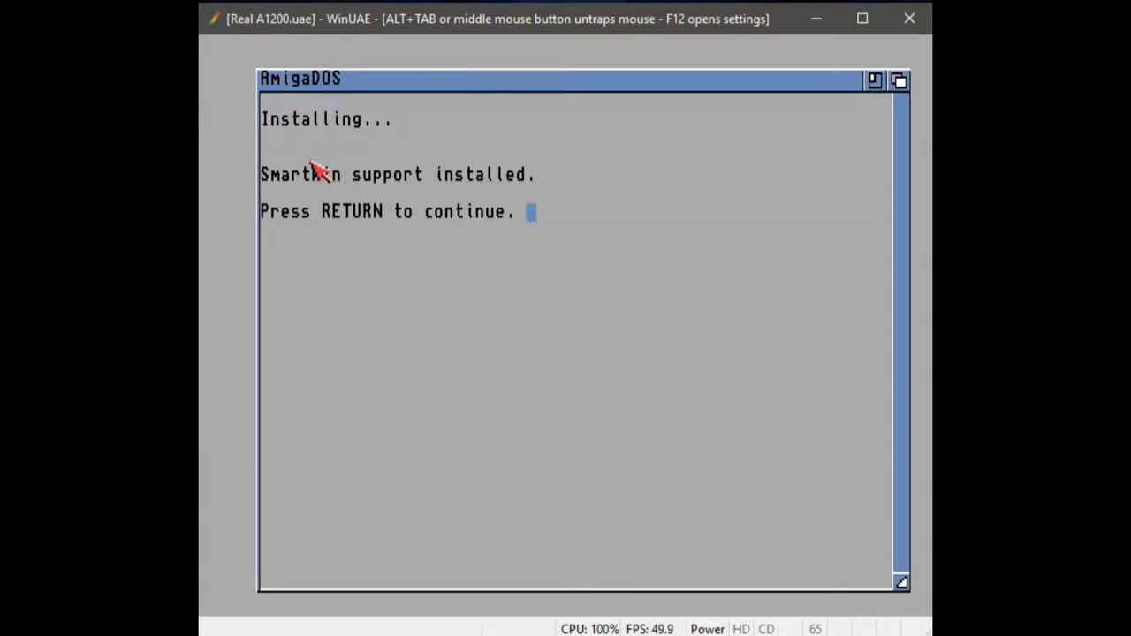
Step: Finish the ClassicWB installation by ejecting the Workbench disk from DF0 and rebooting the emulated Amiga
key("Return")
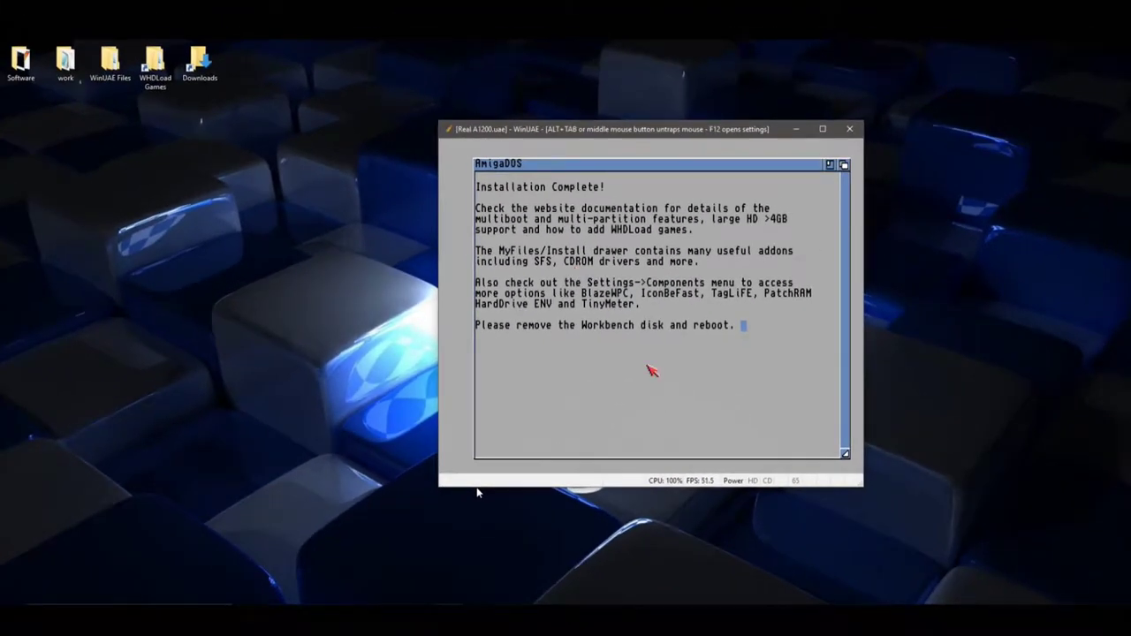
key("F12")
key("space")
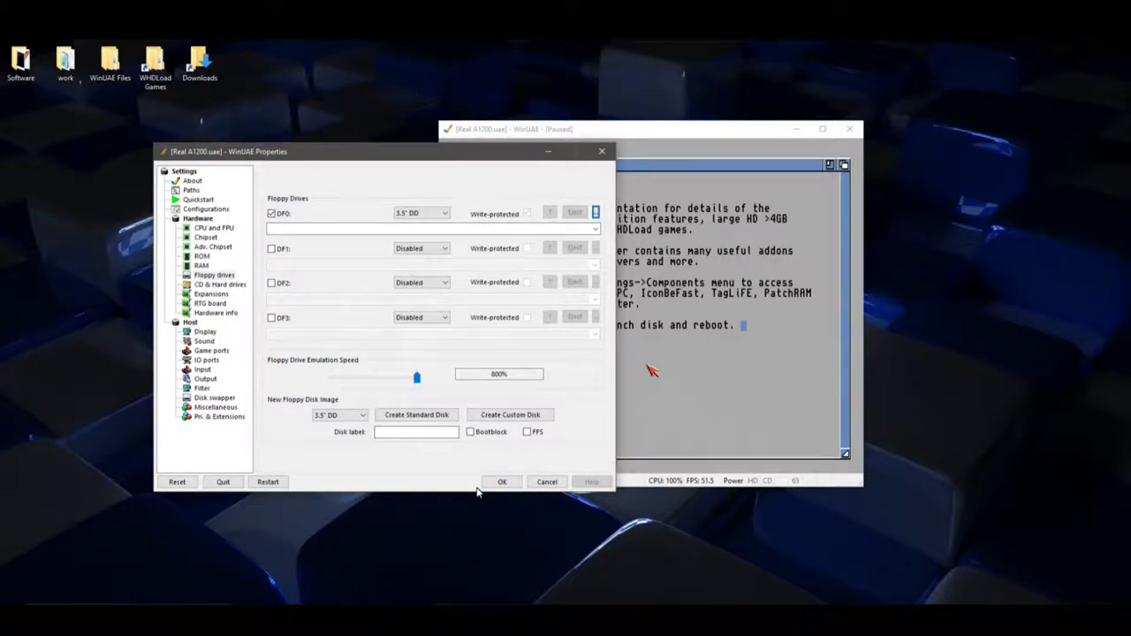
key("space")
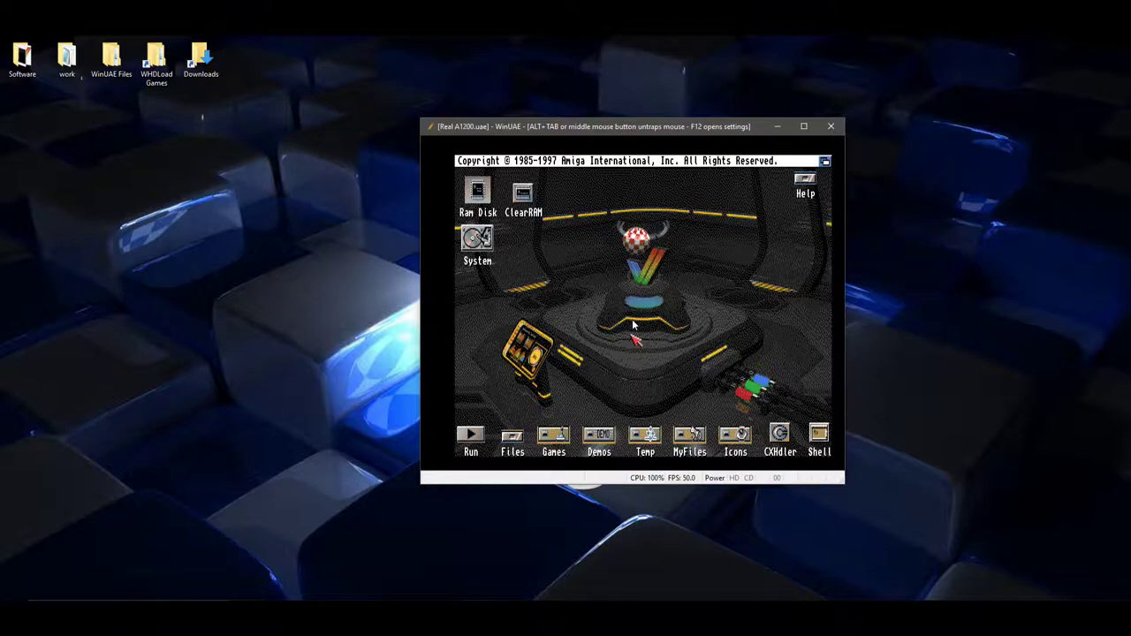
Step: Start adding a hard drive alongside the DH0 hardfile and select the 7.5G RDB Generic STORAGE DEVICE memory card
key("F12")
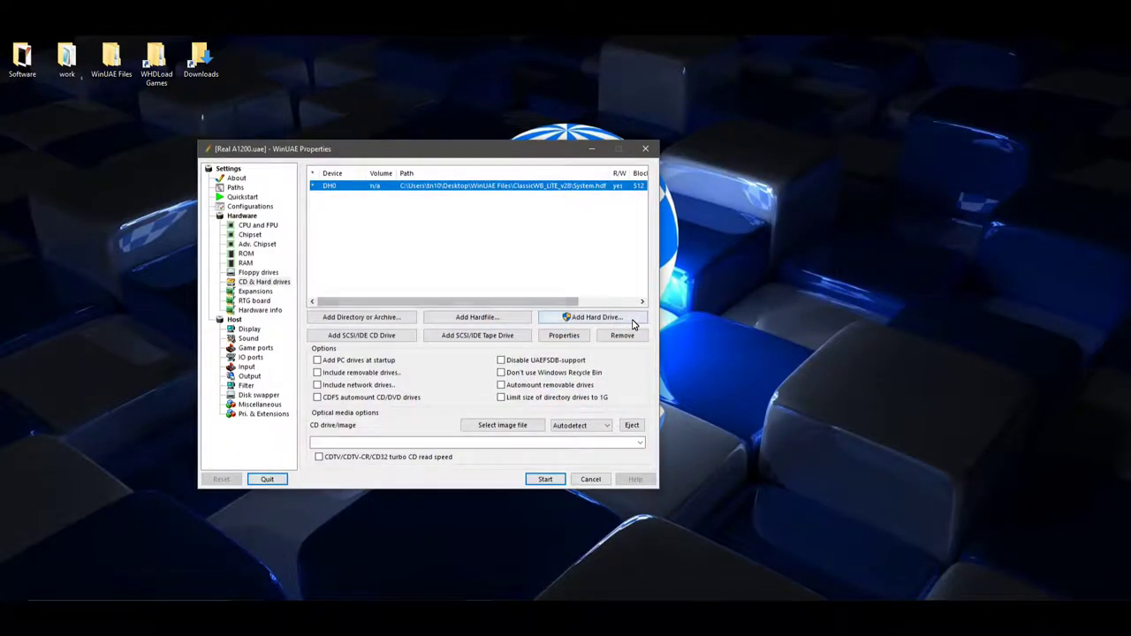
left_click(633, 324)
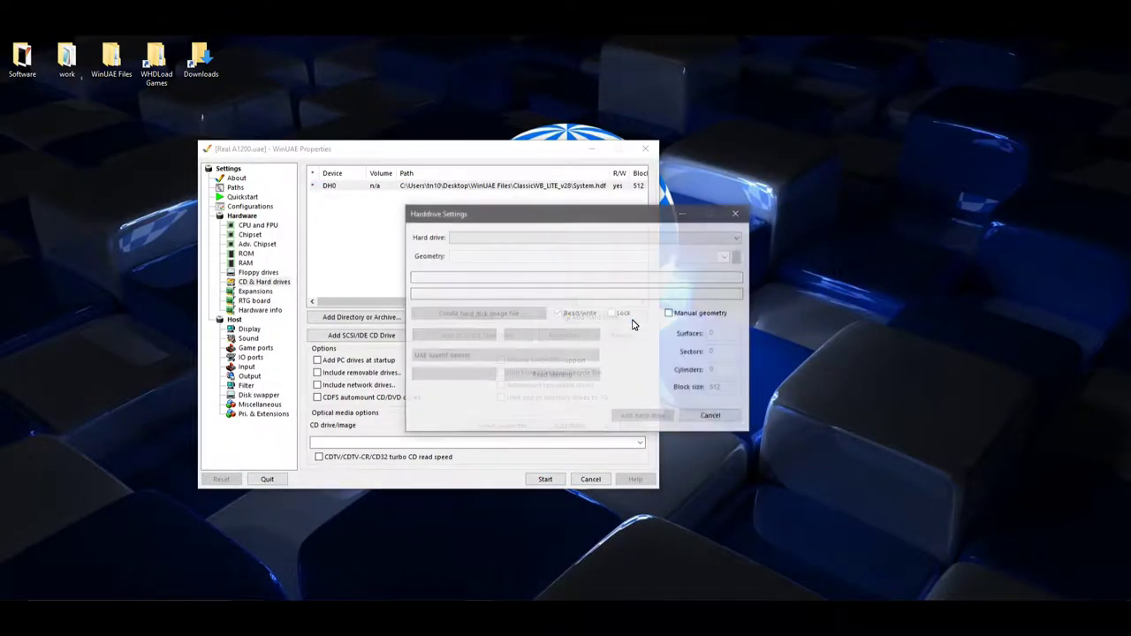
key("Down")
key("Down")
key("Down")
key("Down")
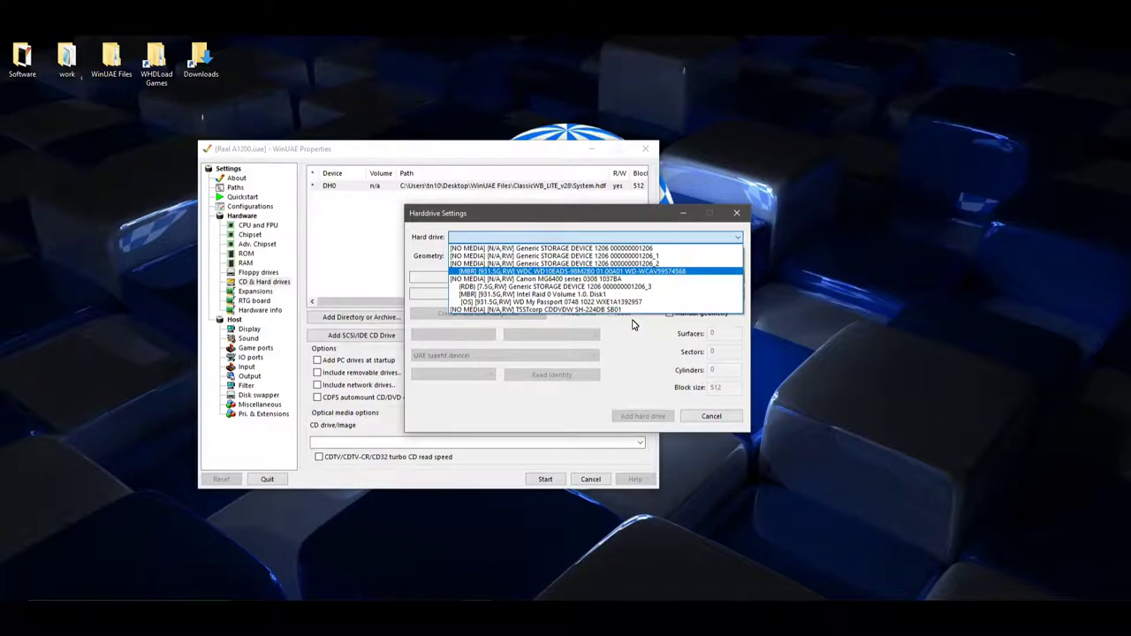
key("Down")
key("Down")
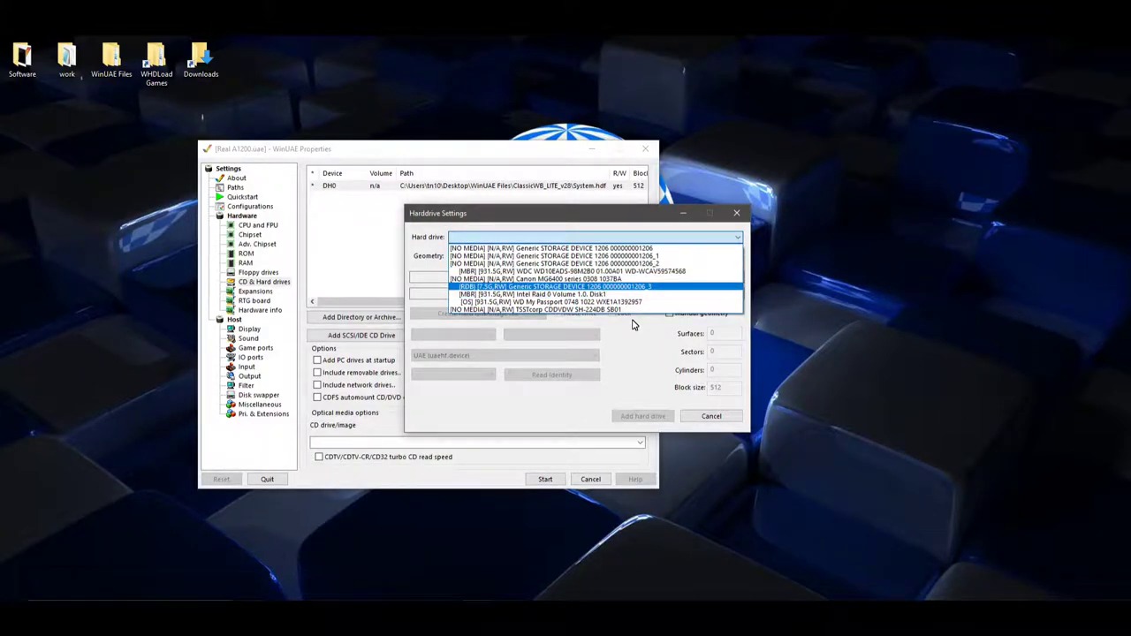
key("Return")
Step: Add the memory card on the UAE (uaehf.device) controller and start the emulation
key("Tab")
key("Tab")
key("Tab")
key("alt+Down")
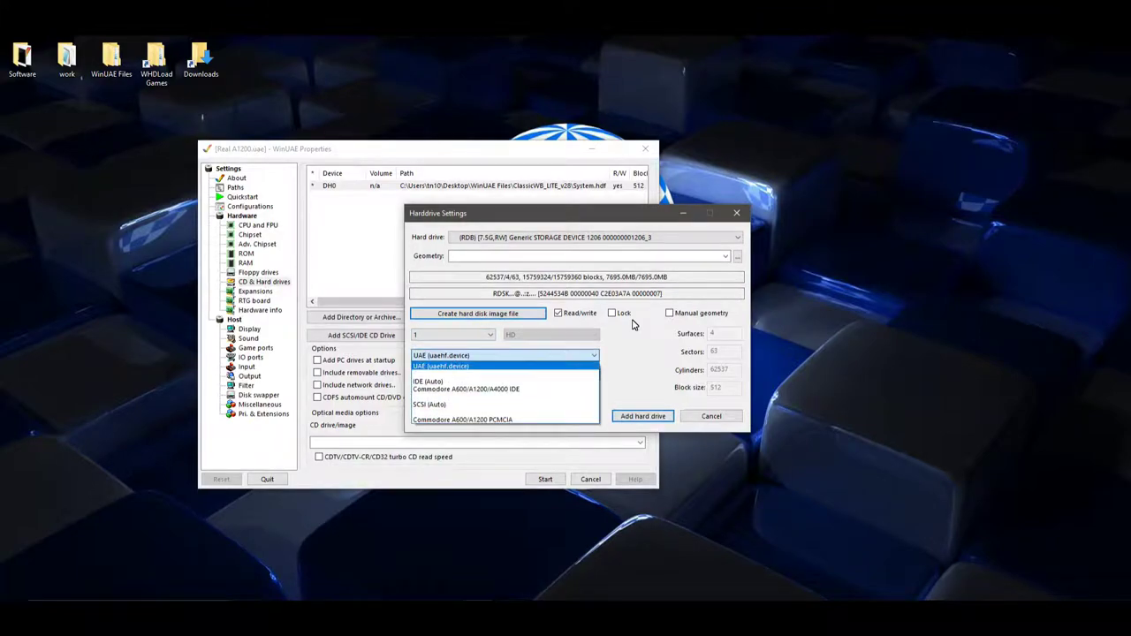
key("Return")
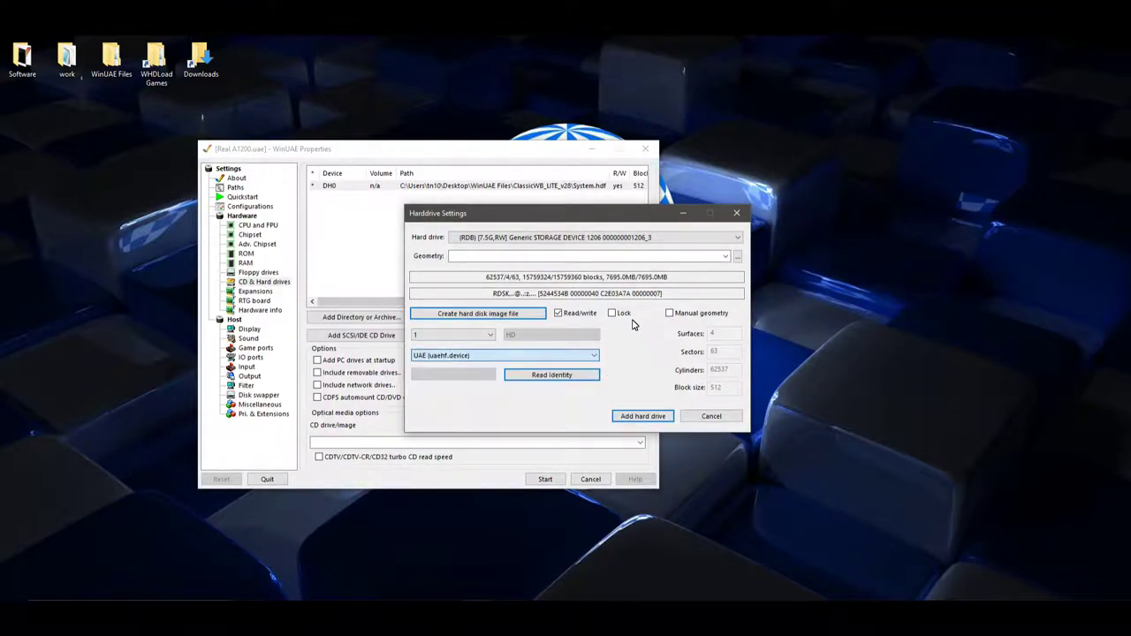
key("Tab")
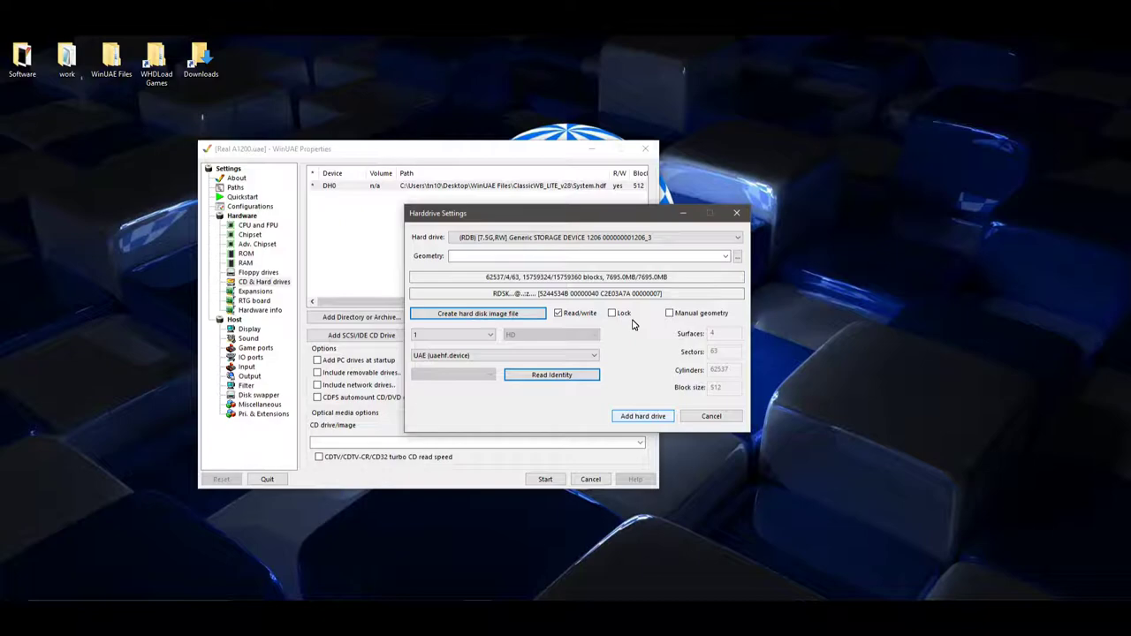
key("Tab")
key("Return")
key("alt+s")
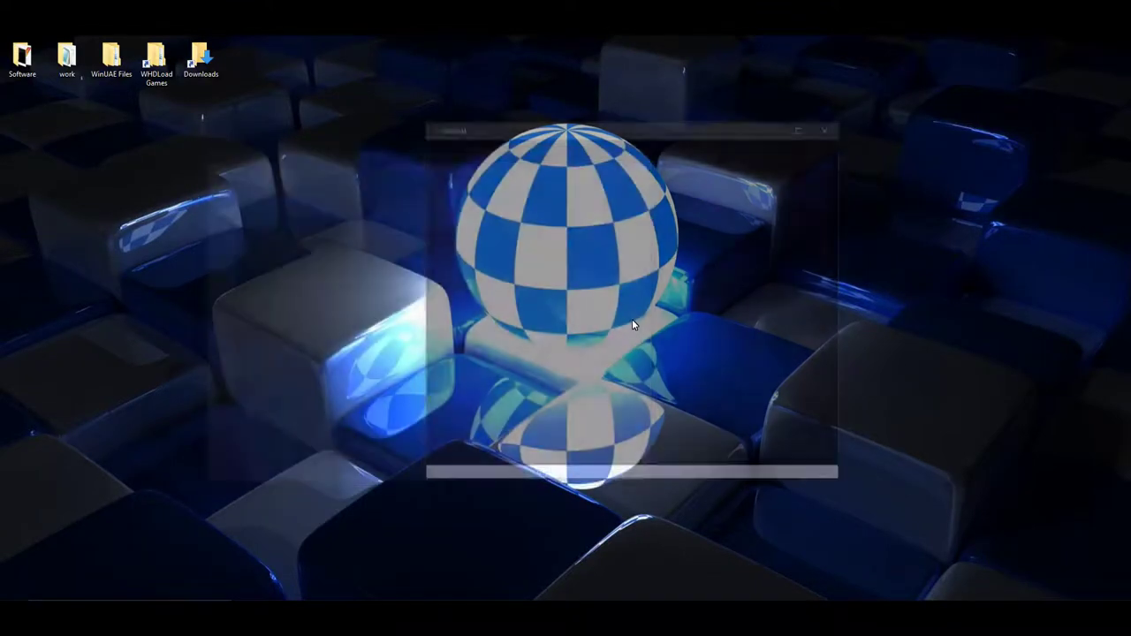
Step: Launch Dopus and list the contents of the System volume in the source pane
left_click(633, 325)
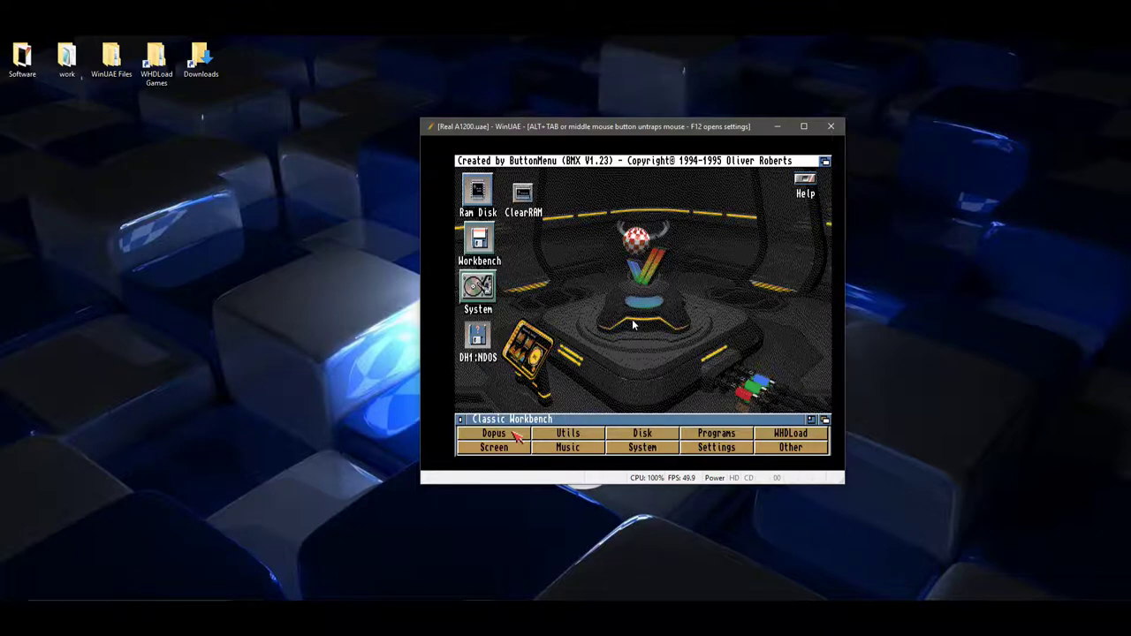
left_click(512, 430)
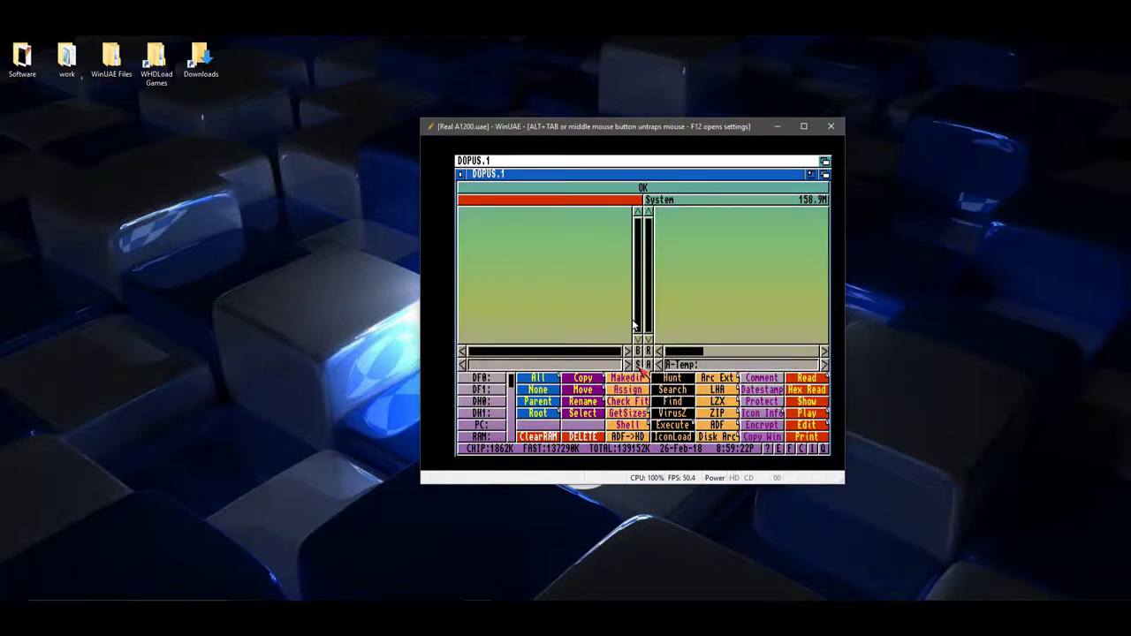
left_click(639, 365)
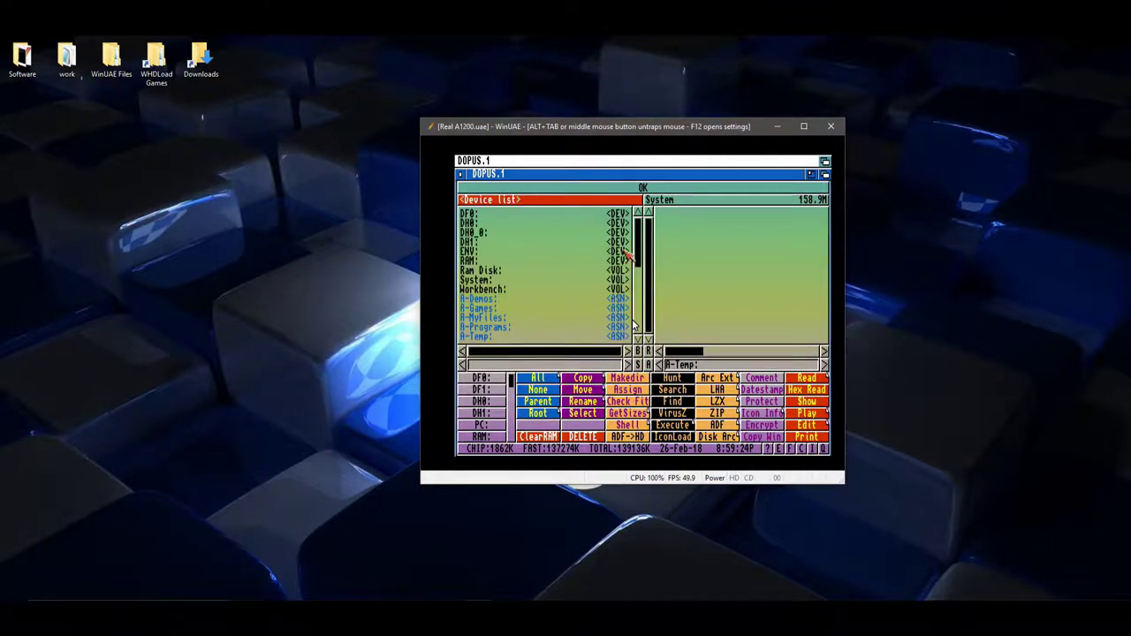
left_click(482, 281)
left_click(482, 281)
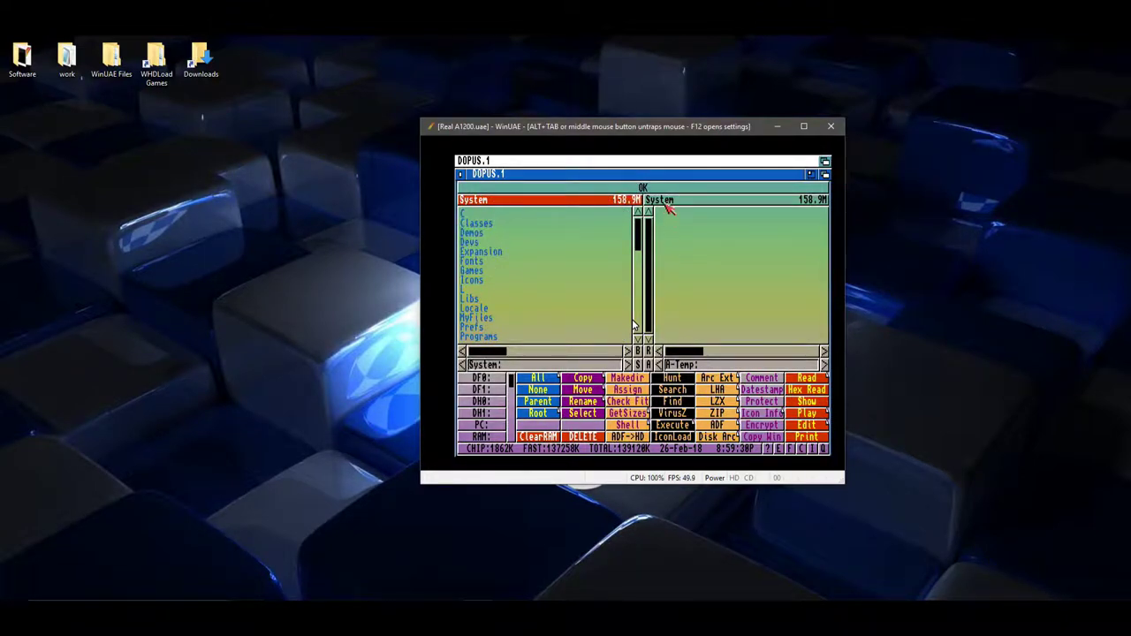
Step: Copy all files and drawers from the System volume to the root of the Workbench volume
left_click(537, 379)
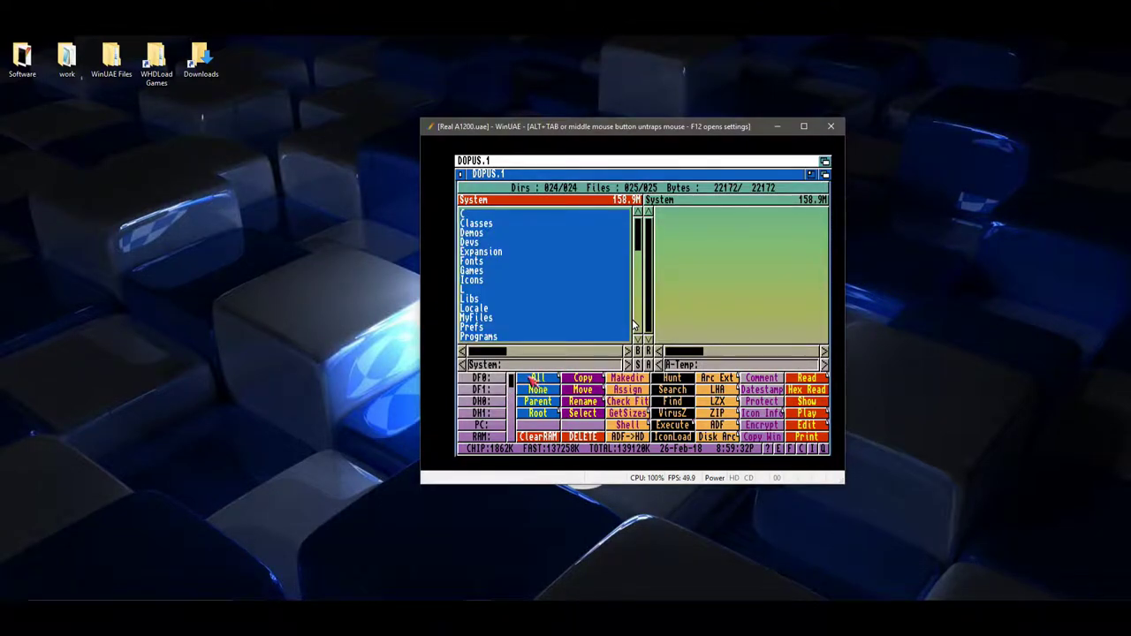
left_click(741, 252)
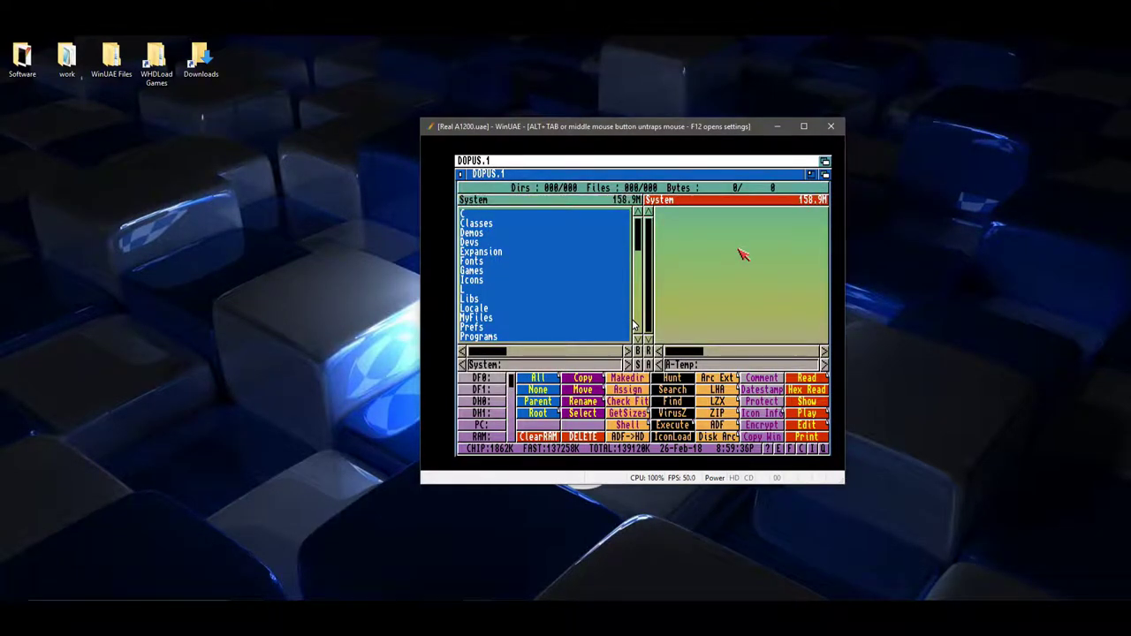
left_click(638, 365)
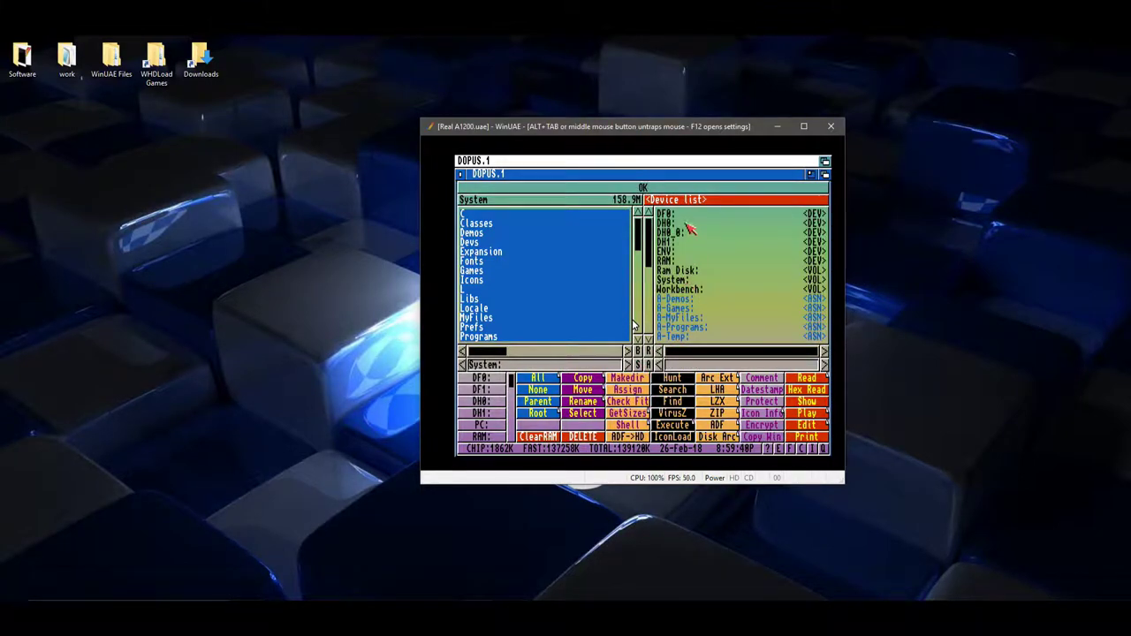
left_click(686, 289)
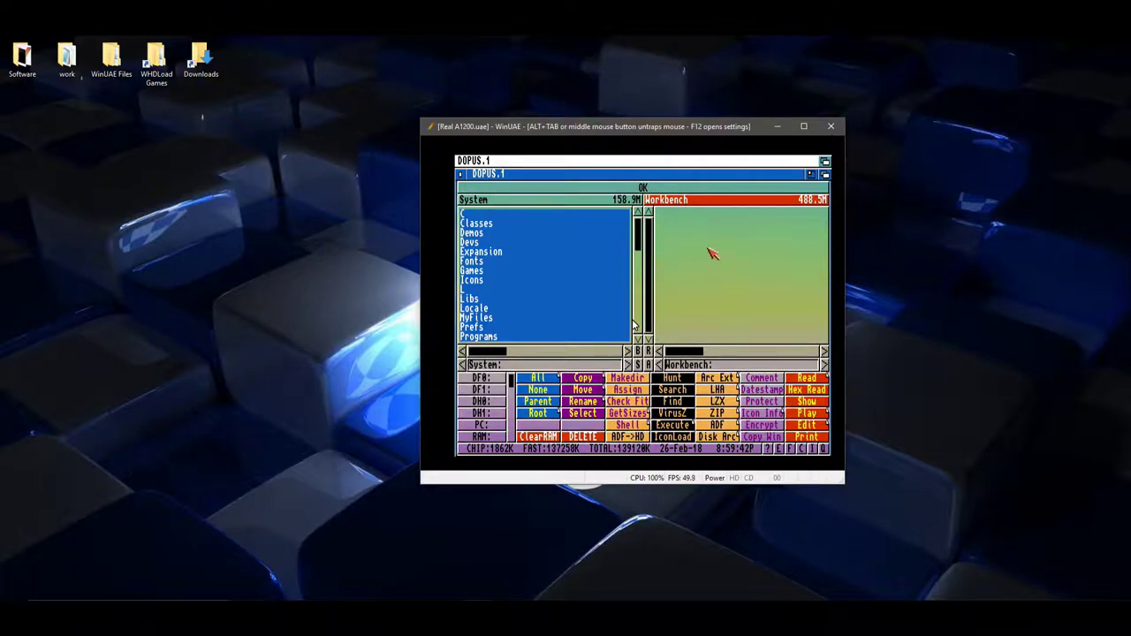
left_click(534, 206)
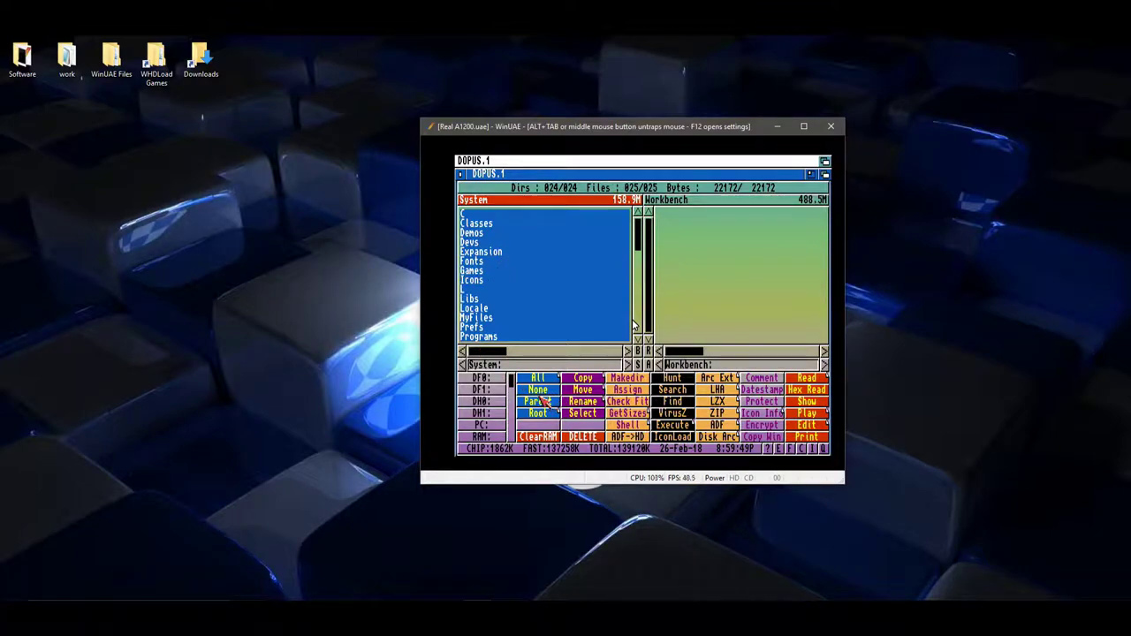
left_click(585, 377)
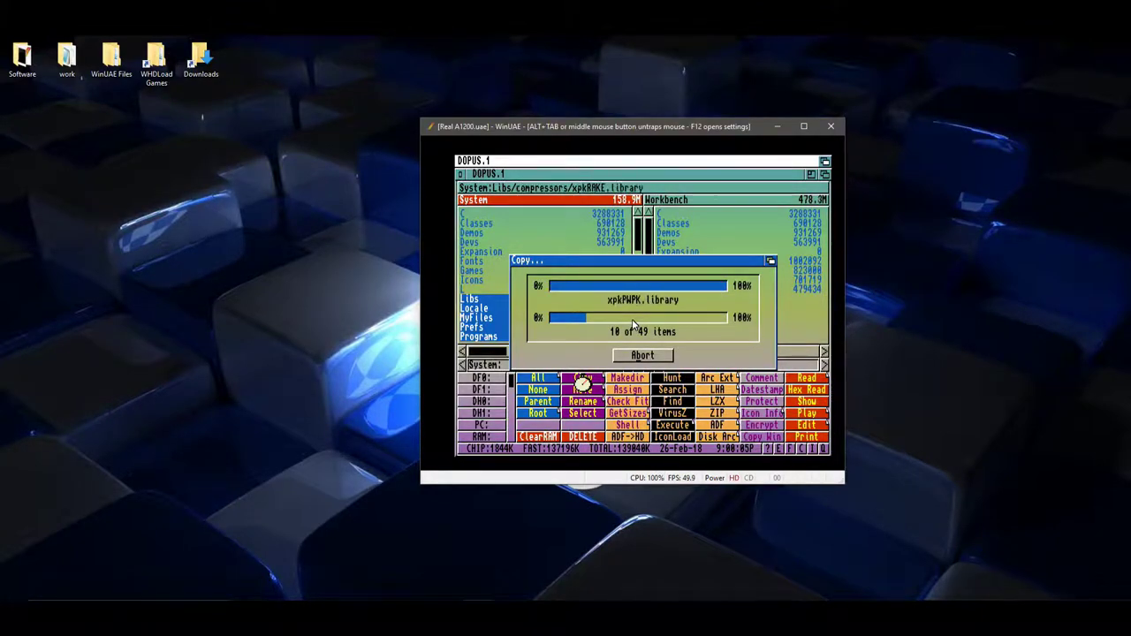
Step: Return to the emulator's hard drive settings and remove both the DH0 hardfile and the UAE:1 drive
key("alt+Tab")
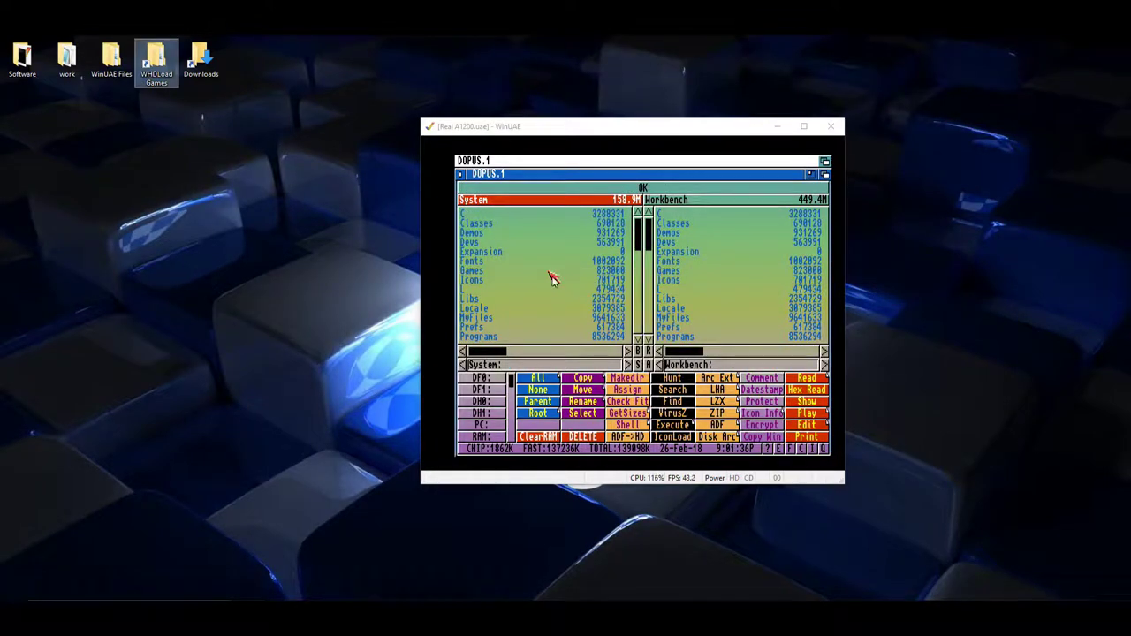
left_click(550, 279)
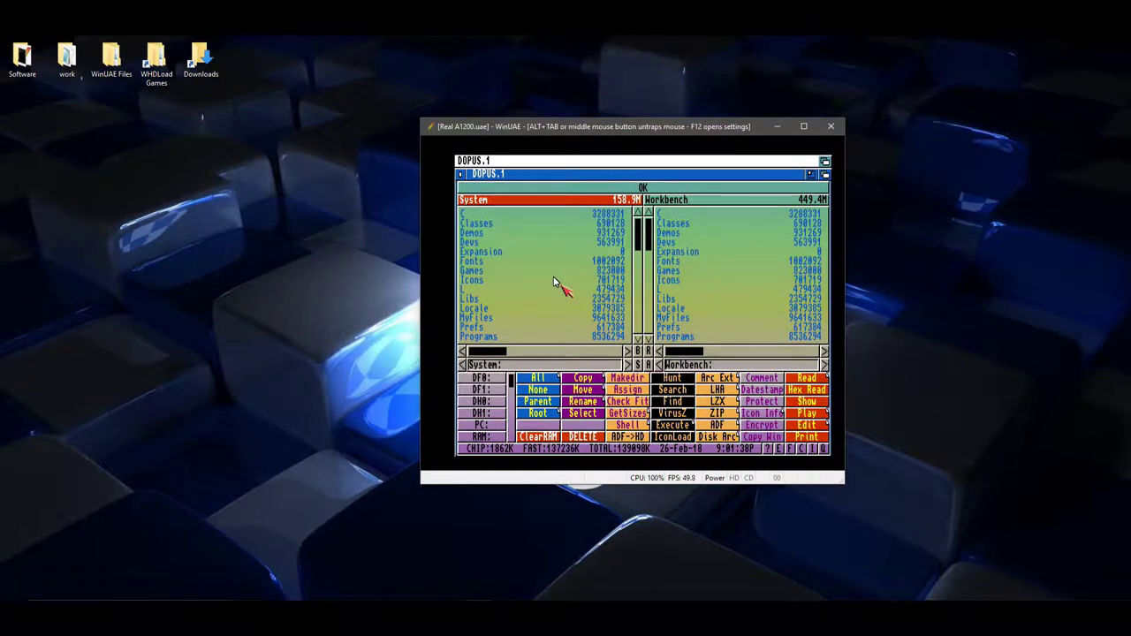
key("F12")
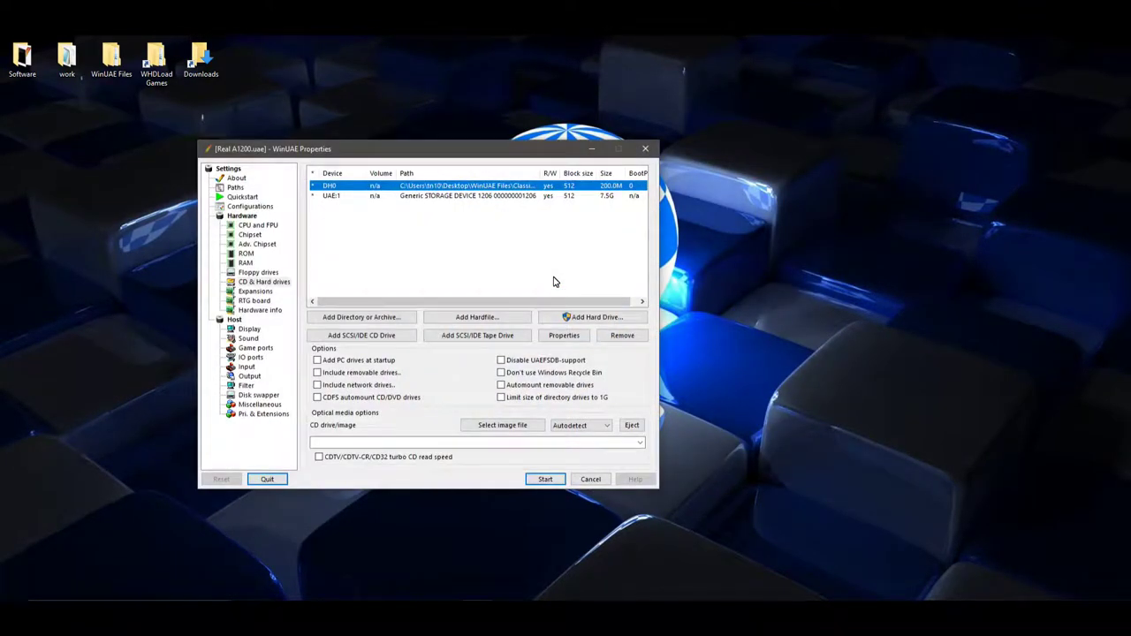
key("Delete")
key("Delete")
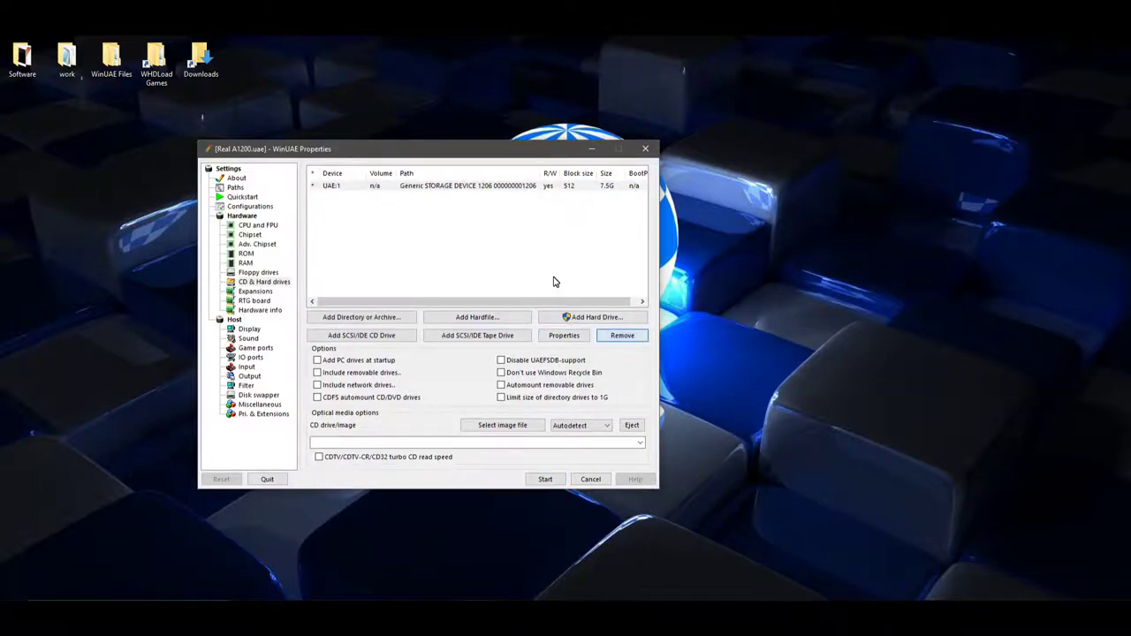
Step: Begin a new hard drive entry in the emptied drive list, using the 7.5G RDB Generic STORAGE DEVICE memory card
left_click(594, 316)
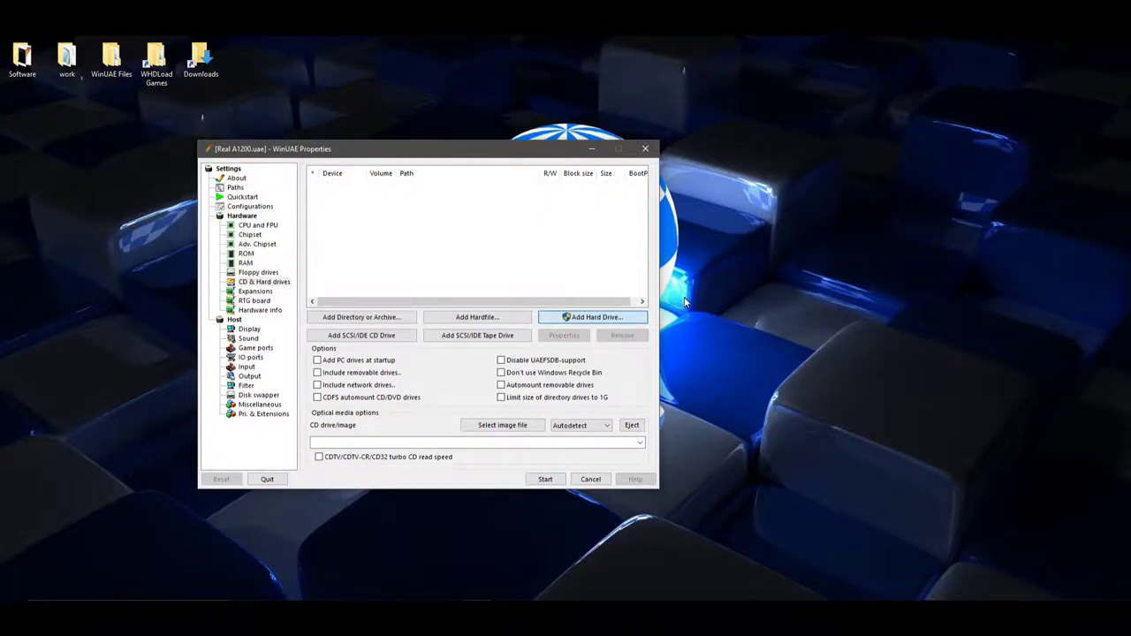
key("alt+Down")
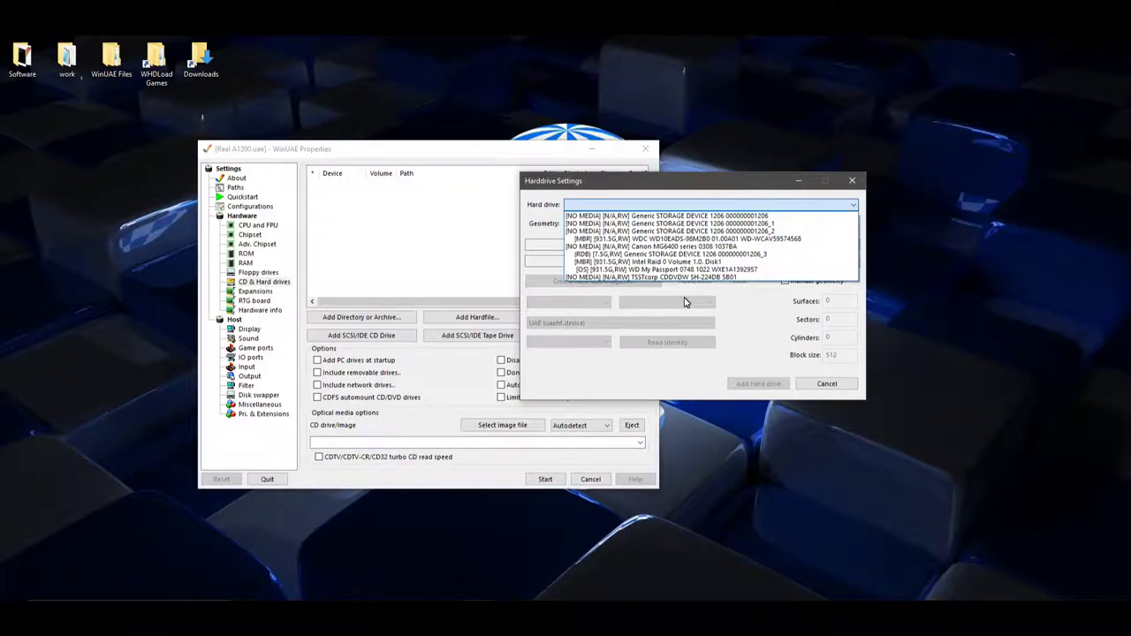
key("Down")
key("Down")
key("Down")
key("Down")
key("Down")
key("Down")
key("Up")
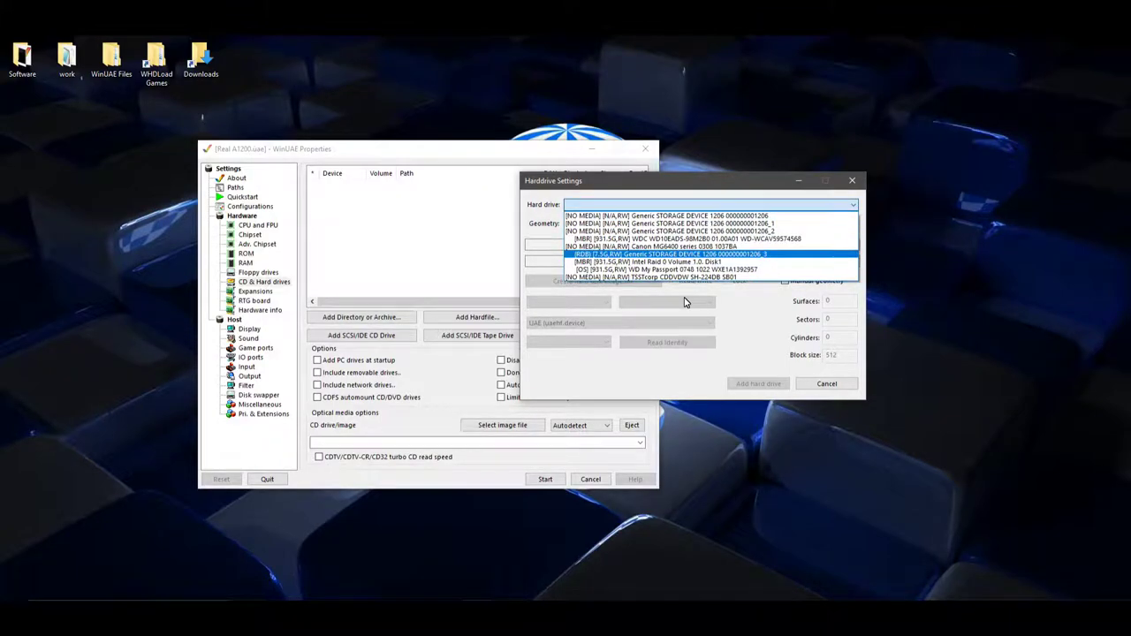
key("Return")
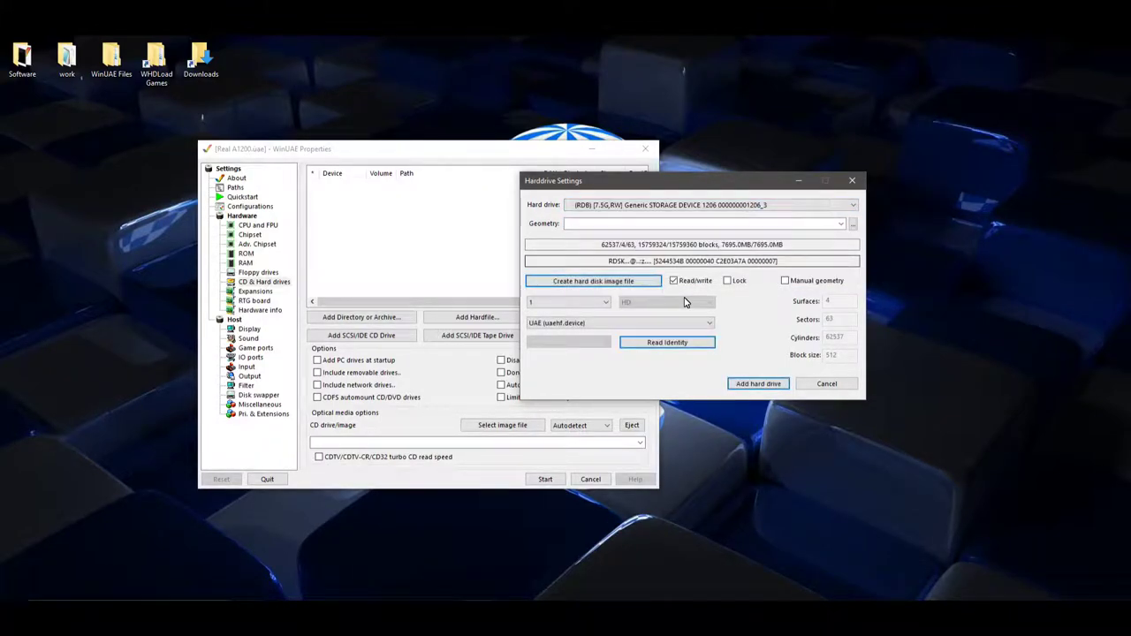
Step: Add the memory card as unit 0 on the IDE (Auto) controller and start the emulation from it
key("Tab")
key("alt+Down")
key("Up")
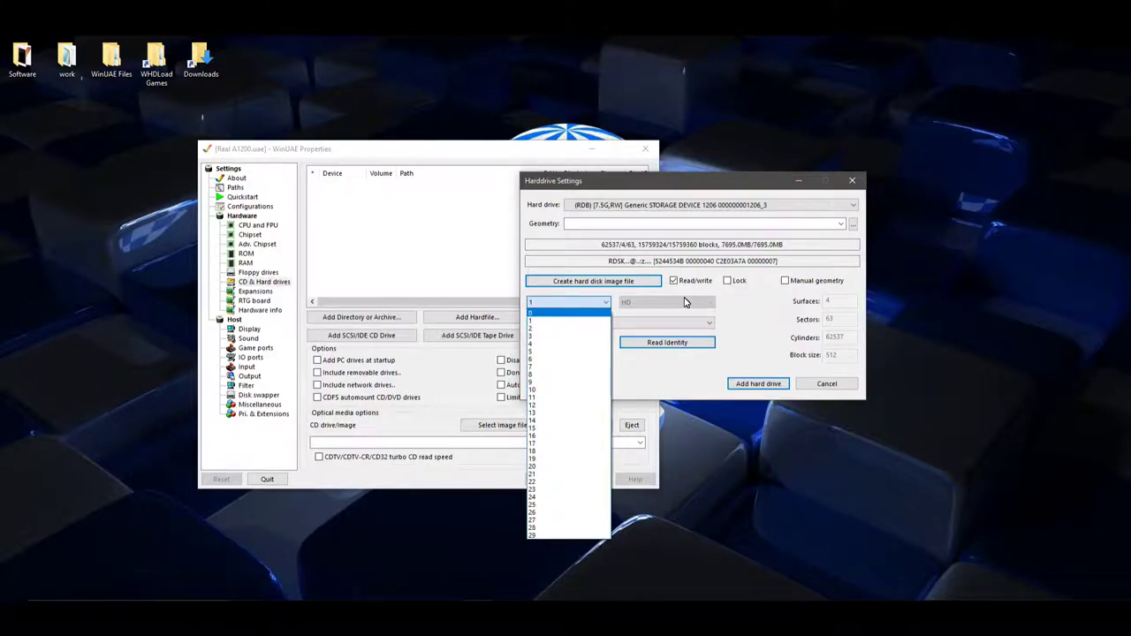
key("Return")
key("Tab")
key("alt+Down")
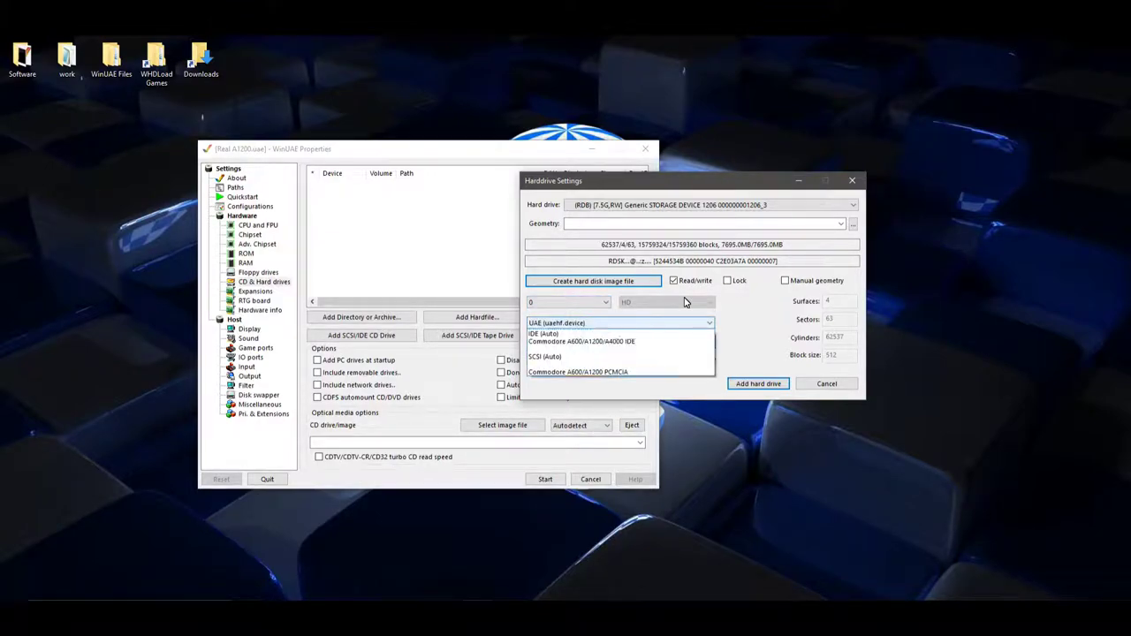
key("Down")
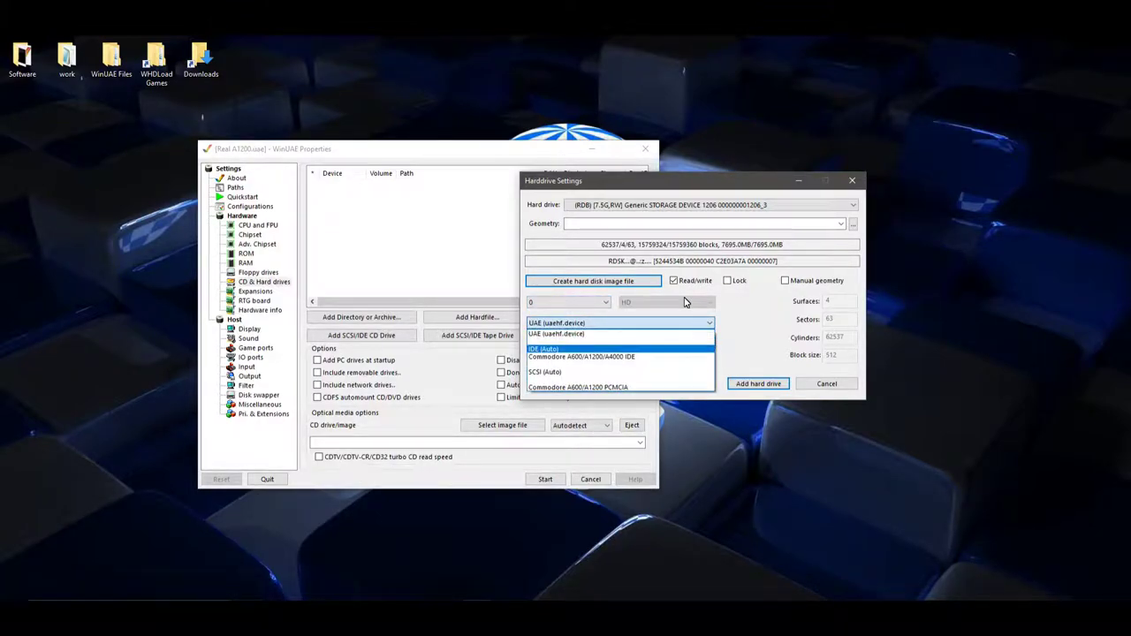
key("Return")
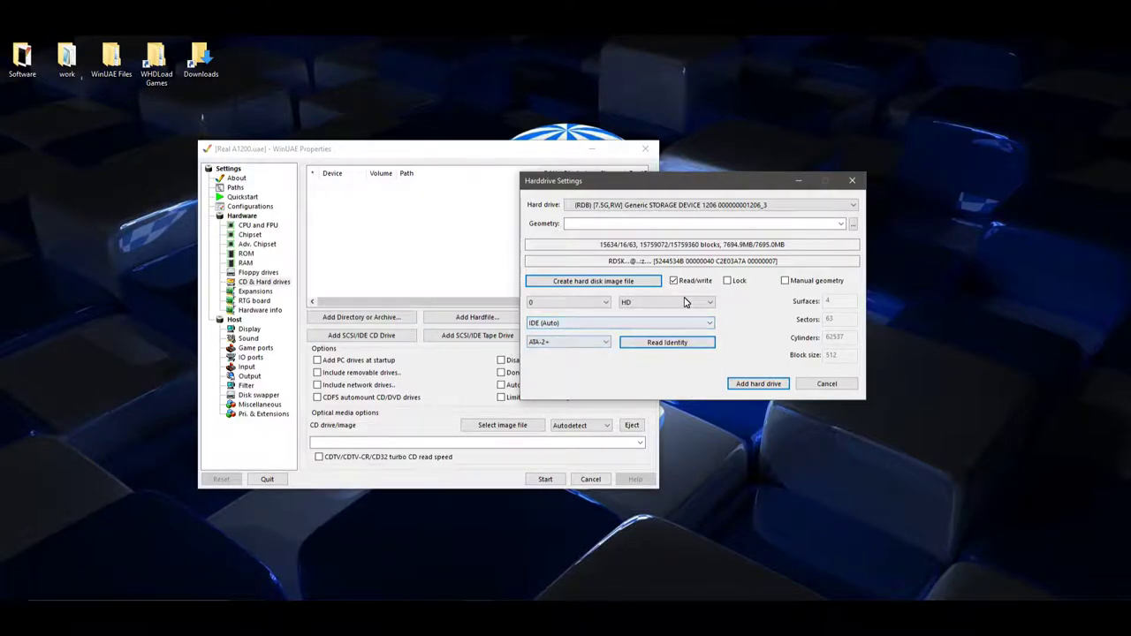
key("Return")
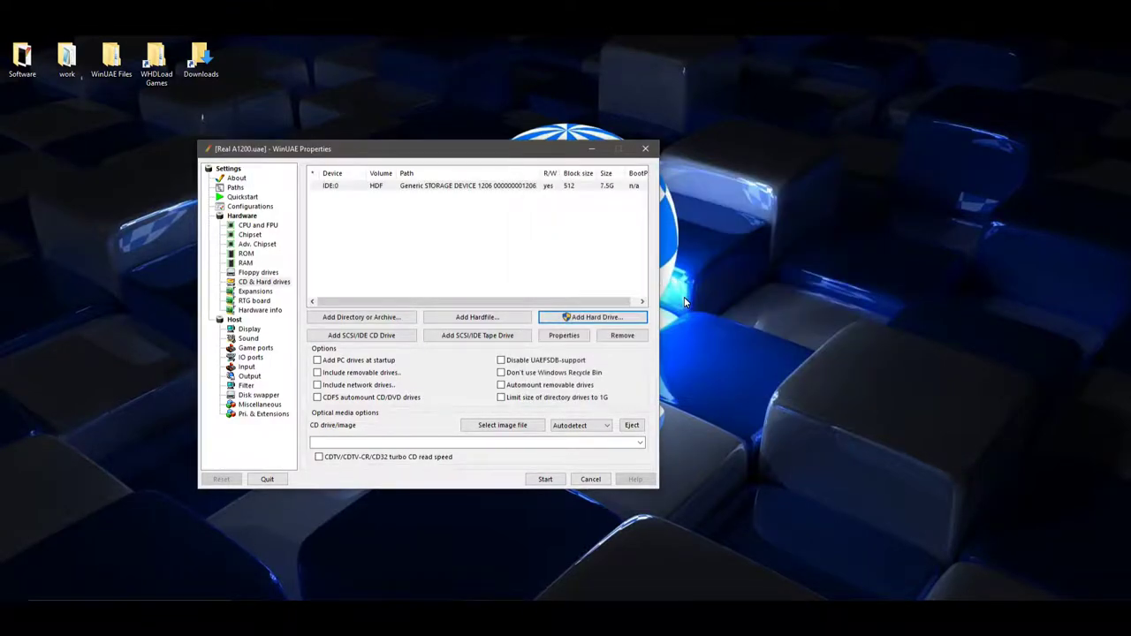
key("Return")
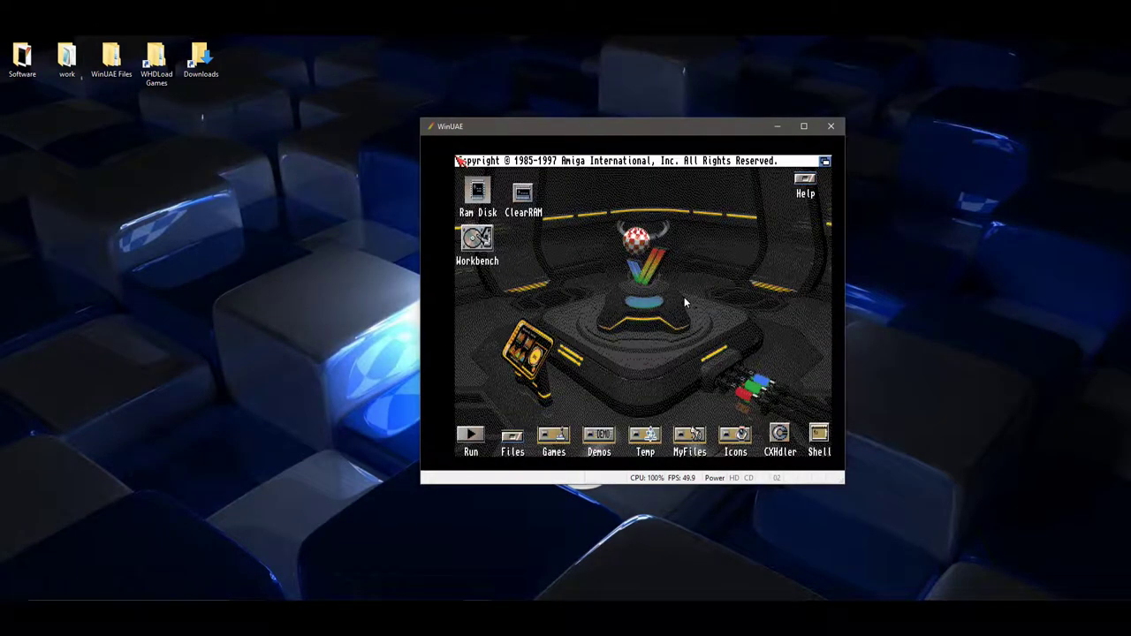
Step: Return to the emulator's hard drive settings, restart the configuration and remove the IDE:0 memory card drive
left_click(685, 303)
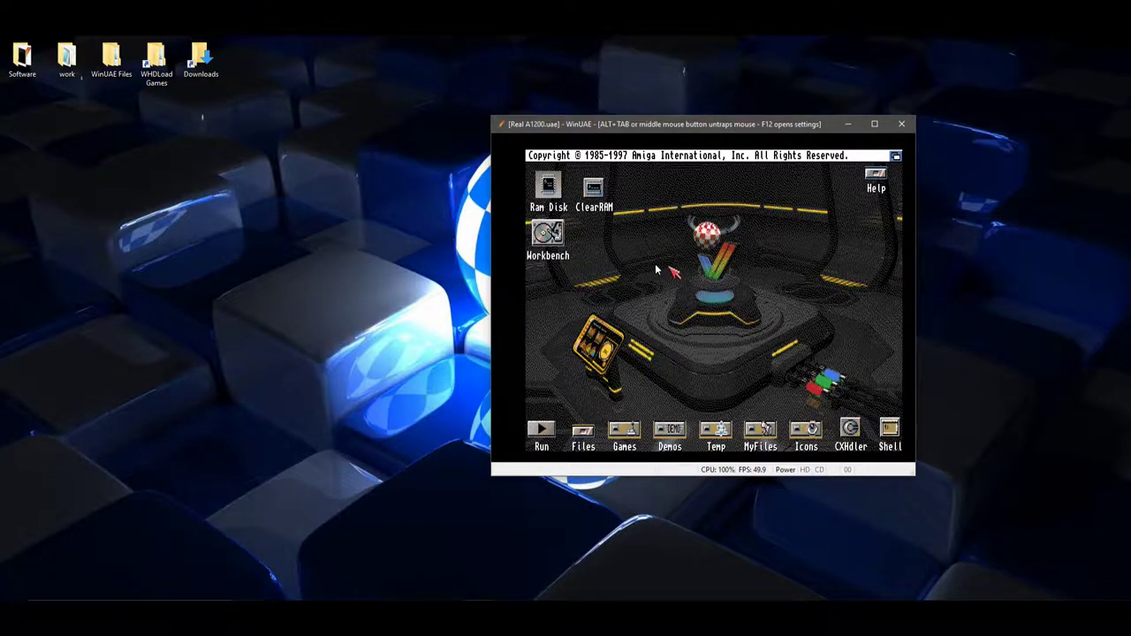
key("F12")
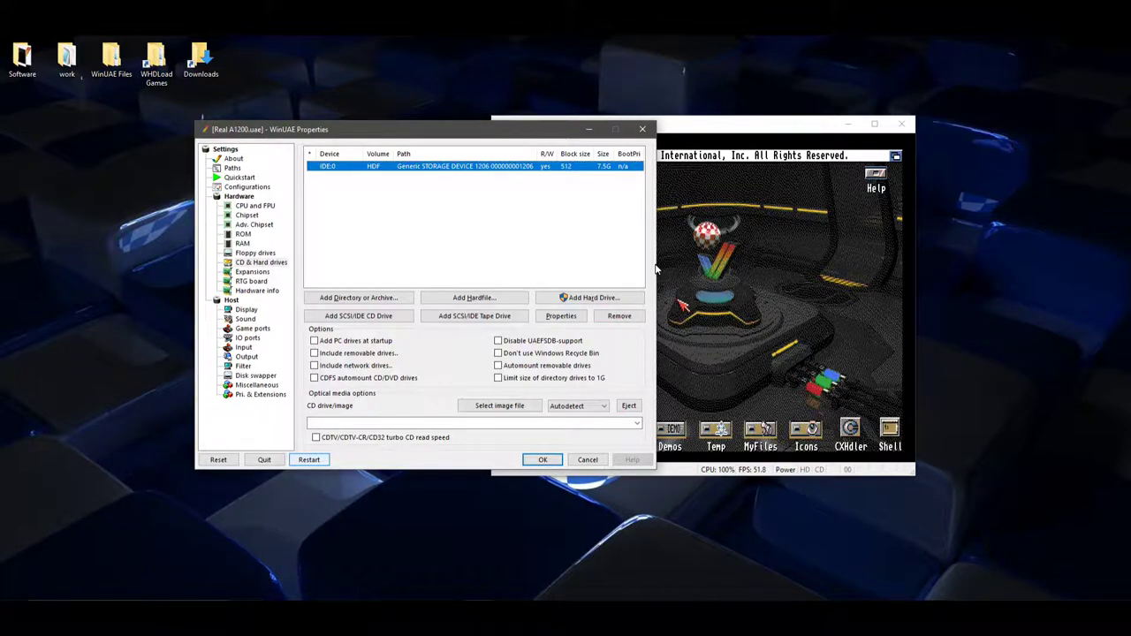
key("Return")
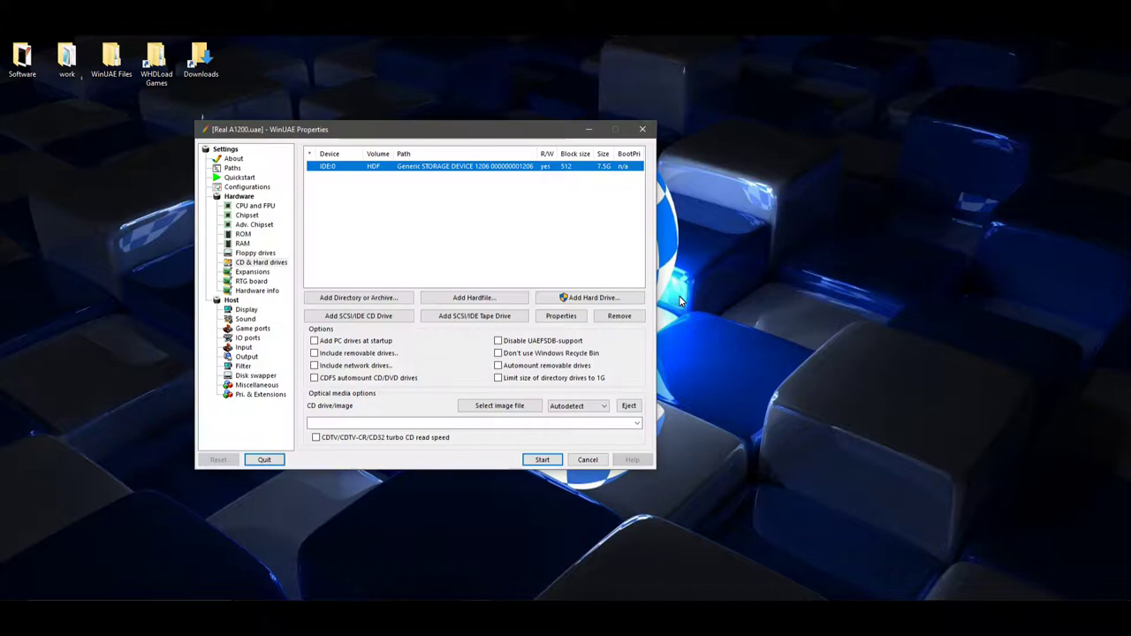
key("Delete")
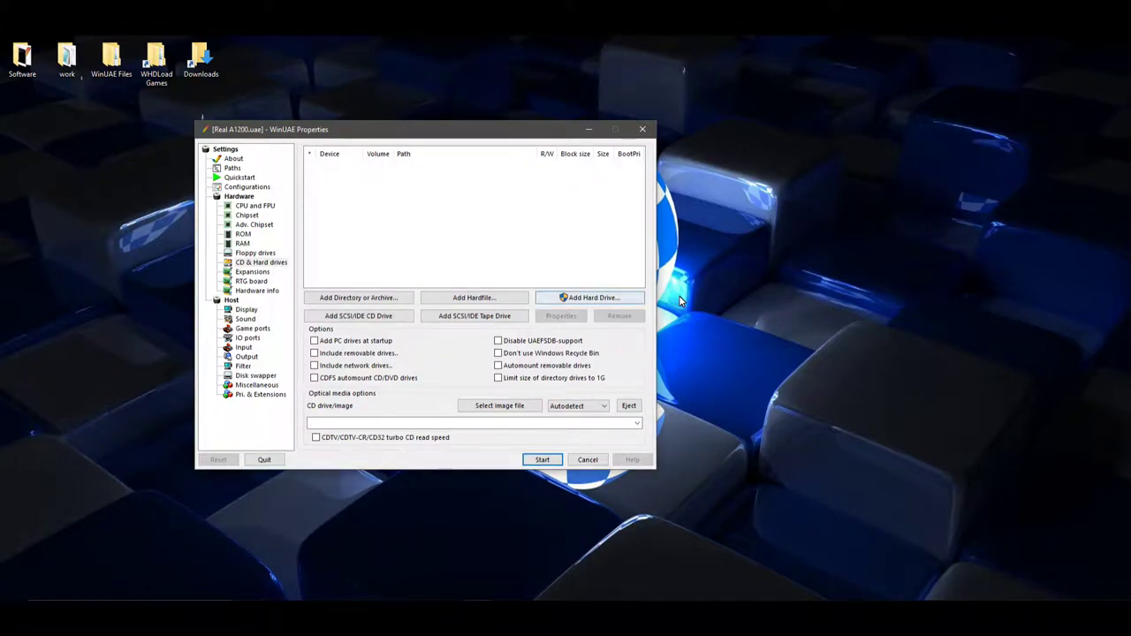
Step: Add the 7.5G RDB Generic STORAGE DEVICE memory card as unit 0 on the UAE (uaehf.device) controller
key("Return")
key("Down")
key("Down")
key("Down")
key("Down")
key("Down")
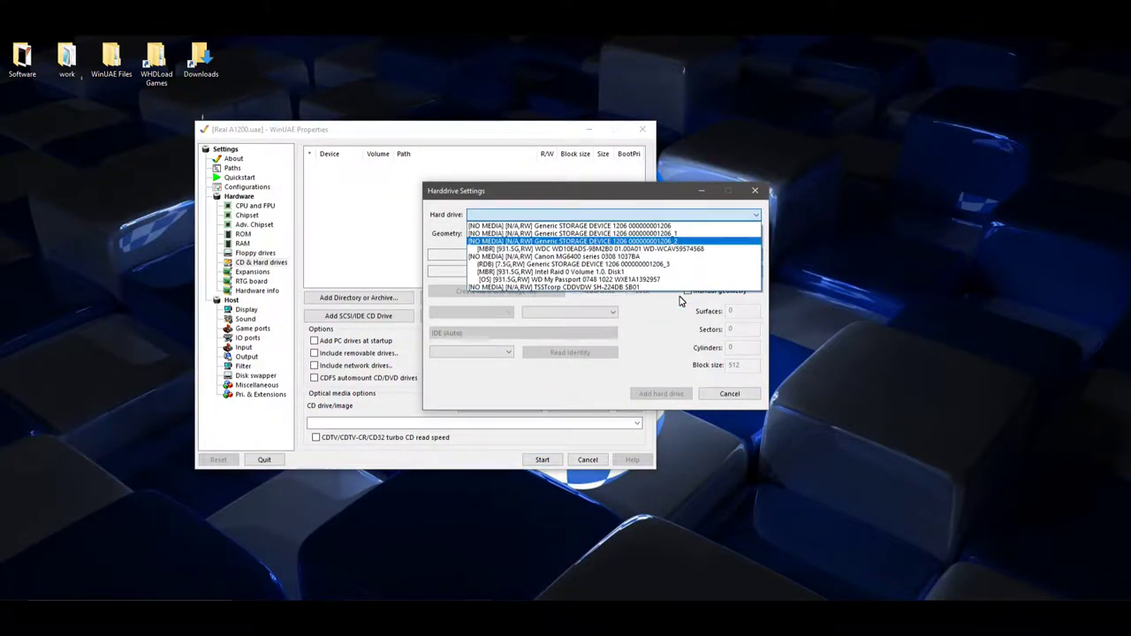
key("Return")
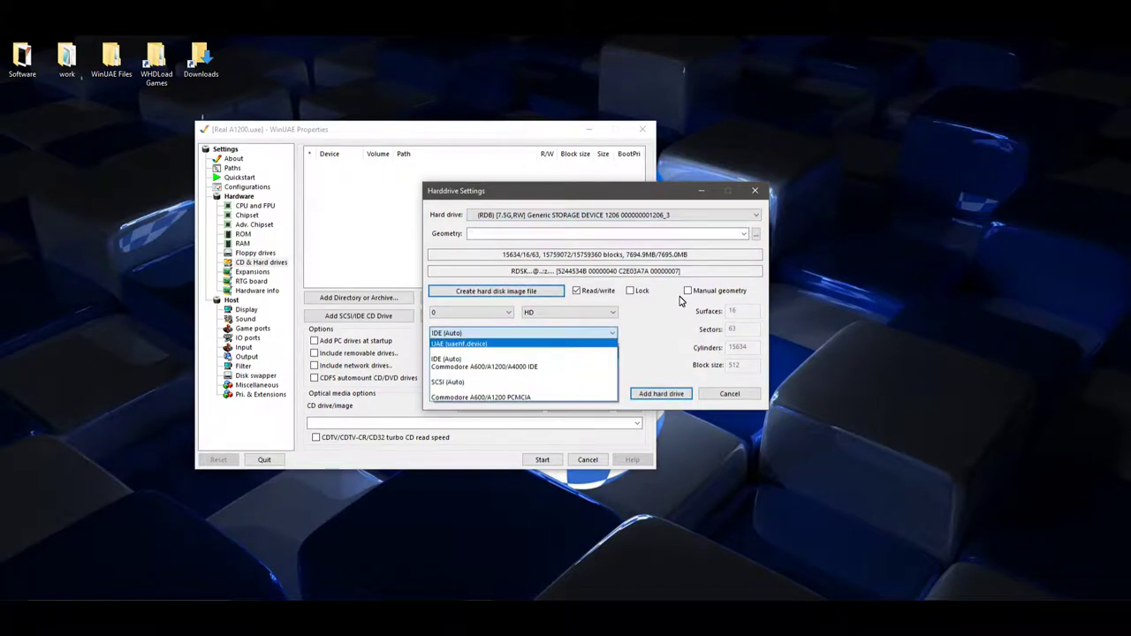
key("Return")
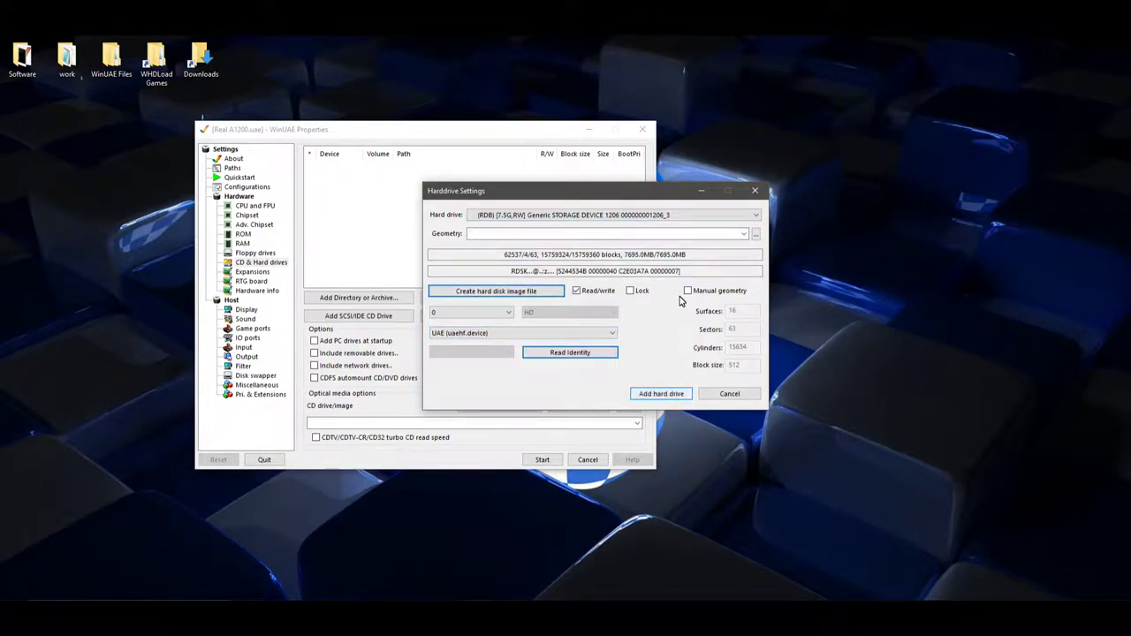
key("Return")
Step: Begin a directory drive with device name and volume label work, and make it non-bootable
key("shift+Tab")
key("shift+Tab")
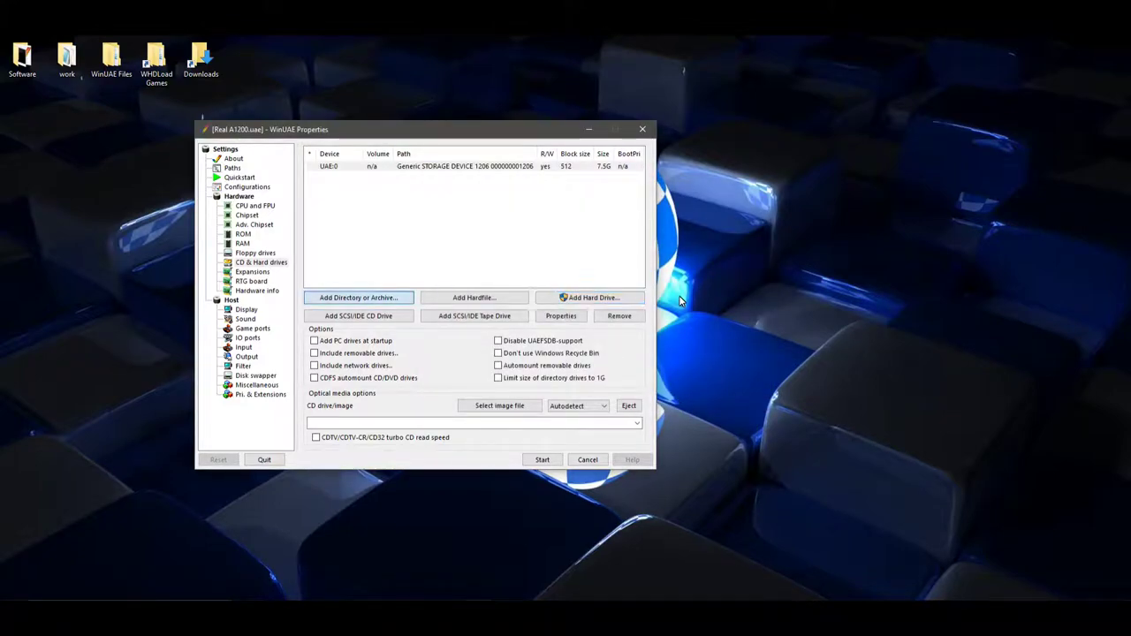
key("Return")
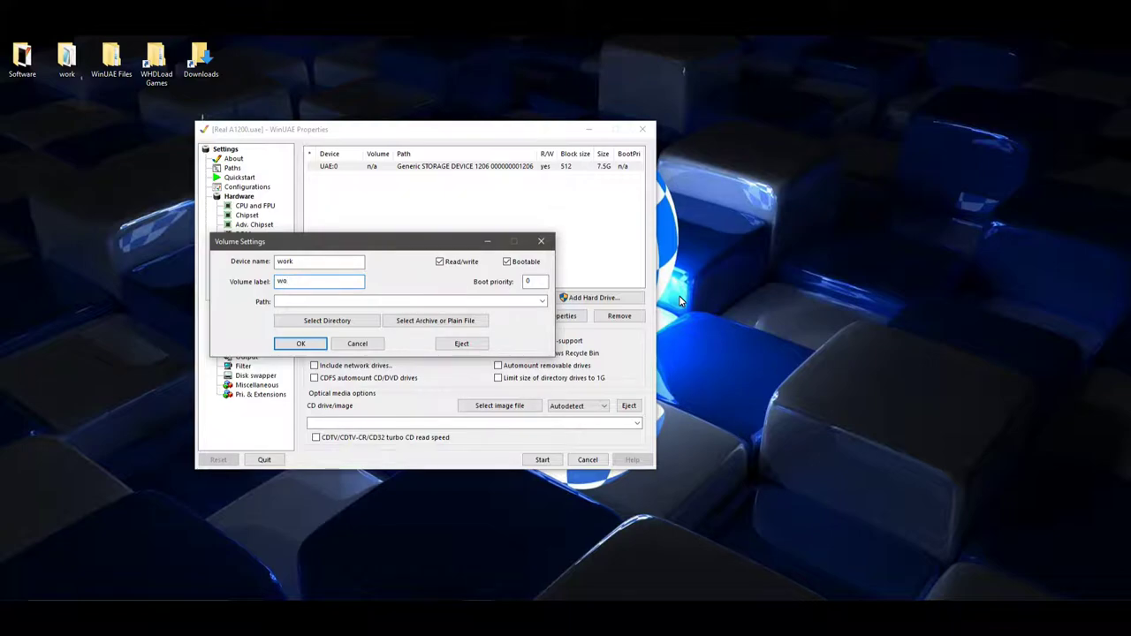
key("Tab")
key("Tab")
key("Tab")
key("Tab")
key("Tab")
key("space")
Step: Set the desktop's work folder as the volume's directory, add it to the drive list and start the emulation
key("Tab")
key("Return")
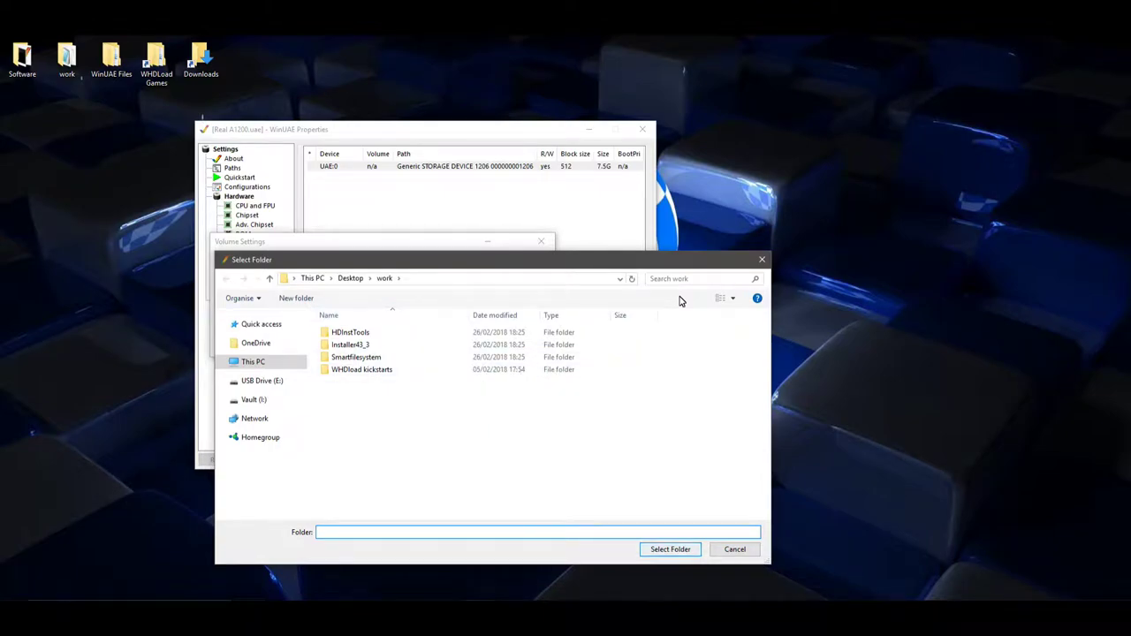
key("Return")
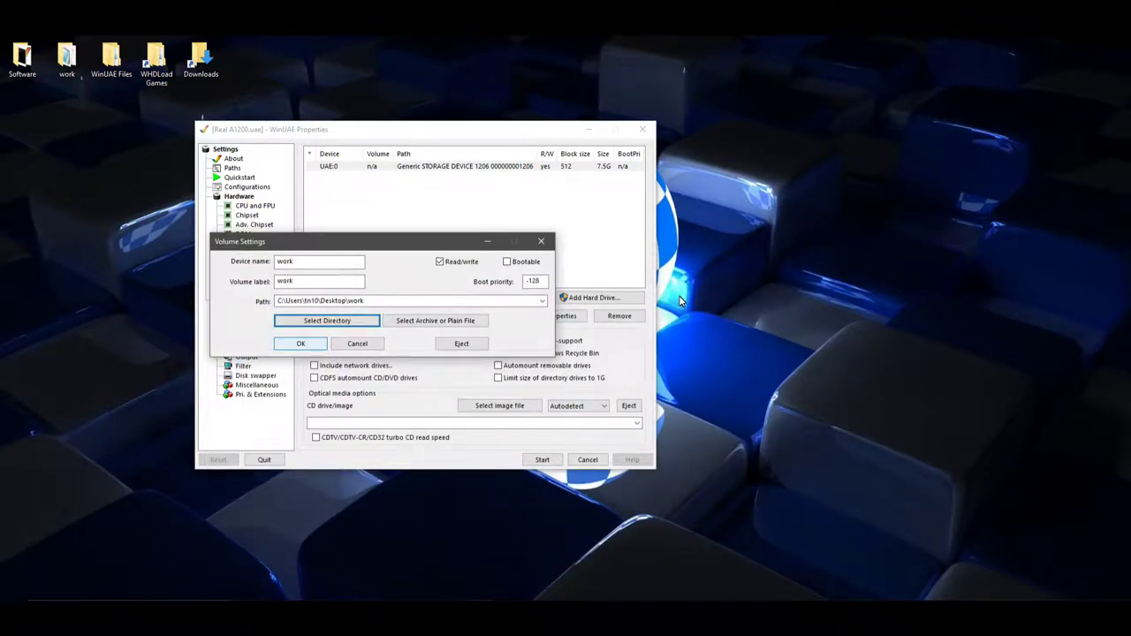
left_click(300, 343)
left_click(540, 460)
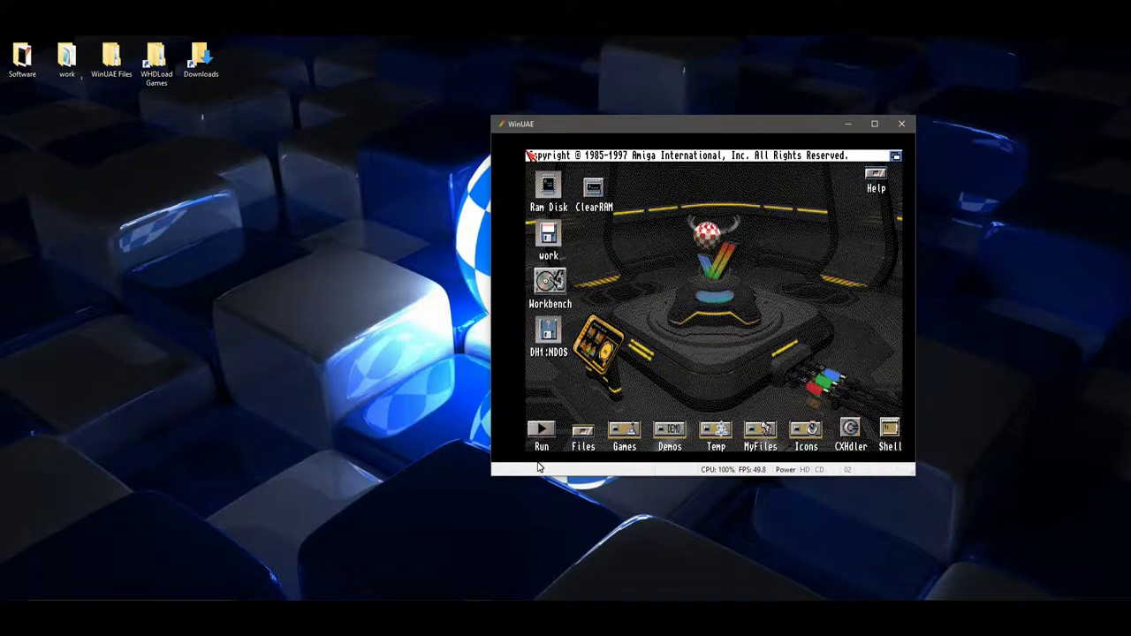
Step: Open a Shell from the System drawer of the Workbench volume
left_click(540, 469)
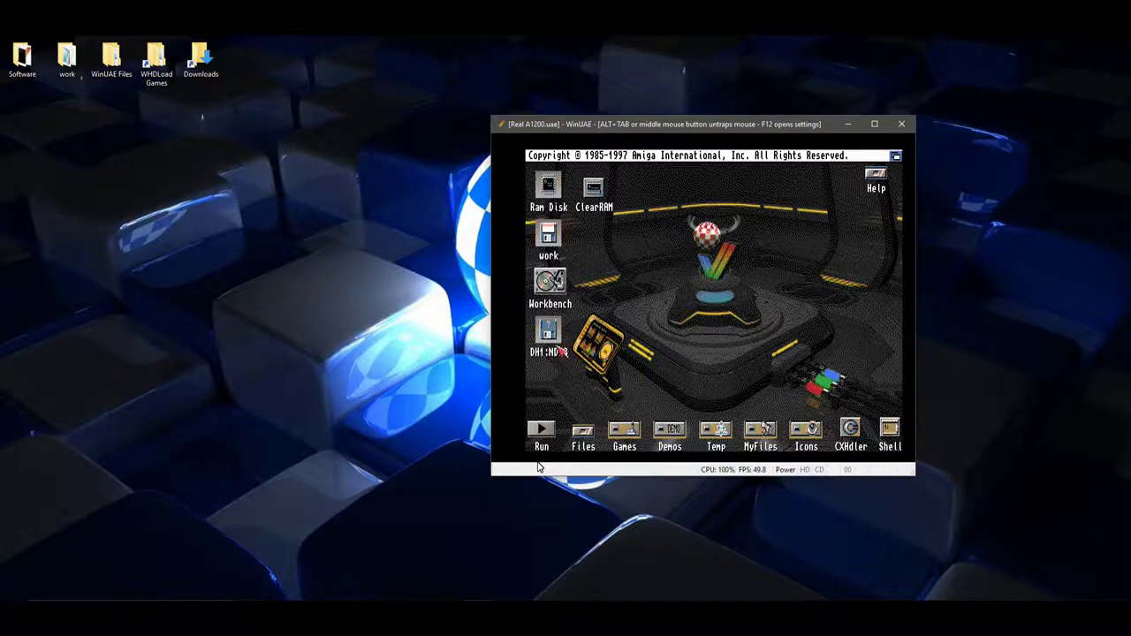
left_click(638, 332)
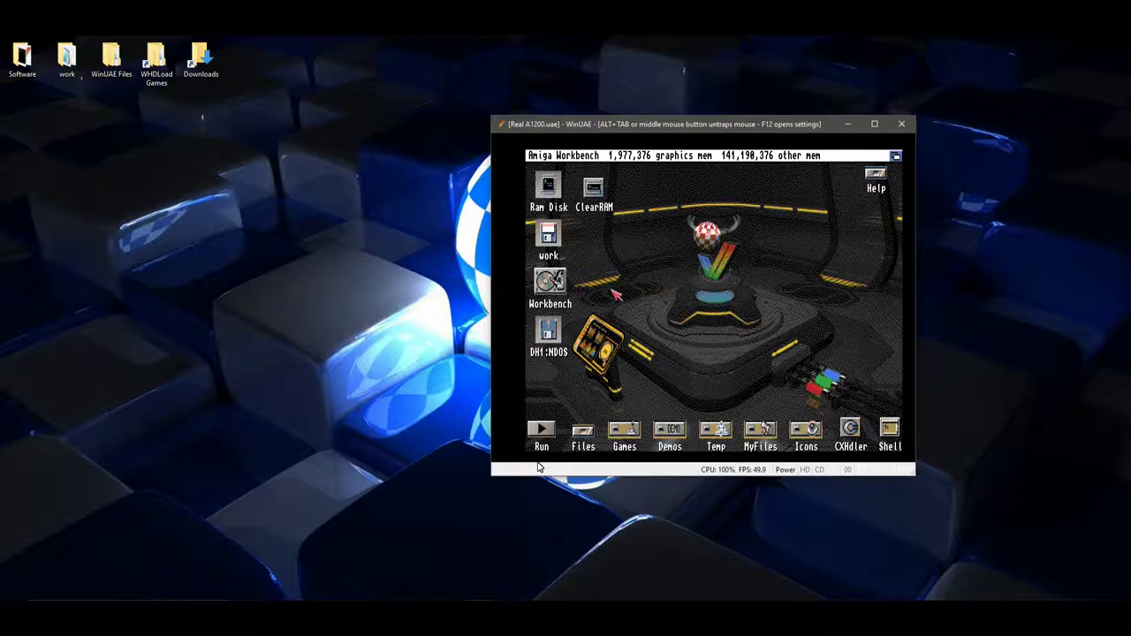
double_click(559, 285)
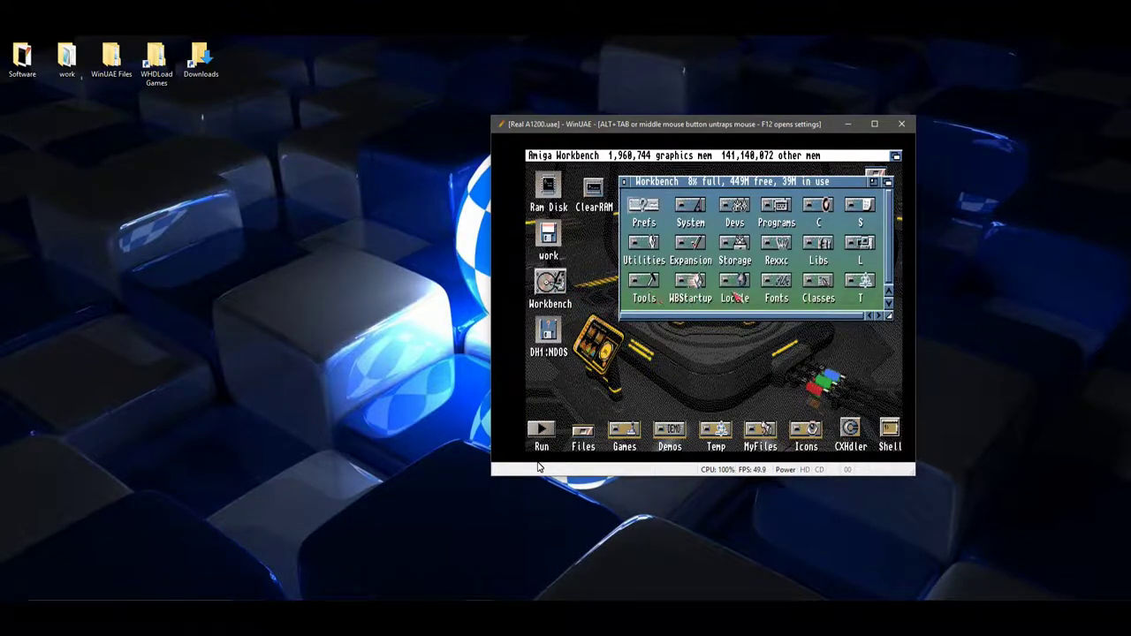
double_click(686, 213)
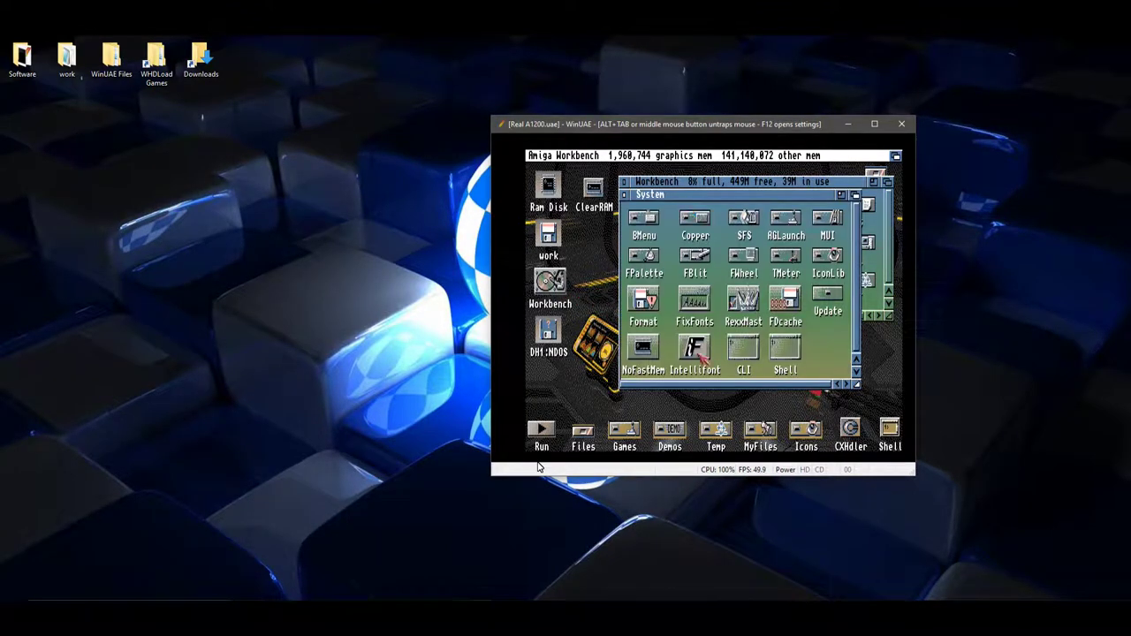
double_click(787, 355)
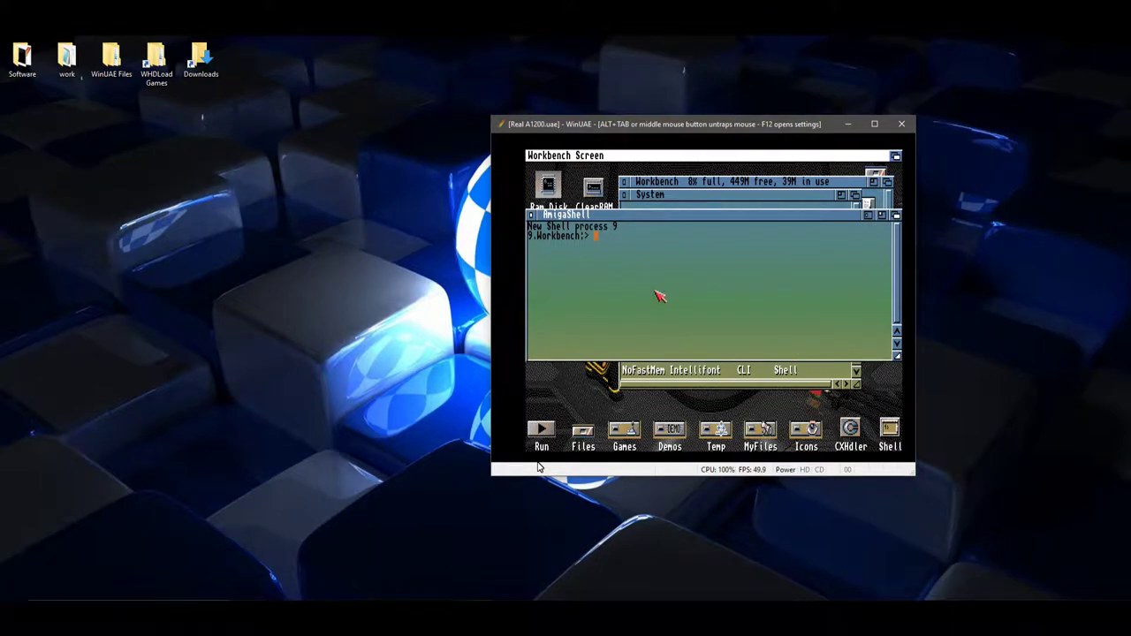
Step: Change the Shell's current directory with cd work:smartfilesystem
type("c")
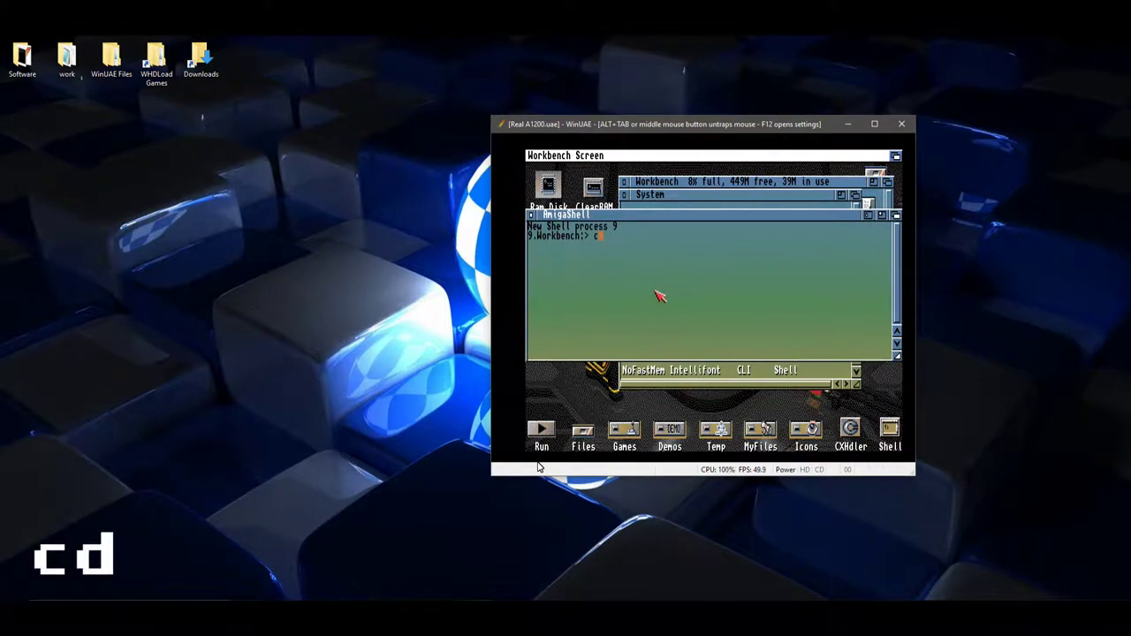
type("d wo")
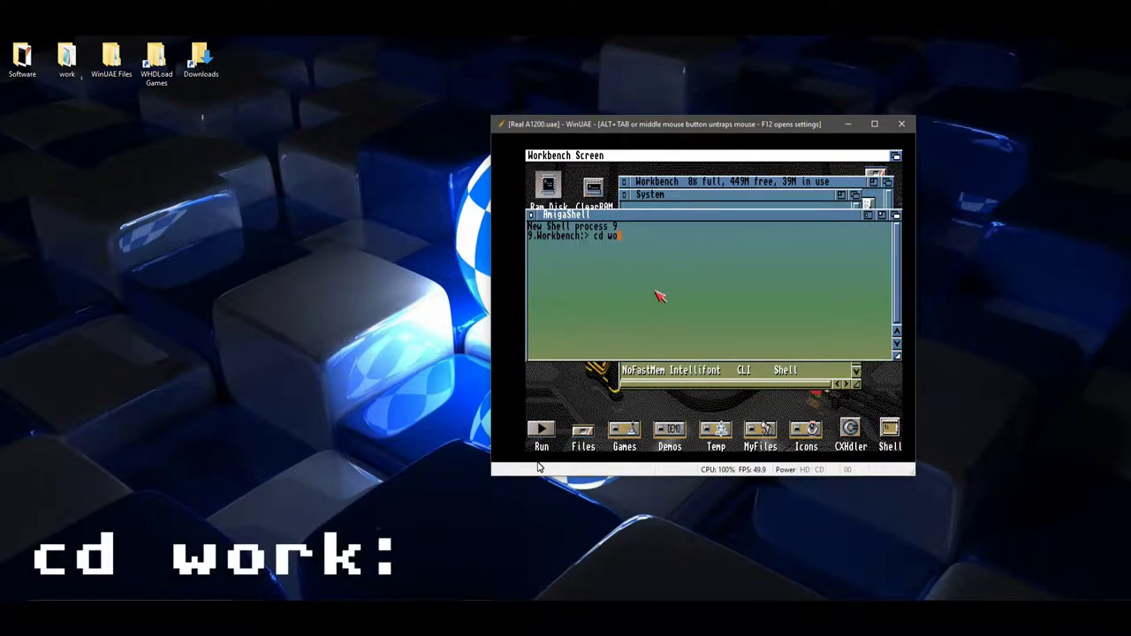
type("rk:")
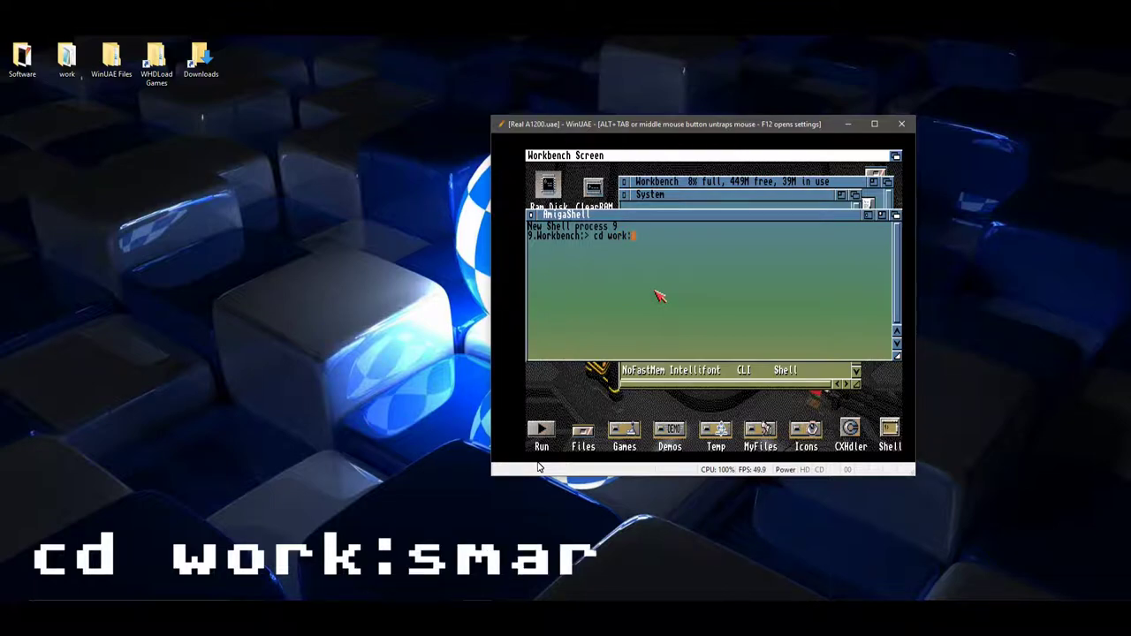
type("sma")
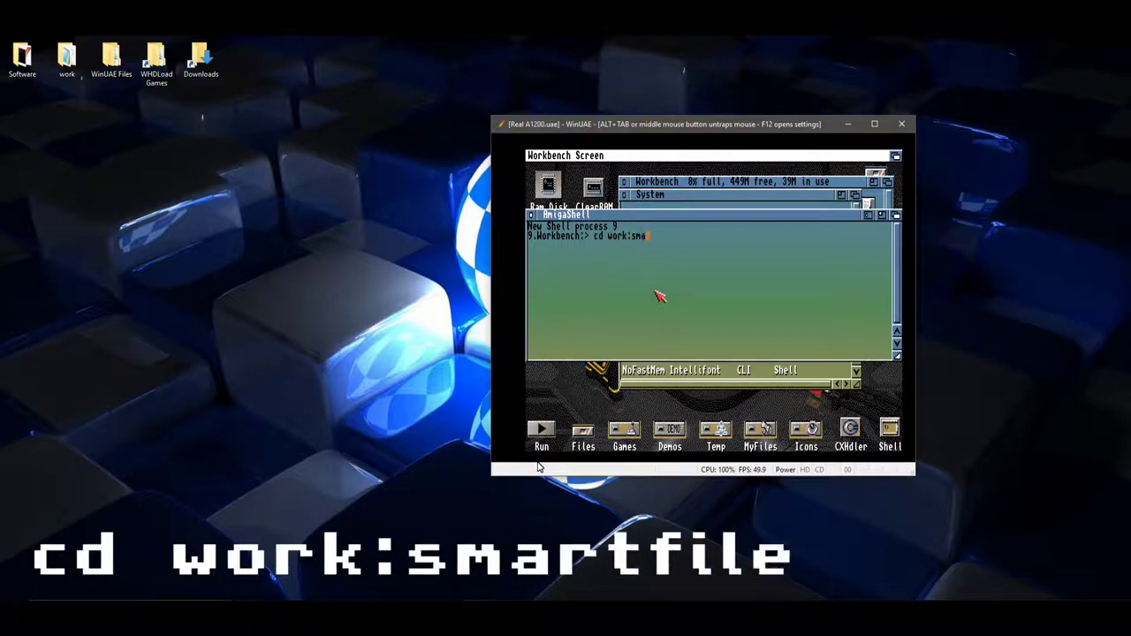
type("rtfilesystem")
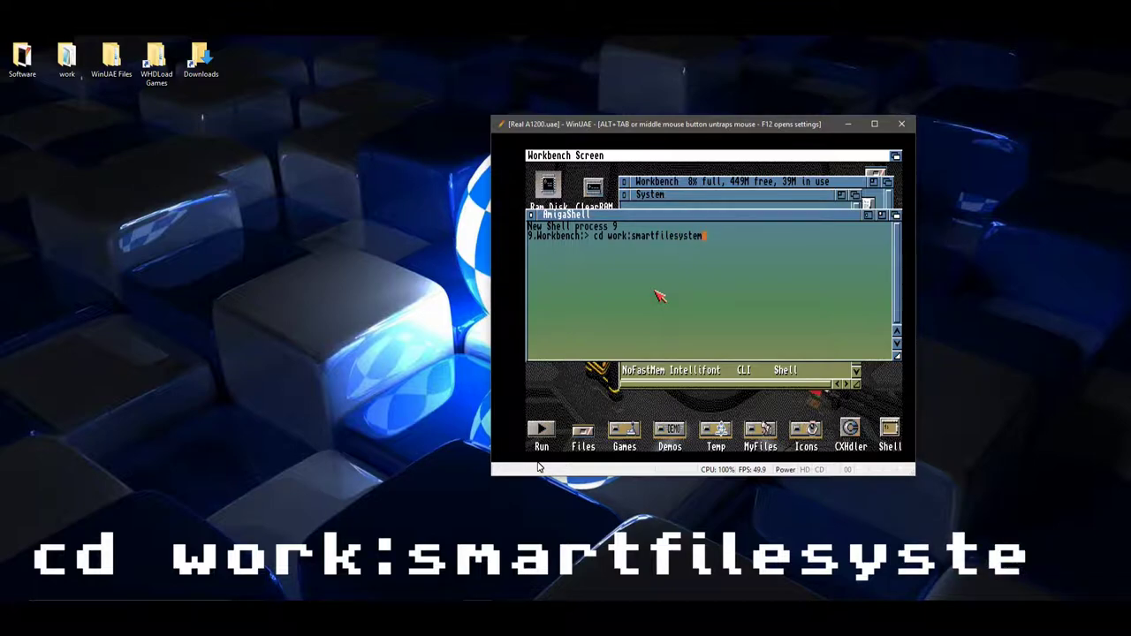
key("Return")
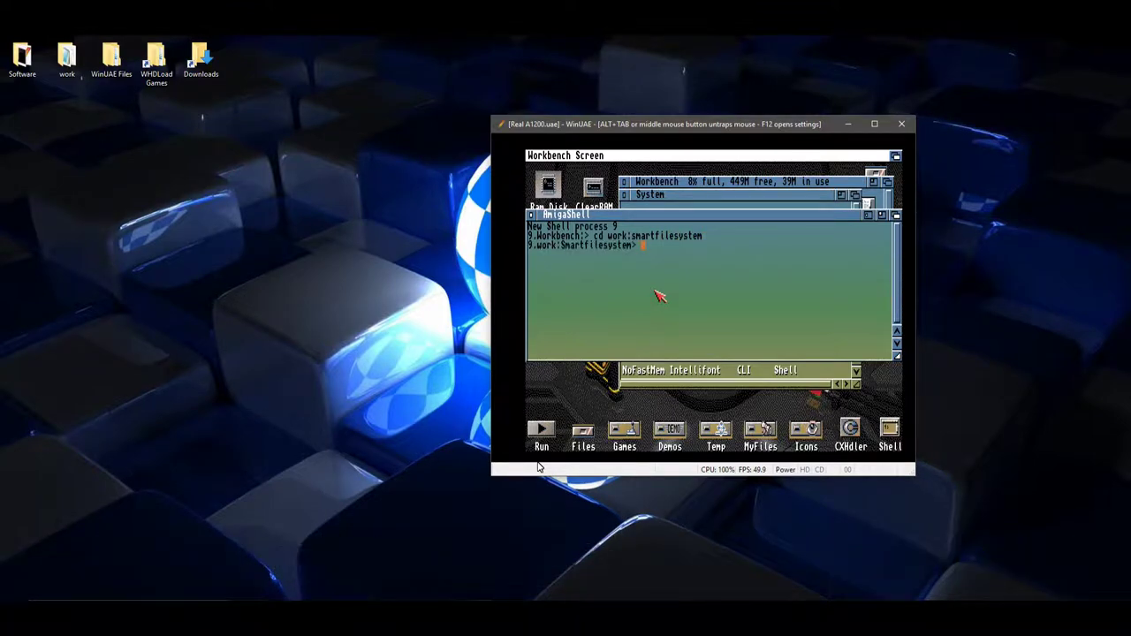
Step: Format the DH1 partition with the name Games by running sfsformat drive DH1: name Games, and confirm the formatting
type("s")
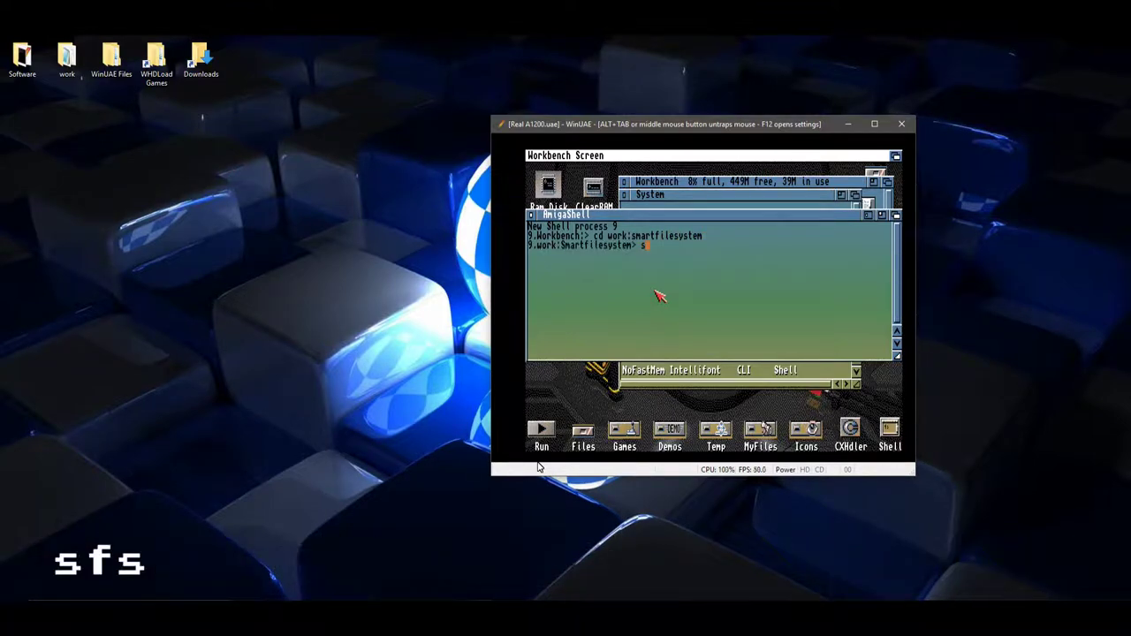
type("fsfor")
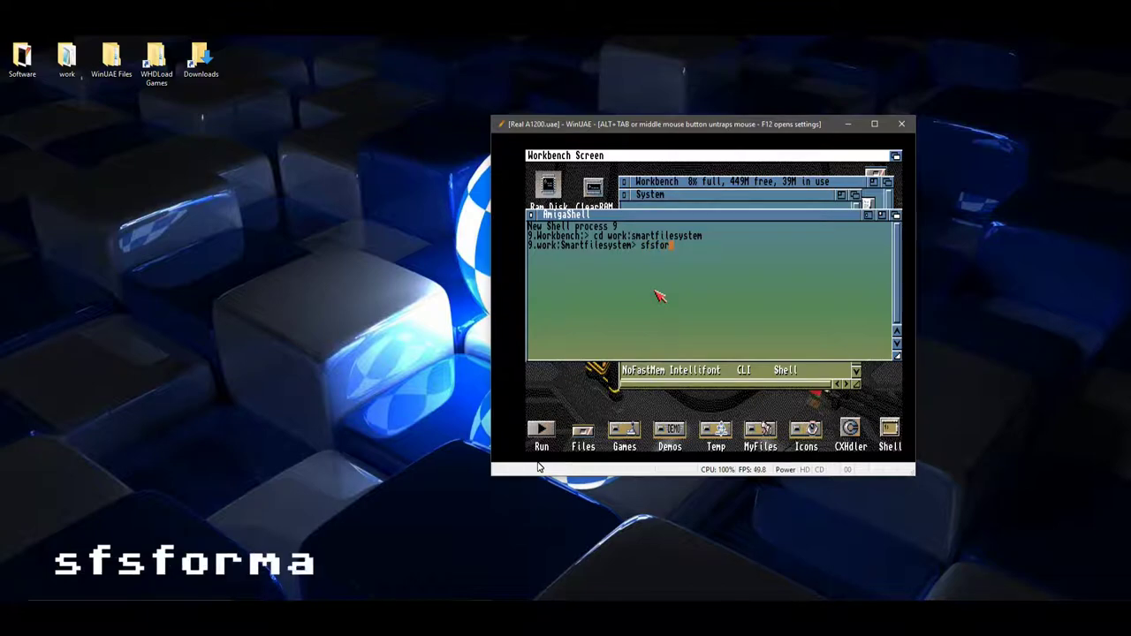
type("mat ")
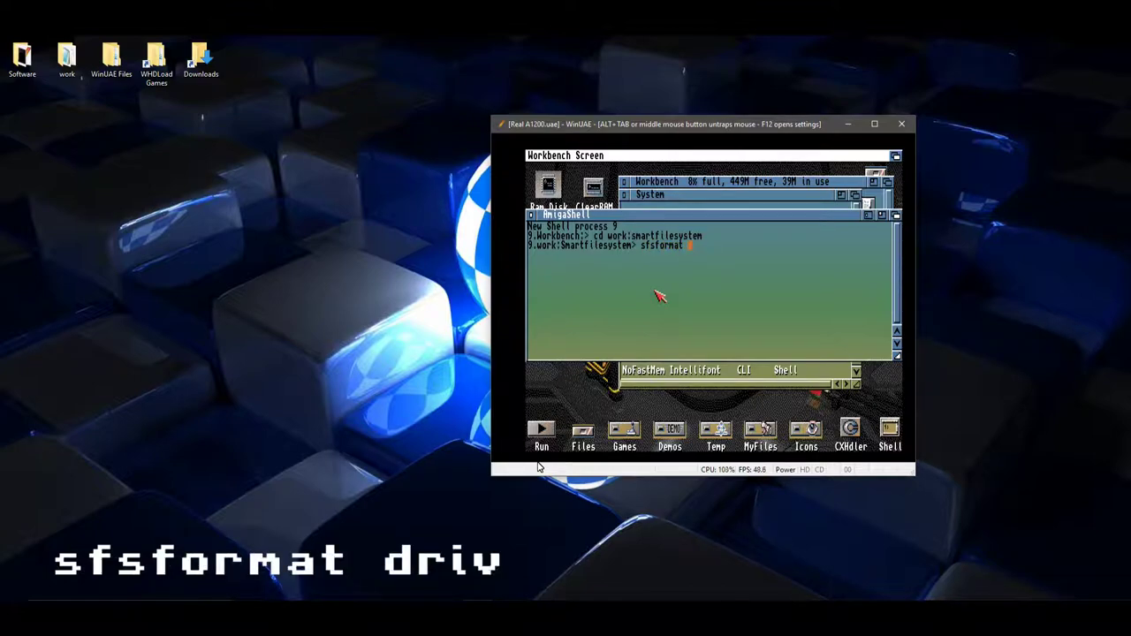
type("drive D")
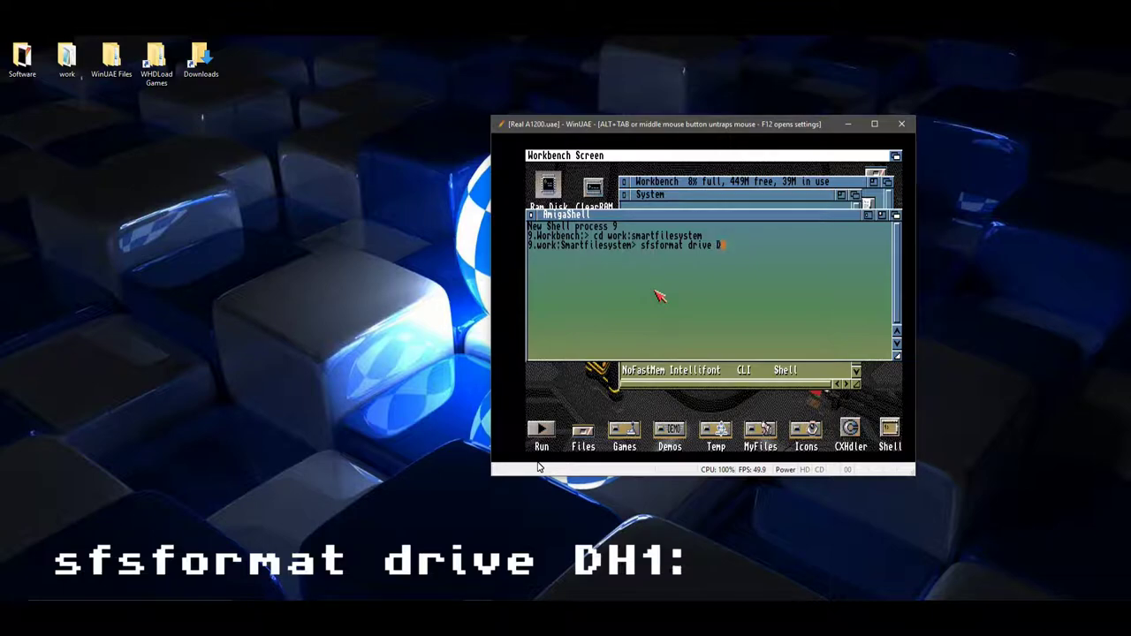
type("H1:")
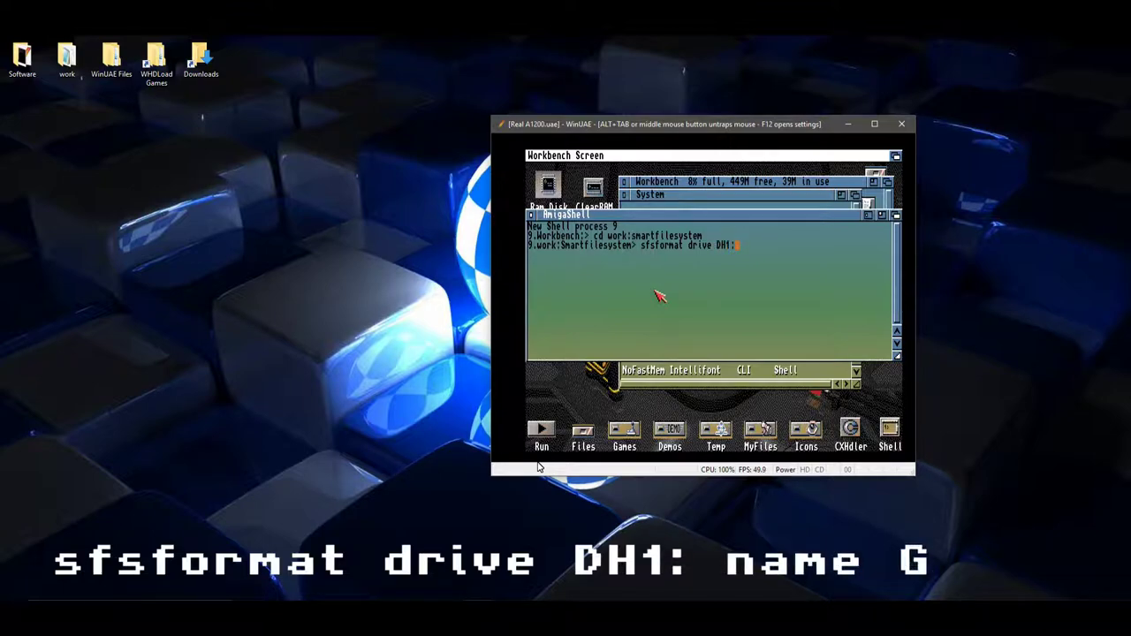
type(" name Games")
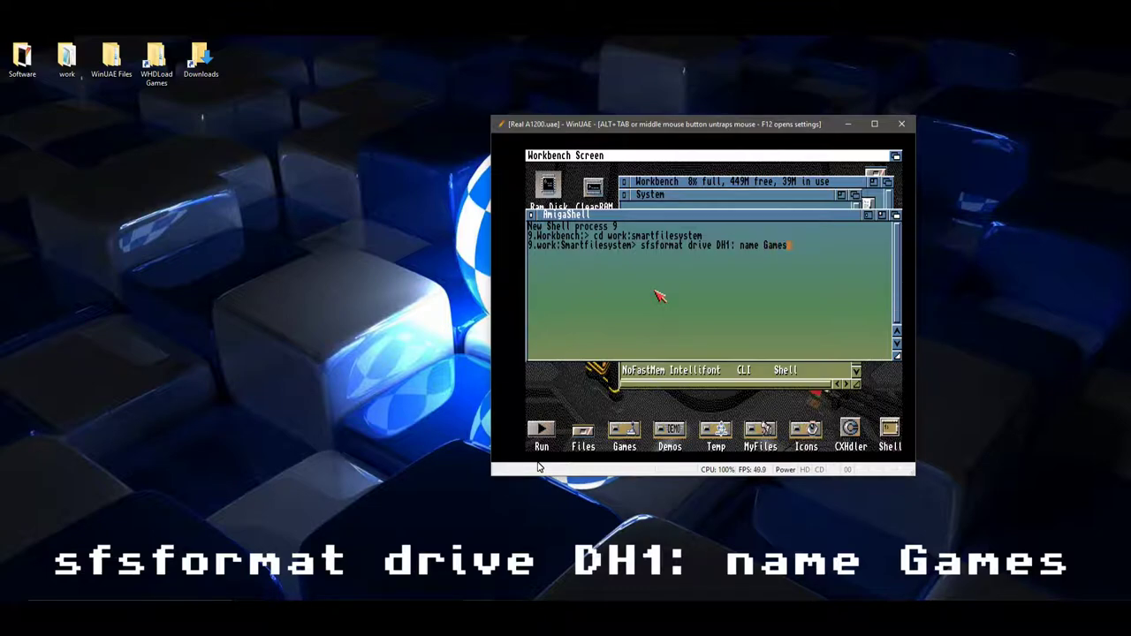
key("Return")
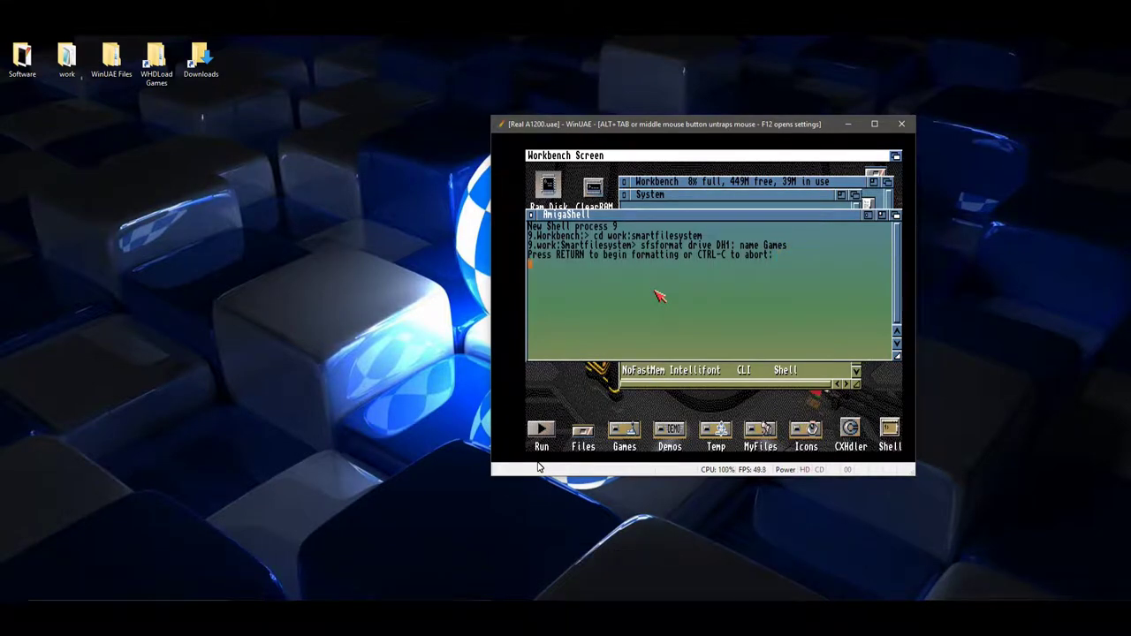
key("Return")
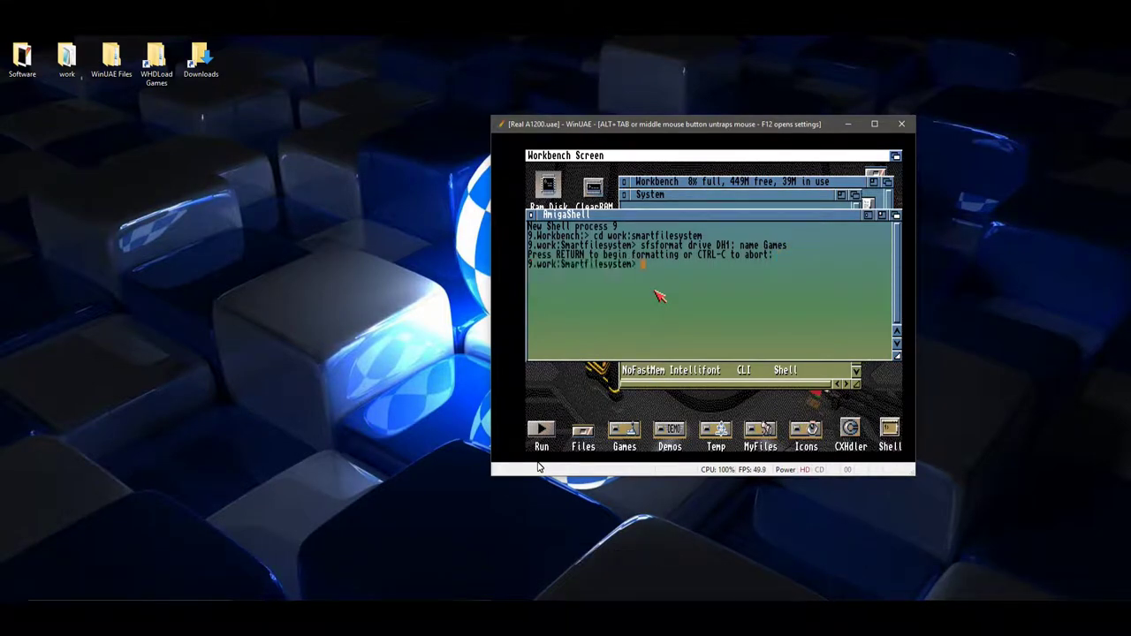
Step: Close the Shell, System and Workbench windows
left_click(532, 216)
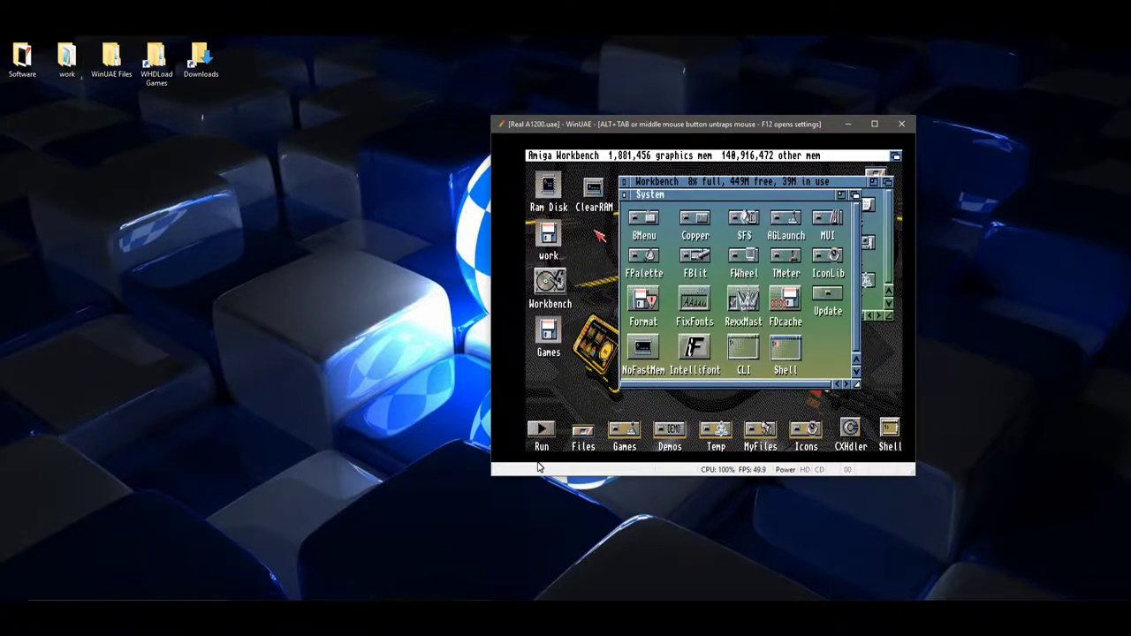
left_click(628, 197)
left_click(626, 183)
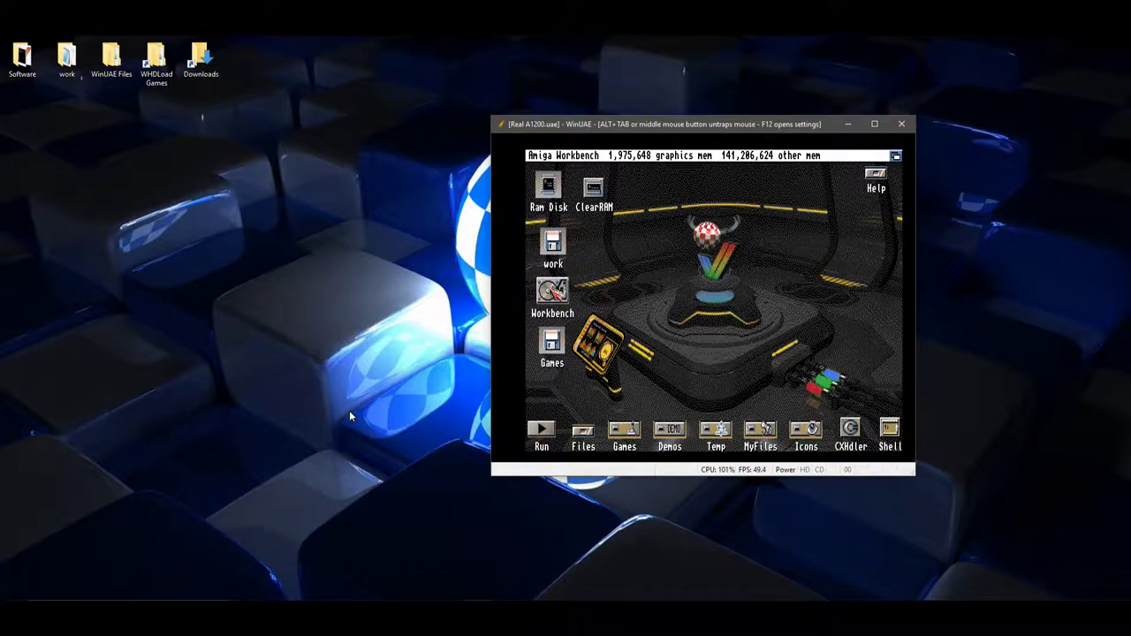
Step: Reopen the Workbench volume's System drawer and launch a new Shell session from it
double_click(549, 290)
double_click(693, 214)
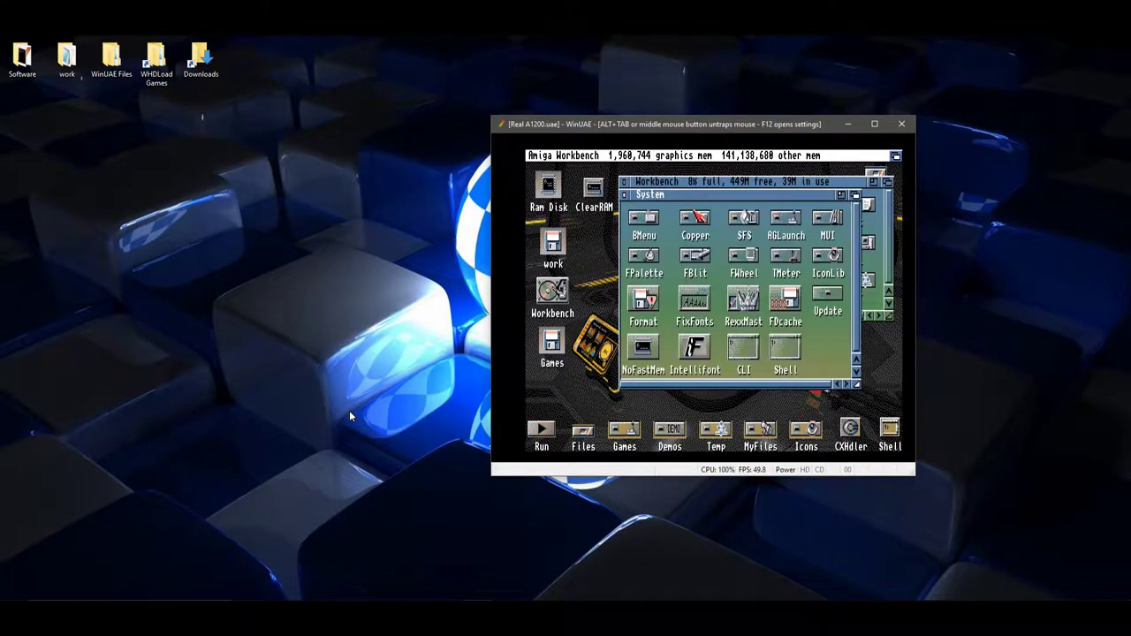
double_click(784, 349)
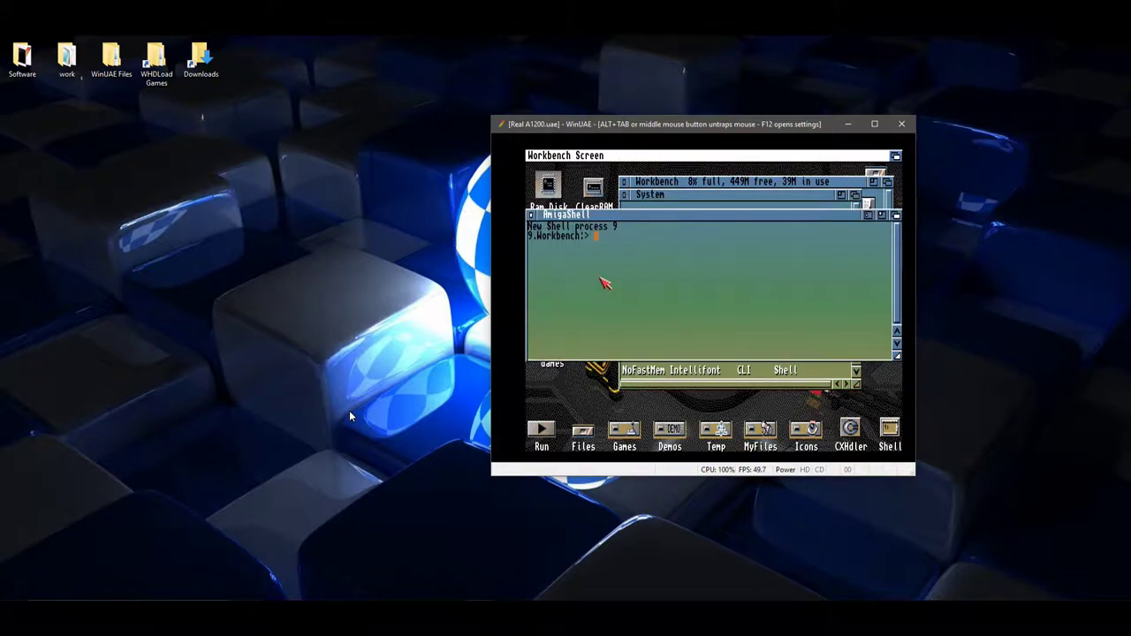
Step: Check the installed SCSI driver's version by running version scsi.device in the Shell
type("version ")
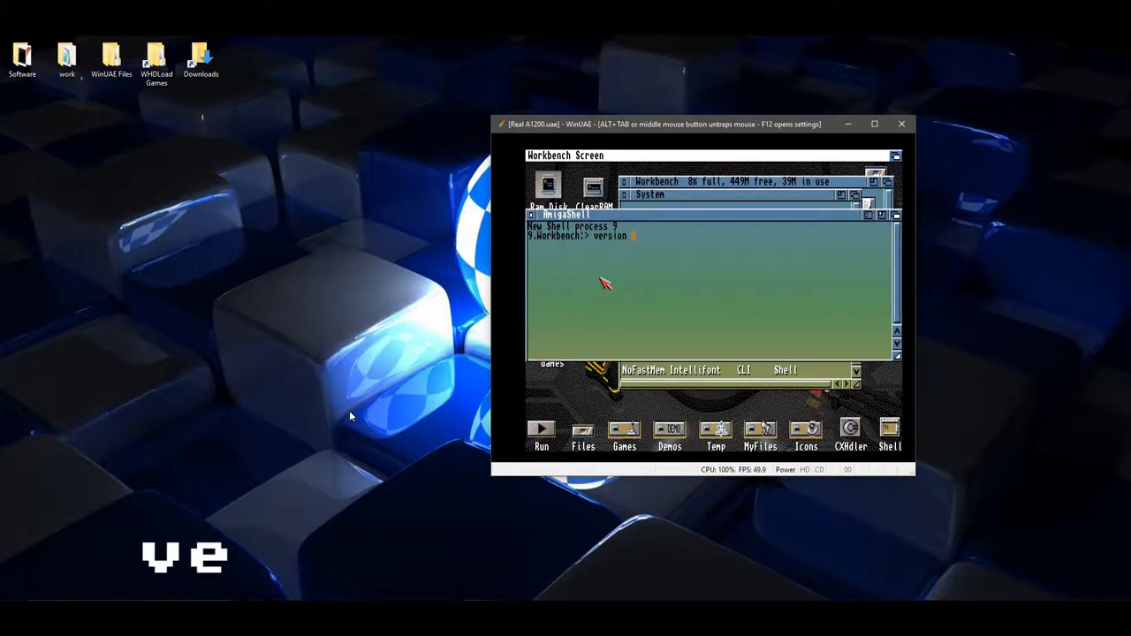
type("scsi")
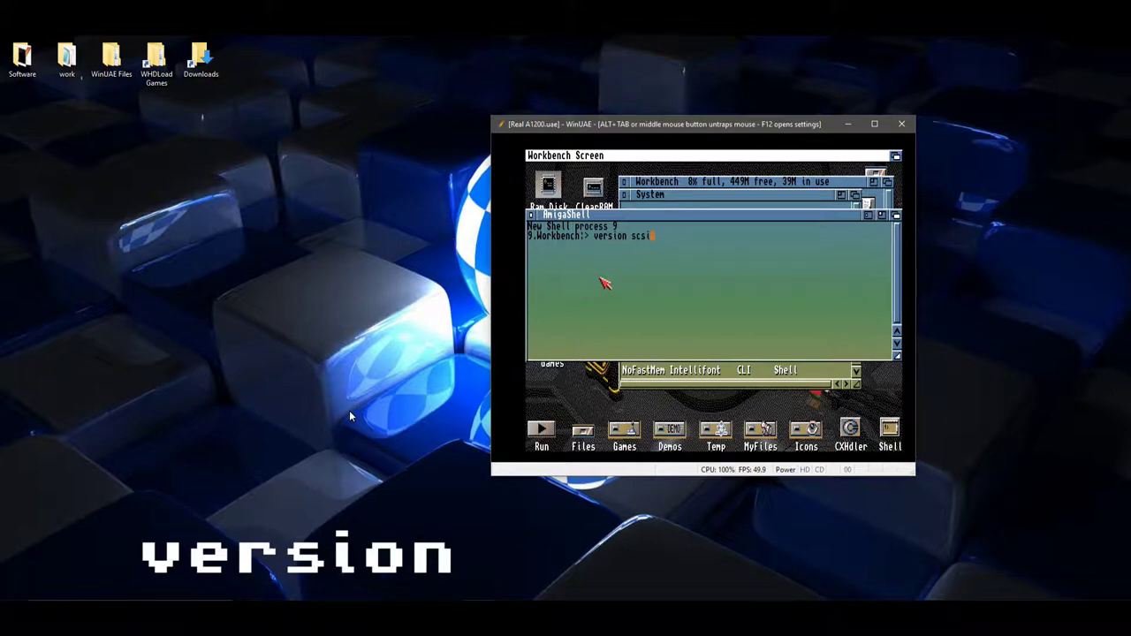
type(".device")
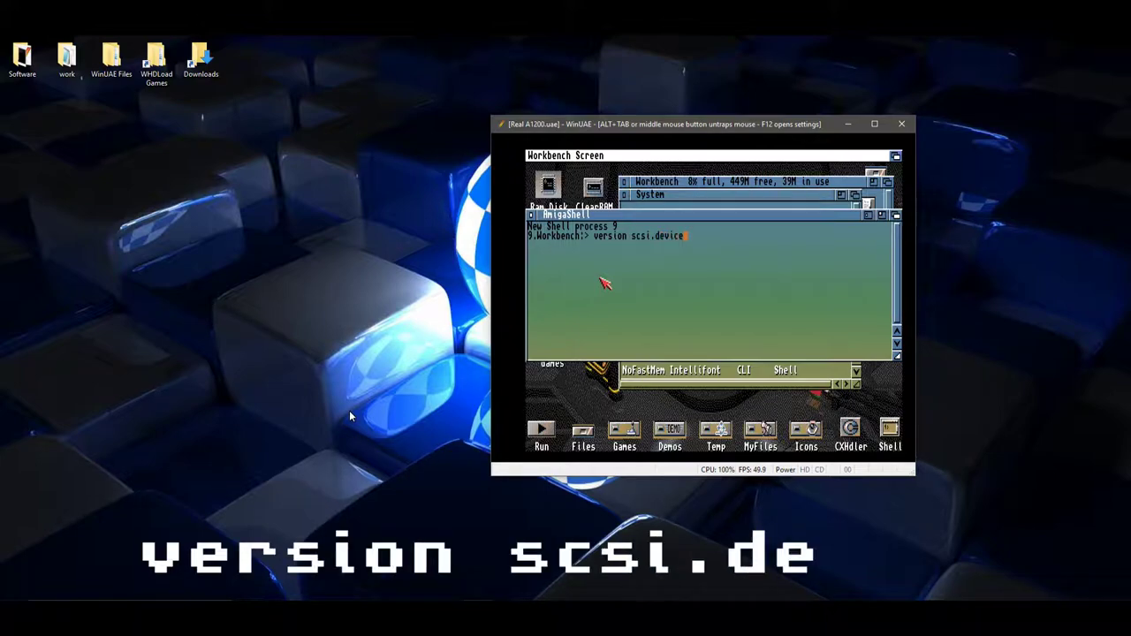
key("Return")
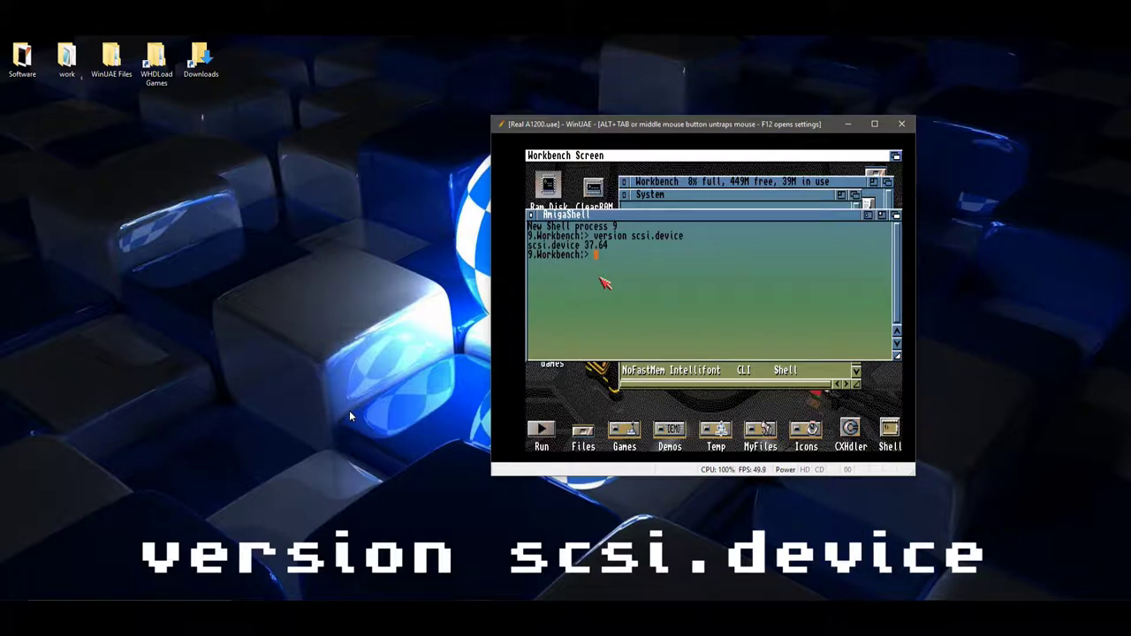
Step: Close the Shell window along with the System and Workbench drawer windows
left_click(532, 217)
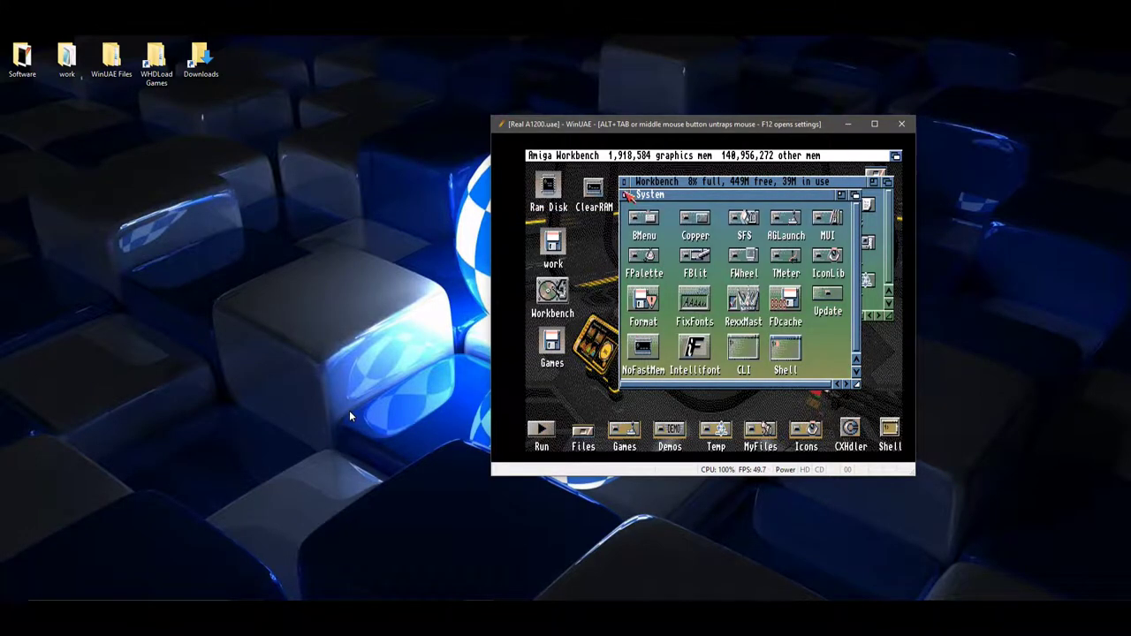
left_click(627, 193)
left_click(625, 182)
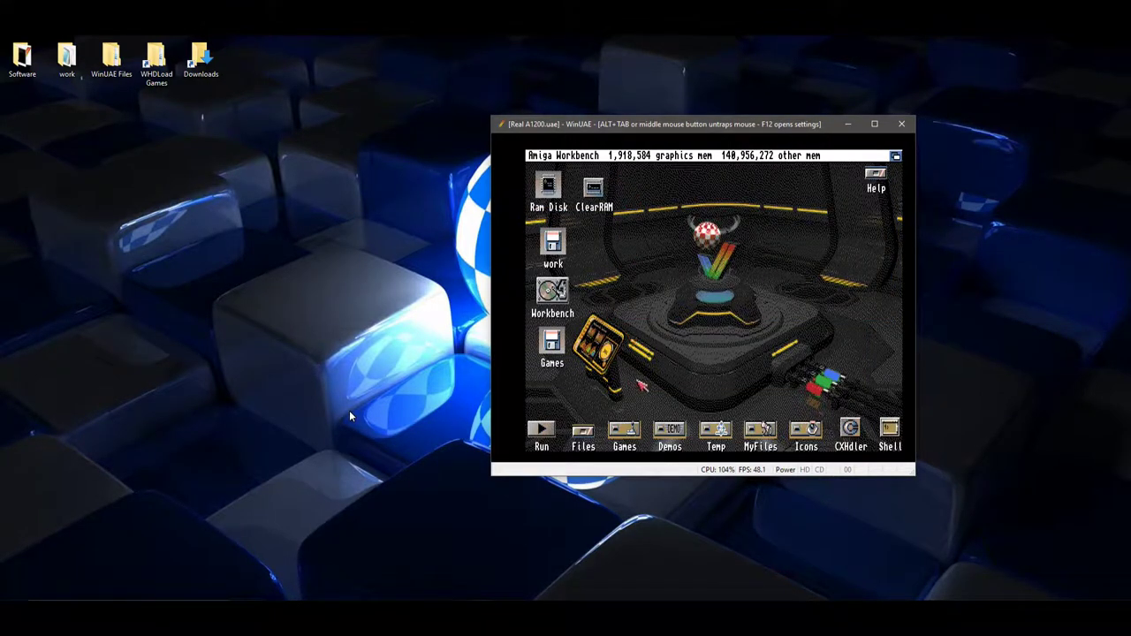
Step: Launch Directory Opus from the Classic Workbench button menu and list the Workbench:Devs directory in one file pane
left_click(548, 438)
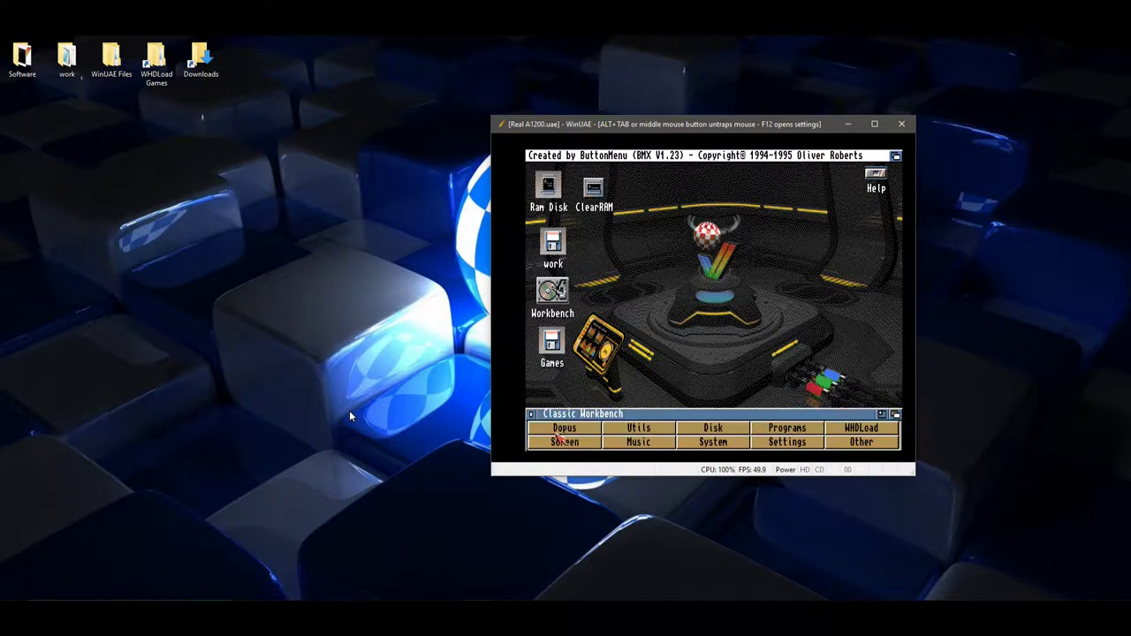
left_click(565, 429)
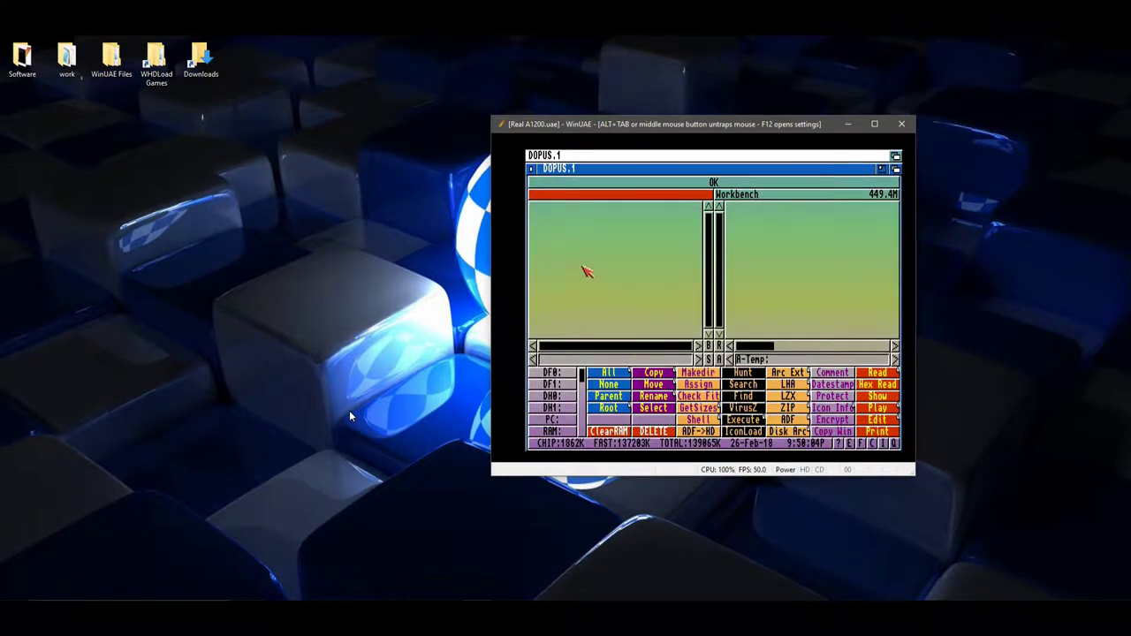
left_click(709, 358)
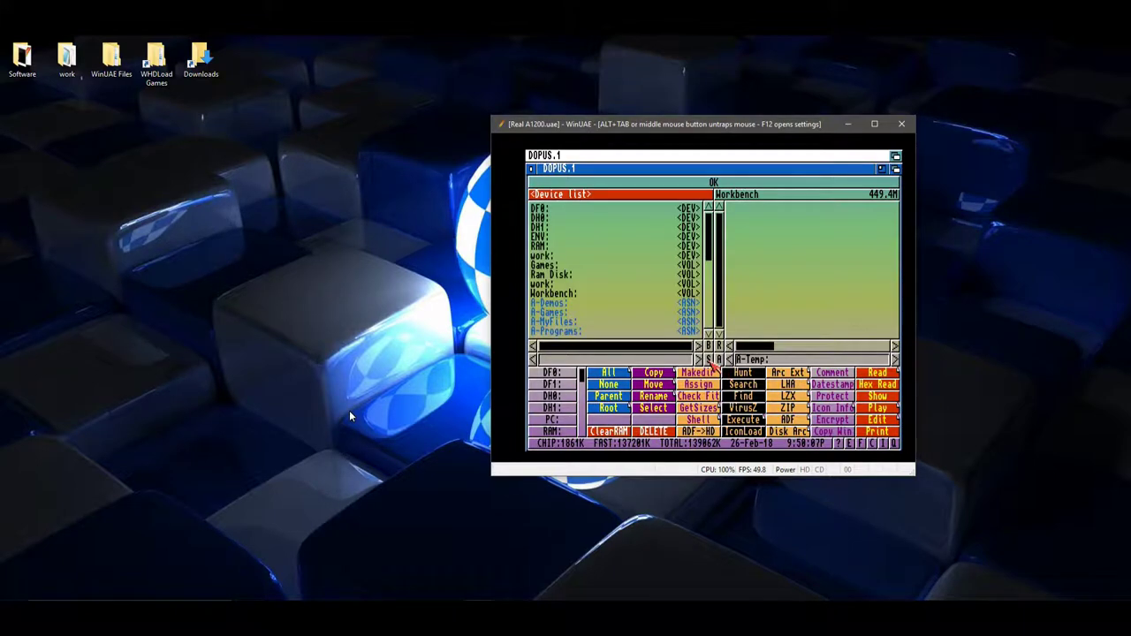
left_click(563, 294)
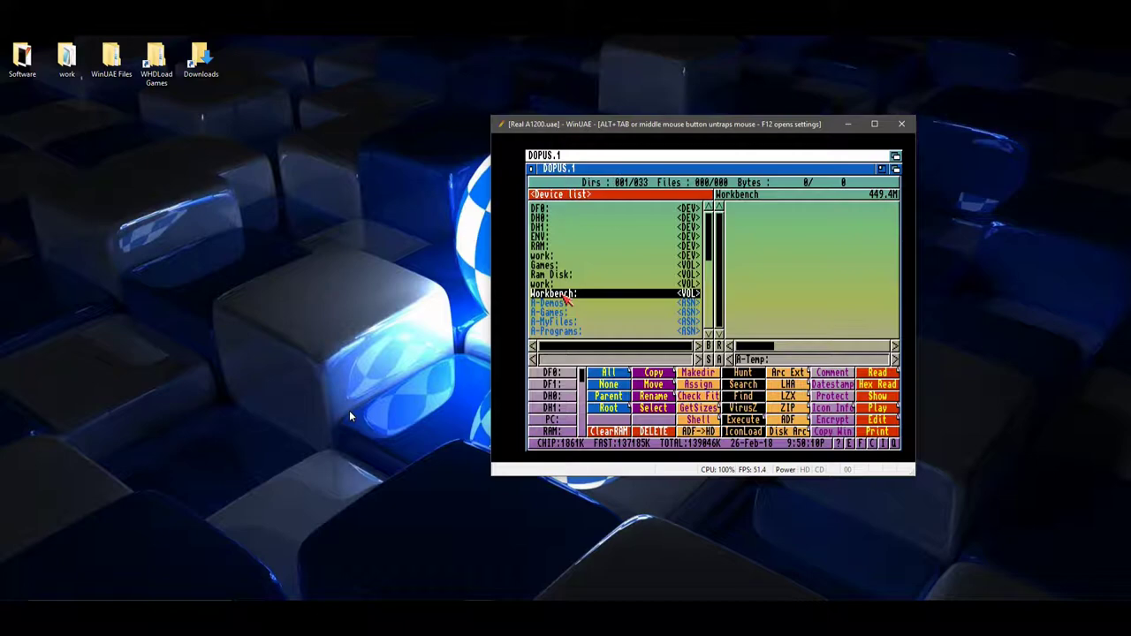
double_click(542, 238)
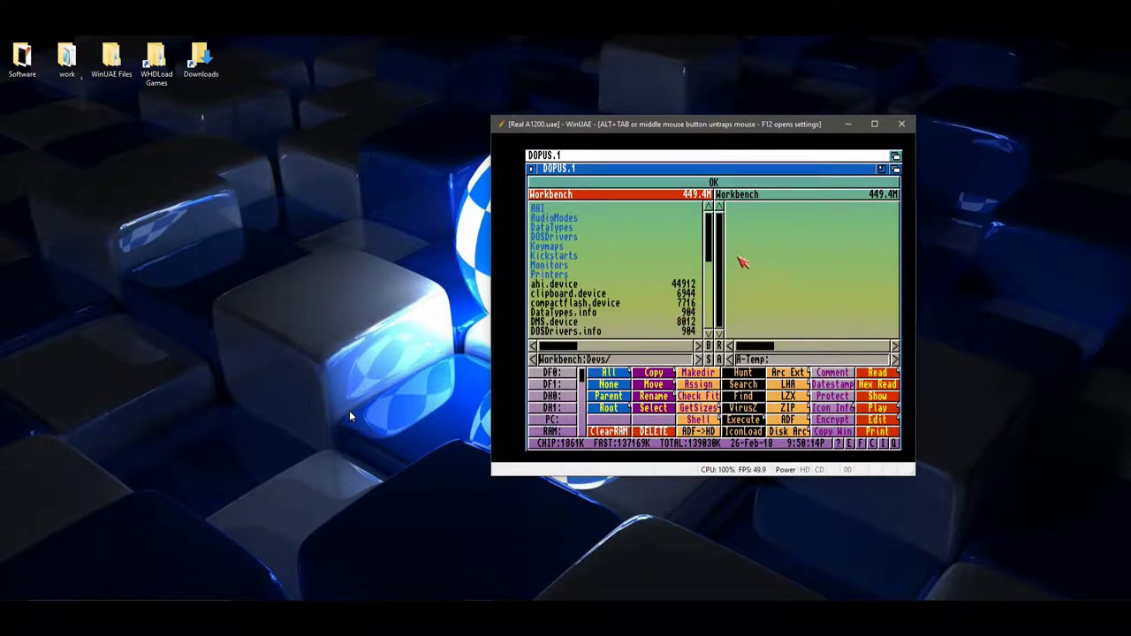
Step: List the work: volume in the other file pane and copy A1200IDE.scsi.device from it into Workbench:Devs
left_click(784, 263)
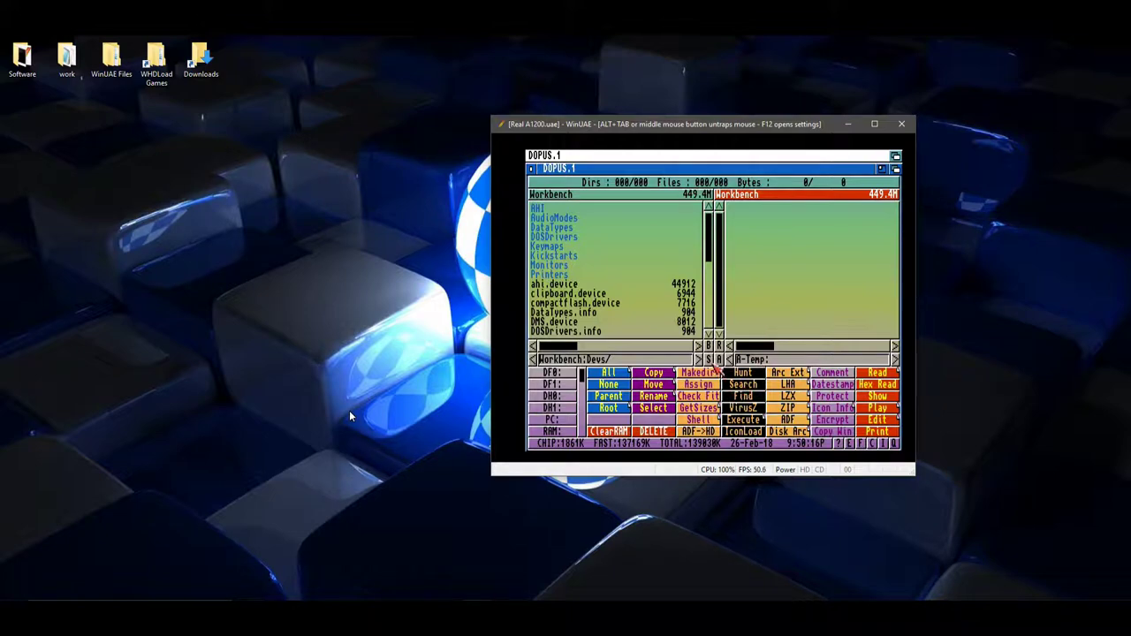
left_click(716, 369)
left_click(745, 256)
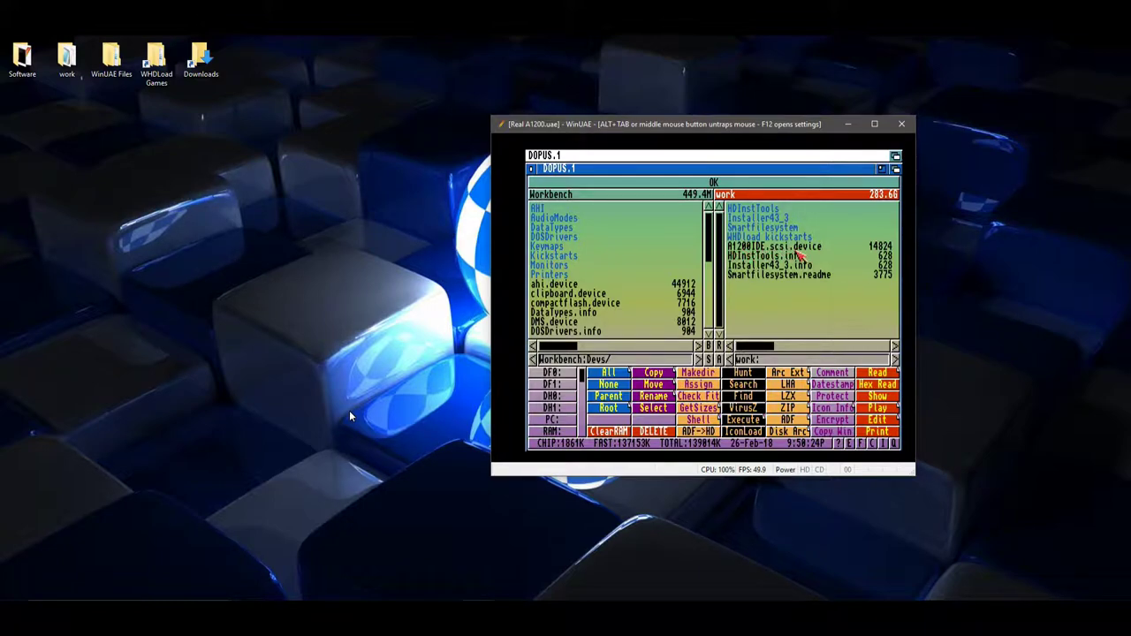
left_click(797, 251)
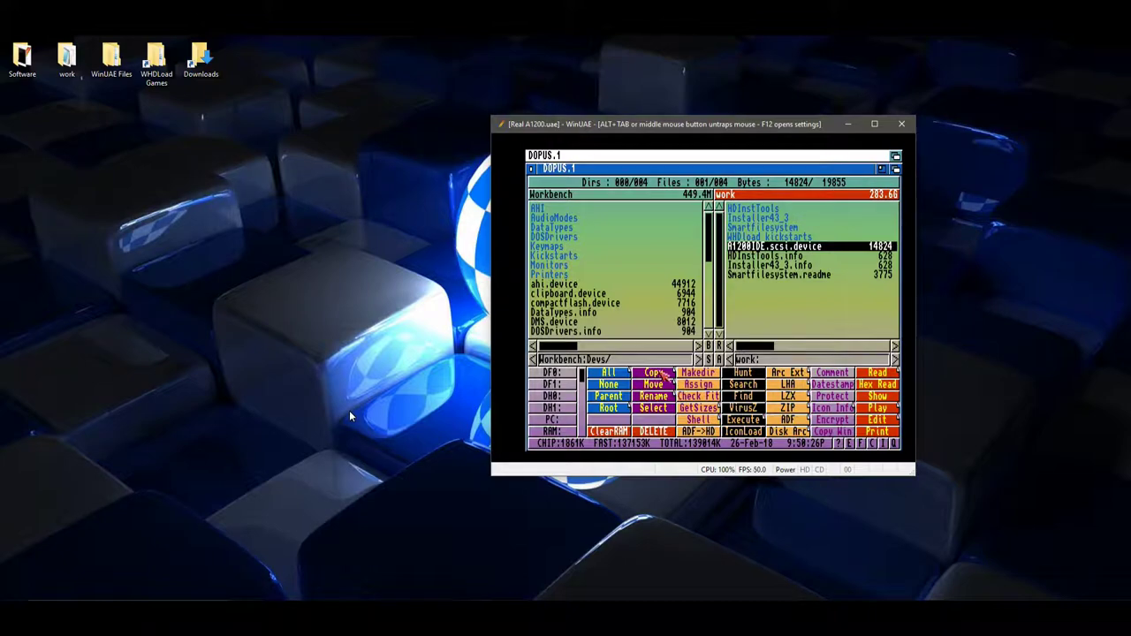
left_click(655, 374)
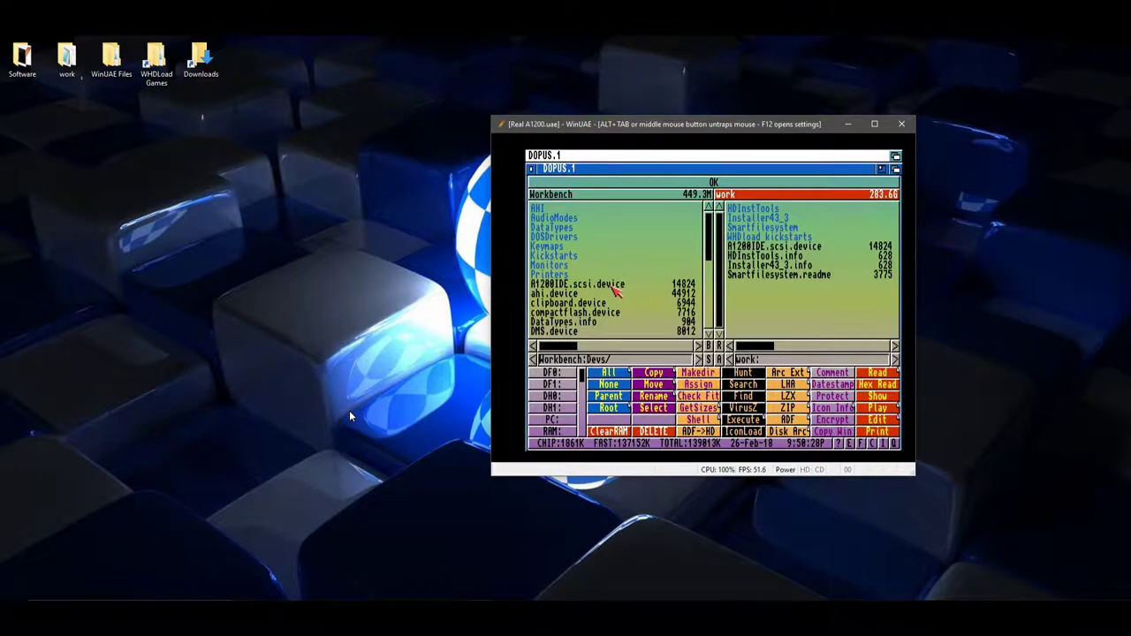
Step: Rename the A1200IDE.scsi.device copy in Workbench:Devs to scsi.device
left_click(614, 289)
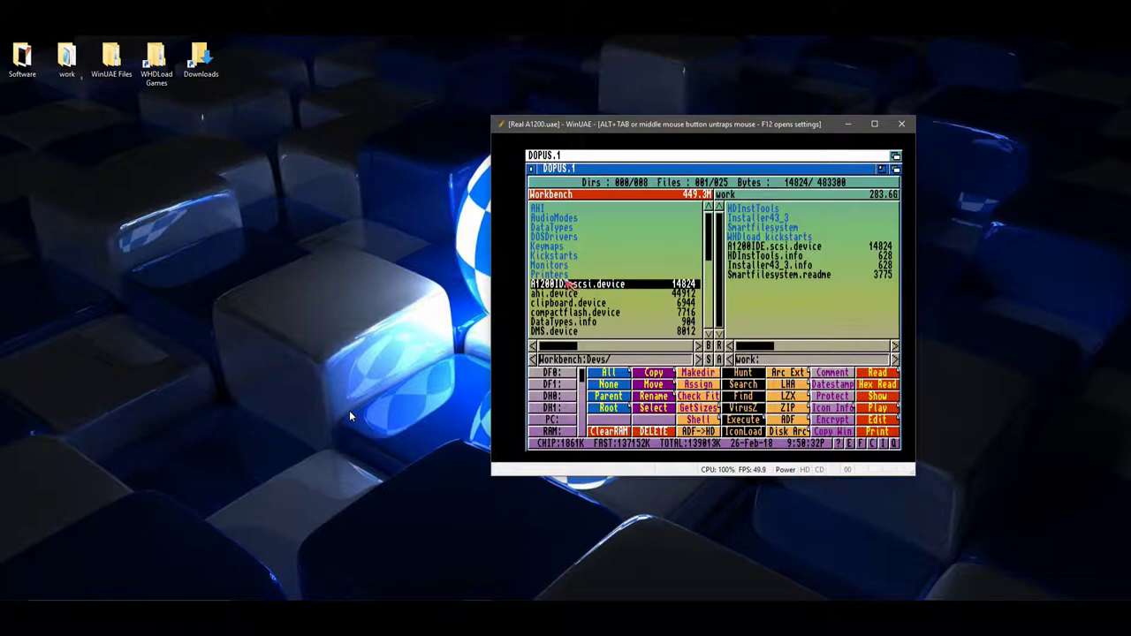
left_click(647, 399)
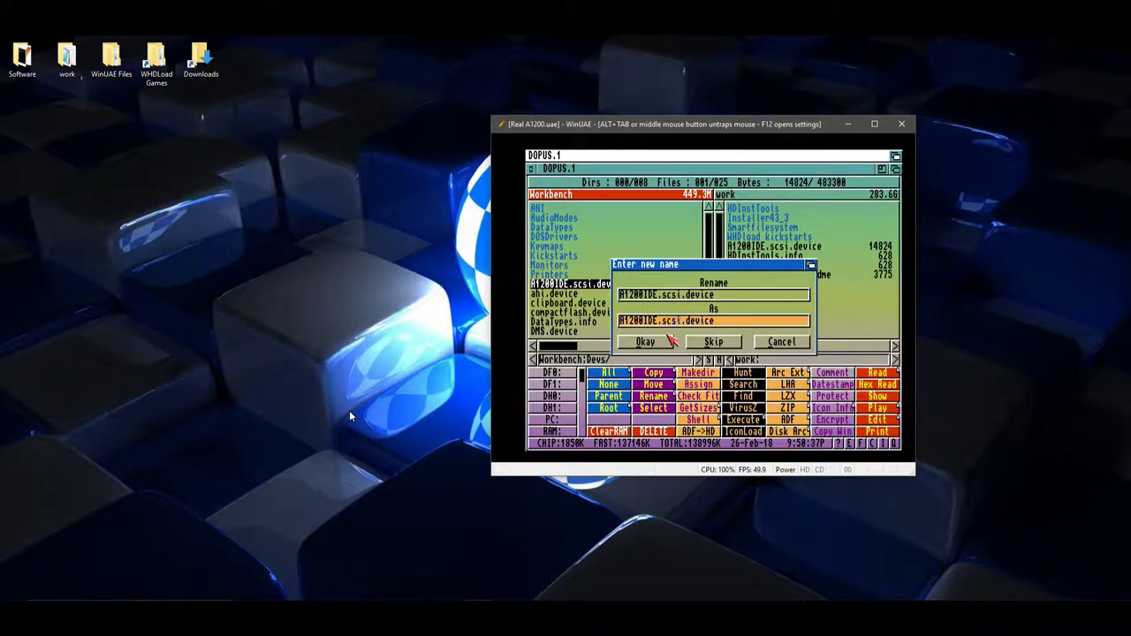
key("Delete")
key("Delete")
key("Delete")
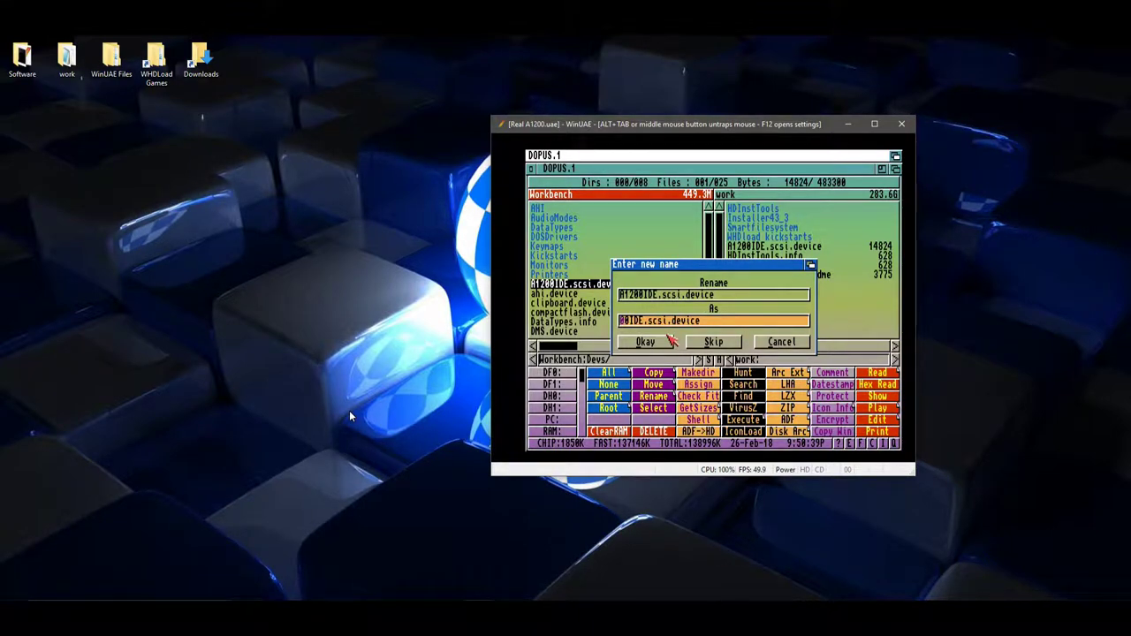
key("Delete")
key("Delete")
key("Delete")
key("Delete")
key("Delete")
key("Delete")
left_click(658, 346)
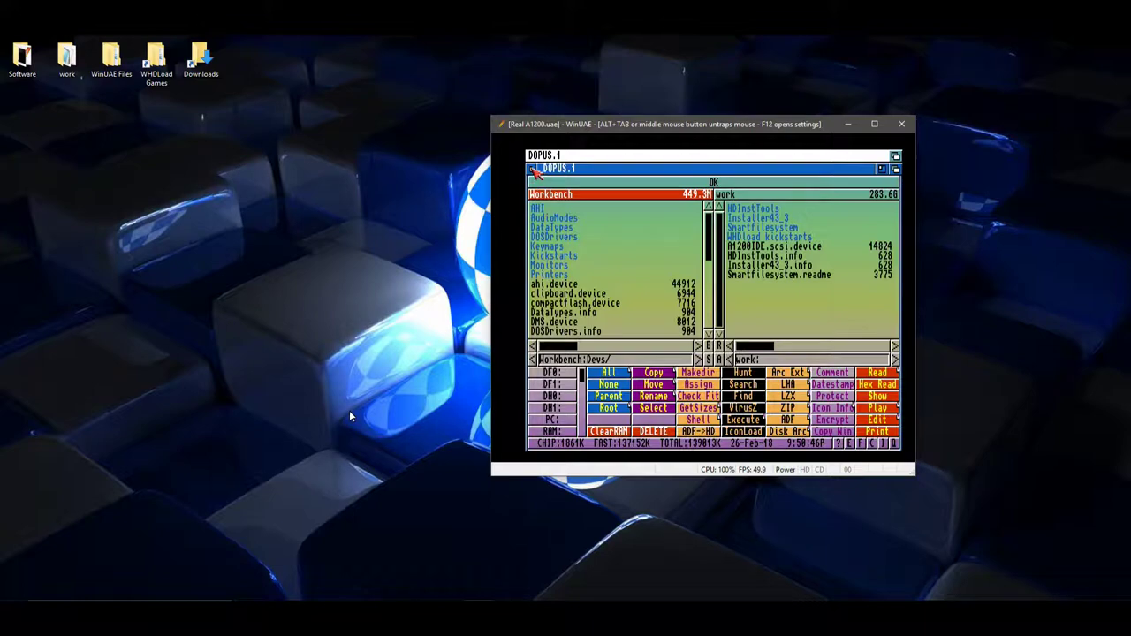
Step: Quit Directory Opus and reset the emulated Amiga from the WinUAE settings
left_click(534, 170)
left_click(663, 329)
key("F12")
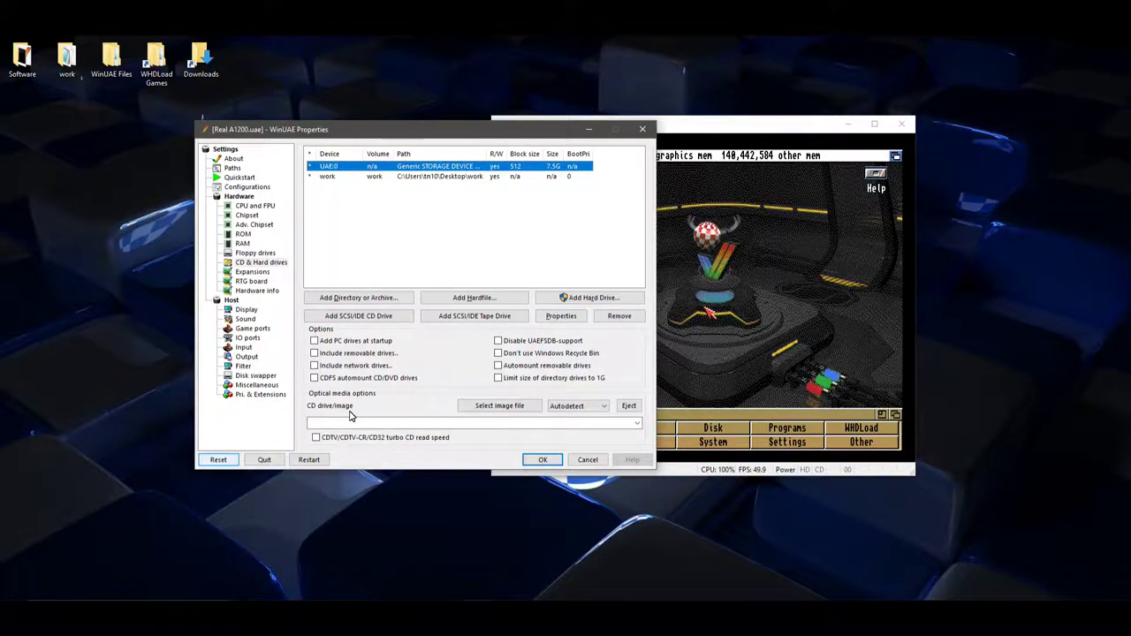
key("Return")
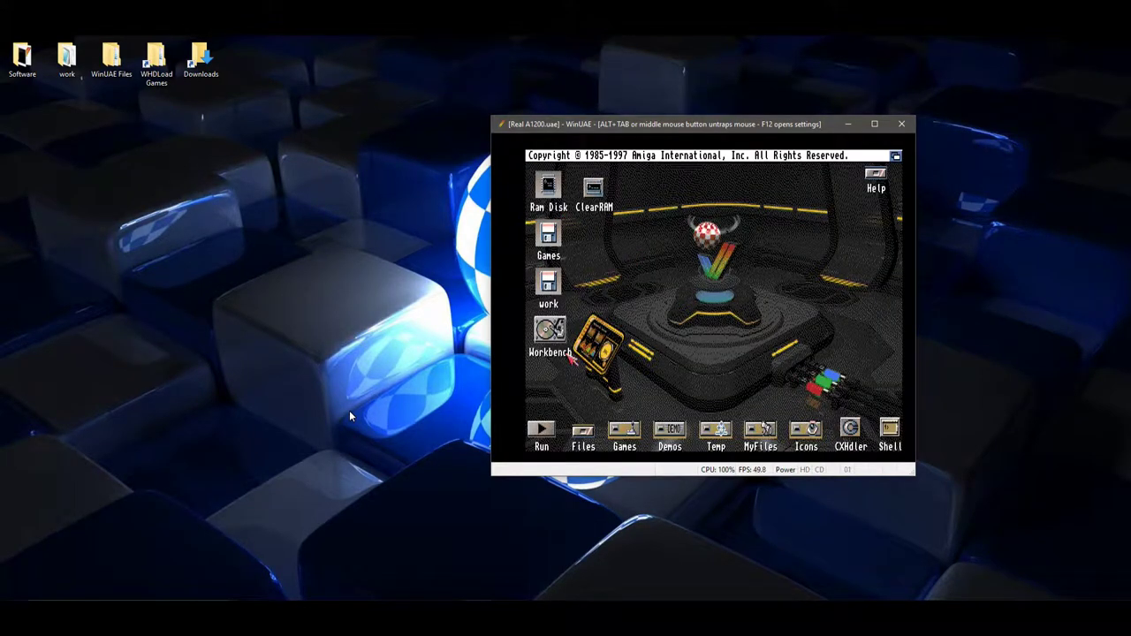
Step: Open the System drawer on the Workbench volume and start a Shell session after the reboot
double_click(546, 344)
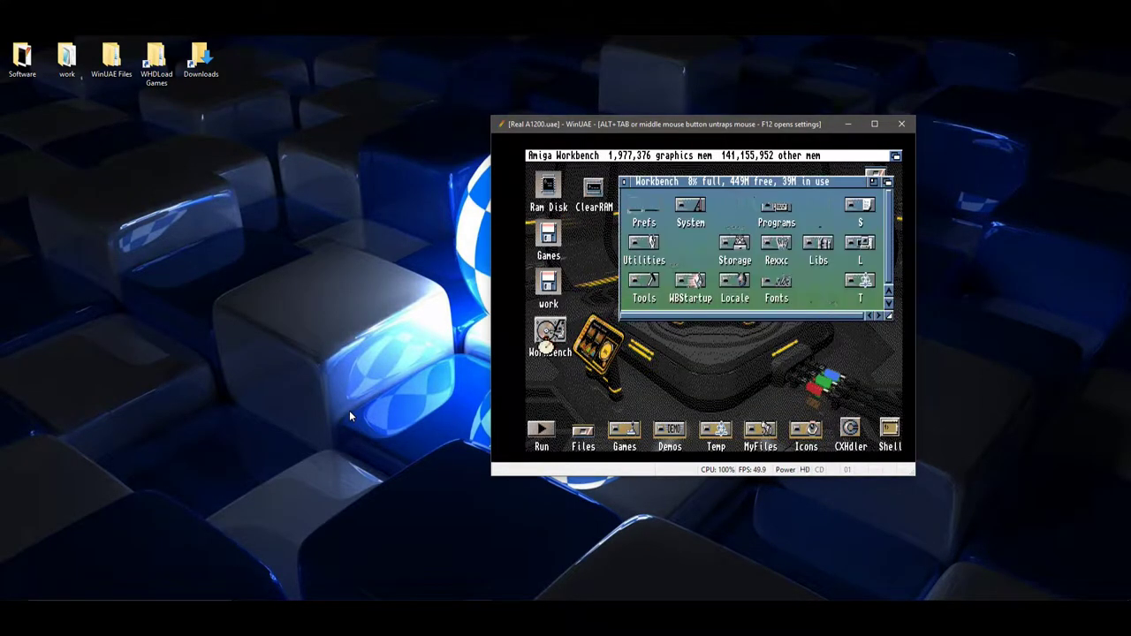
double_click(696, 207)
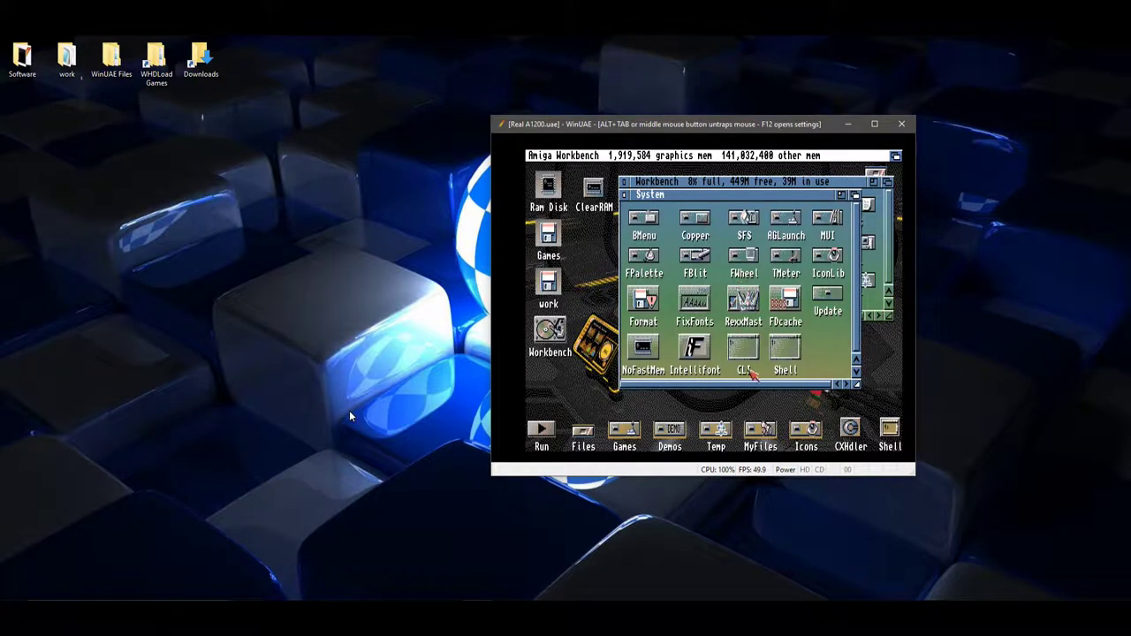
double_click(799, 357)
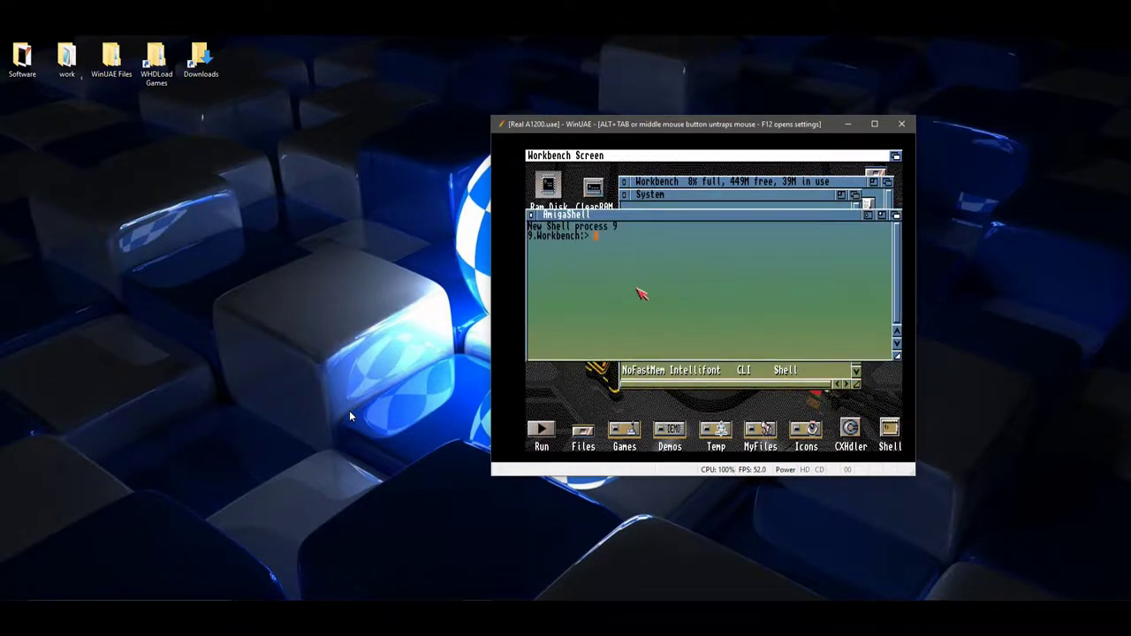
Step: Run version scsi.device in the new Shell to verify which driver version is loaded after the reset
type("version")
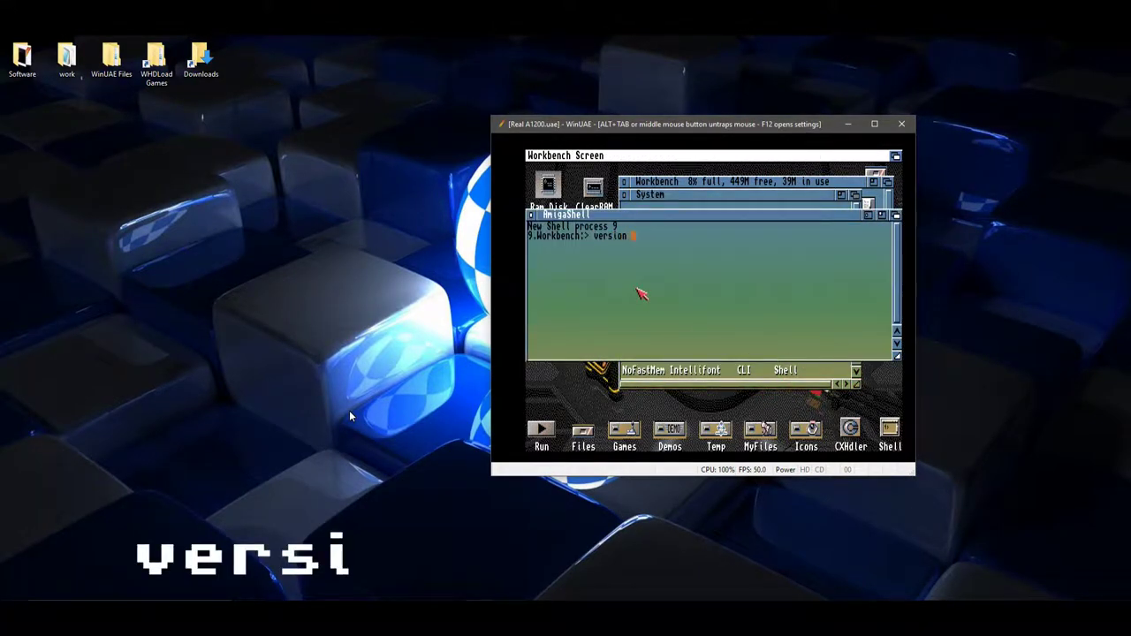
type(" scs")
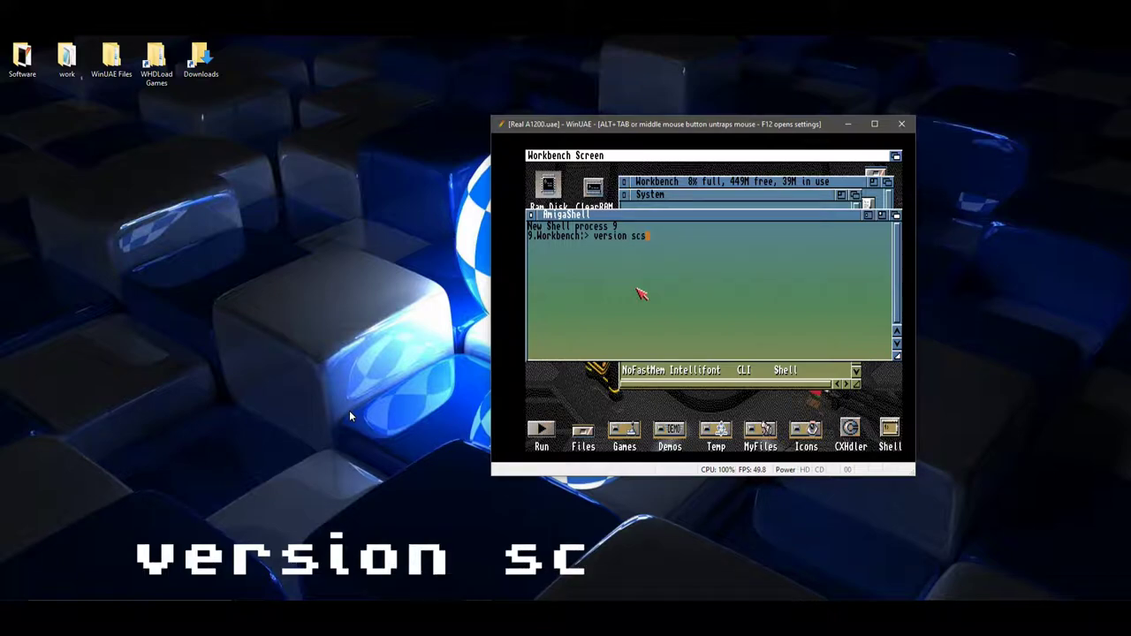
type("i")
type(".device")
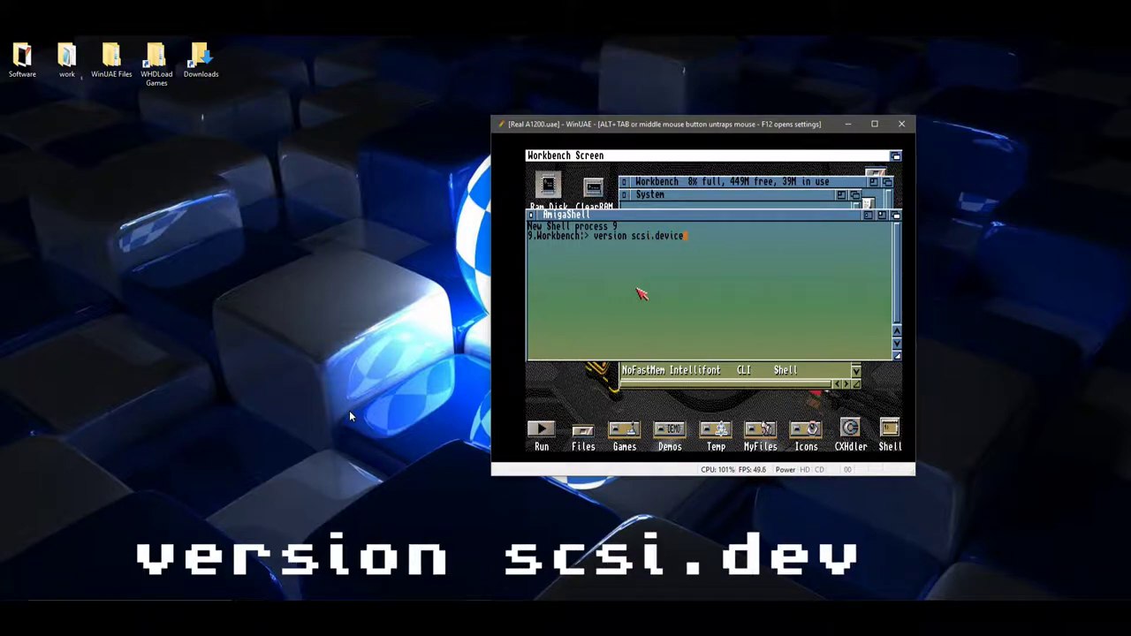
key("Return")
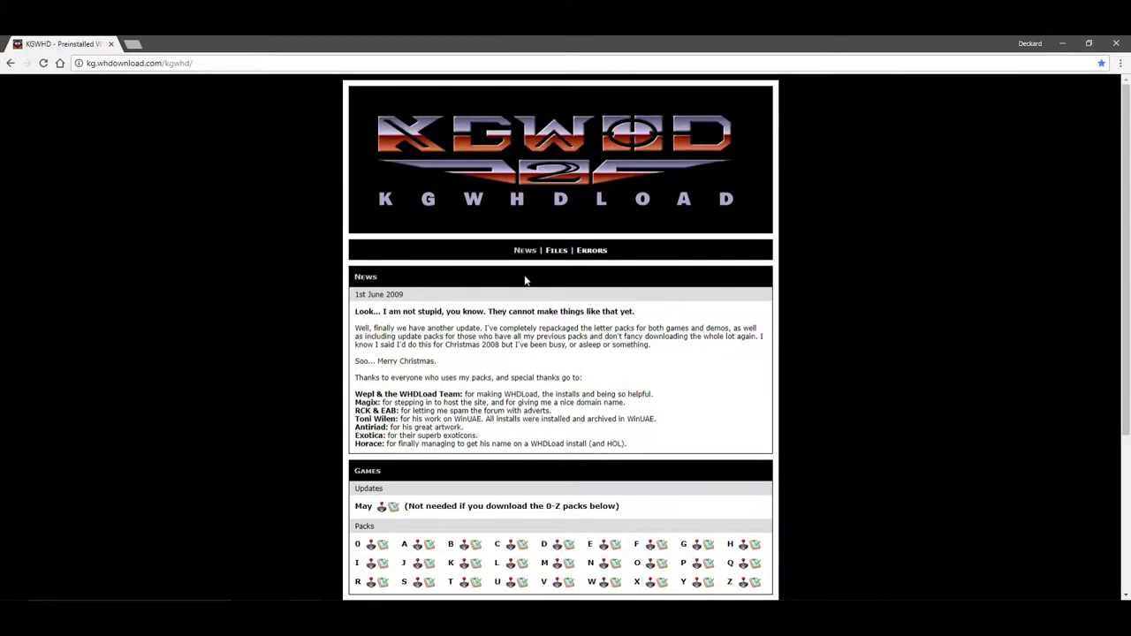
Step: Switch to the browser, download the 0 pack of WHDLoad games from the KGWHD site, and minimise the browser
scroll(550, 338, "down", 2)
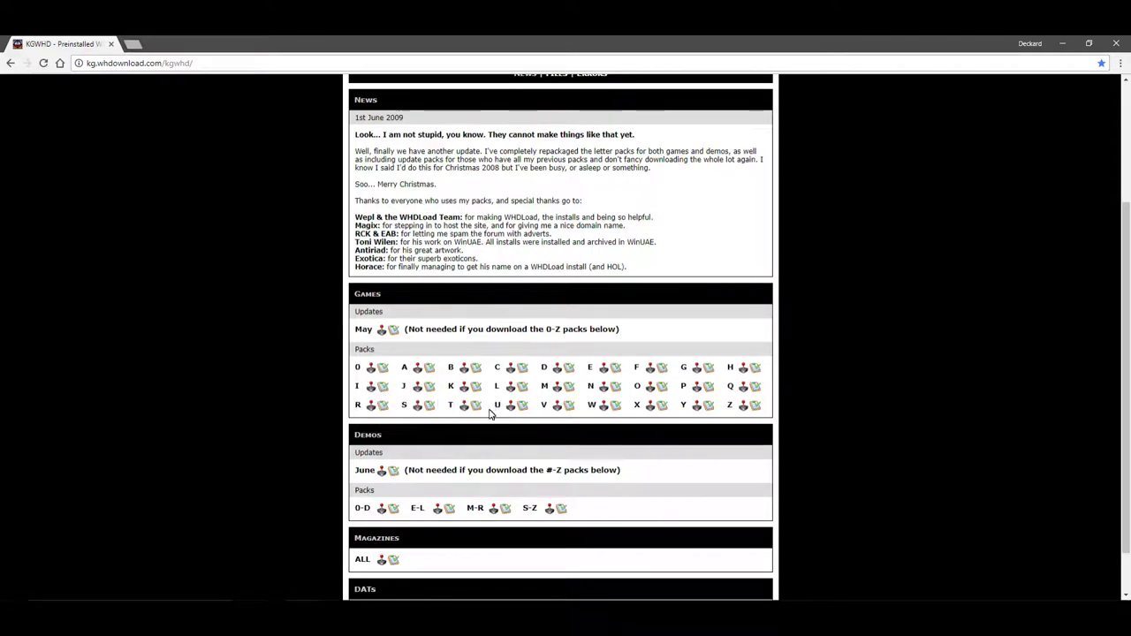
left_click(371, 374)
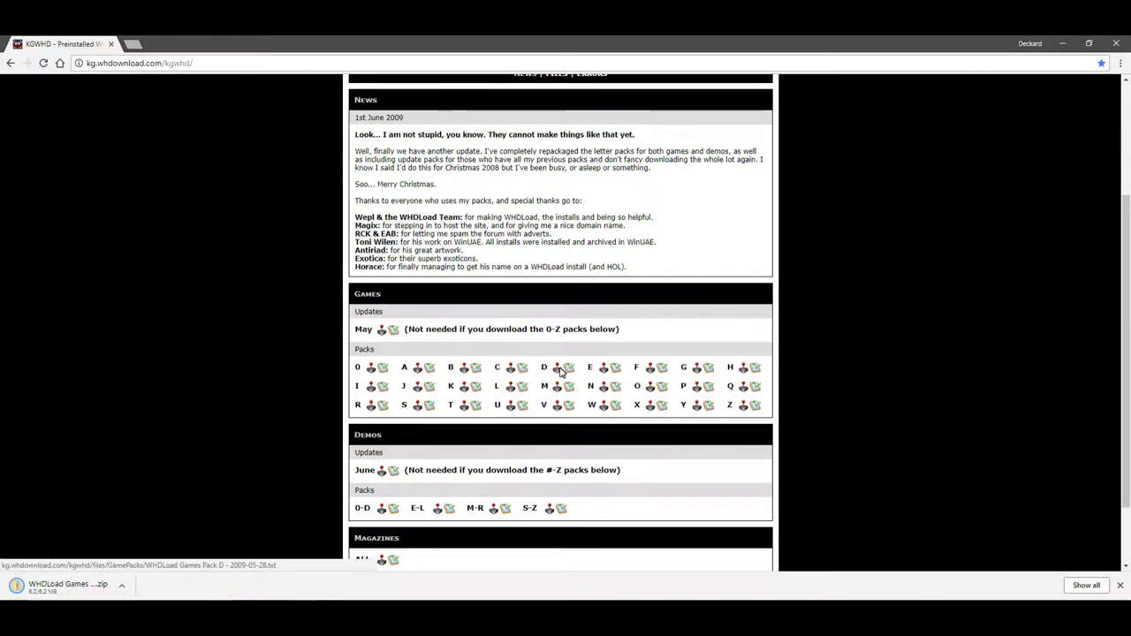
left_click(1064, 44)
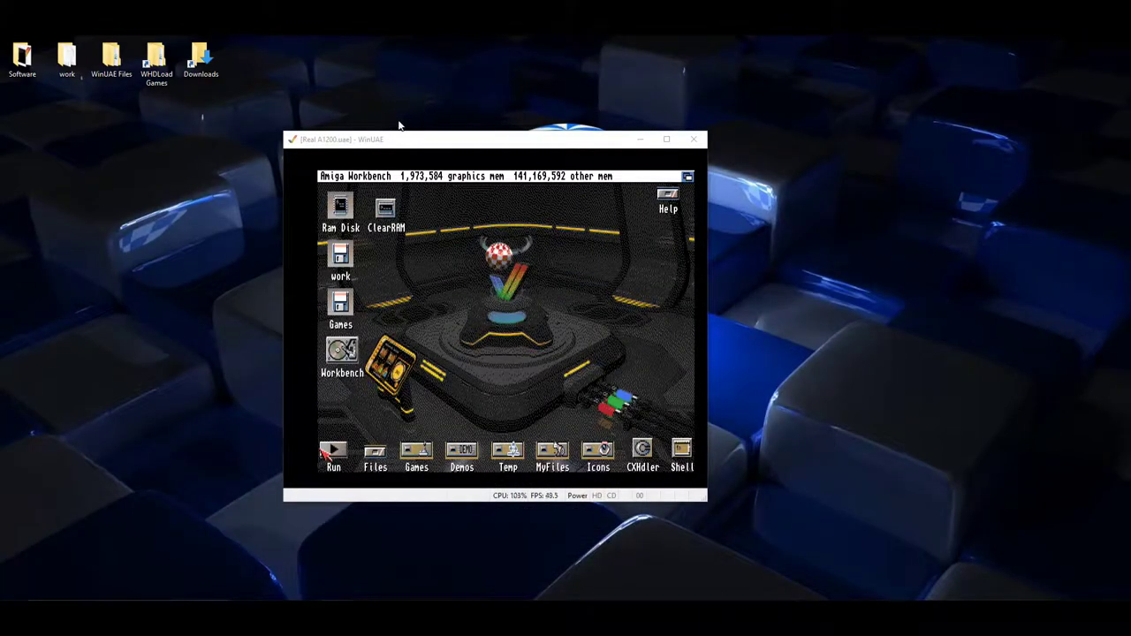
Step: Open WHDLoad Games Pack 0 - 2009-05-28.zip from the Downloads folder and select all the game archives inside
double_click(201, 58)
left_click_drag(635, 109, 482, 62)
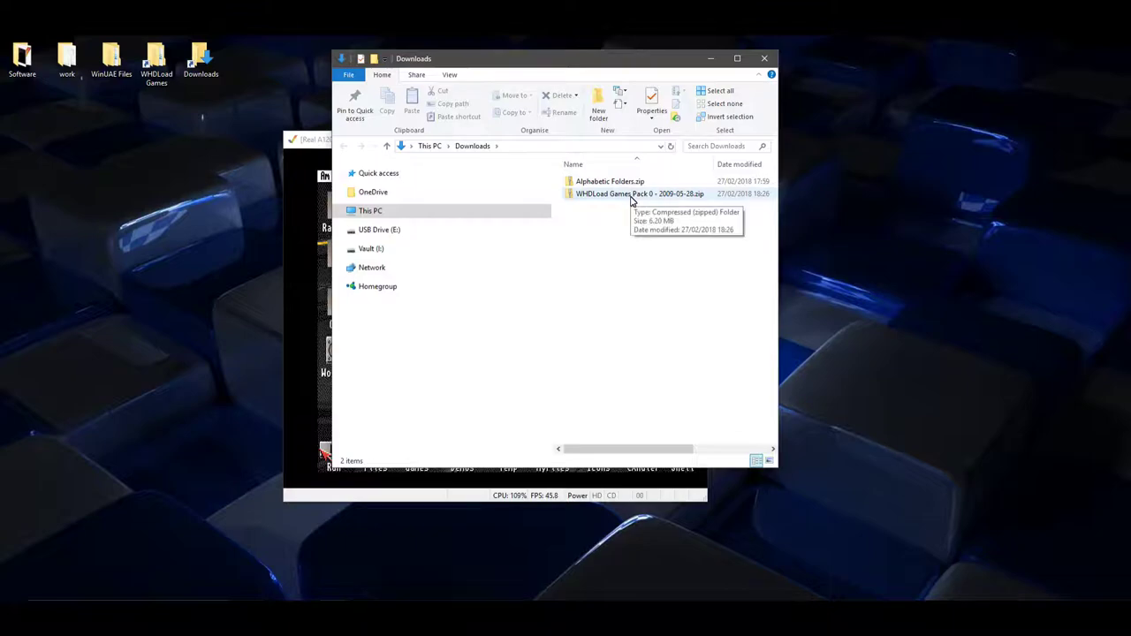
double_click(631, 197)
left_click_drag(657, 399, 587, 179)
Step: Create a new folder named 0_9 on the Windows desktop
right_click(204, 274)
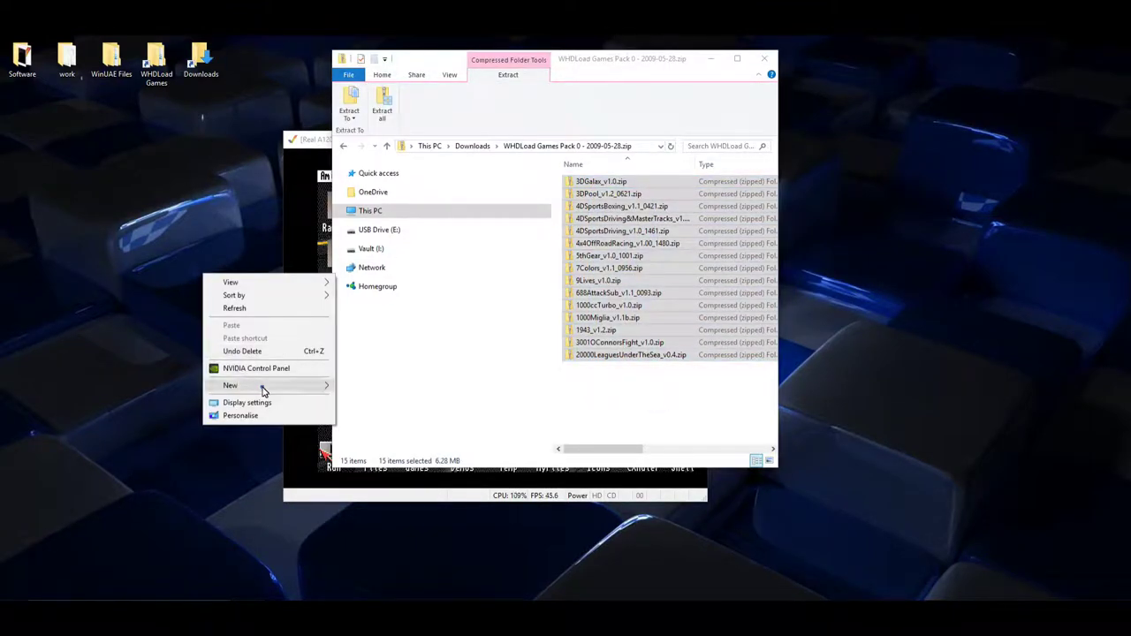
mouse_move(263, 389)
left_click(367, 386)
type("0_9")
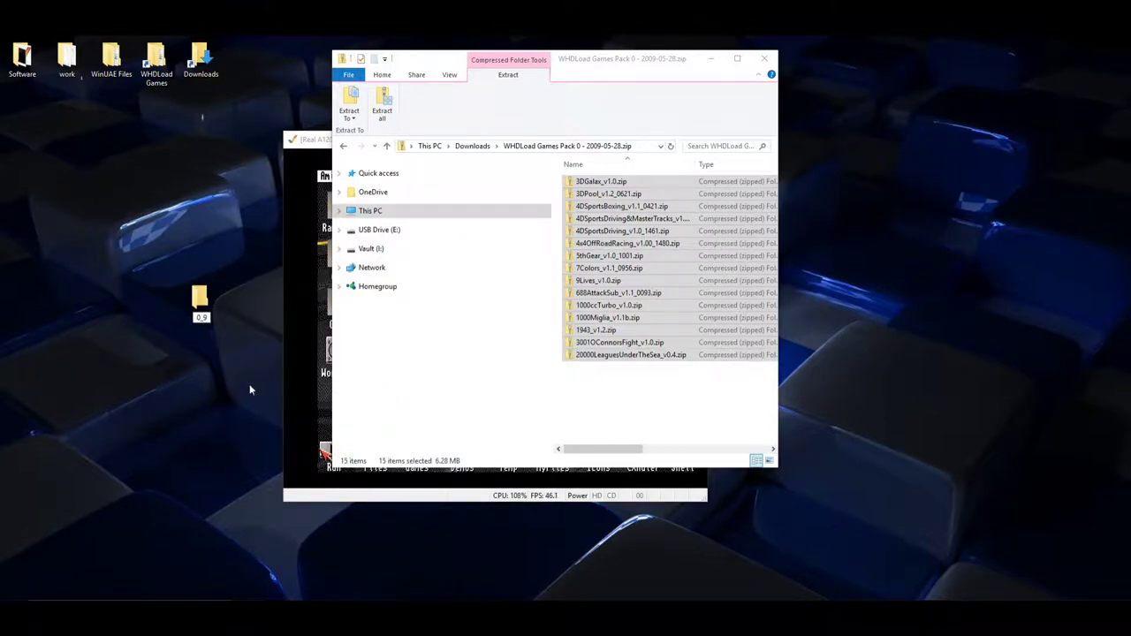
key("Return")
Step: Copy the selected game archives out of the zip pack into the 0_9 desktop folder
left_click_drag(644, 396, 205, 299)
left_click(435, 363)
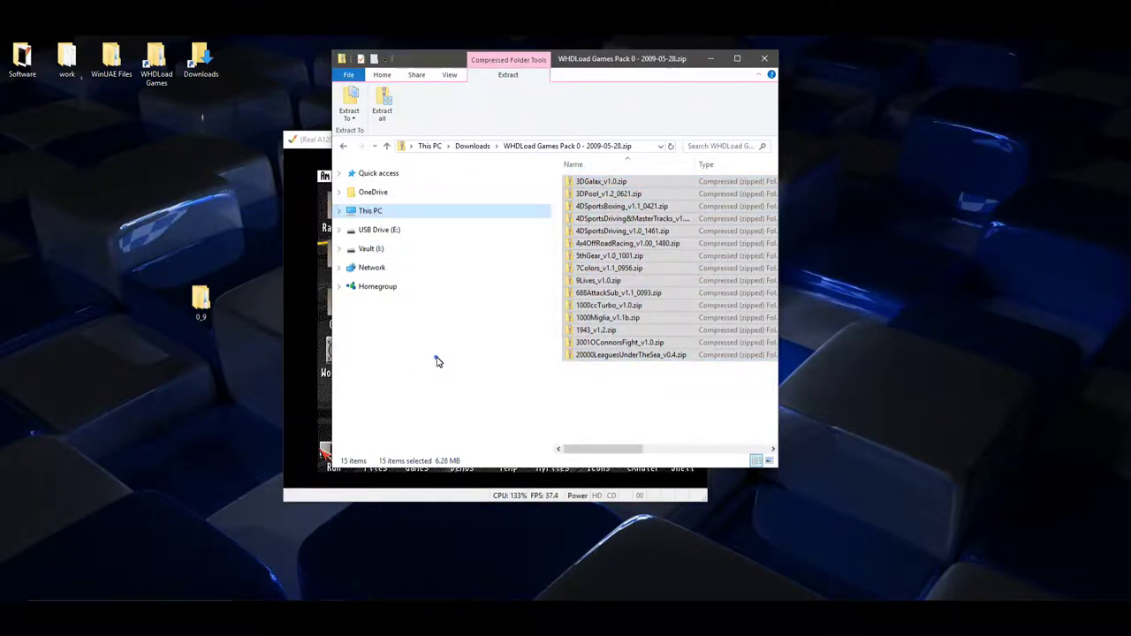
Step: Return to Downloads, inspect how games are sorted in the WHDLoad Games folder by browsing its R subfolder, and close it
left_click(388, 147)
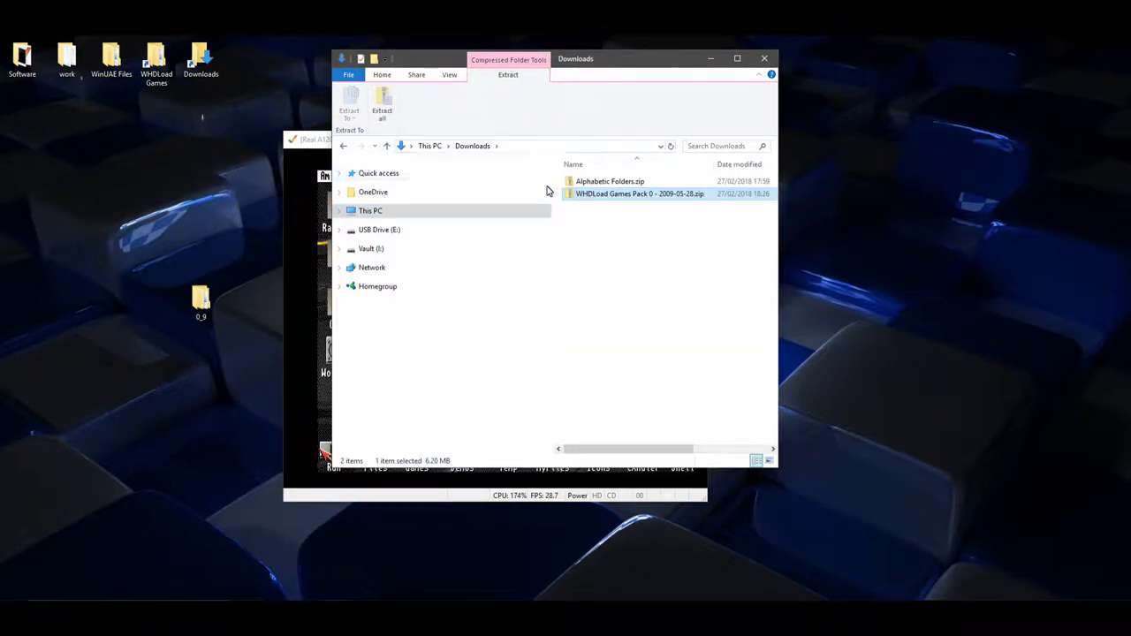
left_click_drag(608, 60, 508, 107)
double_click(157, 71)
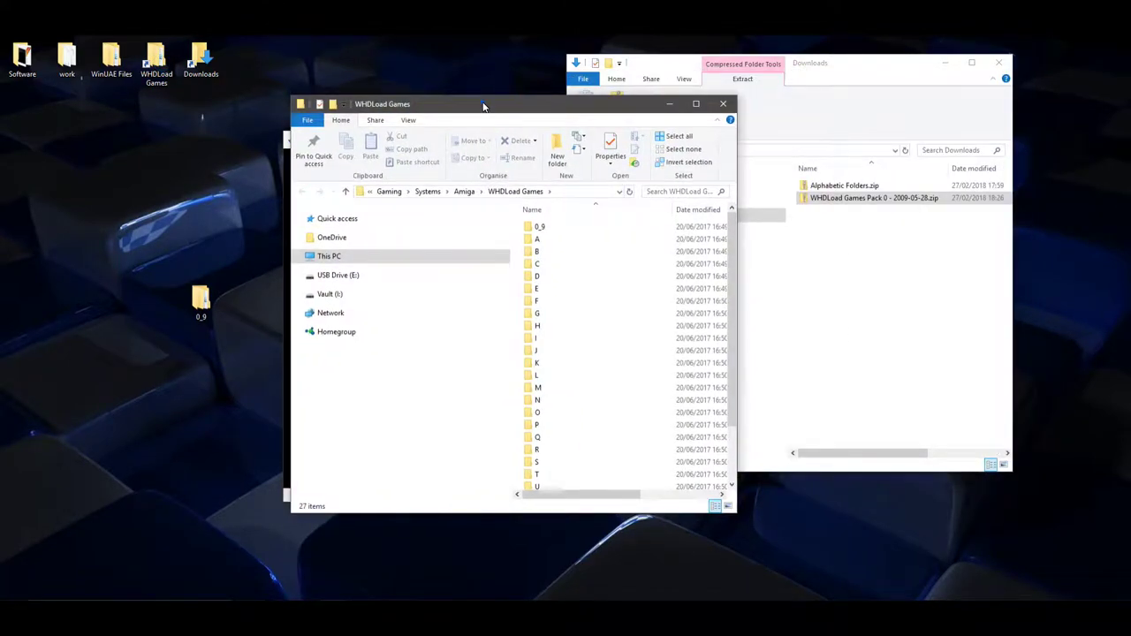
double_click(483, 106)
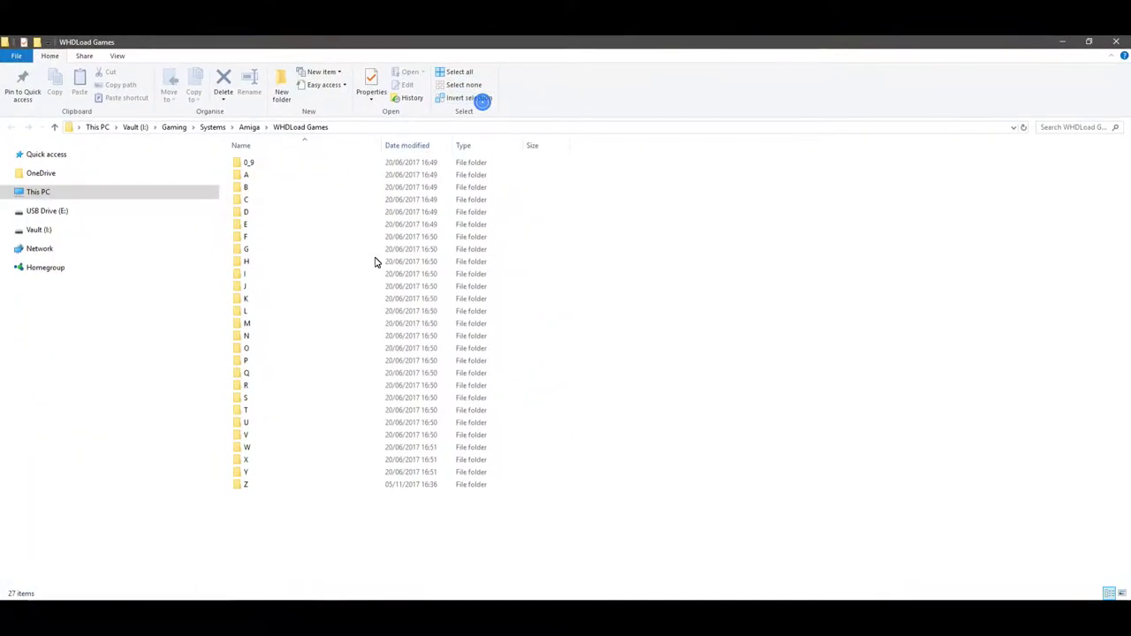
double_click(248, 386)
scroll(328, 354, "down", 4)
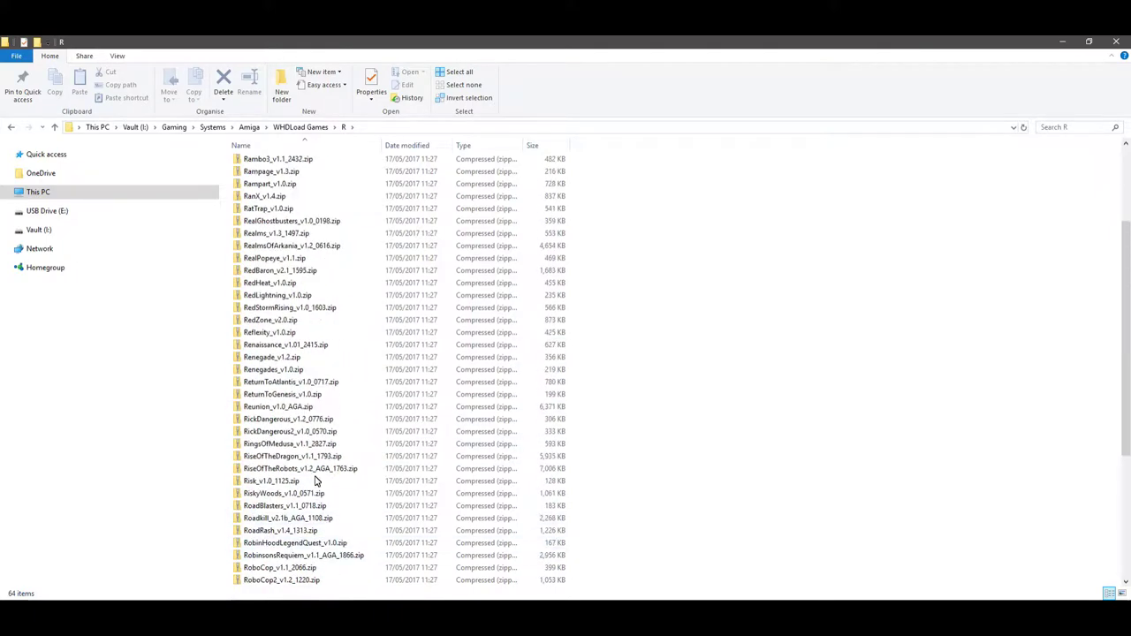
scroll(315, 481, "up", 4)
left_click(1116, 41)
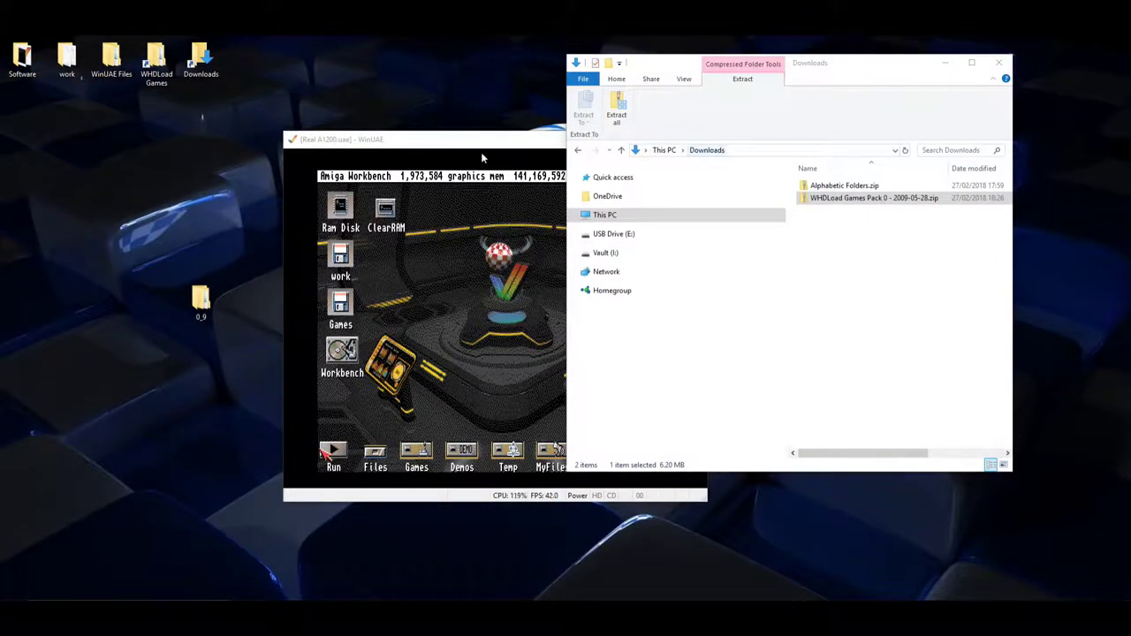
Step: Open Alphabetic Folders.zip from Downloads and look through the folders it contains
left_click_drag(864, 69, 609, 79)
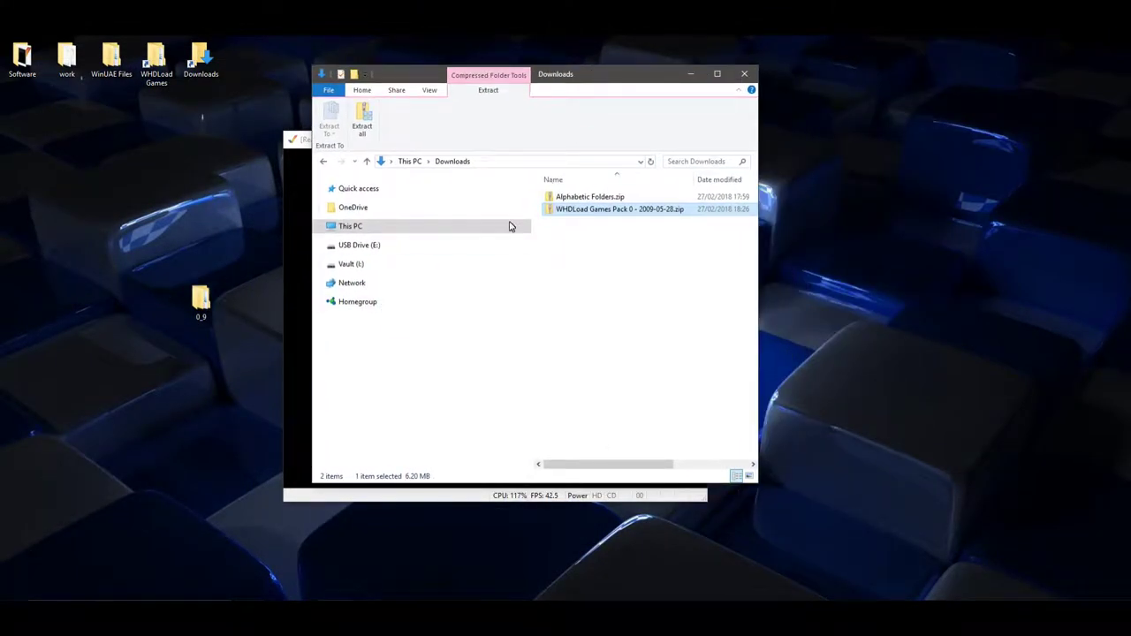
double_click(594, 199)
scroll(602, 371, "down", 2)
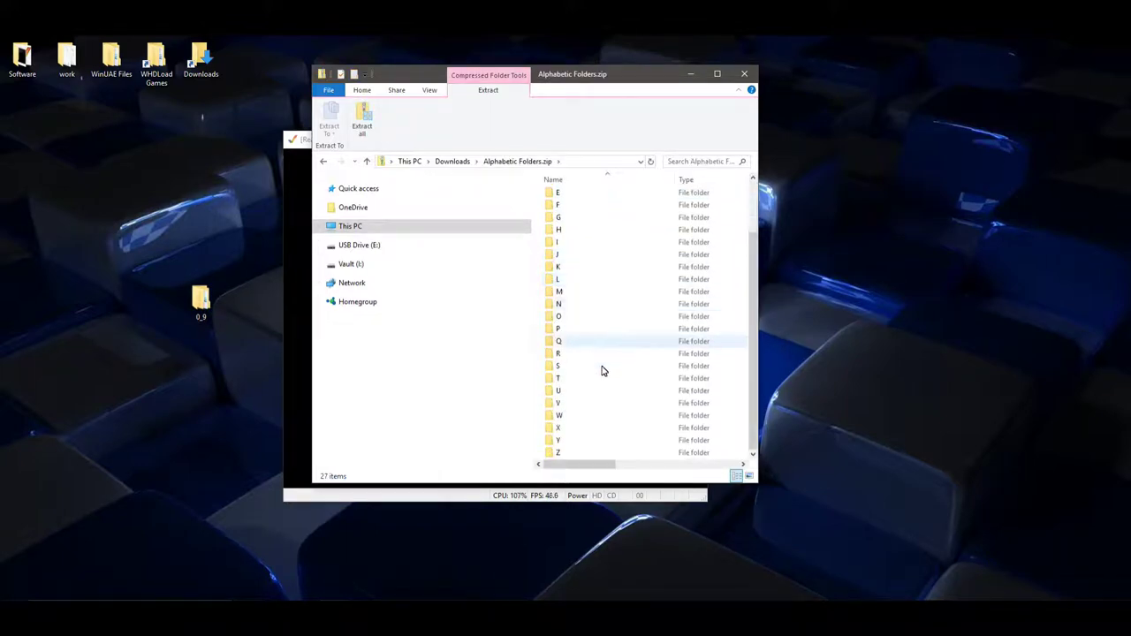
scroll(599, 407, "up", 2)
scroll(584, 265, "down", 2)
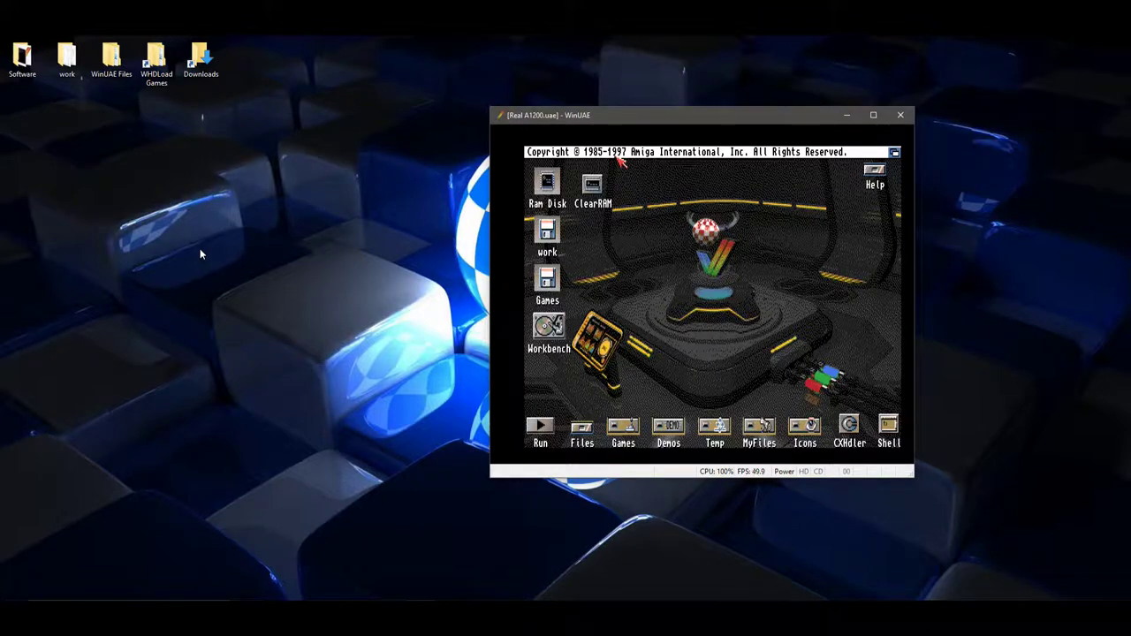
Step: Open the work and Downloads folders from the Windows desktop in two side-by-side windows
left_click(66, 57)
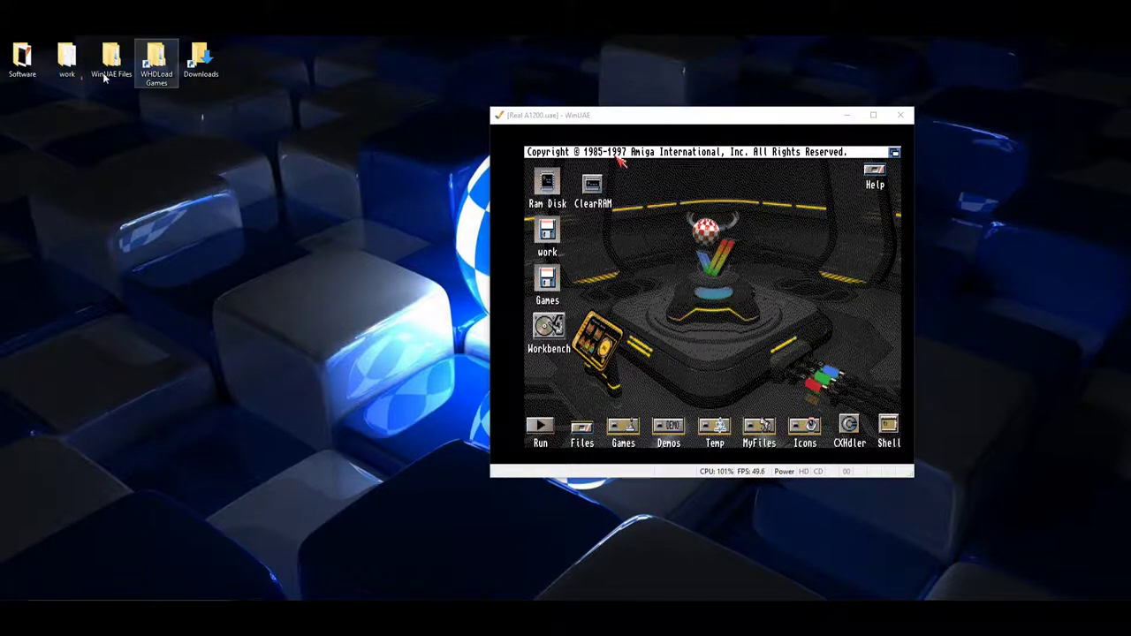
double_click(66, 57)
left_click_drag(313, 113, 752, 103)
double_click(201, 57)
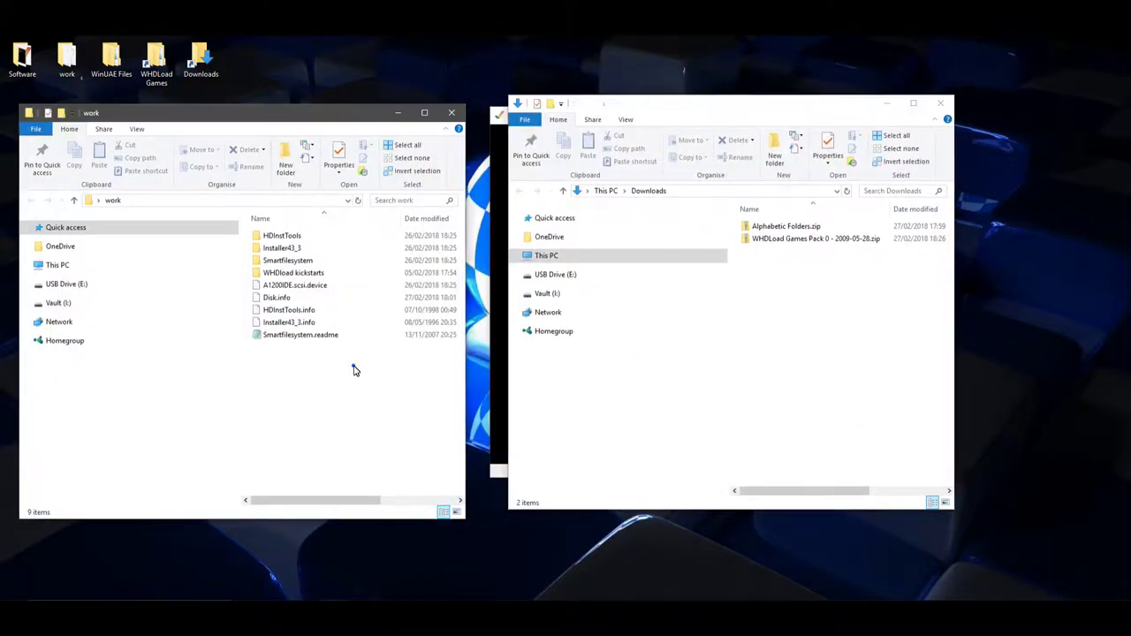
Step: Create a new folder named folders inside the work folder and open it
right_click(353, 366)
mouse_move(404, 508)
left_click(515, 505)
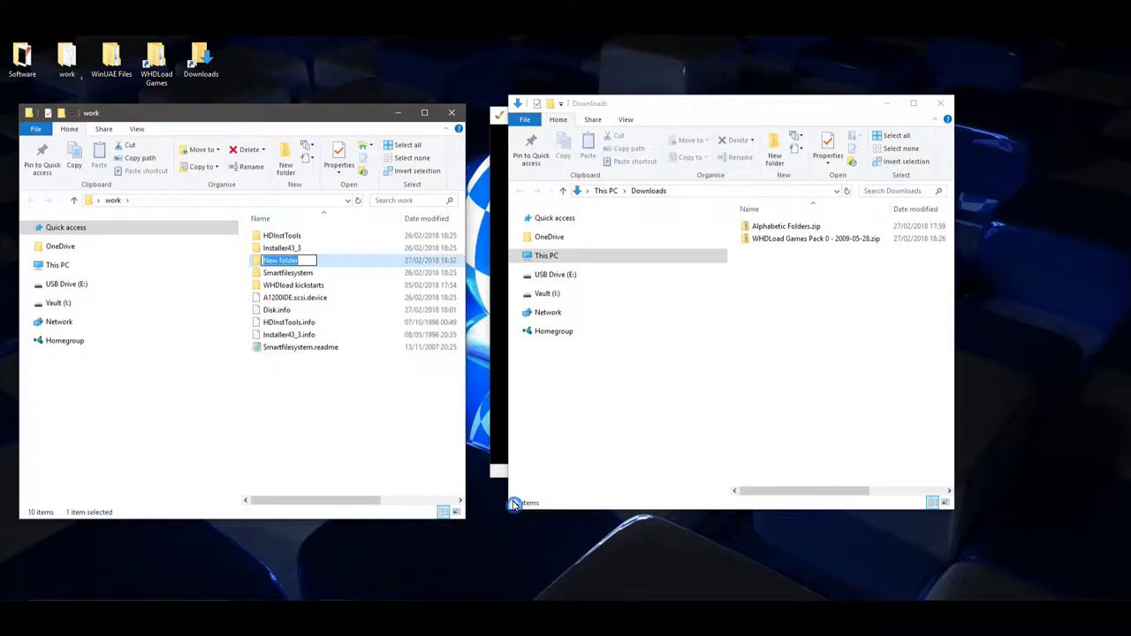
type("fo")
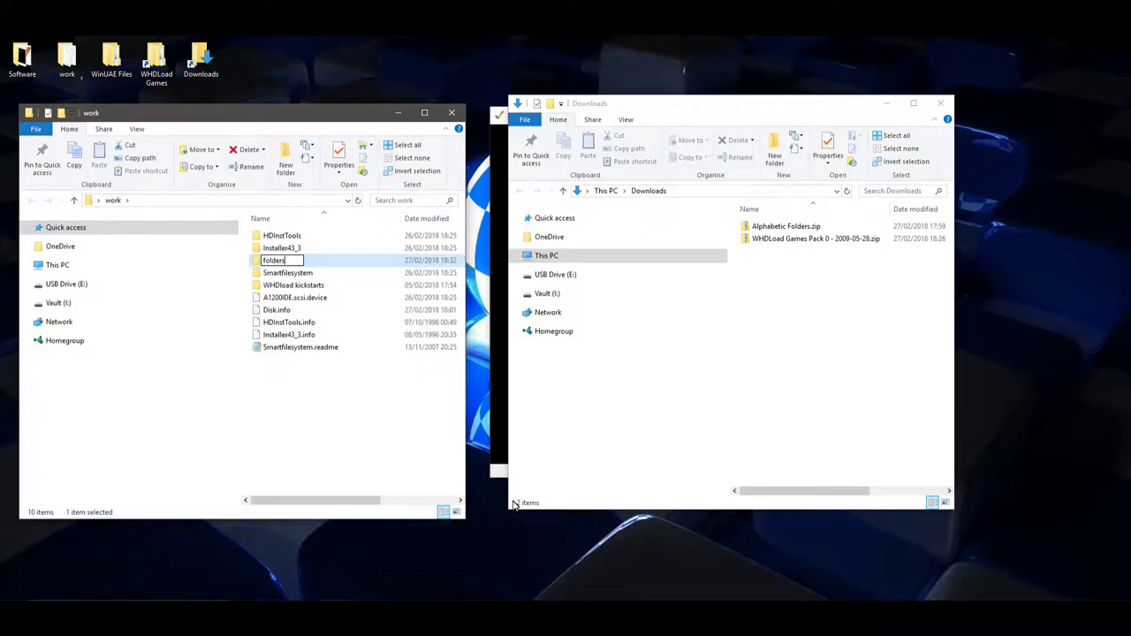
type("lders")
key("Return")
key("Return")
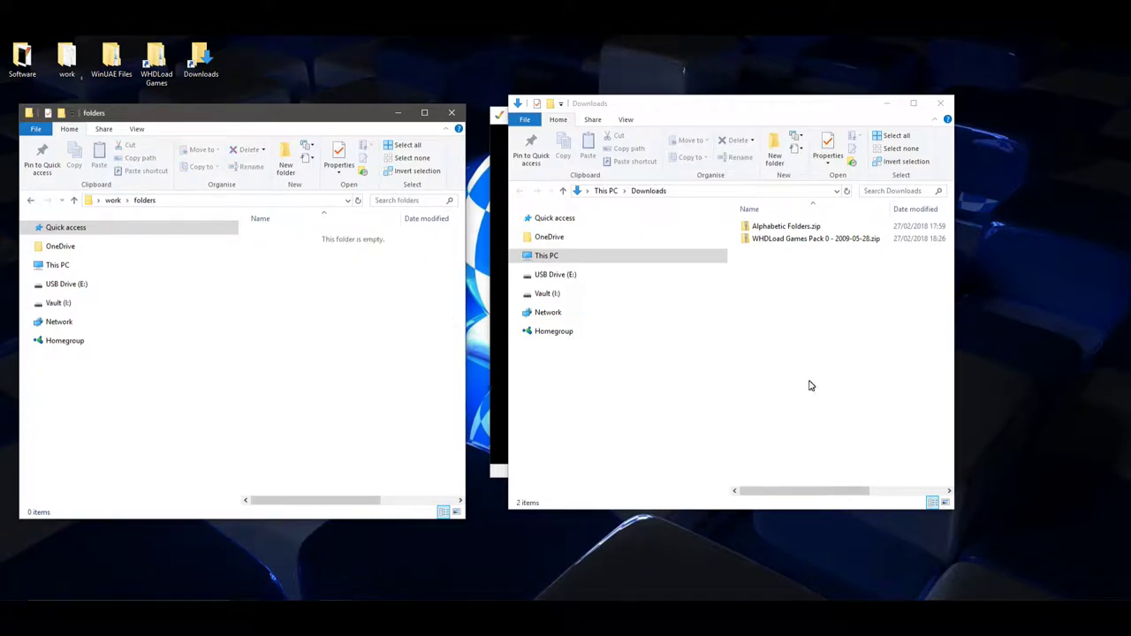
Step: Copy all folders from 0_9 to Z out of Alphabetic Folders.zip into work\folders, and close both Explorer windows
left_click(812, 386)
double_click(786, 226)
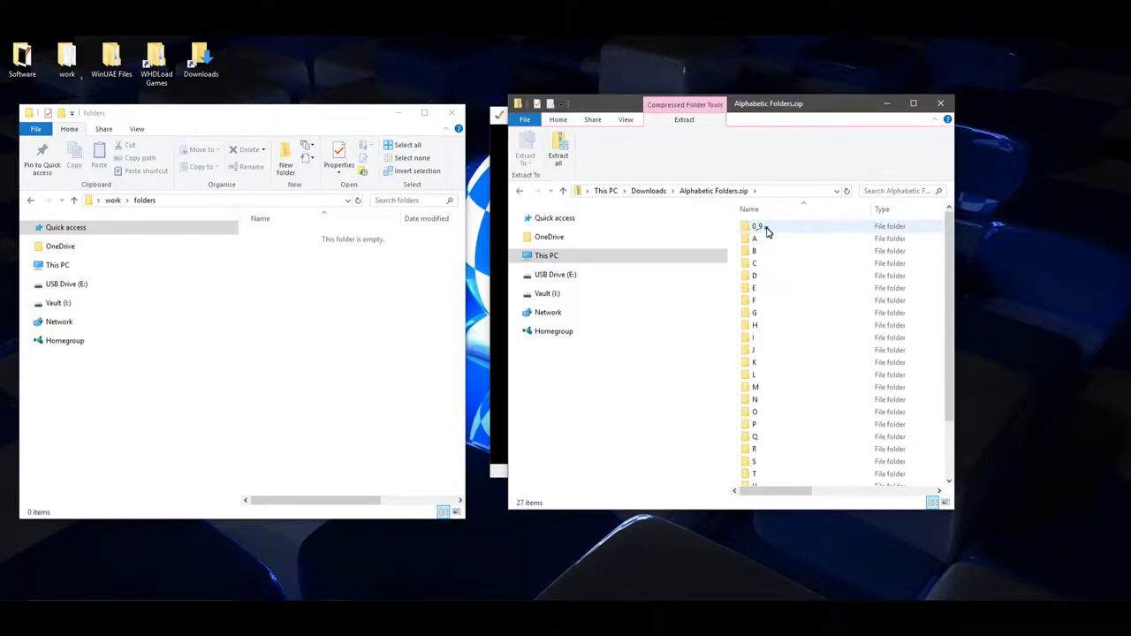
left_click(765, 228)
scroll(763, 417, "down", 2)
left_click(756, 477, "shift")
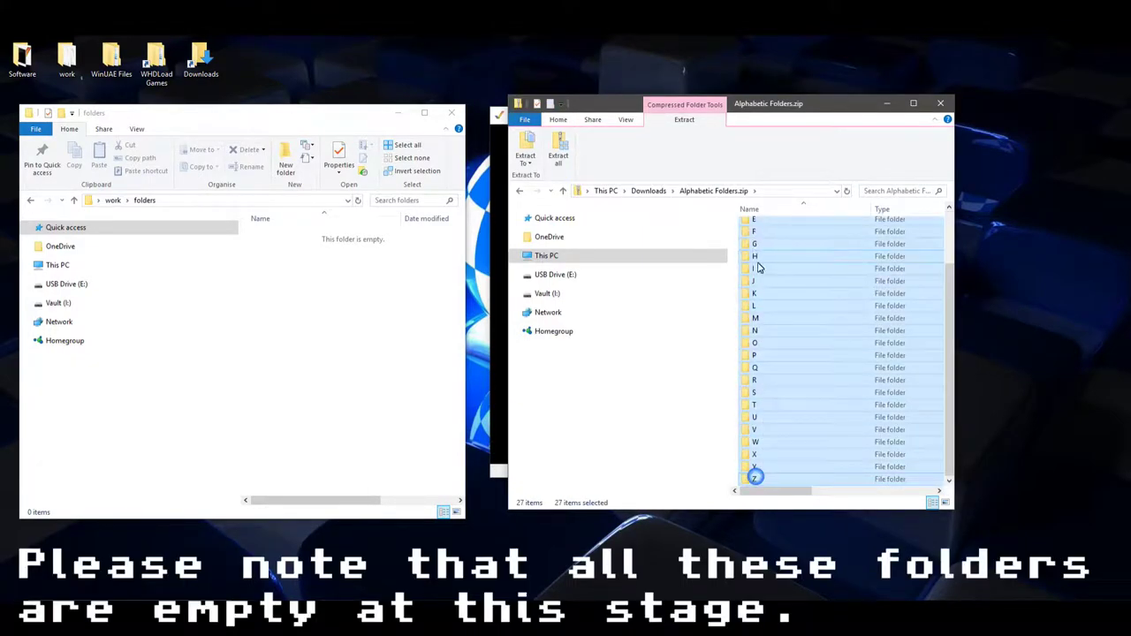
left_click_drag(758, 267, 357, 320)
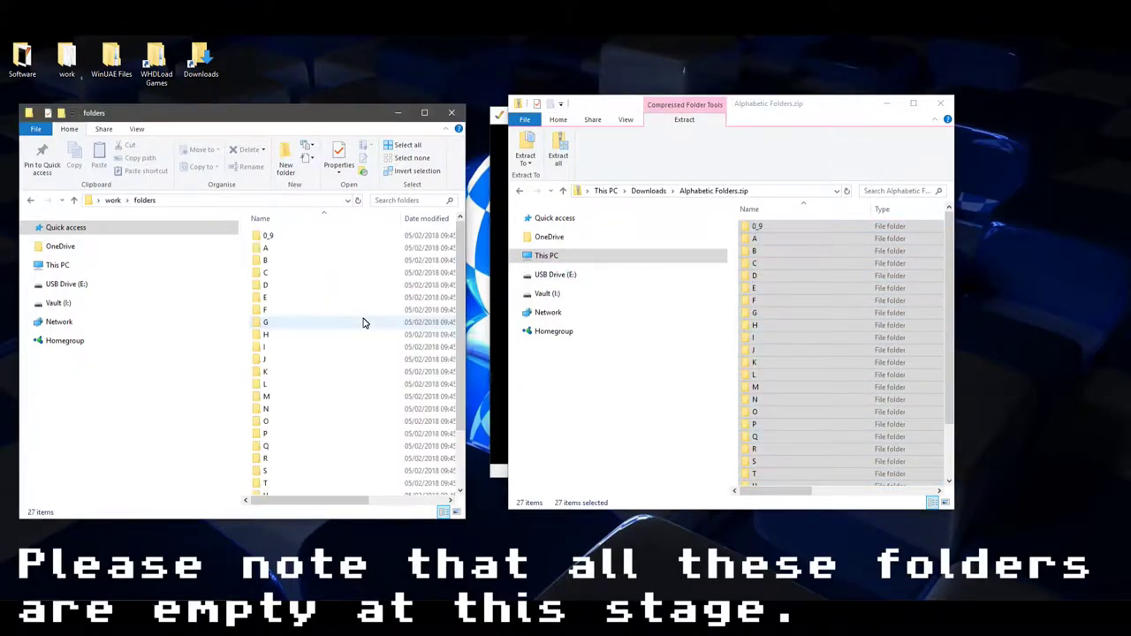
left_click(872, 111)
left_click(939, 104)
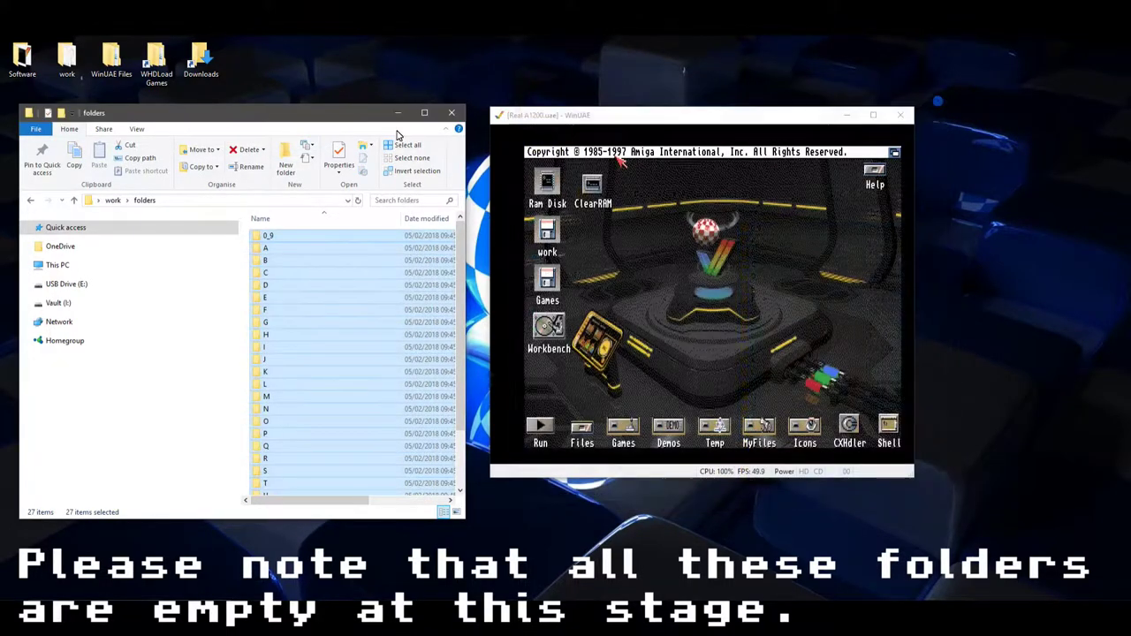
left_click_drag(345, 116, 377, 116)
left_click(481, 109)
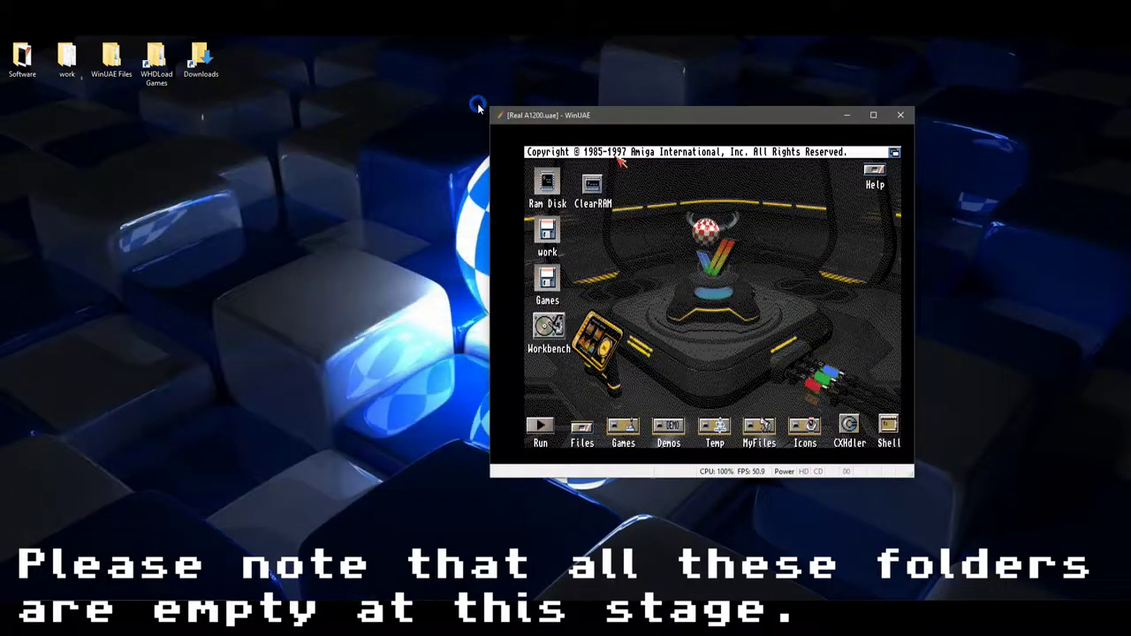
Step: Start adding a directory drive in the WinUAE hard drive settings, with device name whd and volume label whd
key("F12")
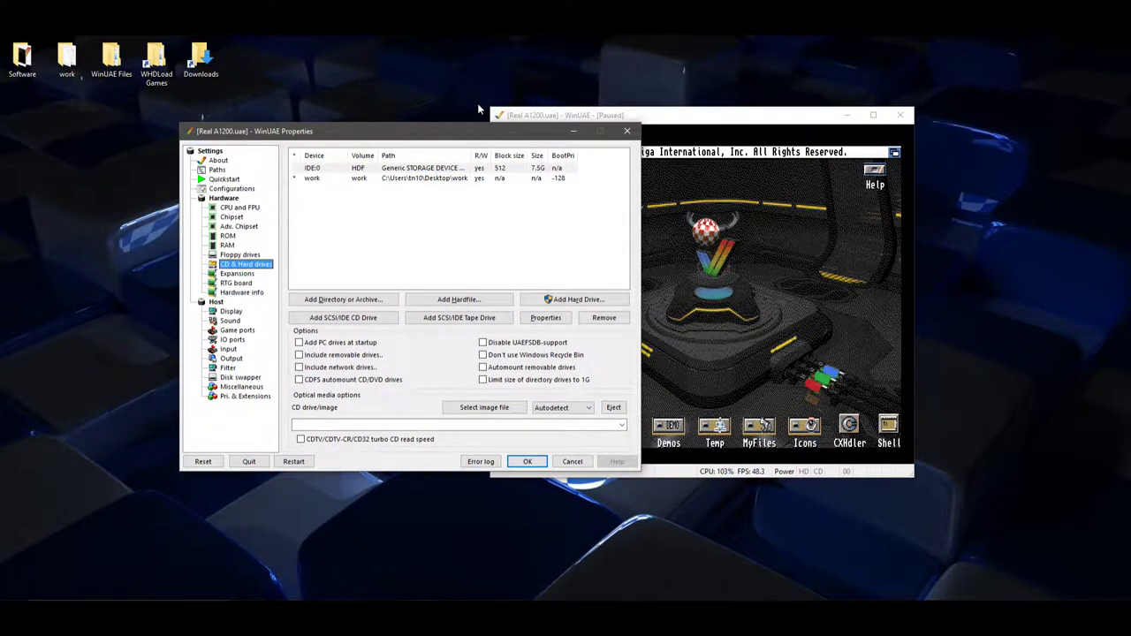
key("shift+Tab")
key("shift+Tab")
key("shift+Tab")
key("Tab")
key("shift+Tab")
key("Return")
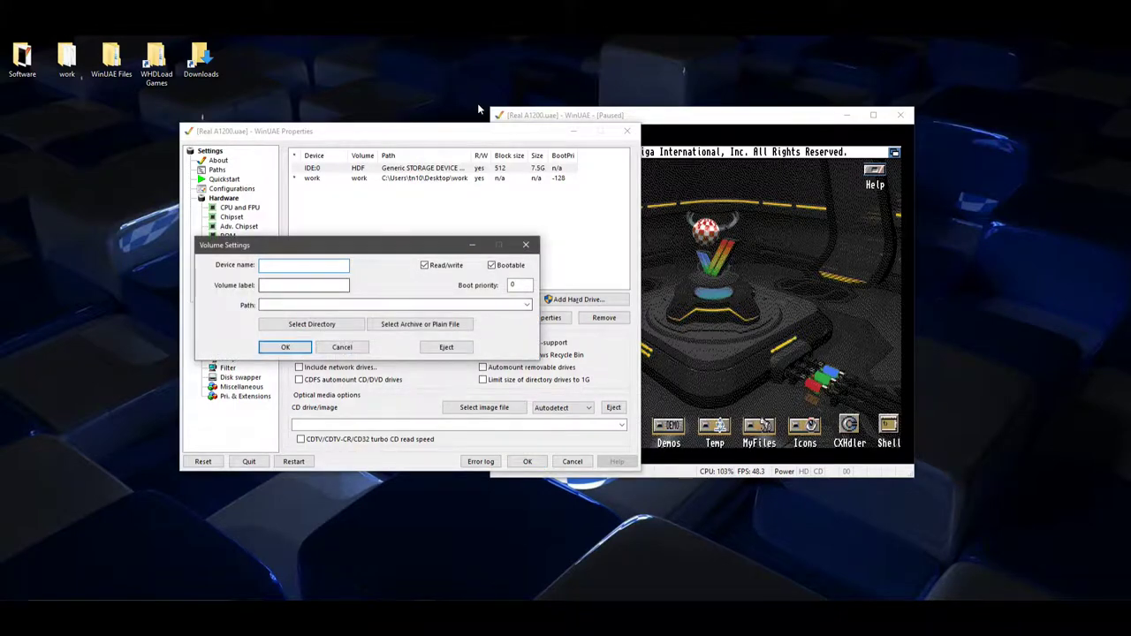
type("whd")
key("Tab")
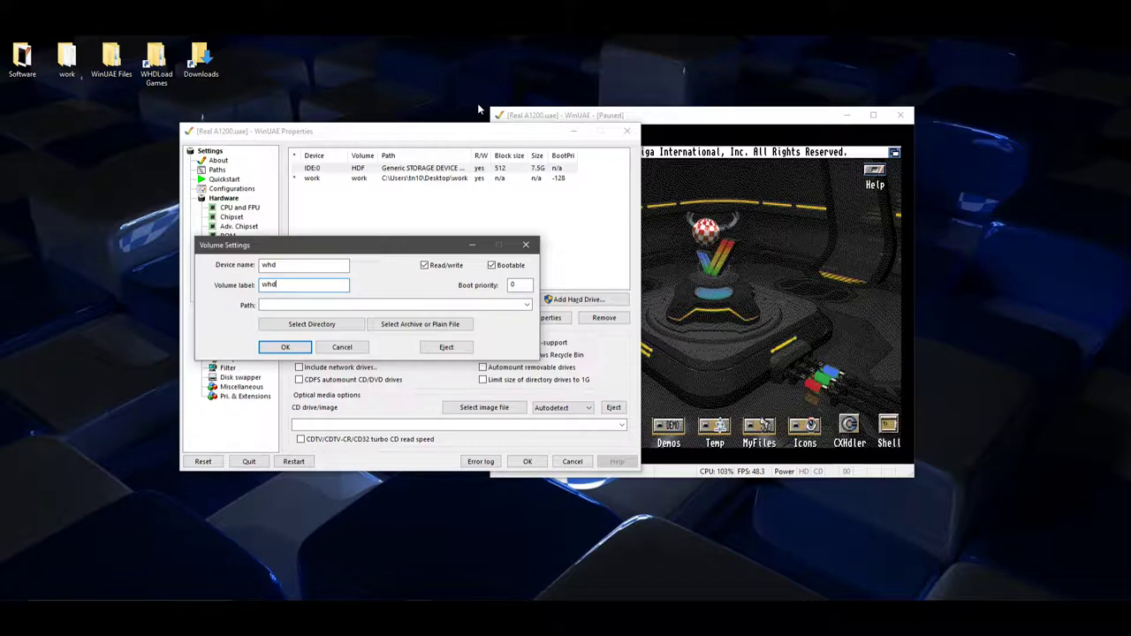
type("whd")
Step: Set the whd drive's path to the WHDLoad Games directory and confirm the new volume
key("Tab")
key("Tab")
key("Return")
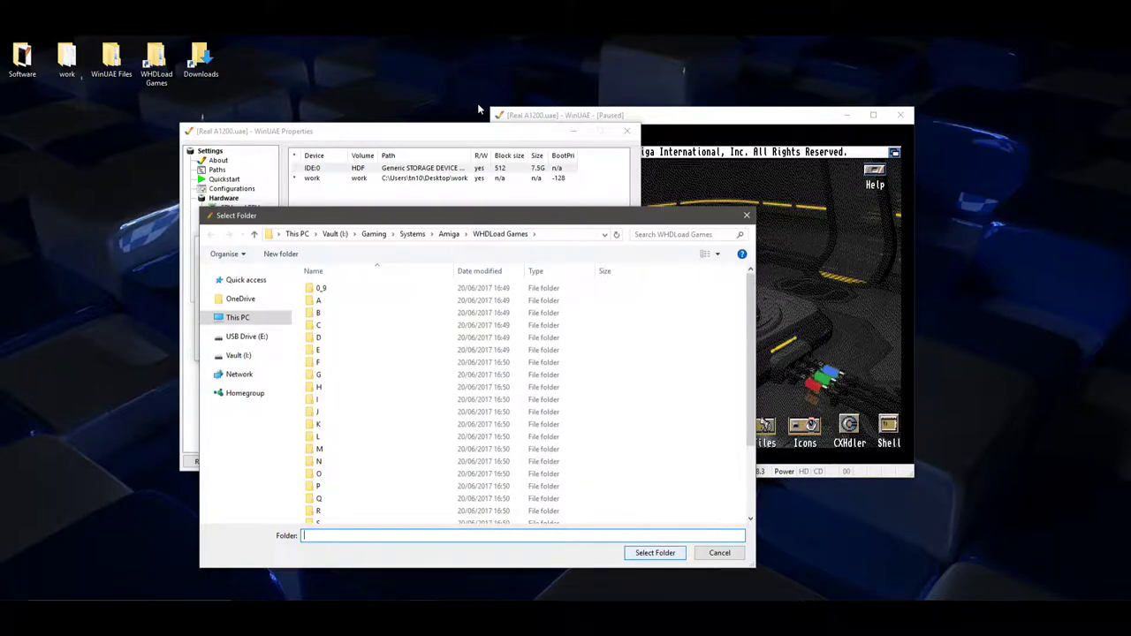
key("Return")
key("Return")
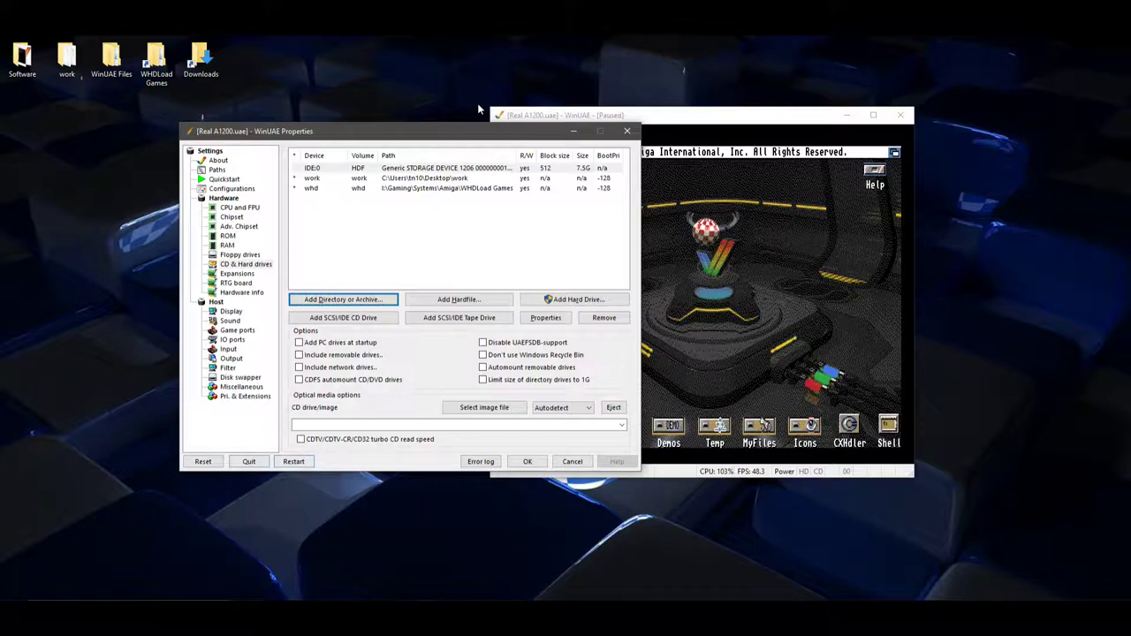
Step: Reset the emulated Amiga from the WinUAE settings to mount the whd drive in Workbench
key("Tab")
key("space")
key("F12")
key("Tab")
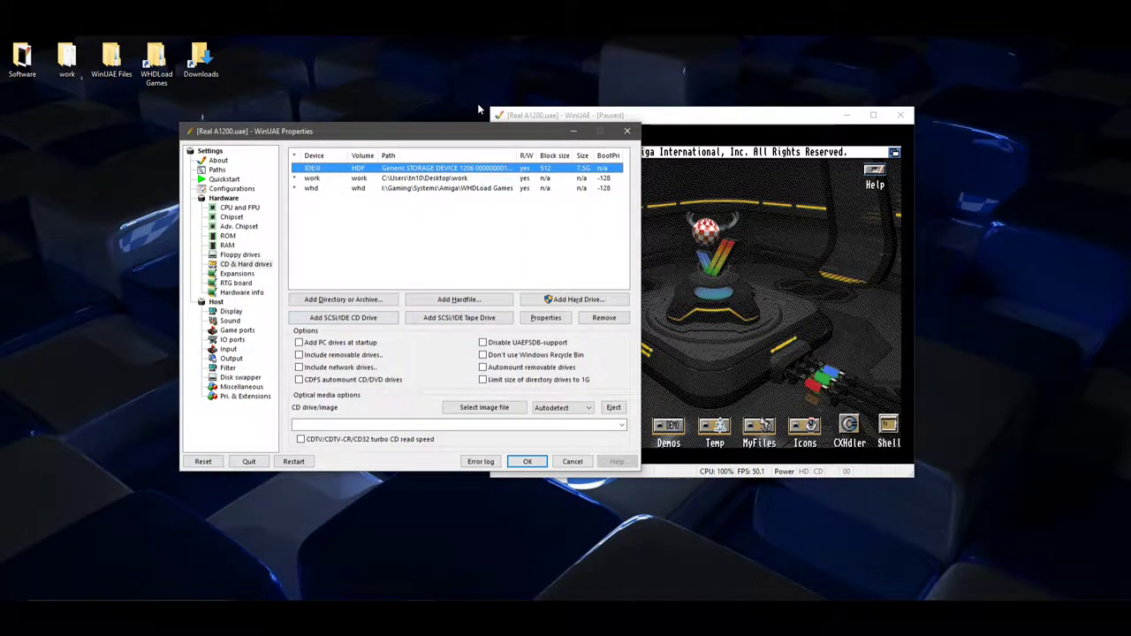
key("space")
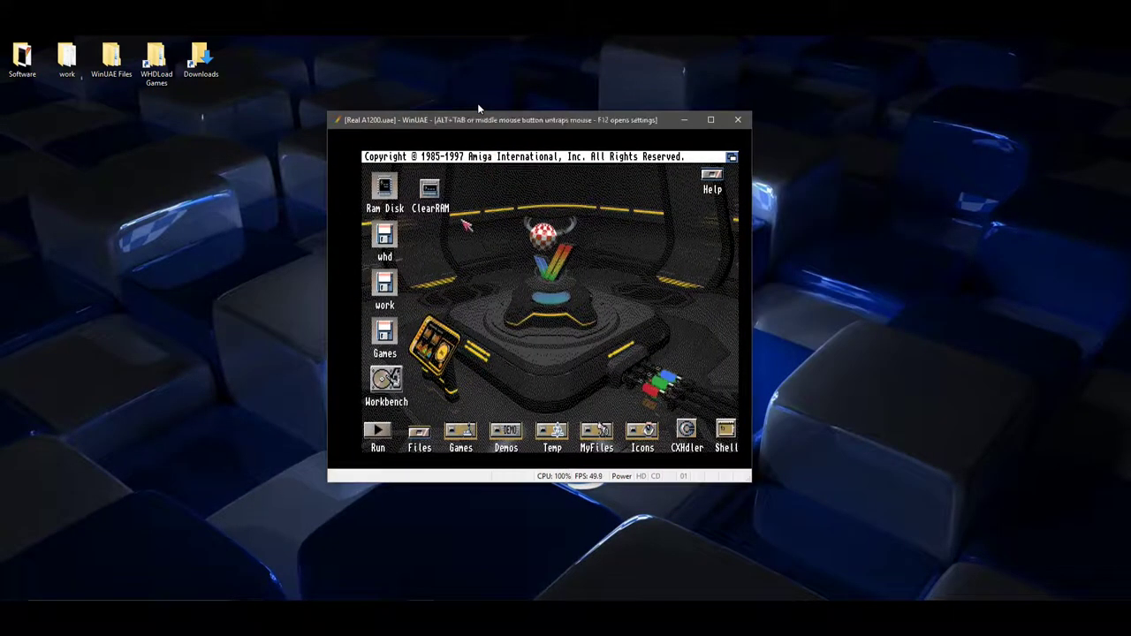
Step: Launch Directory Opus in Workbench and open the folders directory on the work volume as the source
left_click(371, 431)
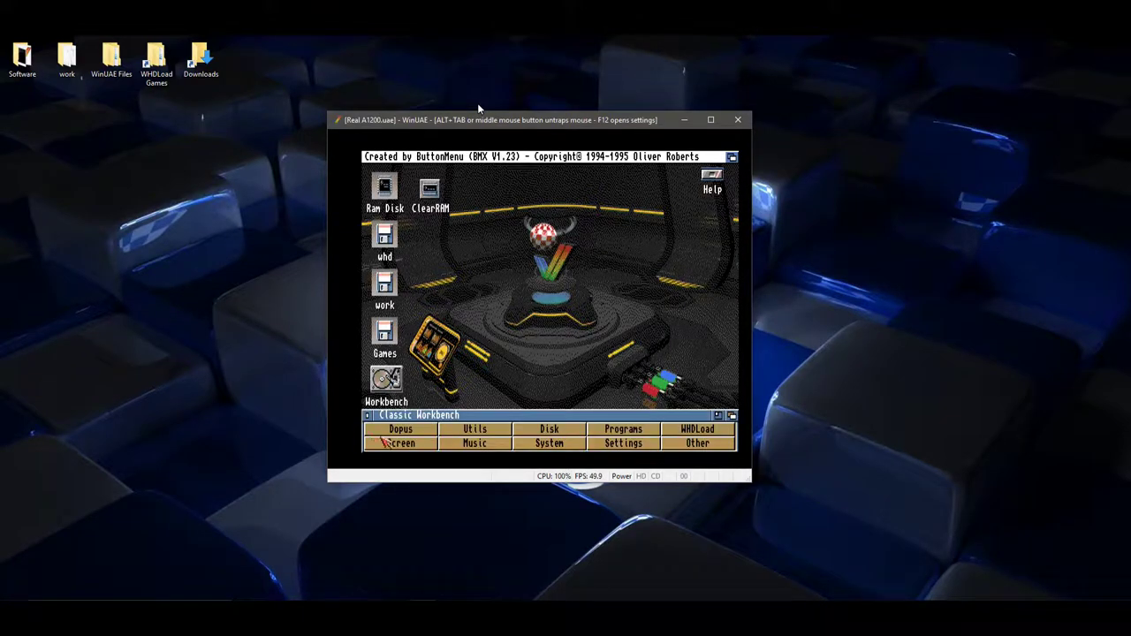
left_click(400, 431)
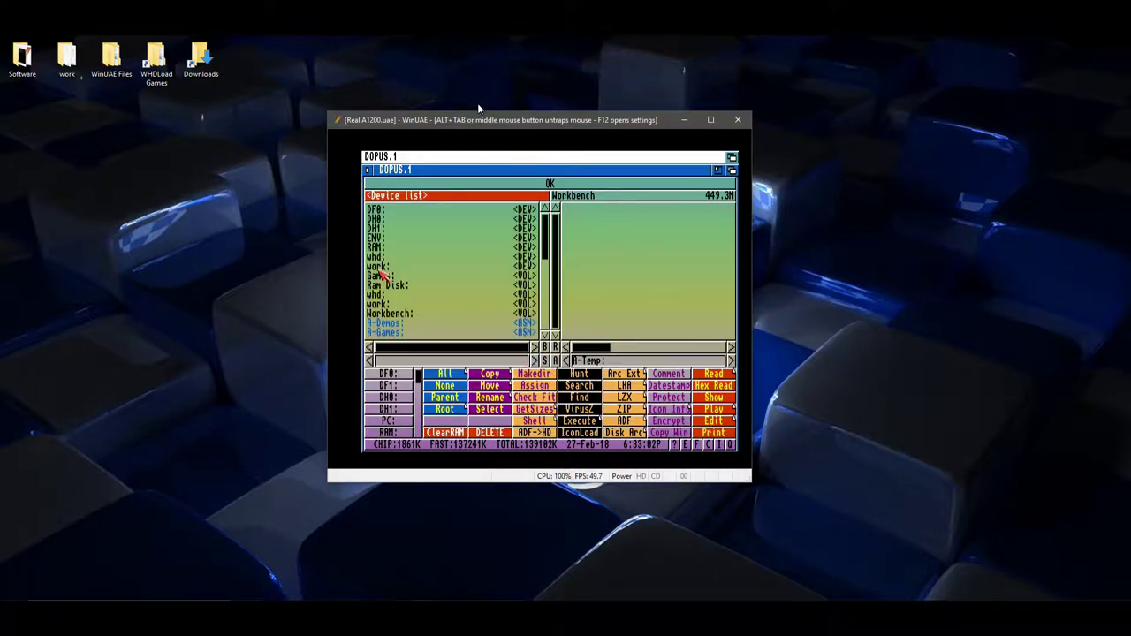
left_click(379, 266)
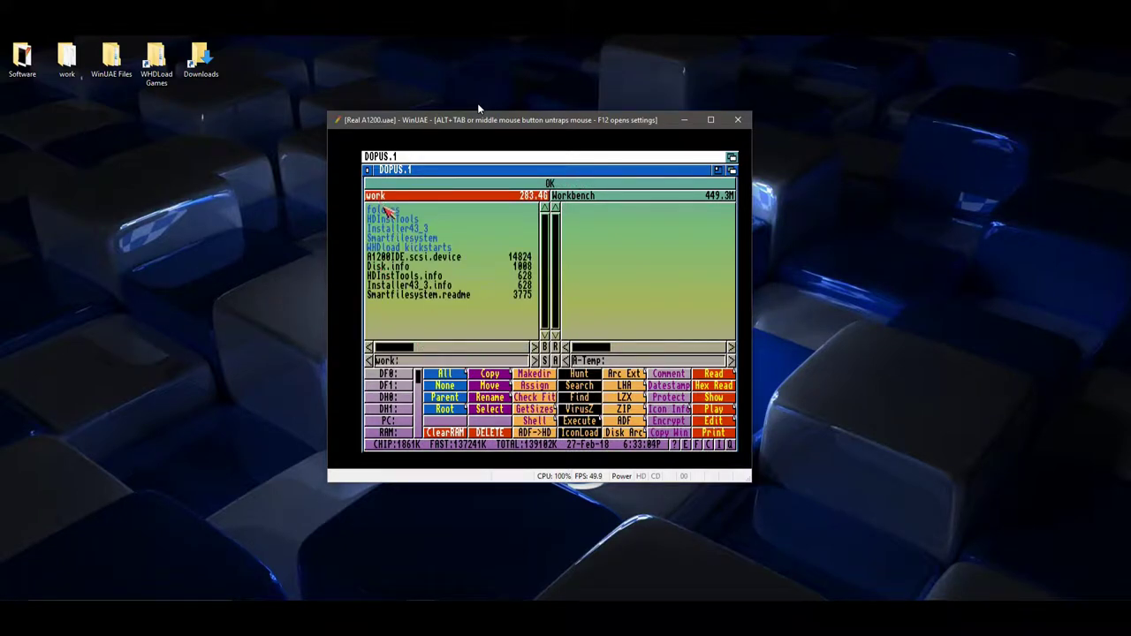
left_click(386, 211)
left_click(386, 210)
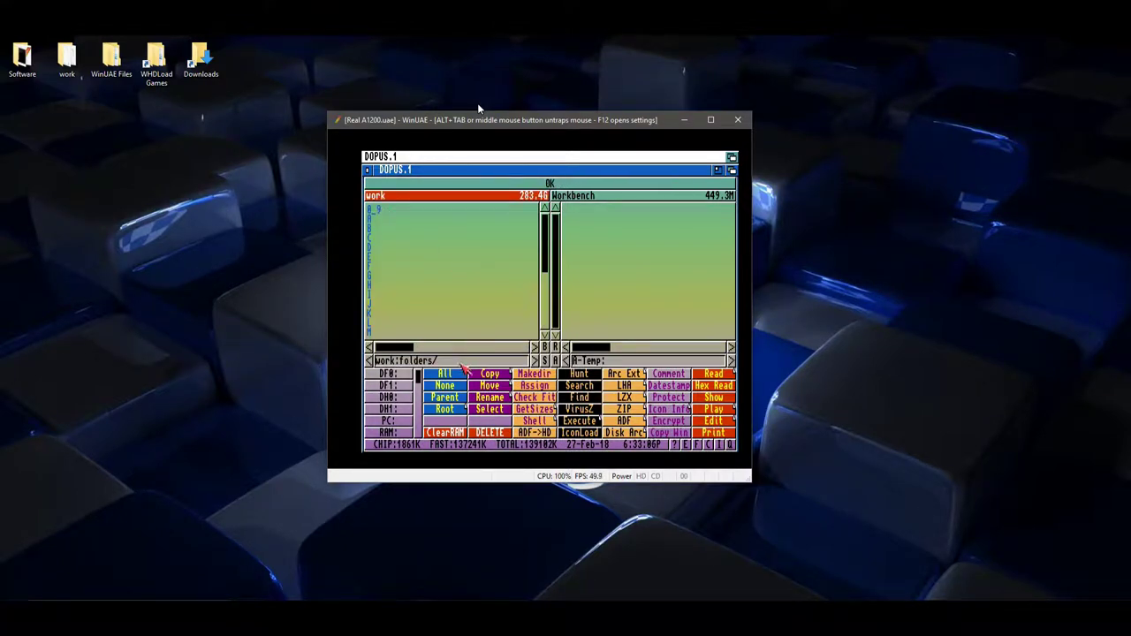
Step: Copy all the alphabetic folders from work:folders to the Games partition and check the copied list down to Z
left_click(461, 375)
left_click(633, 276)
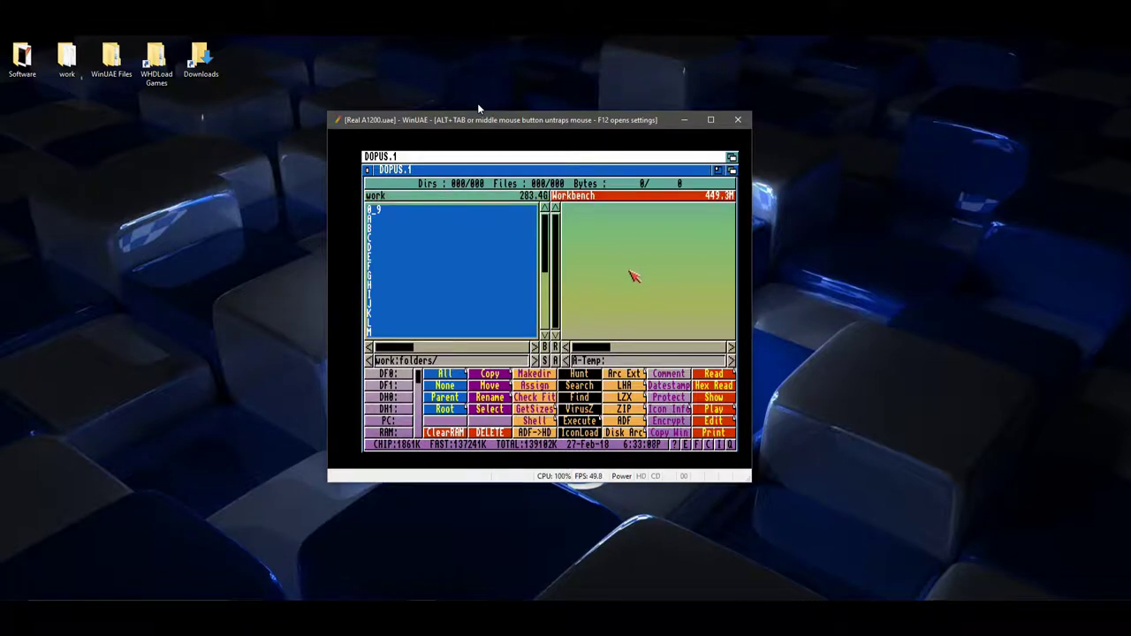
left_click(548, 363)
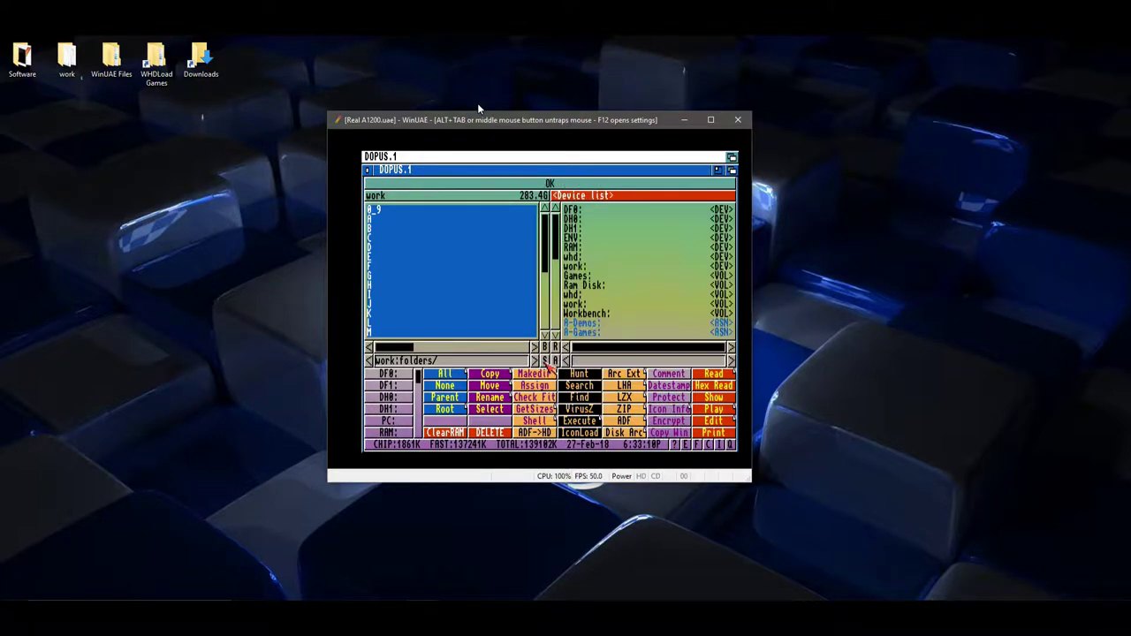
left_click(582, 278)
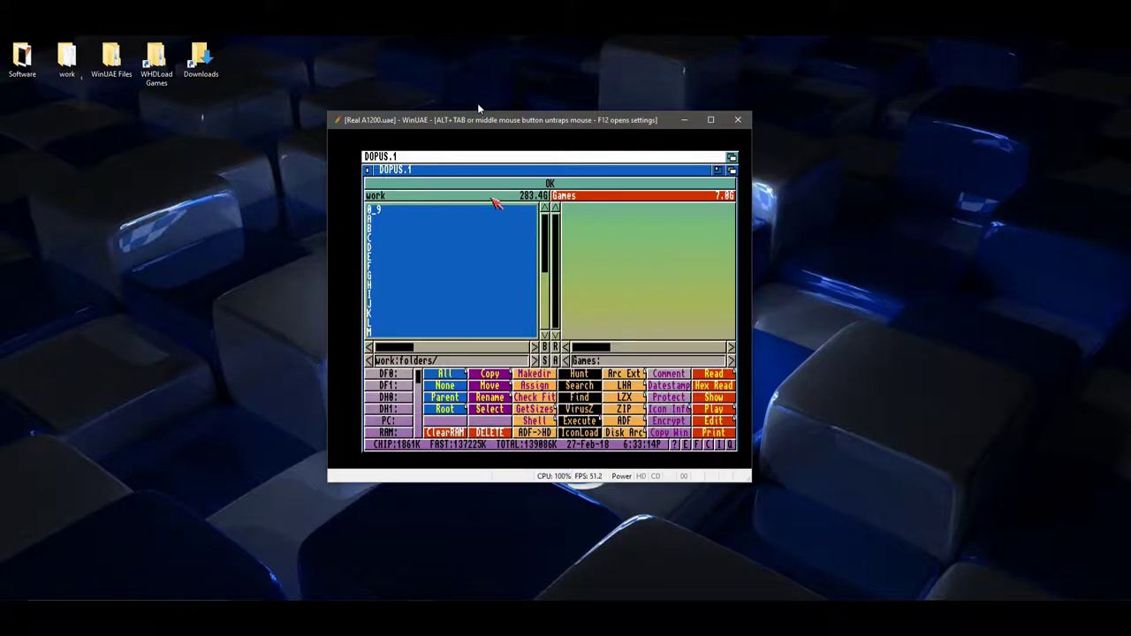
left_click(427, 202)
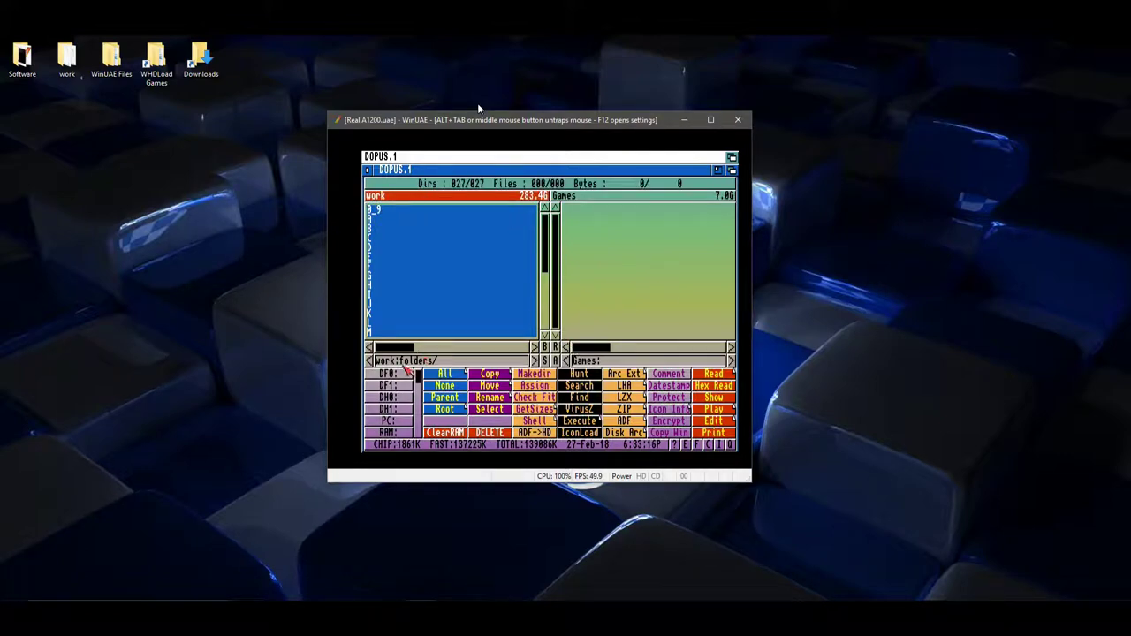
left_click(492, 375)
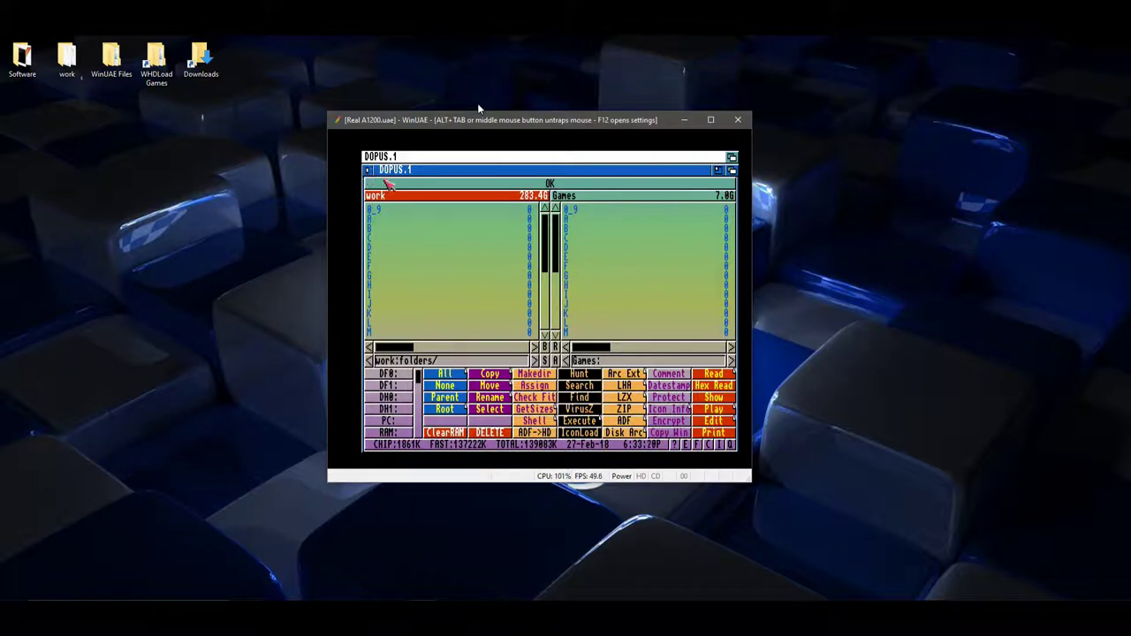
mouse_move(548, 235)
left_mouse_down()
mouse_move(553, 255)
mouse_move(557, 234)
left_mouse_up()
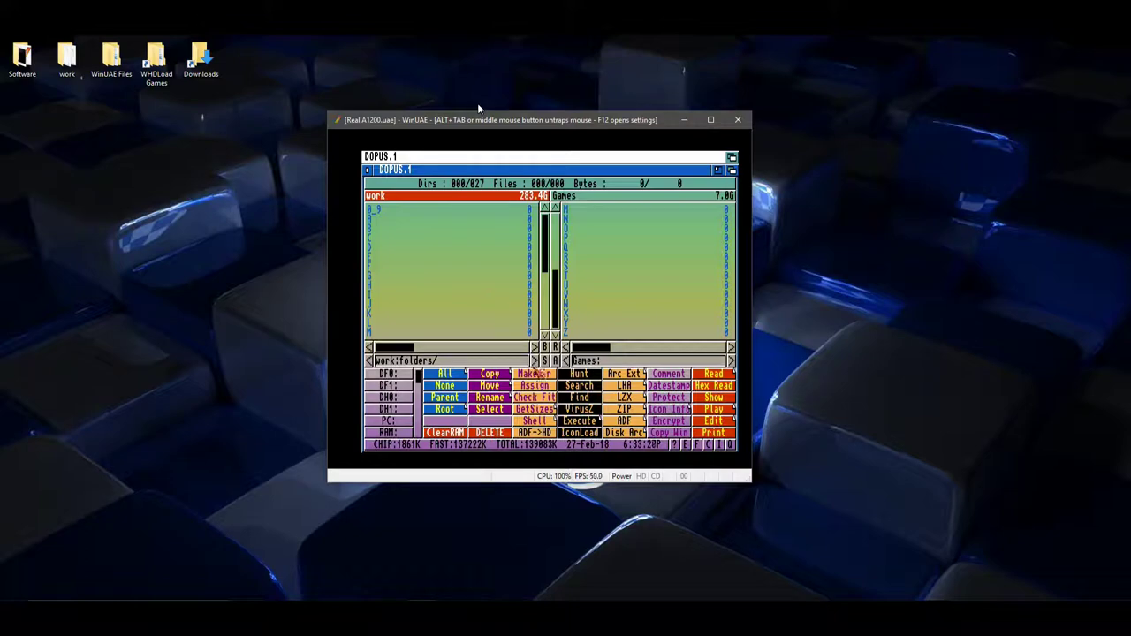
Step: Open the 0_9 folder on the whd volume as the source and the Games partition's 0_9 folder as the destination
left_click(548, 363)
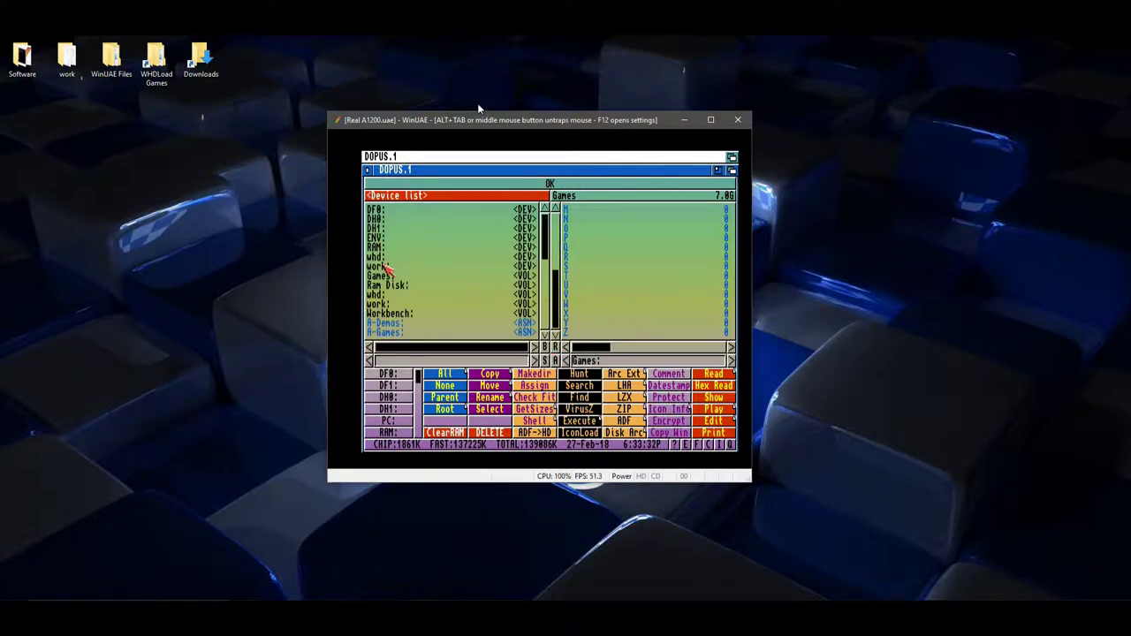
left_click(381, 258)
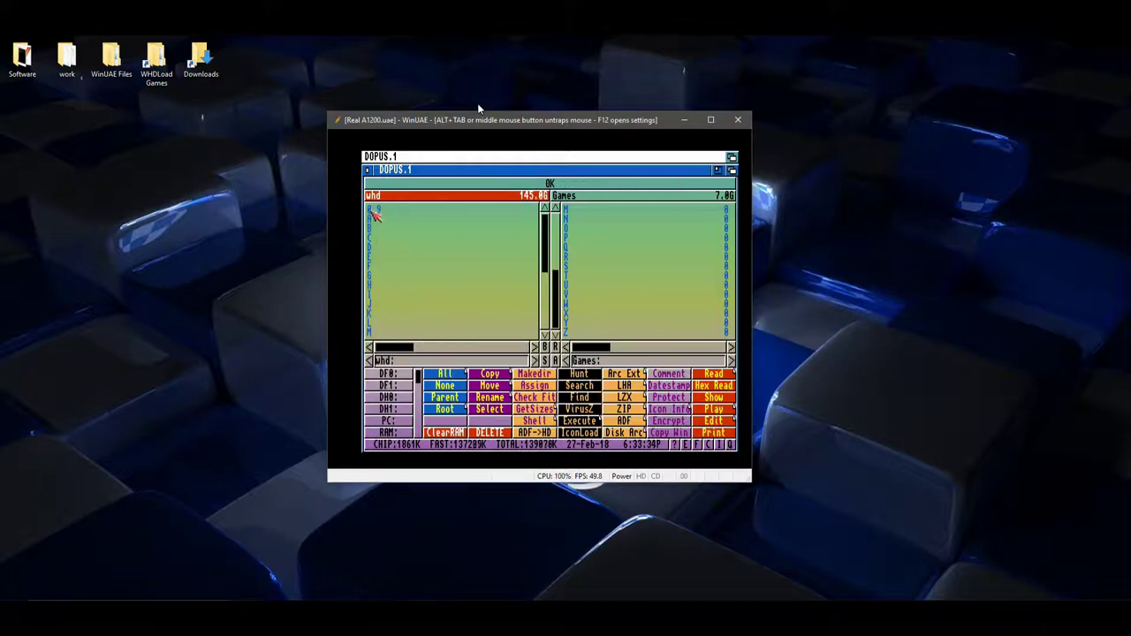
left_click_drag(560, 309, 560, 228)
left_click(569, 210)
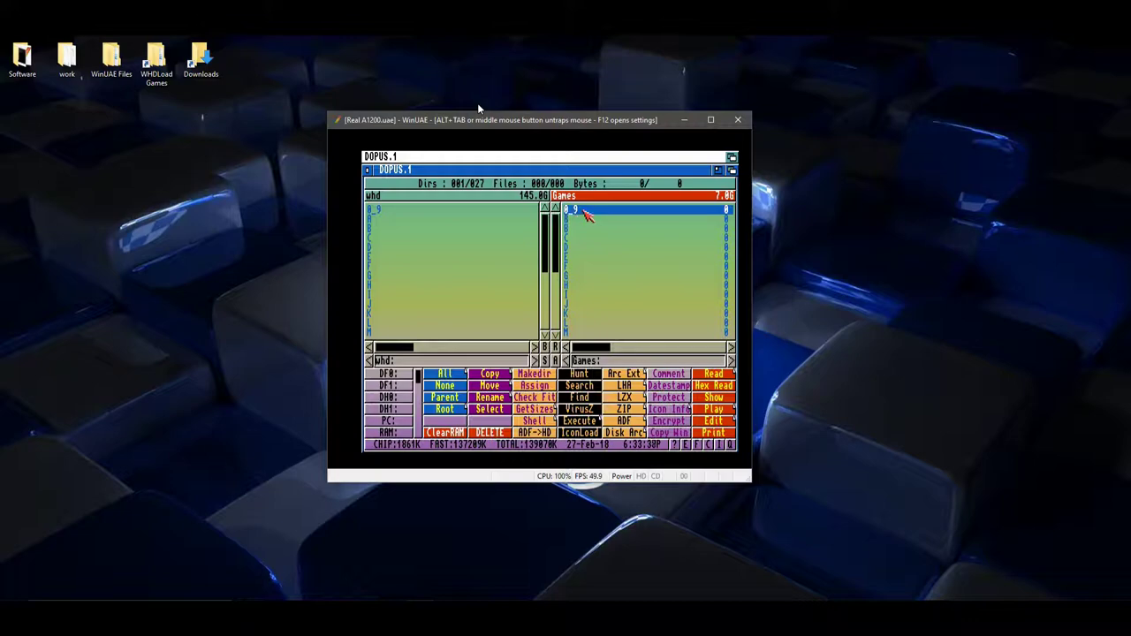
left_click(572, 214)
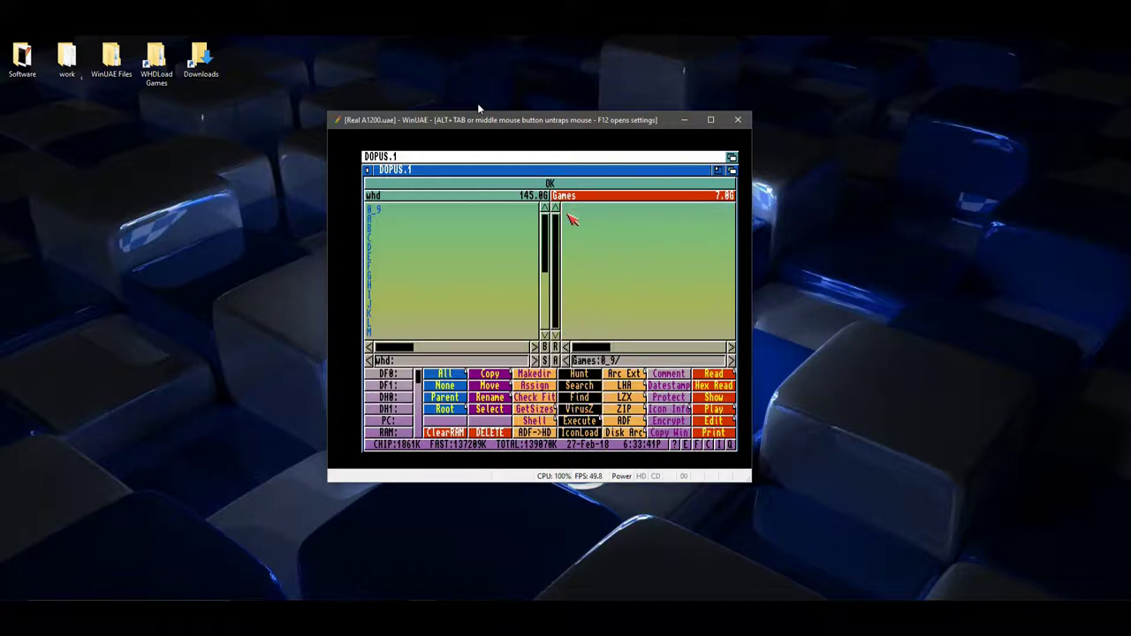
left_click(545, 255)
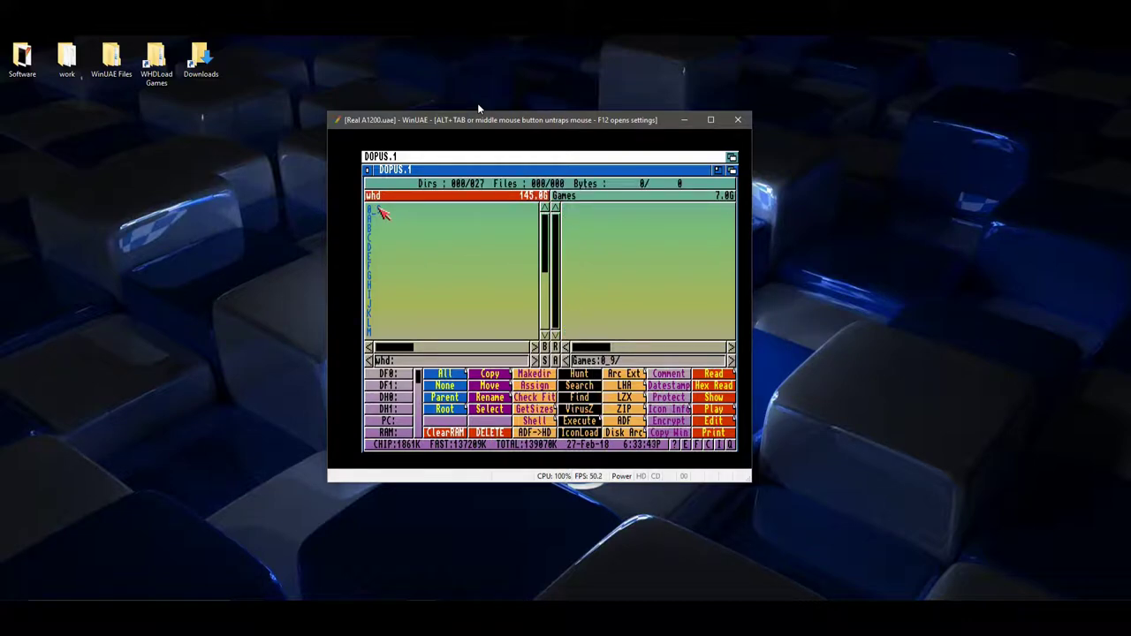
left_click(386, 212)
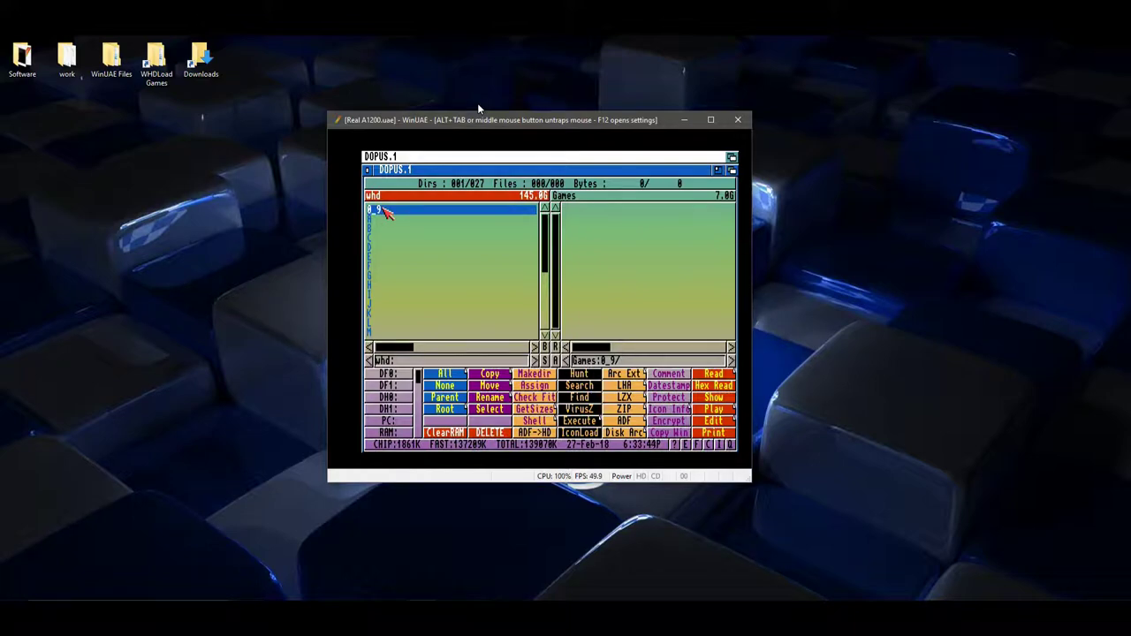
left_click(386, 213)
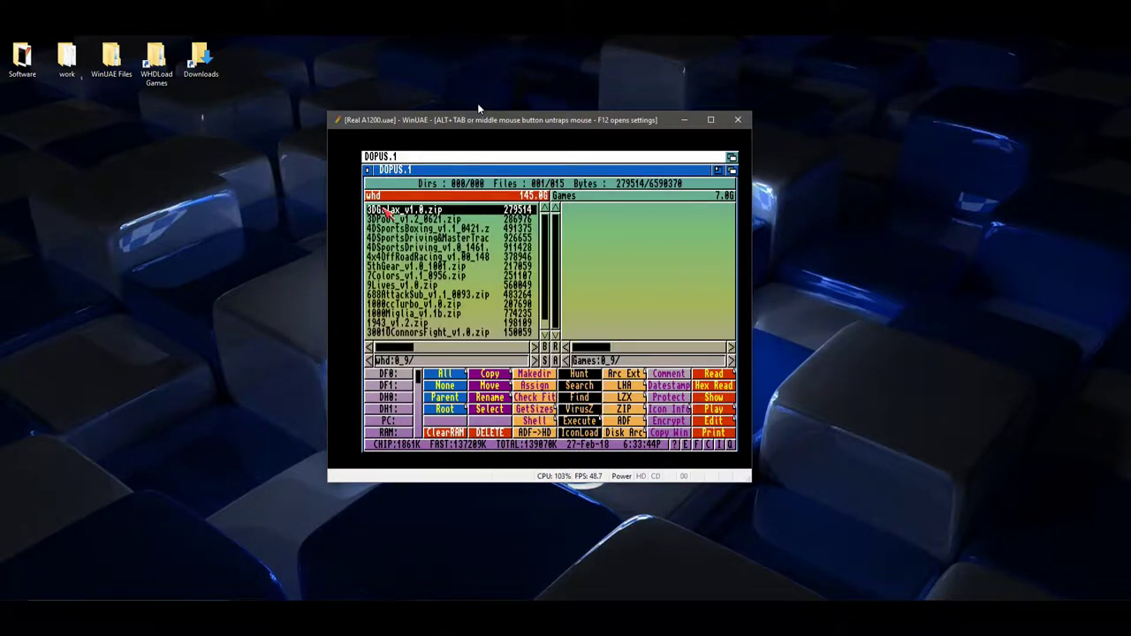
Step: Extract all the game archives from whd:0_9 into Games:0_9 and repeat this for the letter folders through Z
left_click(444, 375)
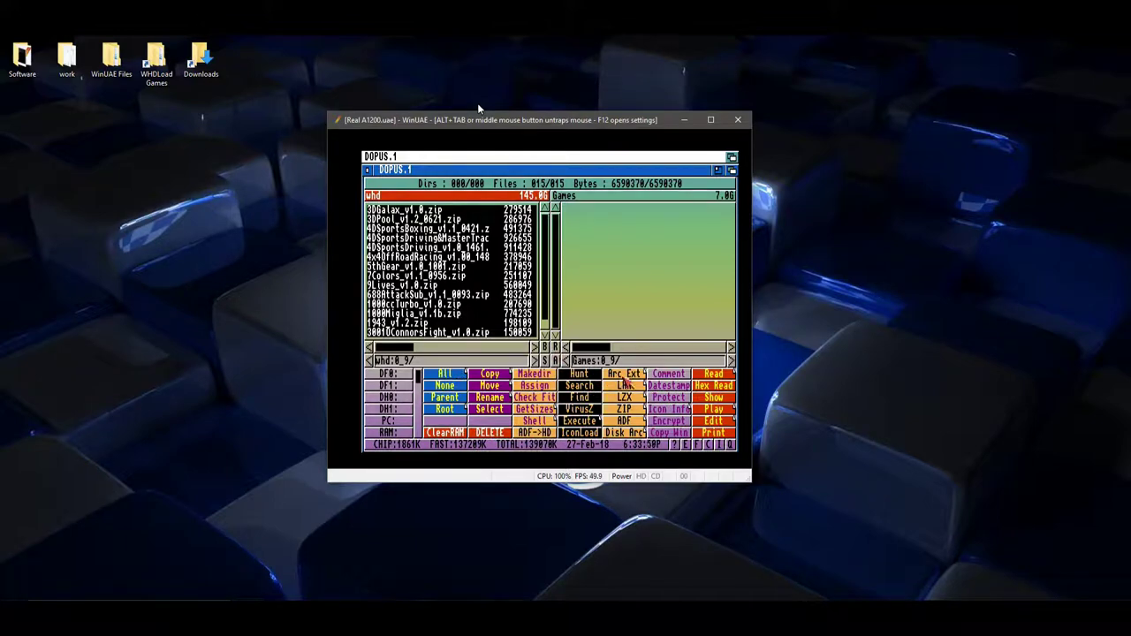
left_click(625, 377)
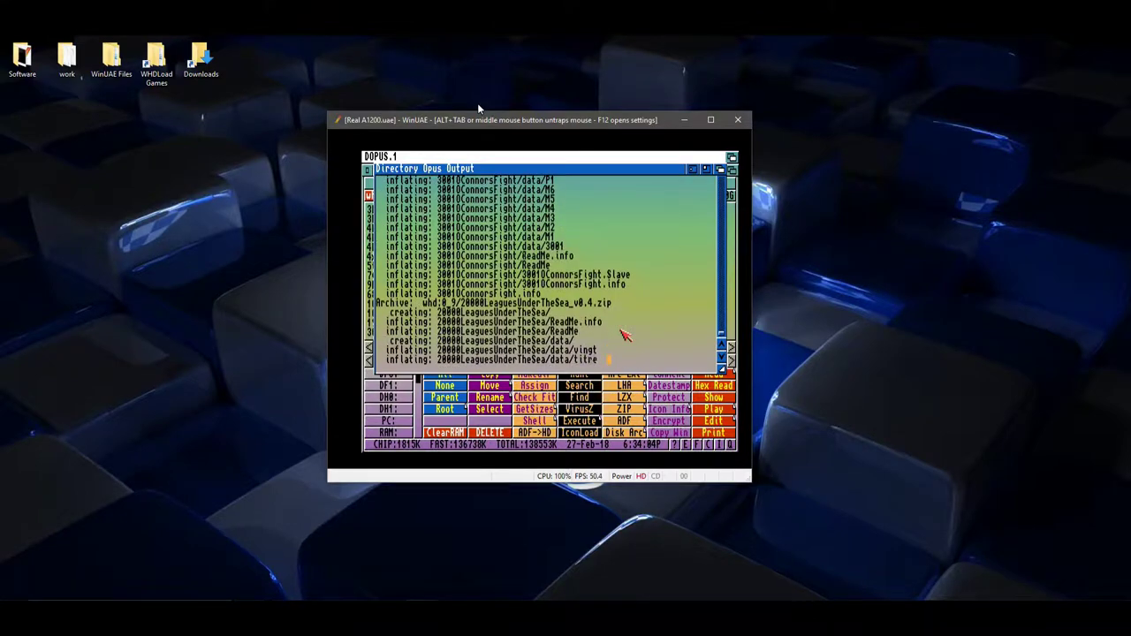
left_click(605, 315)
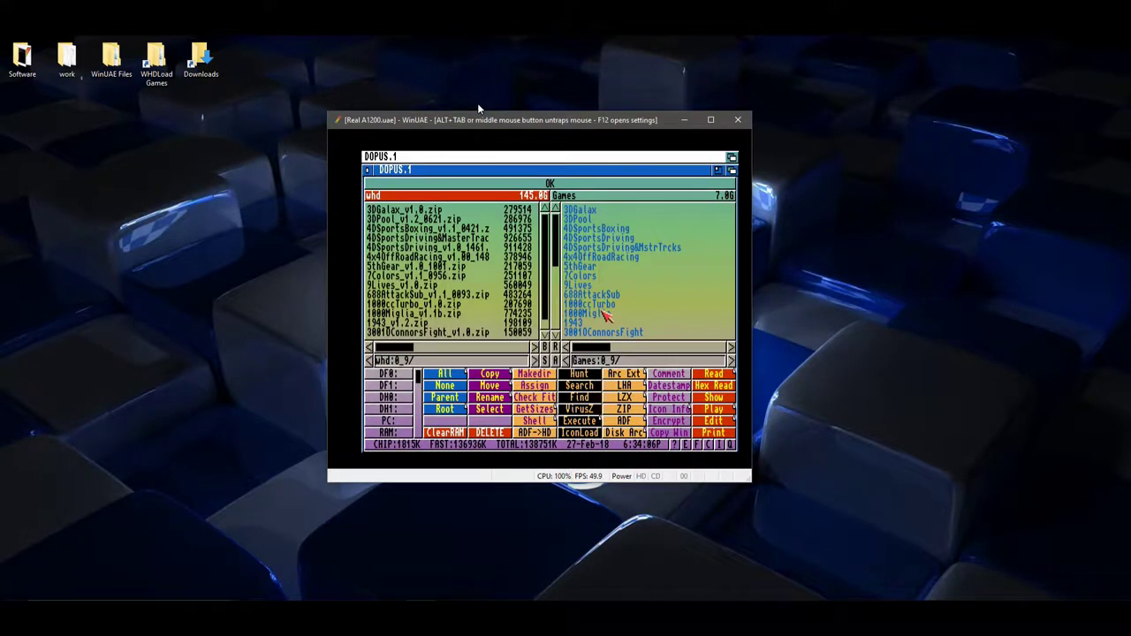
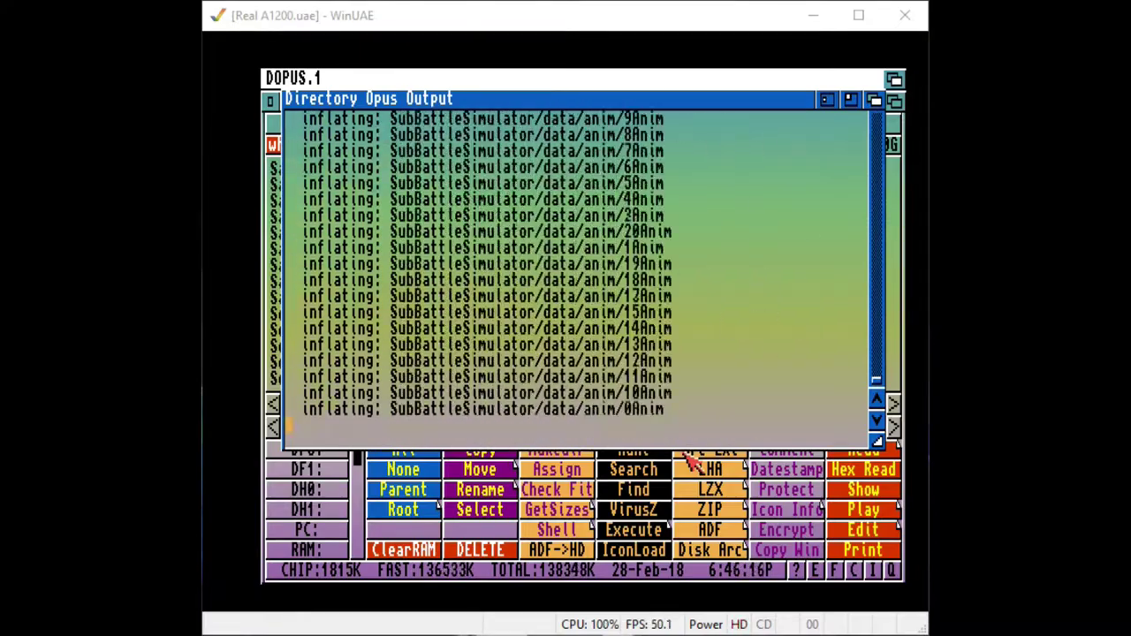
left_click(702, 462)
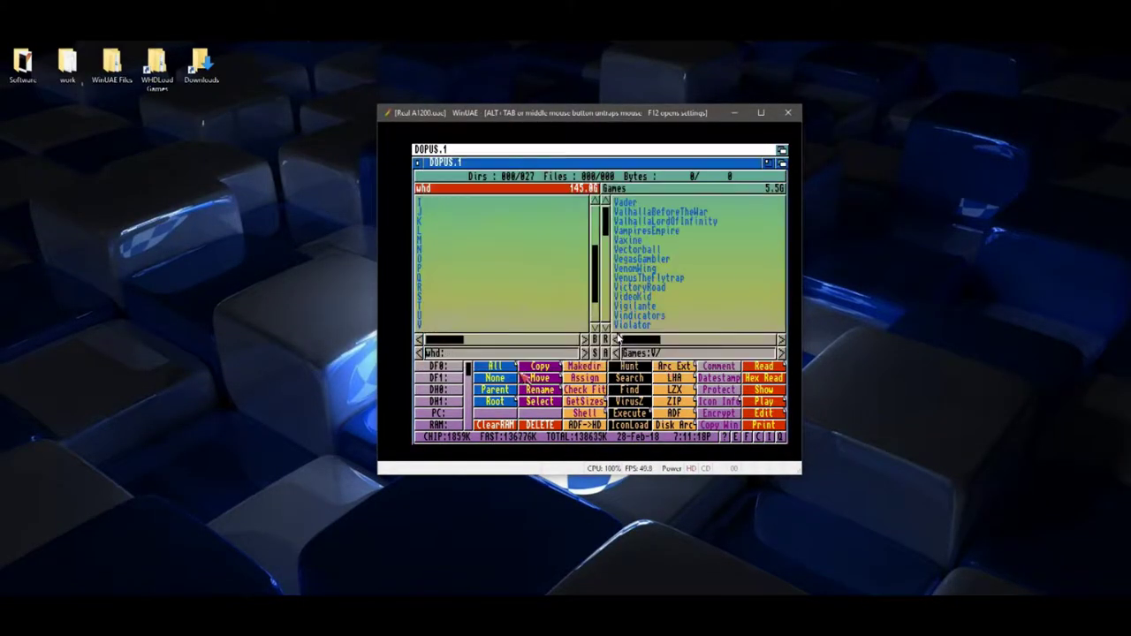
left_click(421, 325)
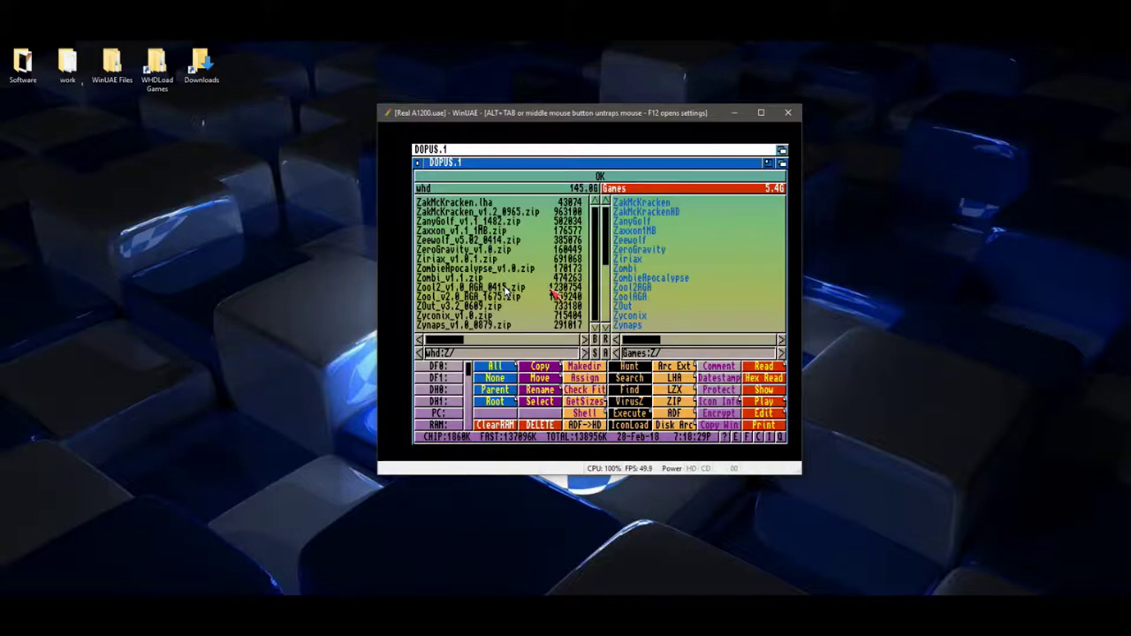
Step: Open the WHDload kickstarts folder on the work volume in one lister and Workbench:Devs/Kickstarts in the other
left_click(601, 352)
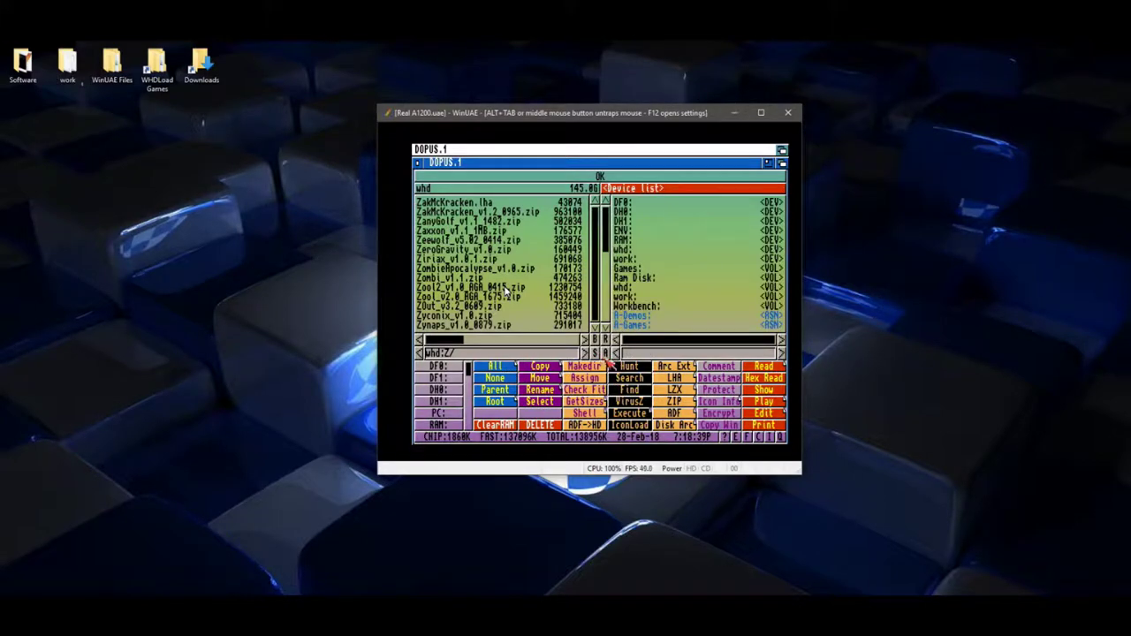
left_click(633, 260)
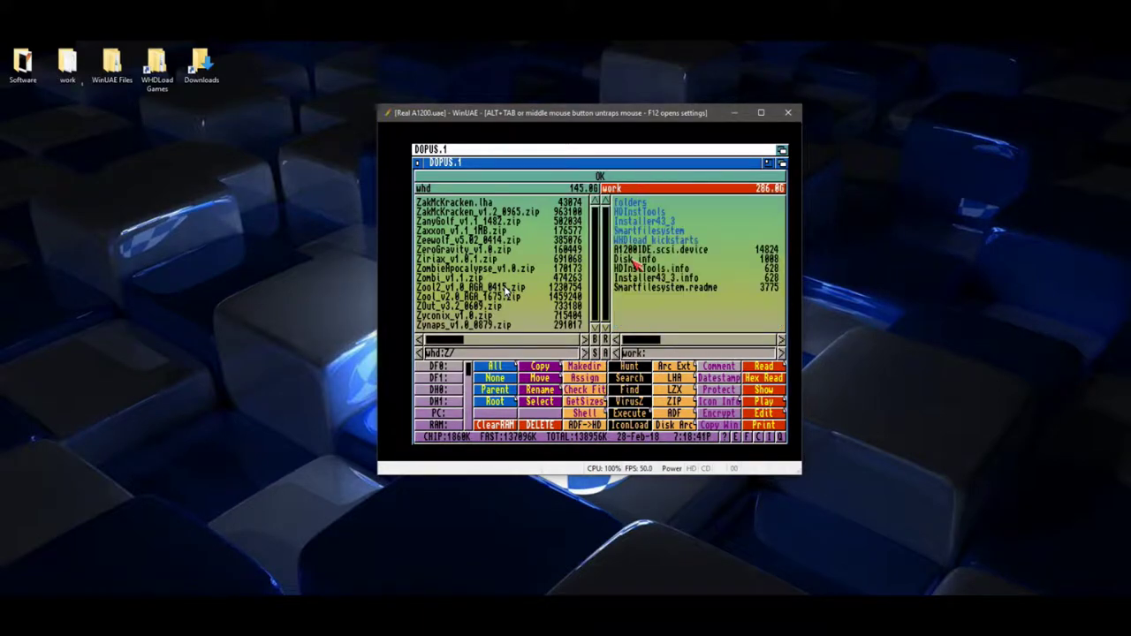
double_click(676, 242)
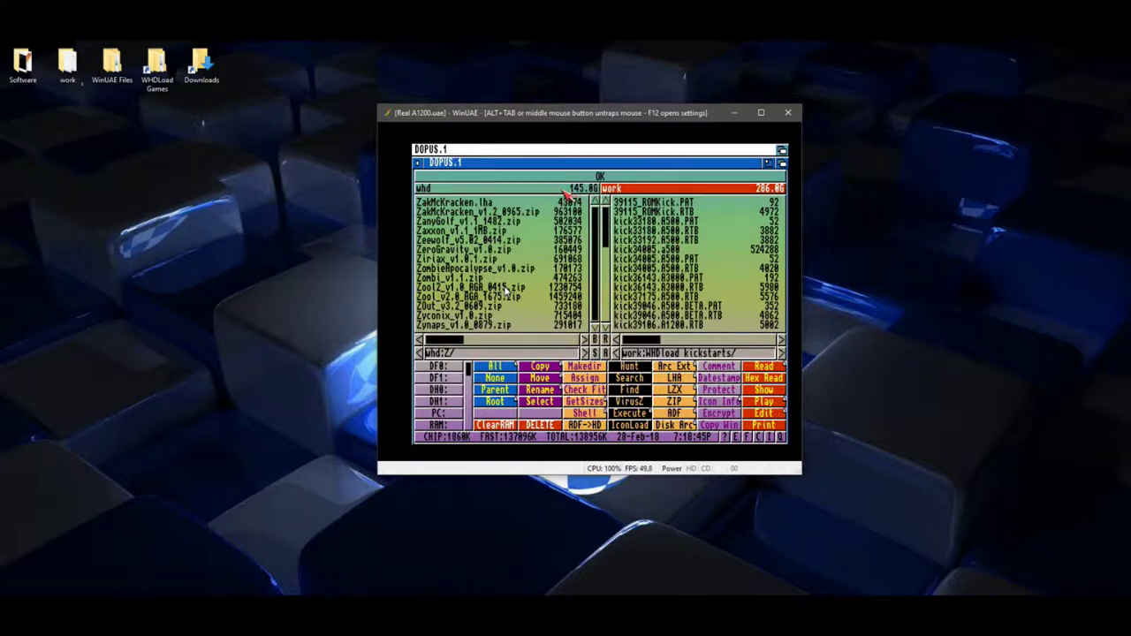
left_click(564, 192)
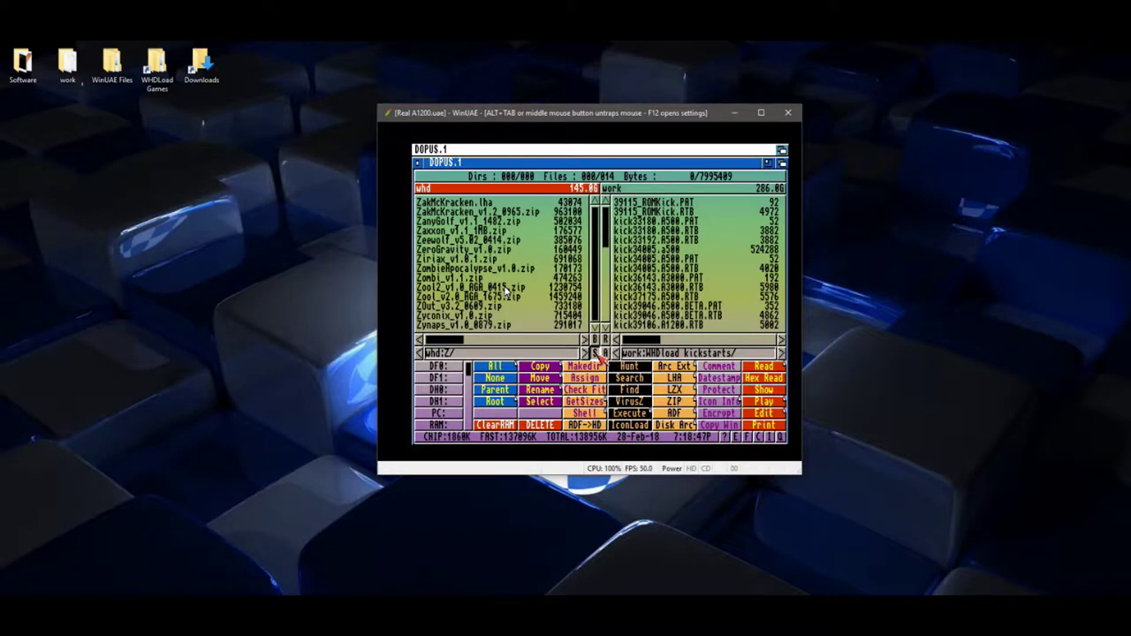
left_click(599, 352)
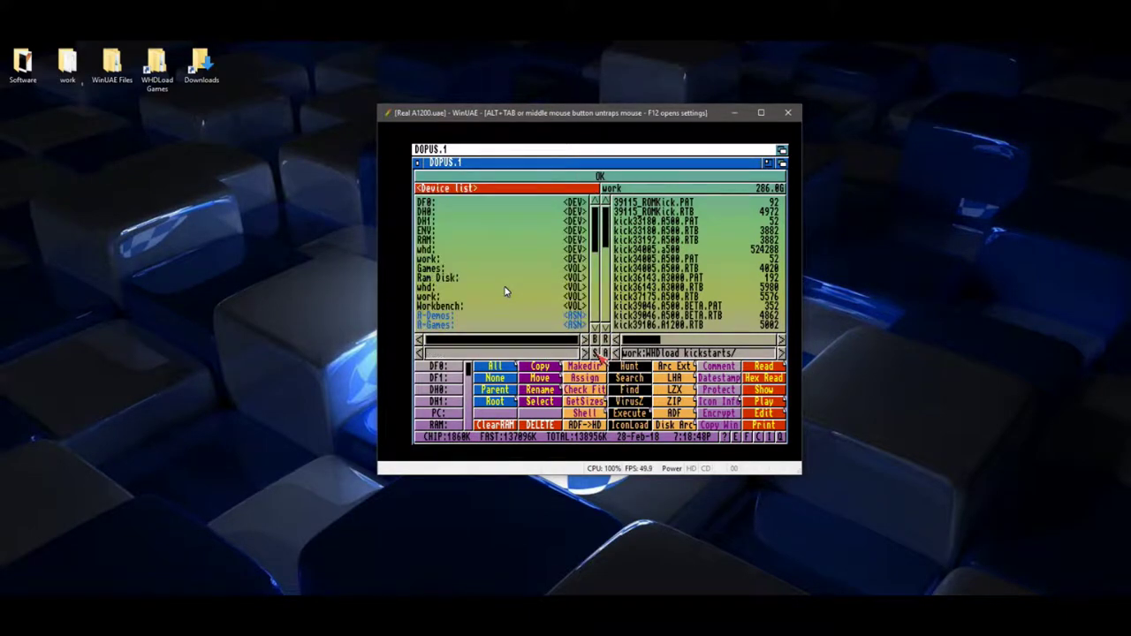
left_click(442, 306)
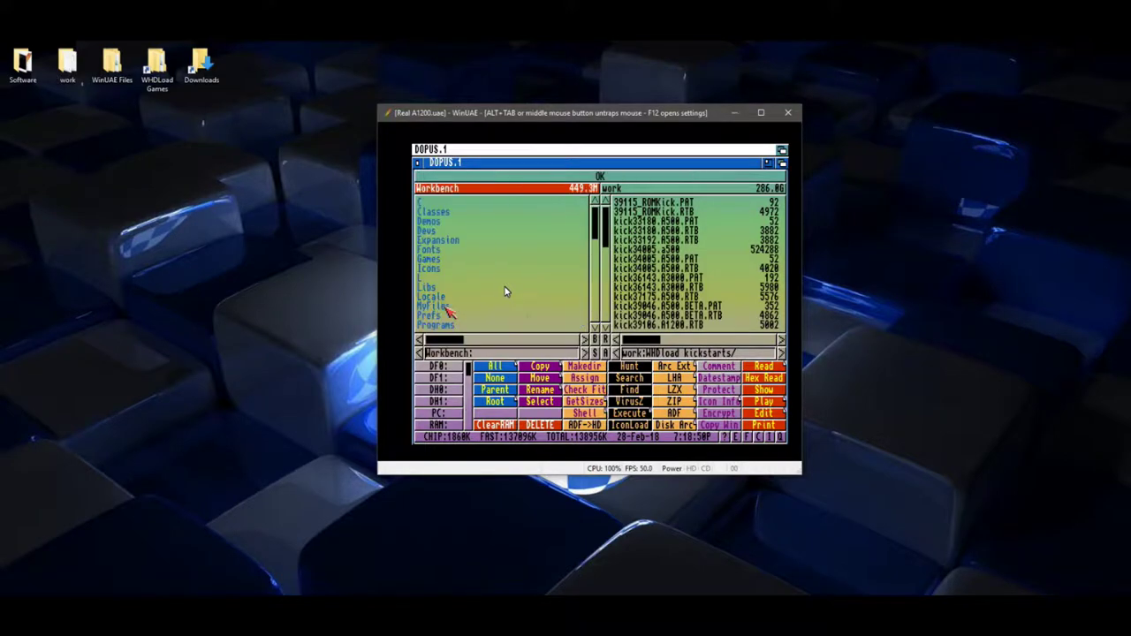
double_click(428, 231)
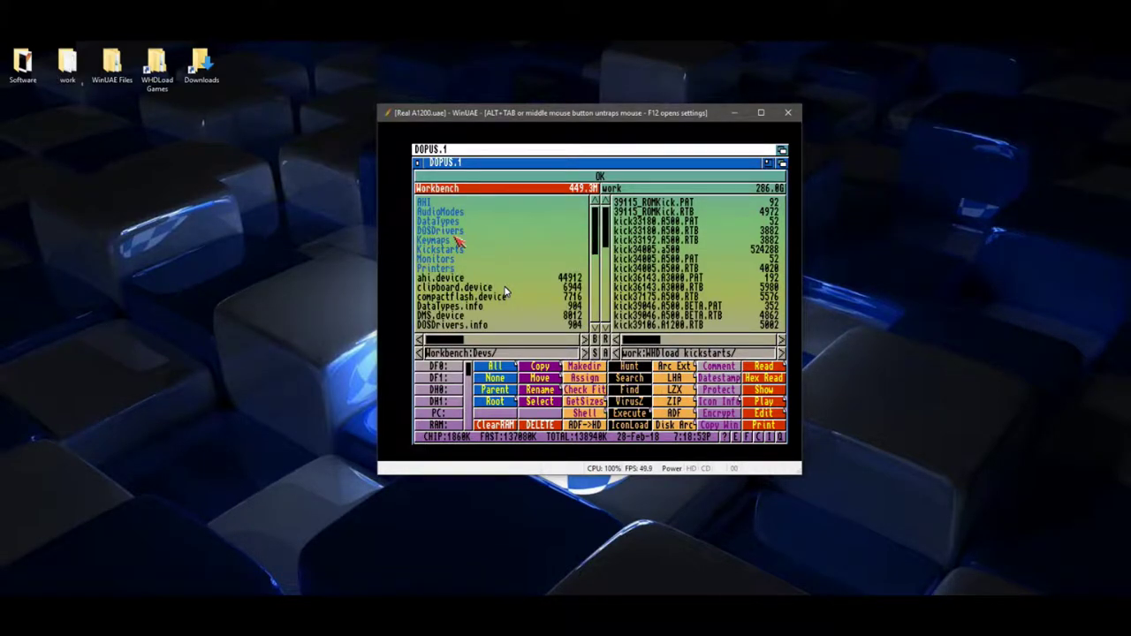
double_click(451, 251)
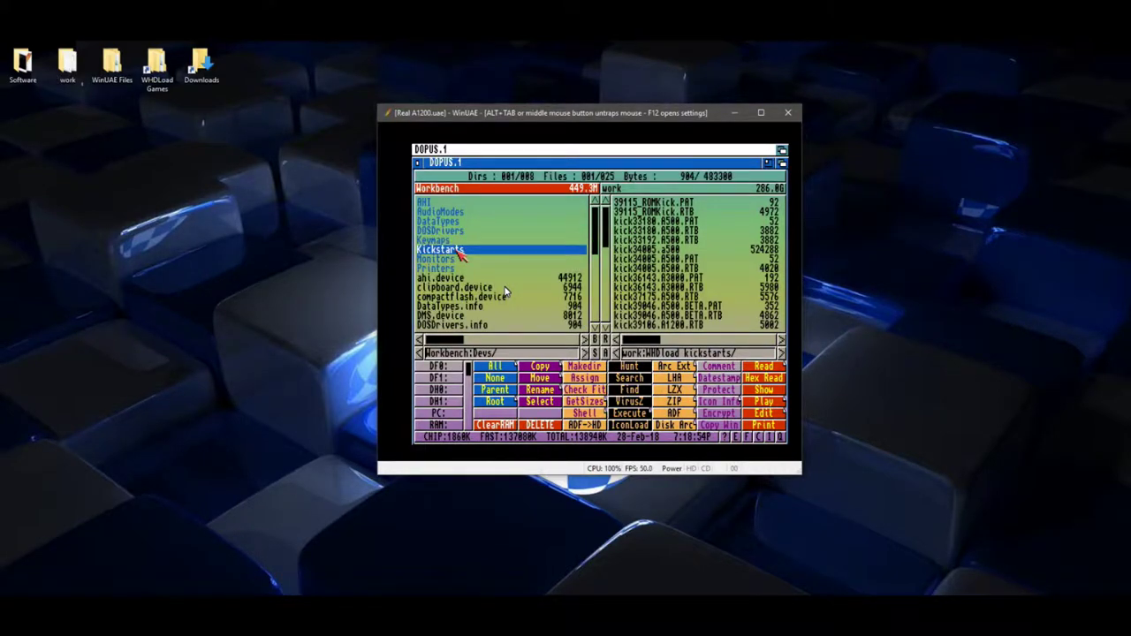
Step: Copy all files from work:WHDload kickstarts to Workbench:Devs/Kickstarts, replacing all existing ones, and quit Directory Opus
left_click(627, 191)
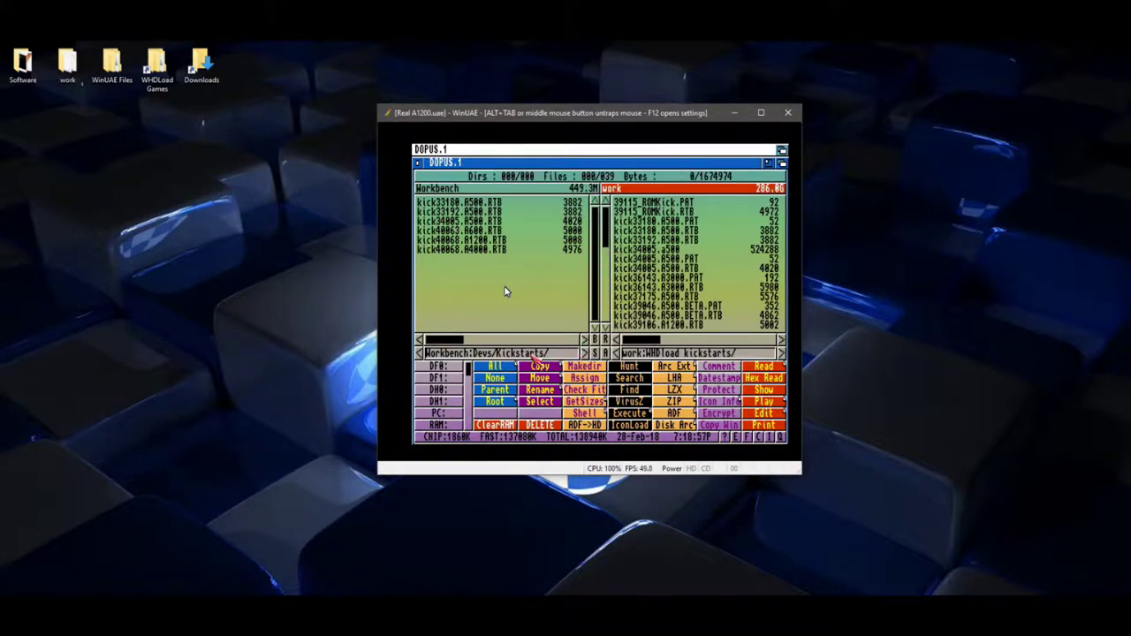
left_click(506, 367)
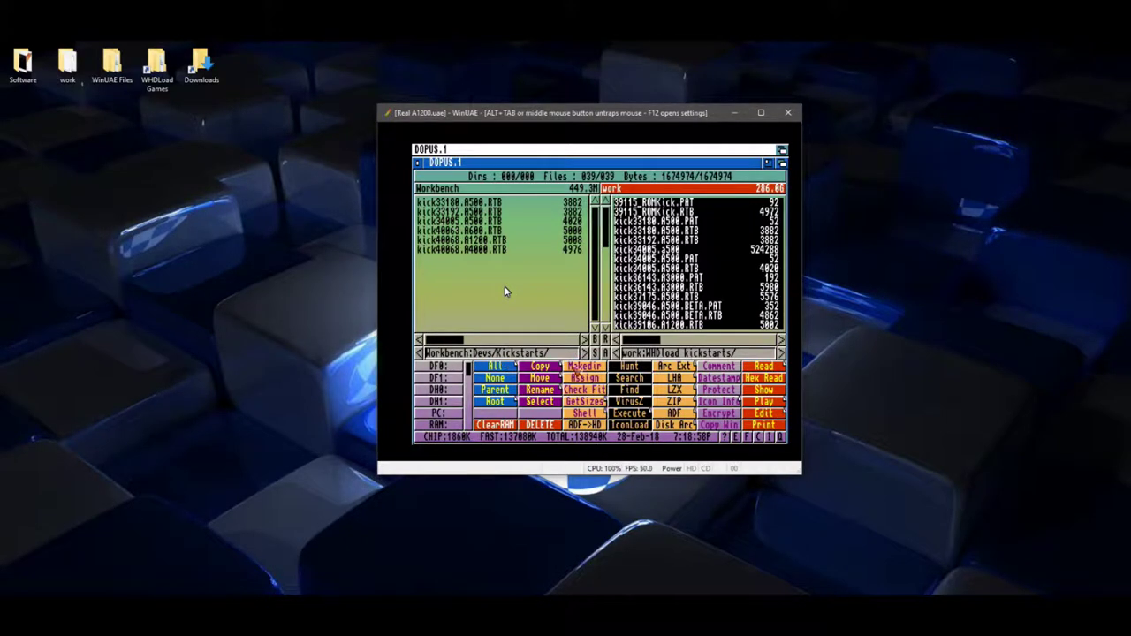
left_click(545, 367)
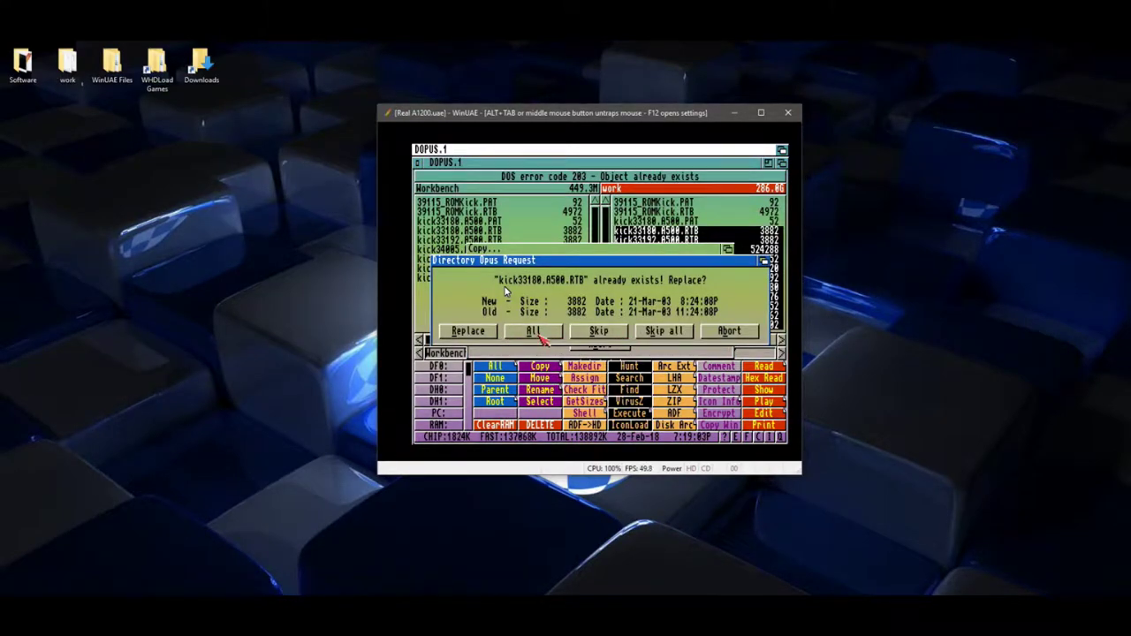
left_click(534, 333)
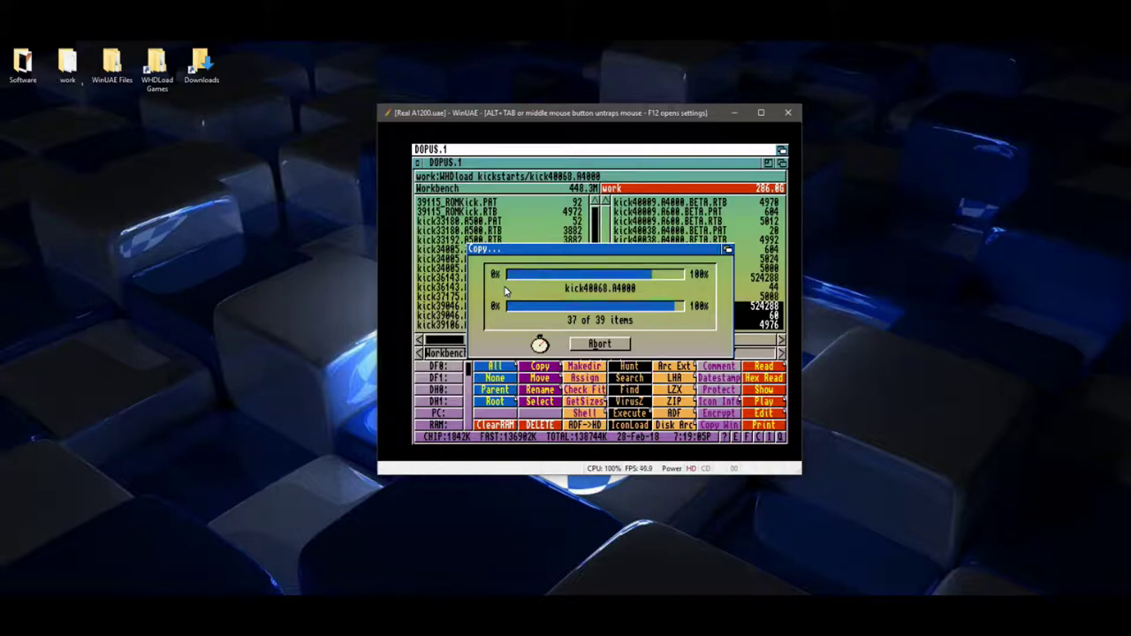
left_click(420, 164)
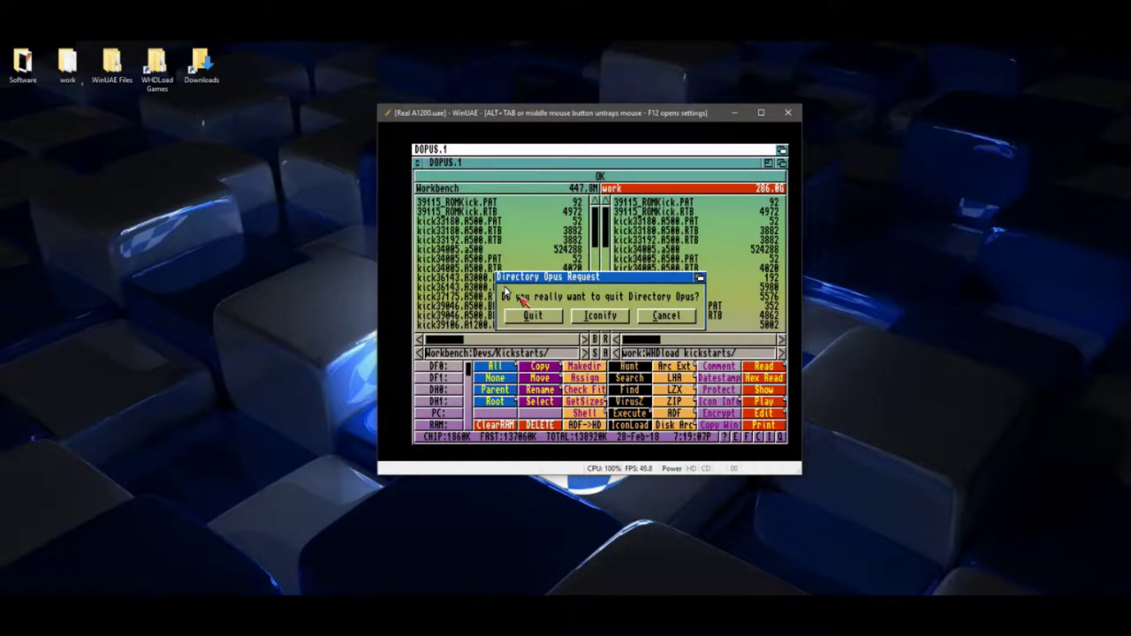
left_click(527, 321)
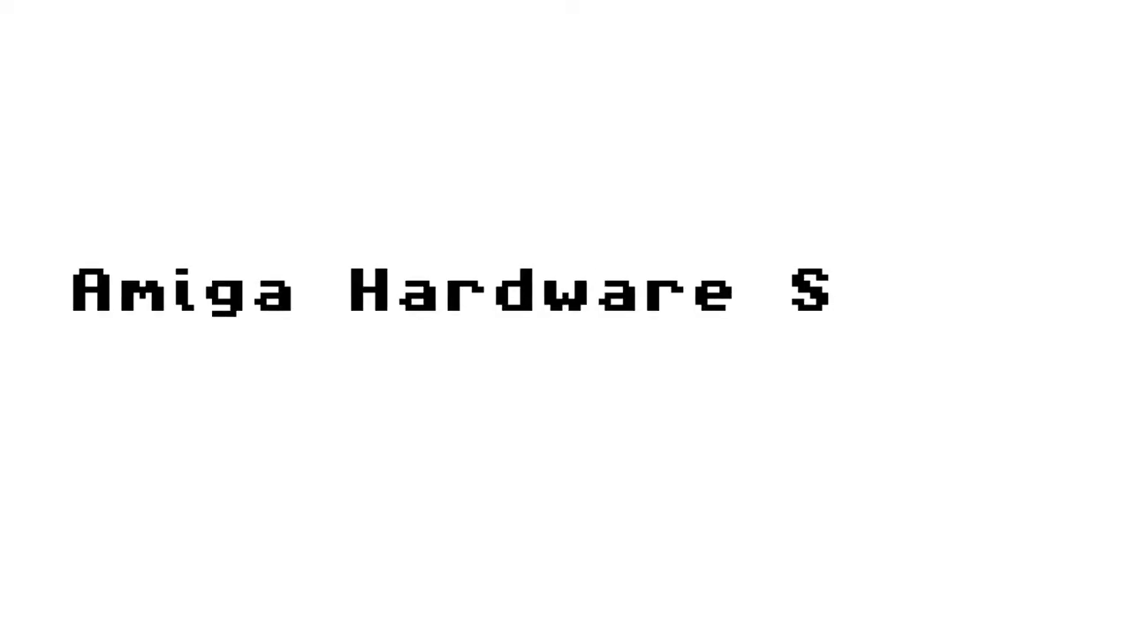